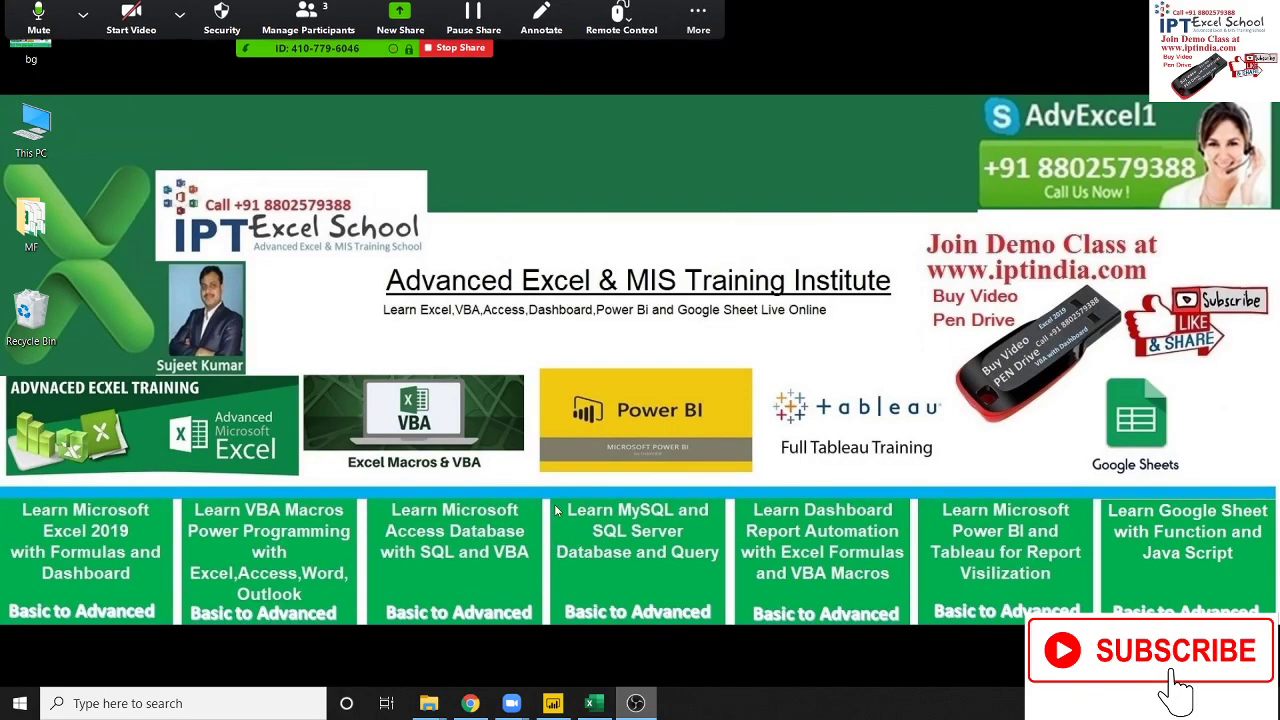
Step: Open the CLOSINGBALANCEMONTH reference in a new tab from the time-intelligence functions table
left_click(550, 705)
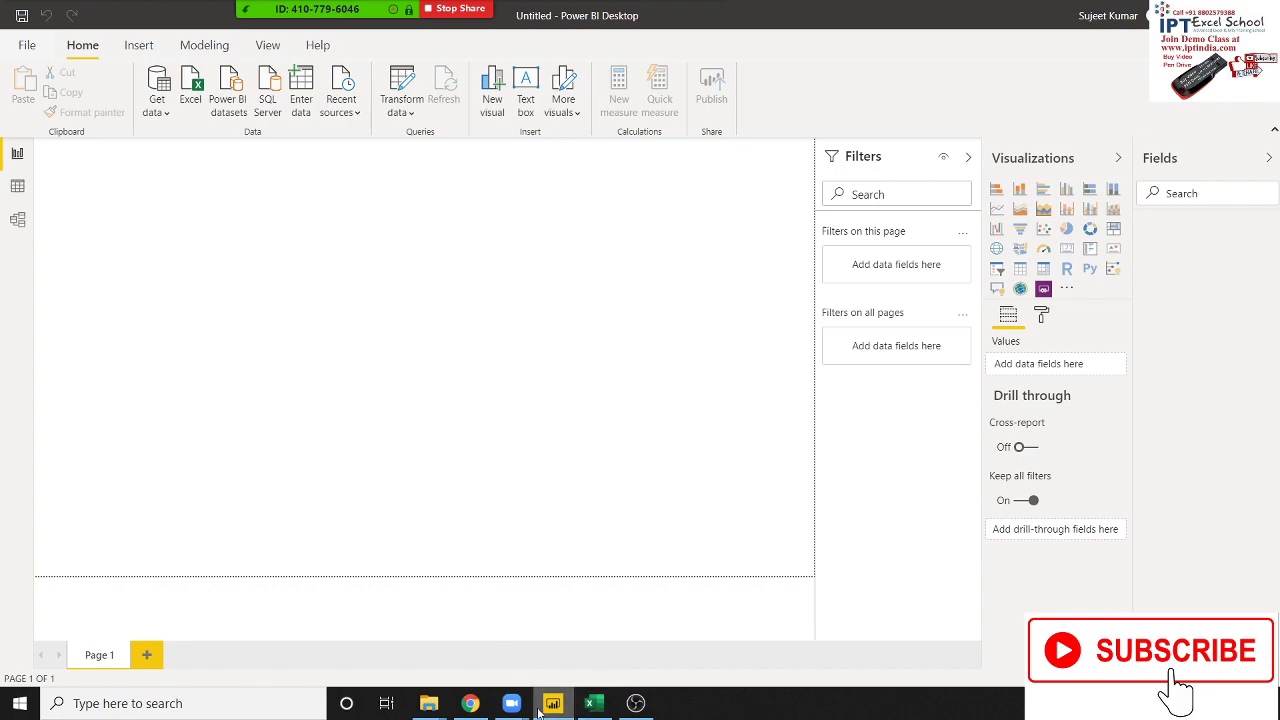
left_click(468, 703)
scroll(534, 251, "up", 4)
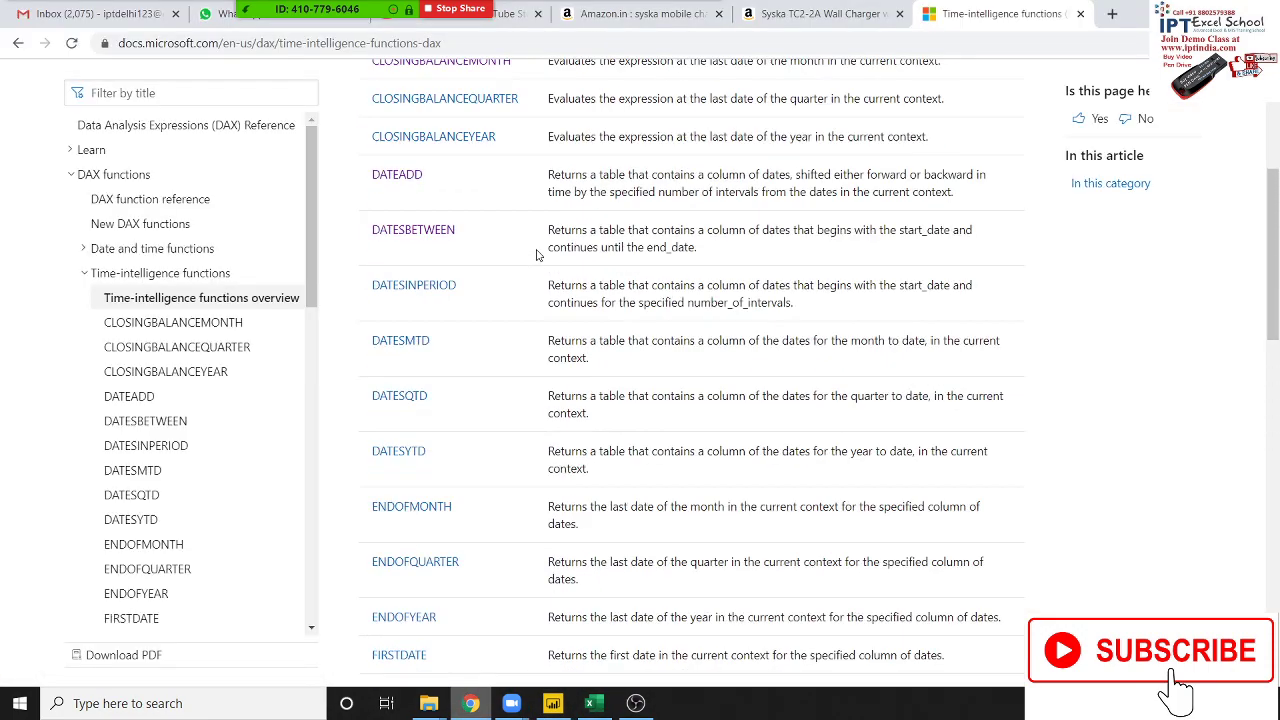
scroll(540, 250, "up", 3)
scroll(757, 299, "down", 1)
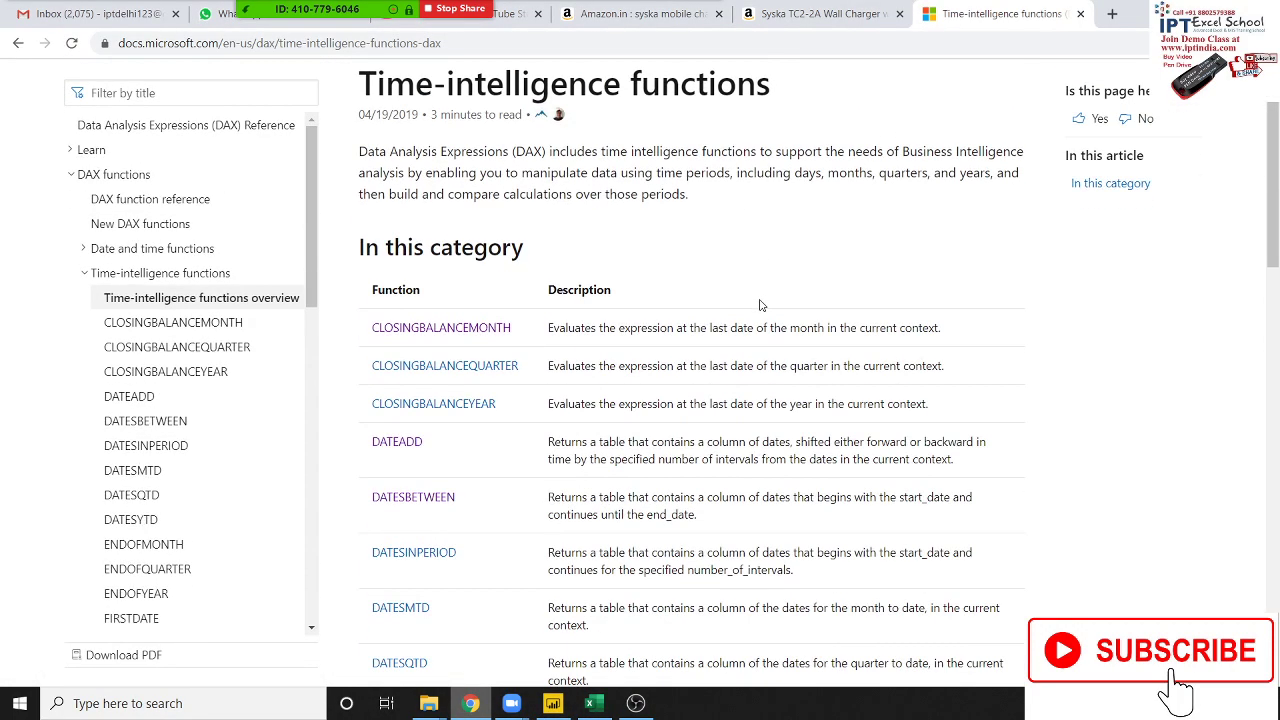
scroll(761, 305, "down", 1)
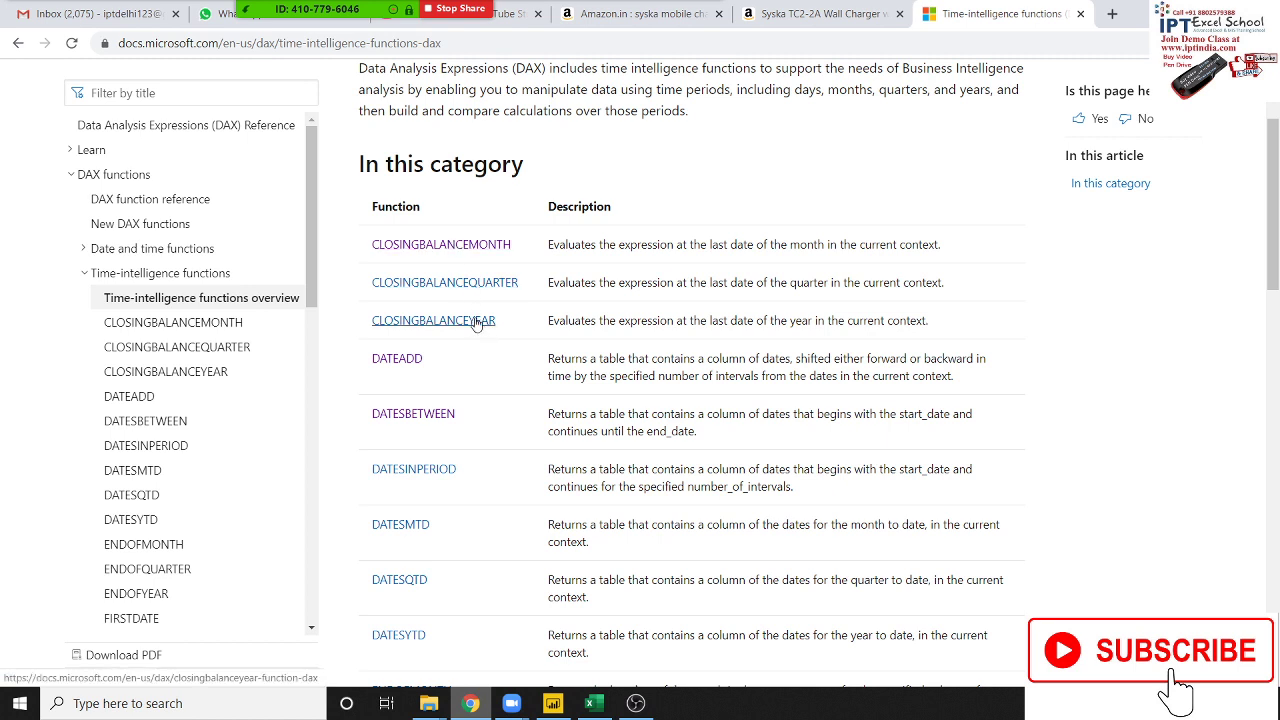
right_click(505, 250)
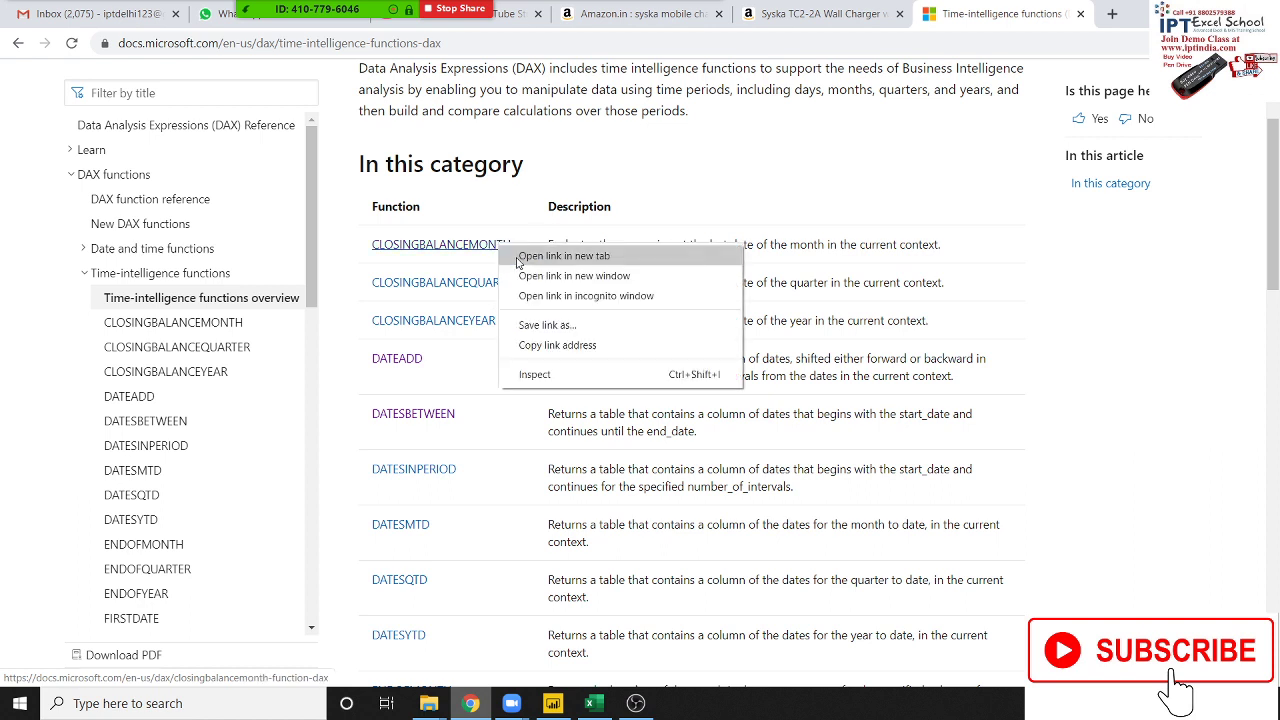
left_click(518, 257)
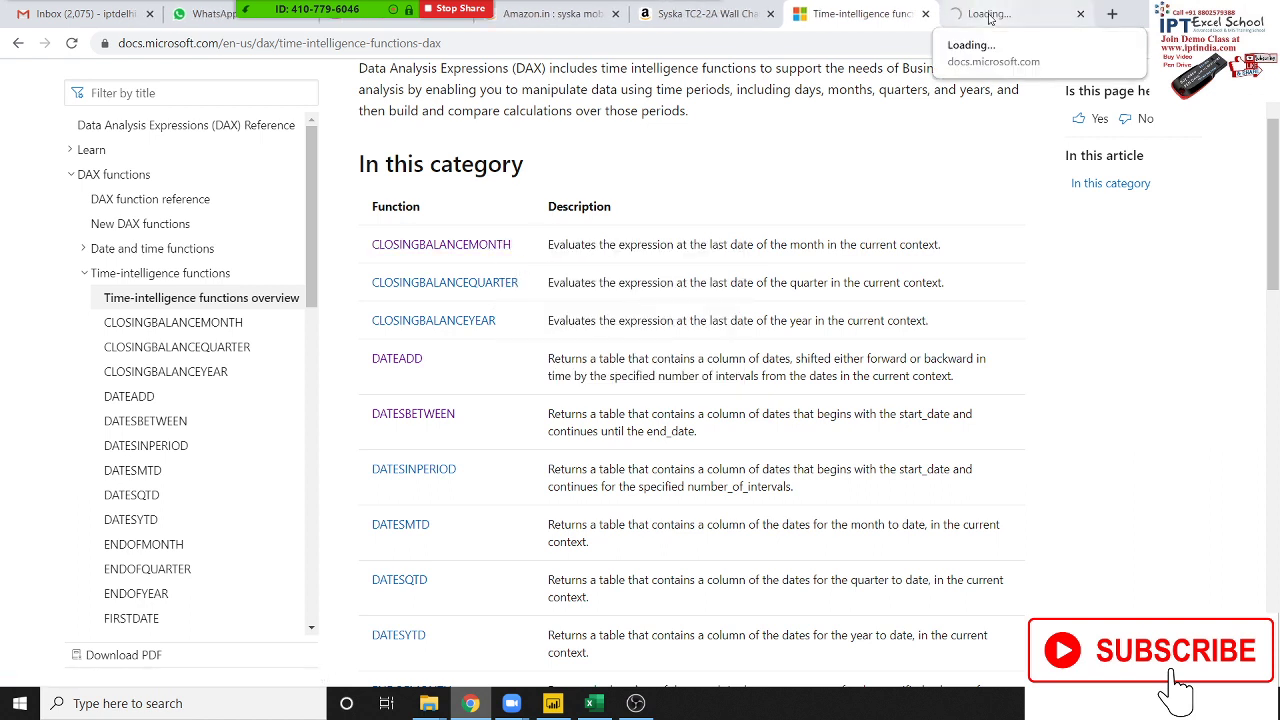
Step: Switch to the CLOSINGBALANCEMONTH tab and read down to its example DAX formula
left_click(989, 16)
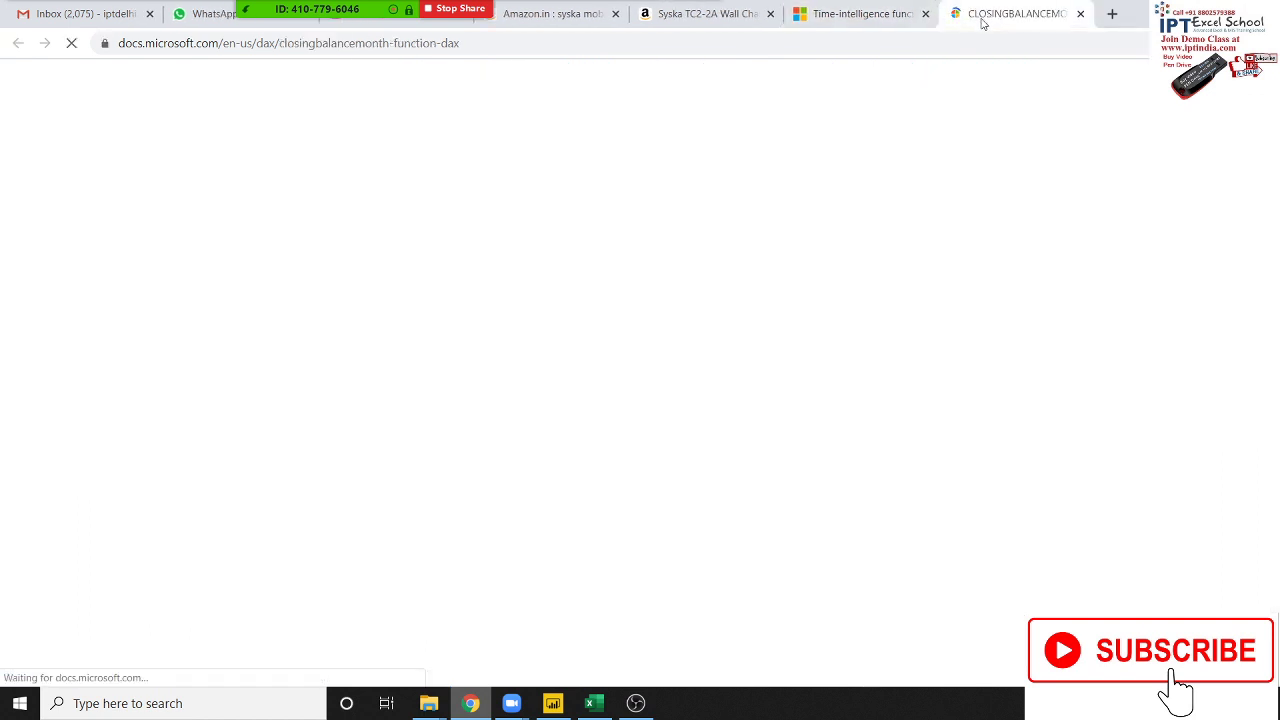
scroll(913, 232, "down", 1)
scroll(913, 232, "down", 2)
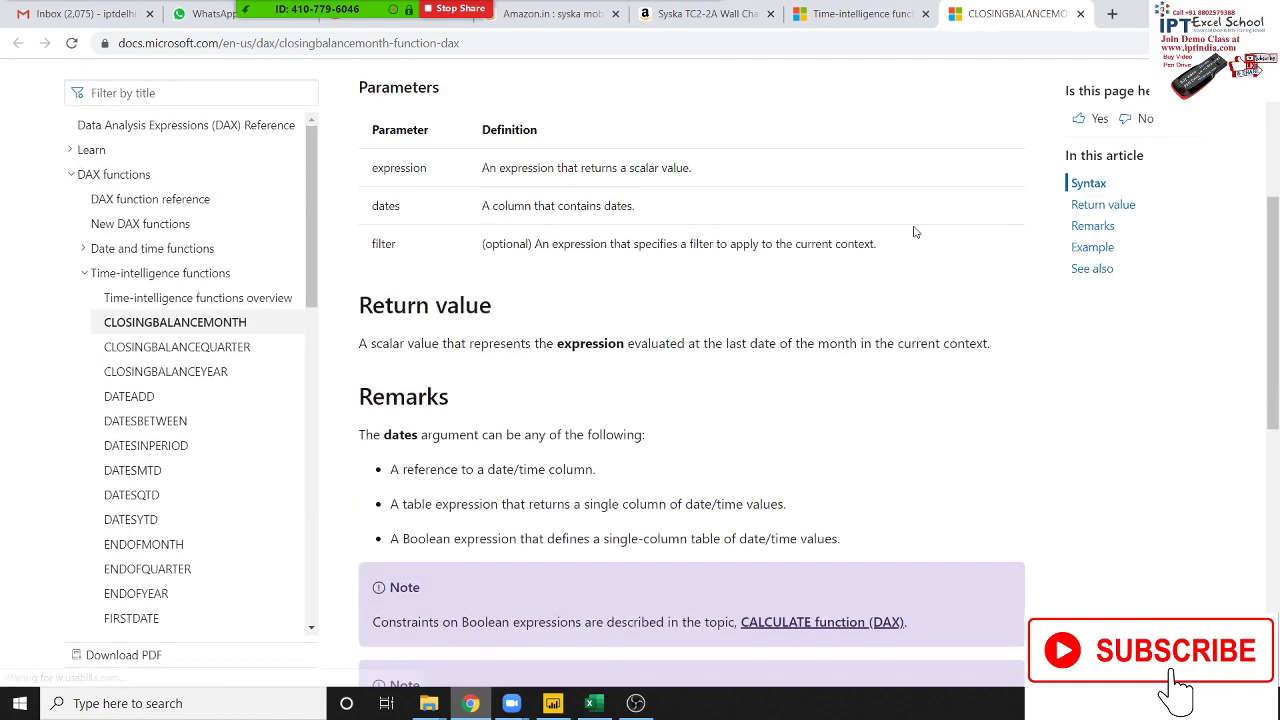
scroll(913, 232, "down", 3)
scroll(913, 232, "down", 3)
scroll(913, 232, "down", 1)
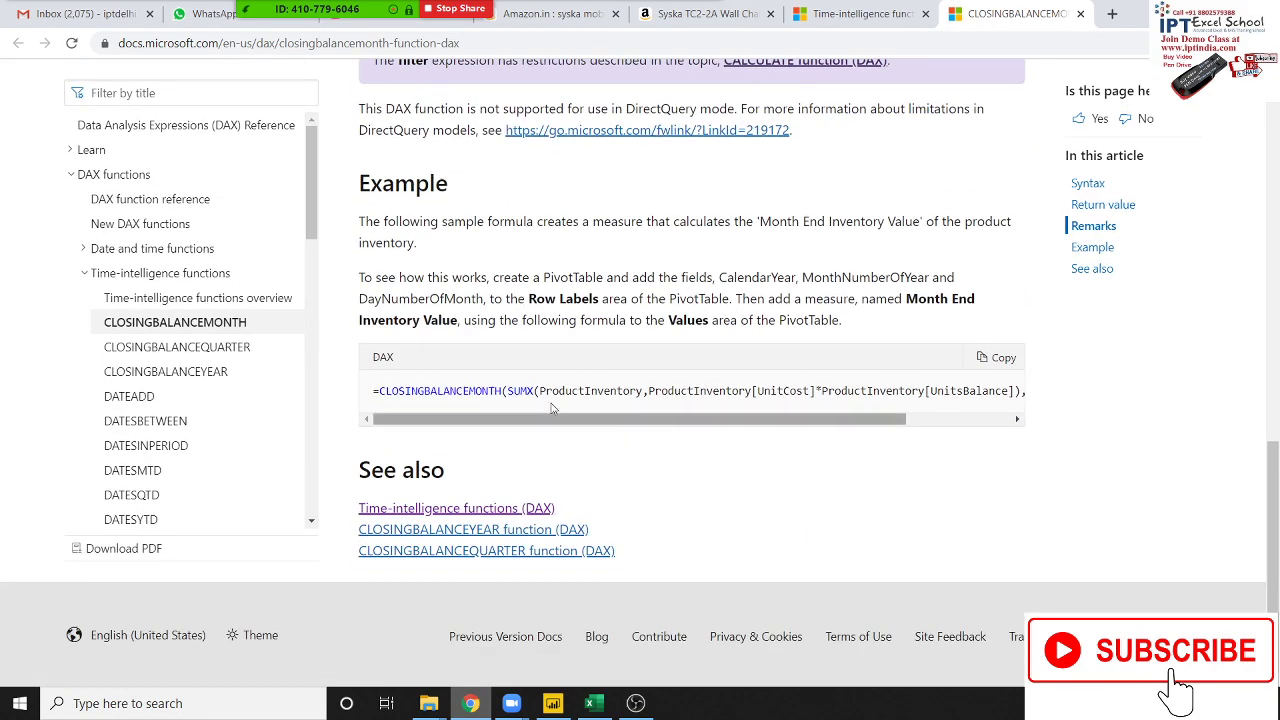
mouse_move(514, 393)
left_mouse_down()
mouse_move(1022, 395)
mouse_move(876, 393)
mouse_move(1000, 397)
left_mouse_up()
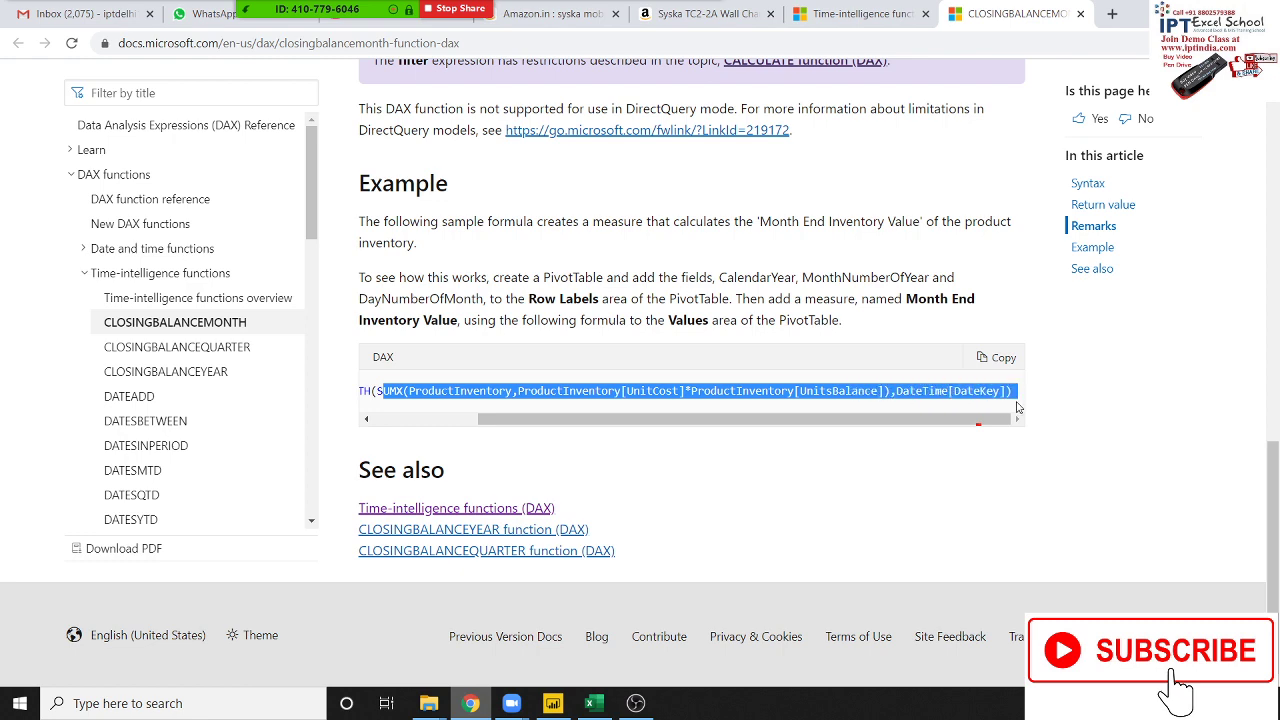
Step: Review the note on Boolean expression constraints, then close the CLOSINGBALANCEMONTH tab
scroll(650, 363, "up", 3)
scroll(650, 363, "up", 2)
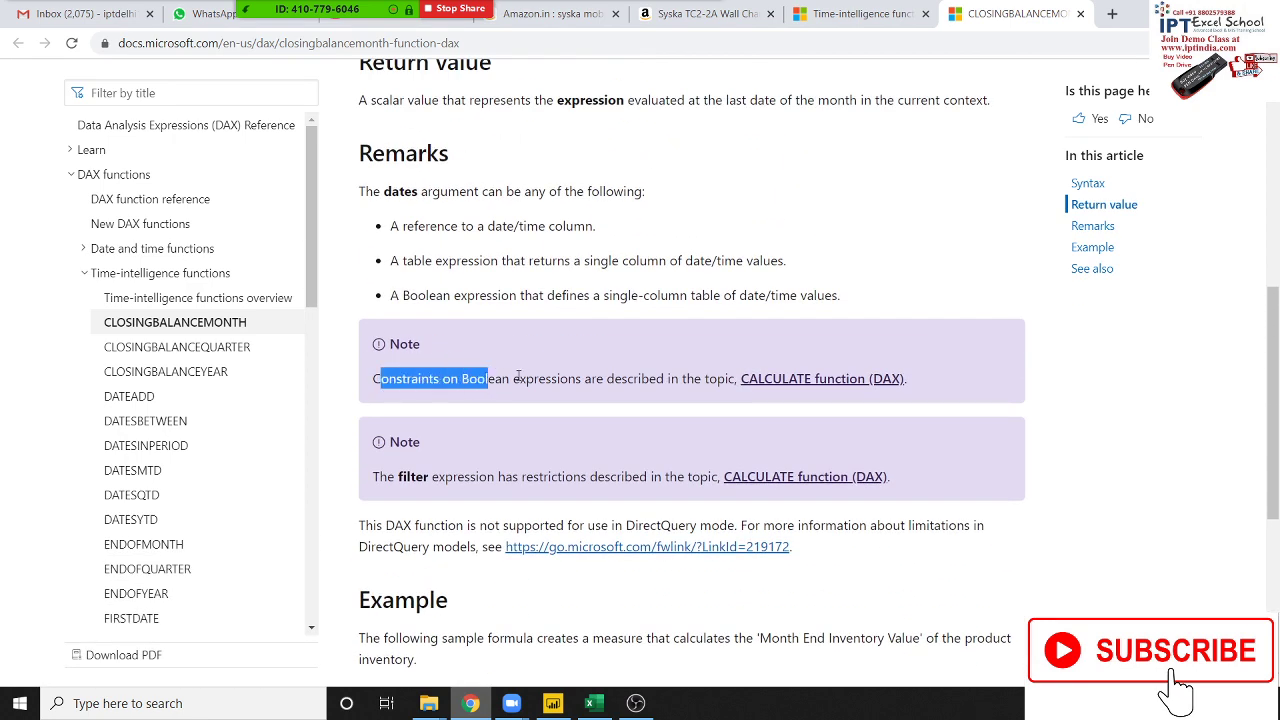
left_click_drag(382, 378, 918, 405)
scroll(713, 320, "up", 2)
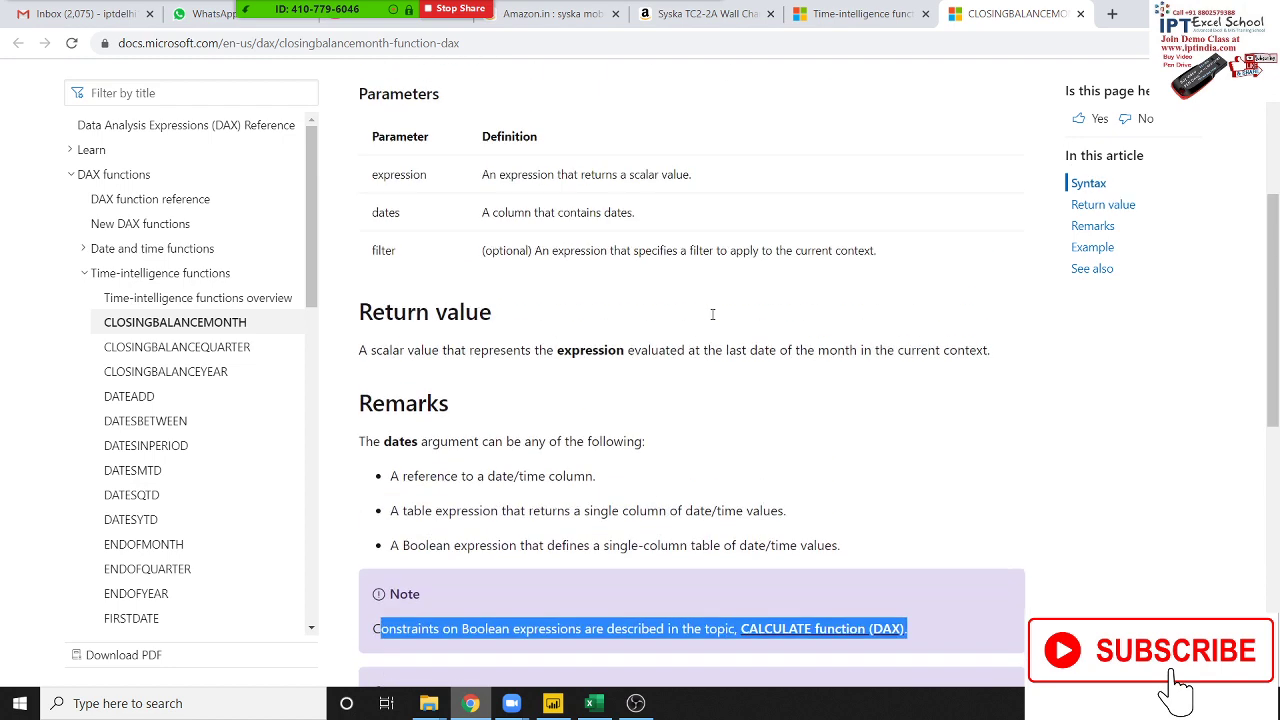
scroll(713, 320, "up", 1)
scroll(713, 320, "up", 2)
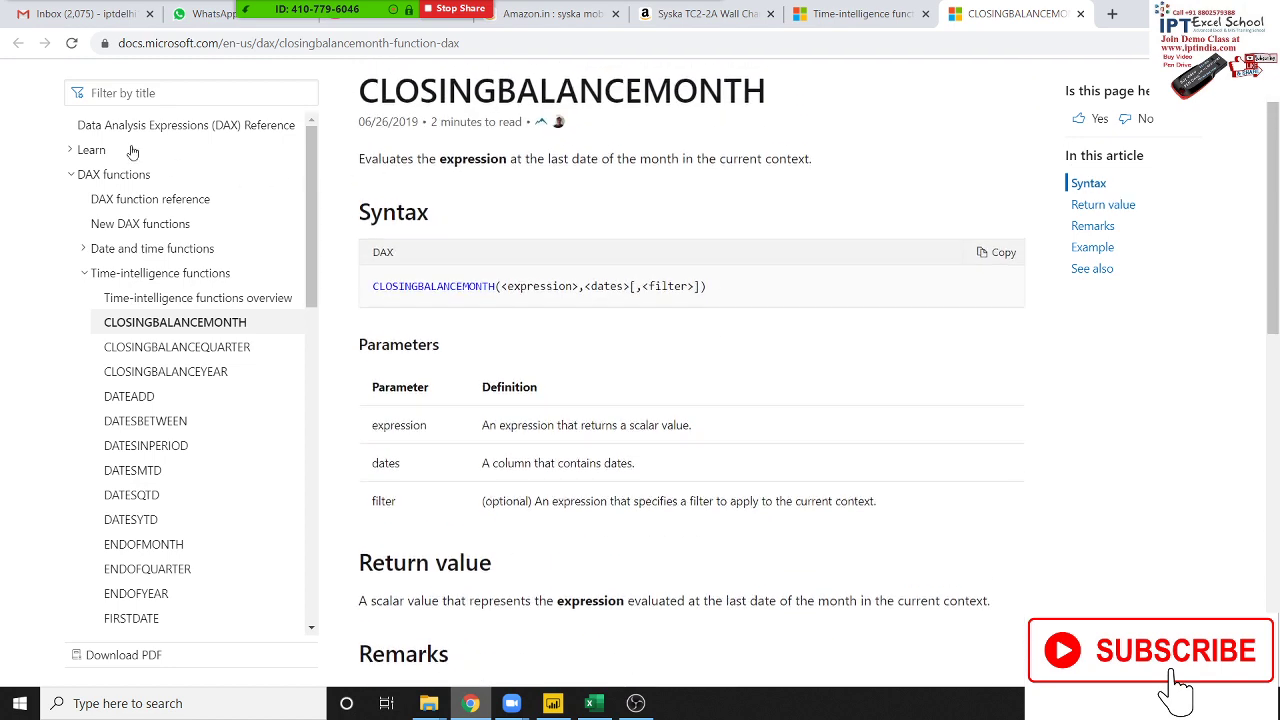
scroll(207, 173, "up", 1)
left_click(1080, 15)
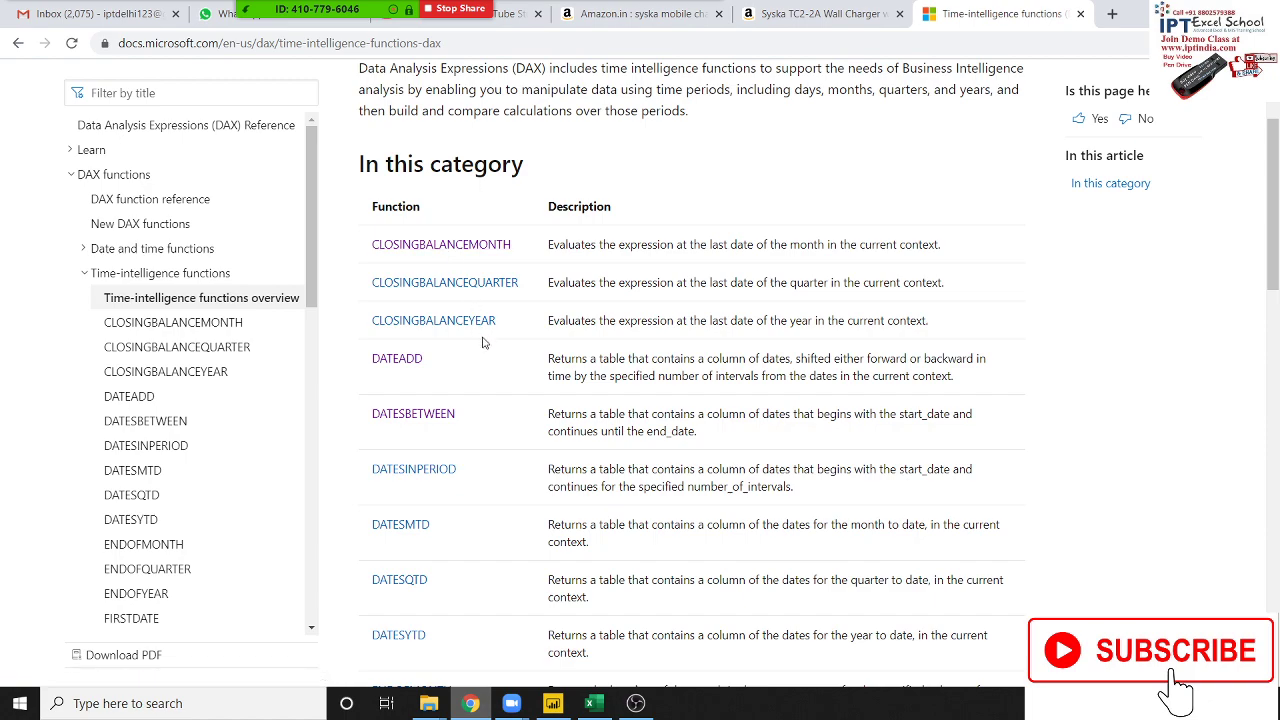
Step: Browse the time-intelligence function table and open the DATEADD reference
scroll(484, 341, "down", 5)
scroll(486, 340, "down", 2)
scroll(488, 340, "down", 1)
scroll(506, 423, "down", 1)
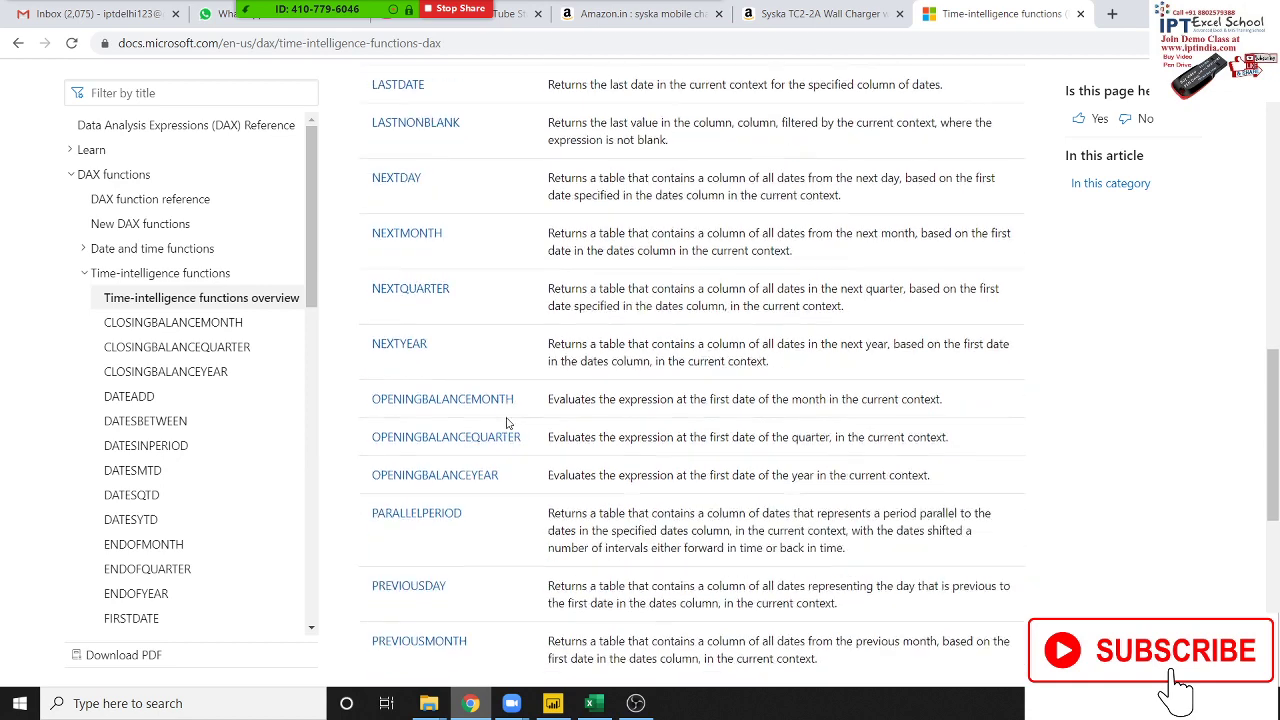
scroll(506, 423, "down", 1)
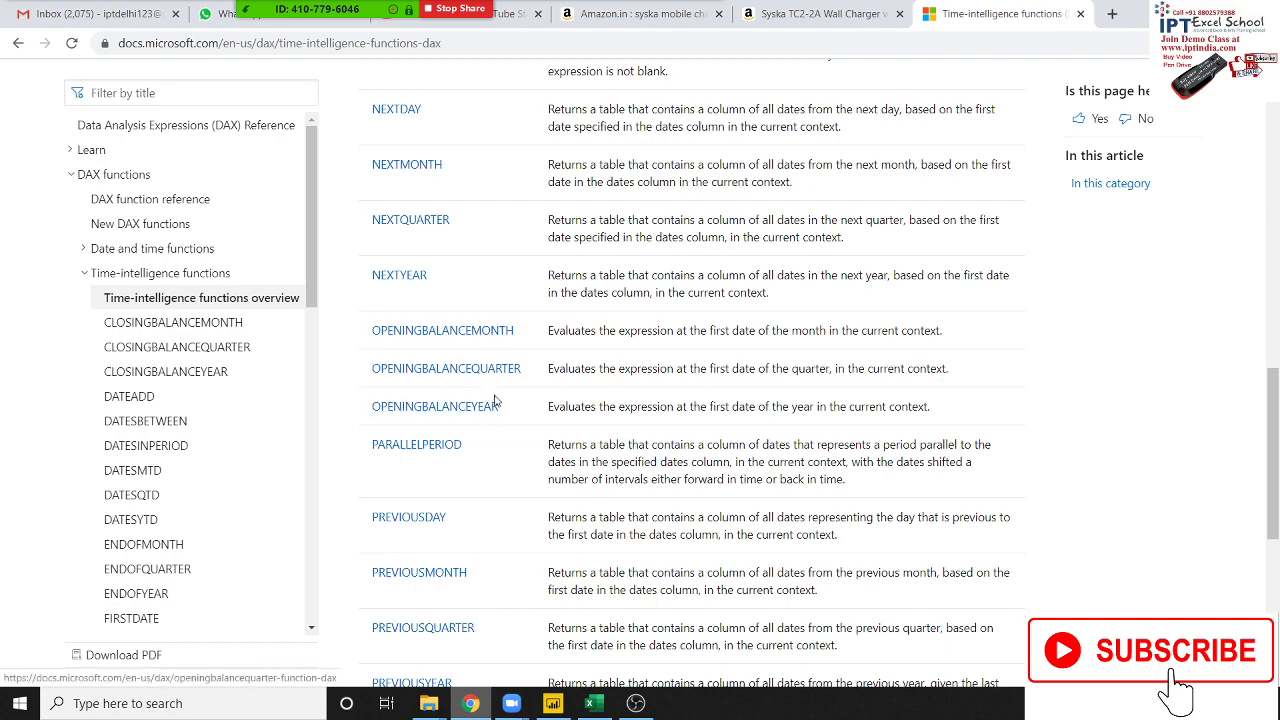
scroll(494, 429, "down", 2)
scroll(494, 429, "up", 5)
scroll(494, 429, "up", 3)
scroll(494, 410, "up", 4)
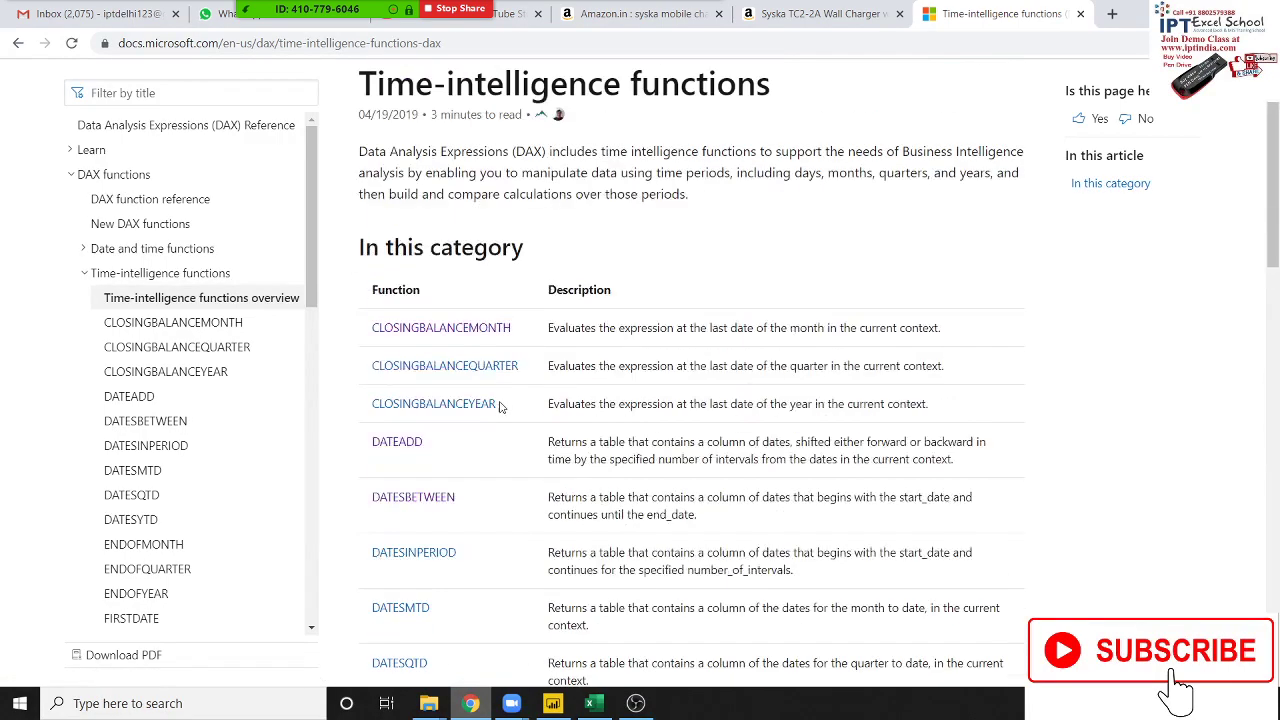
scroll(505, 400, "down", 1)
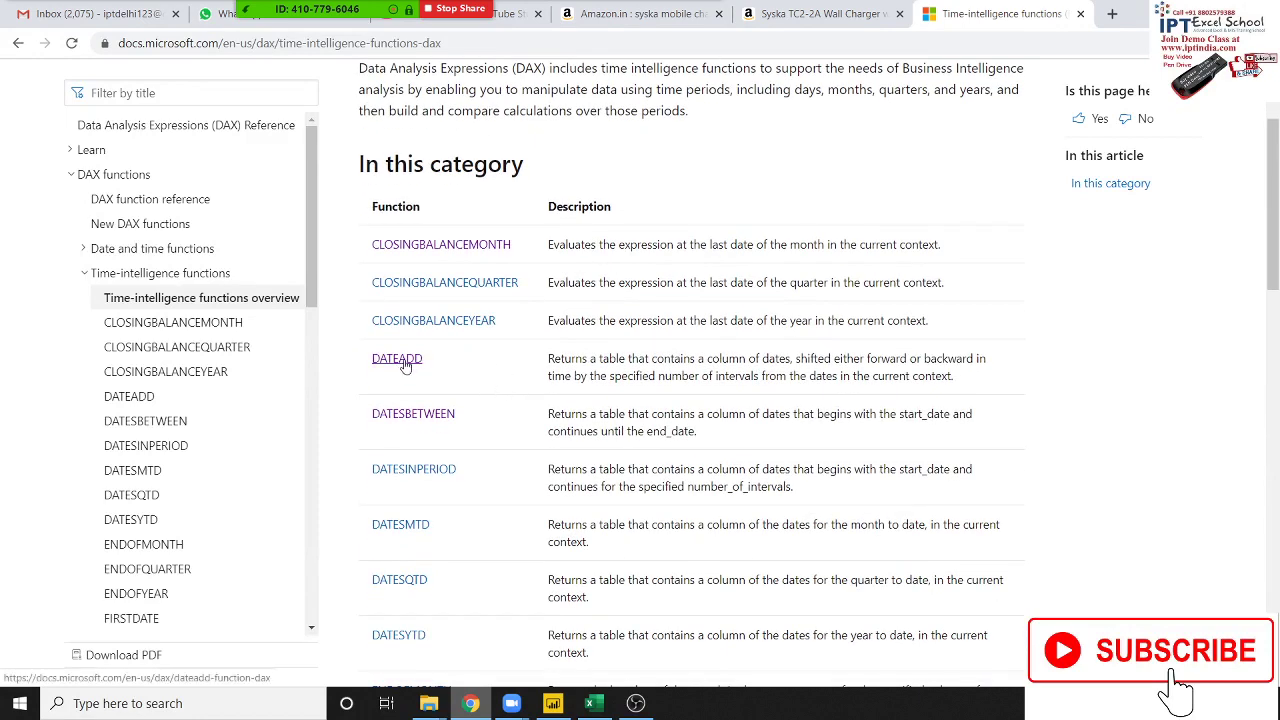
left_click(408, 362)
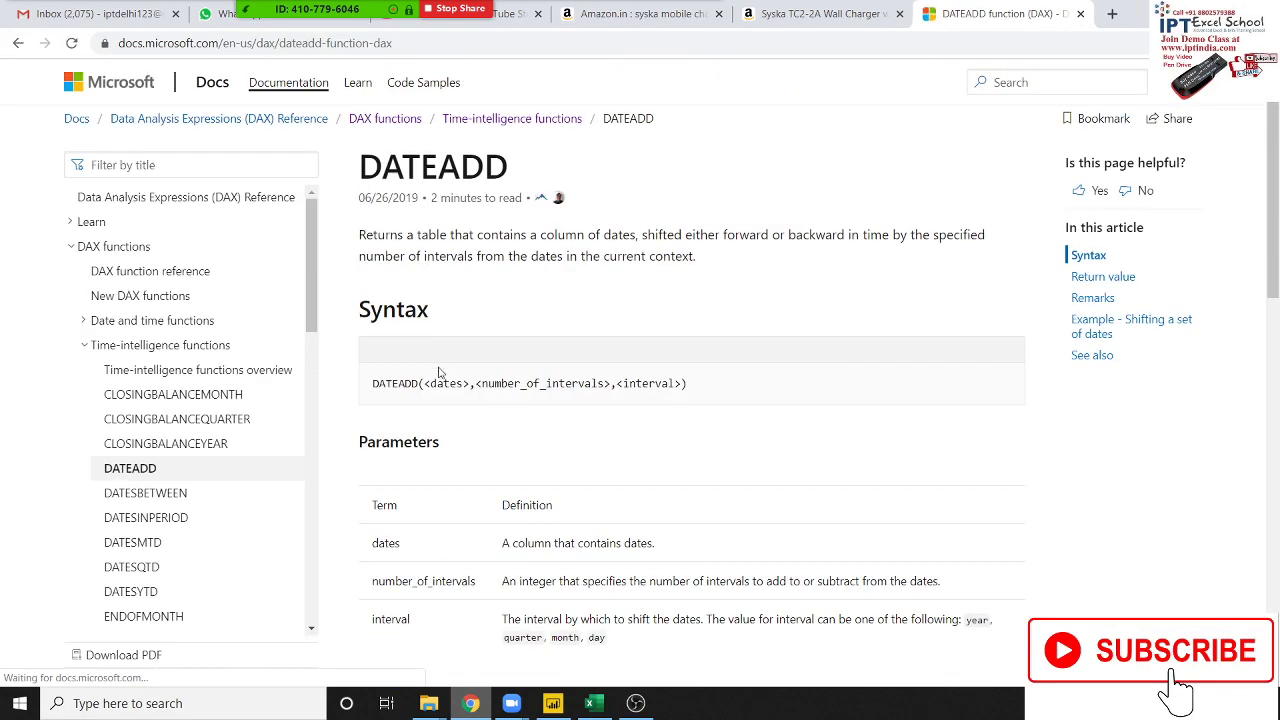
Step: Read through the DATEADD page, then return to Power BI Desktop
scroll(479, 404, "down", 2)
scroll(480, 394, "down", 3)
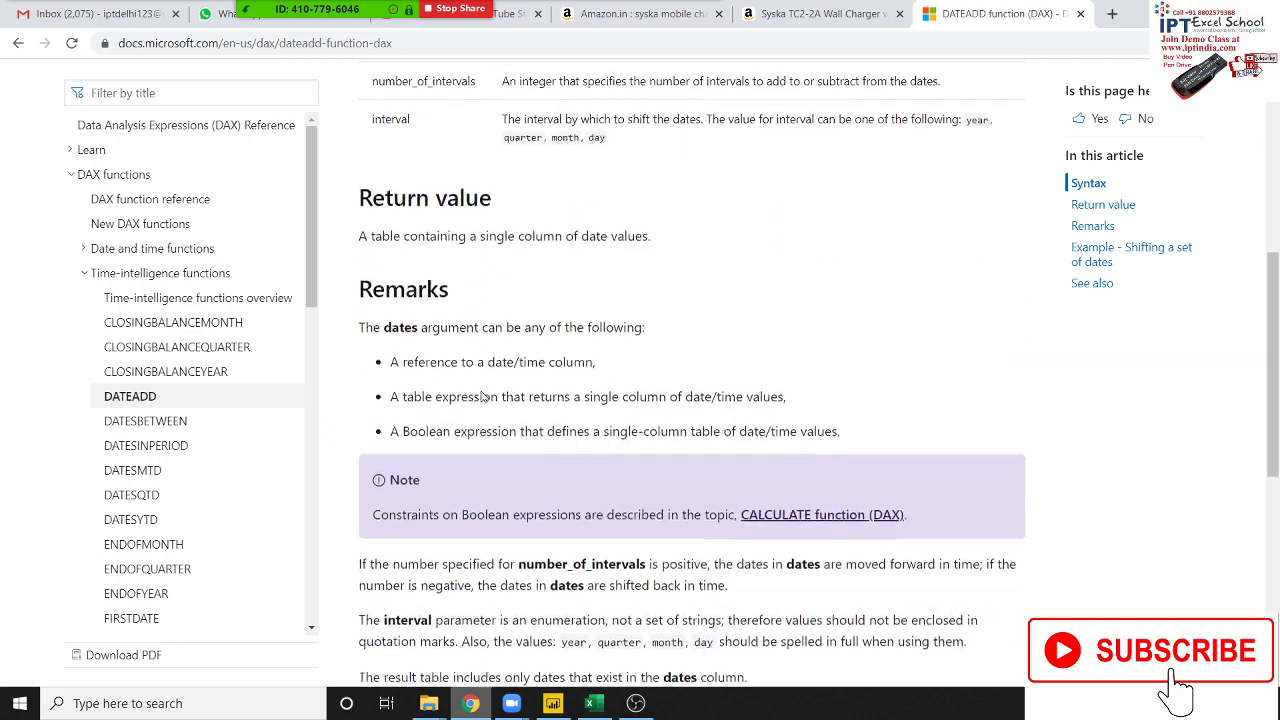
scroll(480, 395, "down", 2)
scroll(480, 396, "down", 4)
scroll(480, 398, "down", 1)
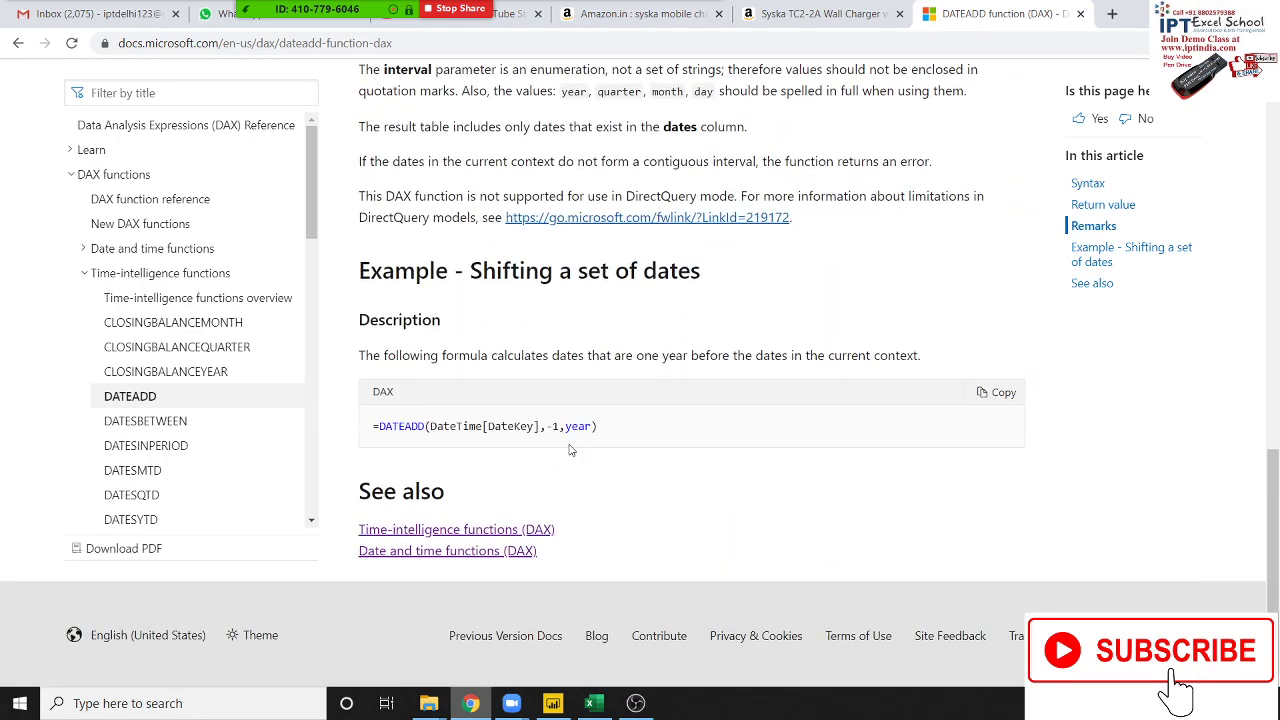
scroll(570, 450, "up", 3)
scroll(570, 450, "up", 4)
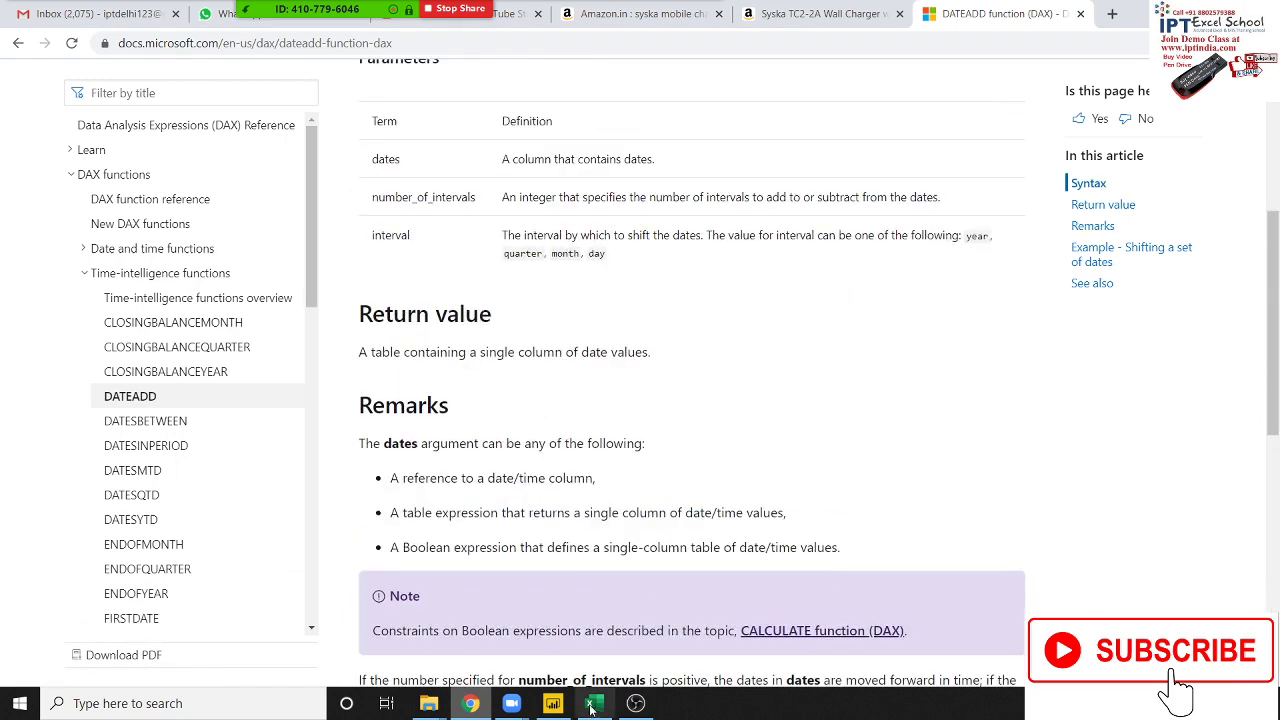
left_click(555, 705)
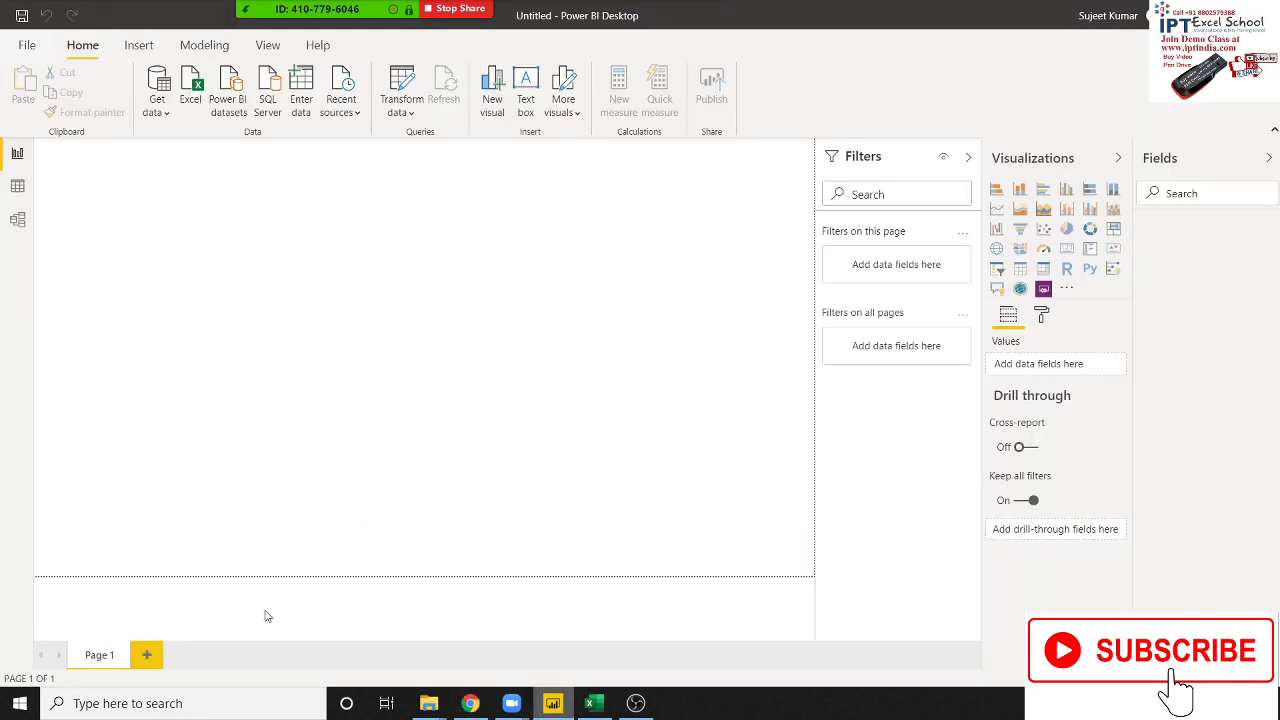
Step: Switch to Data view and list the Get data sources, such as Excel, SQL Server and Text/CSV
left_click(17, 186)
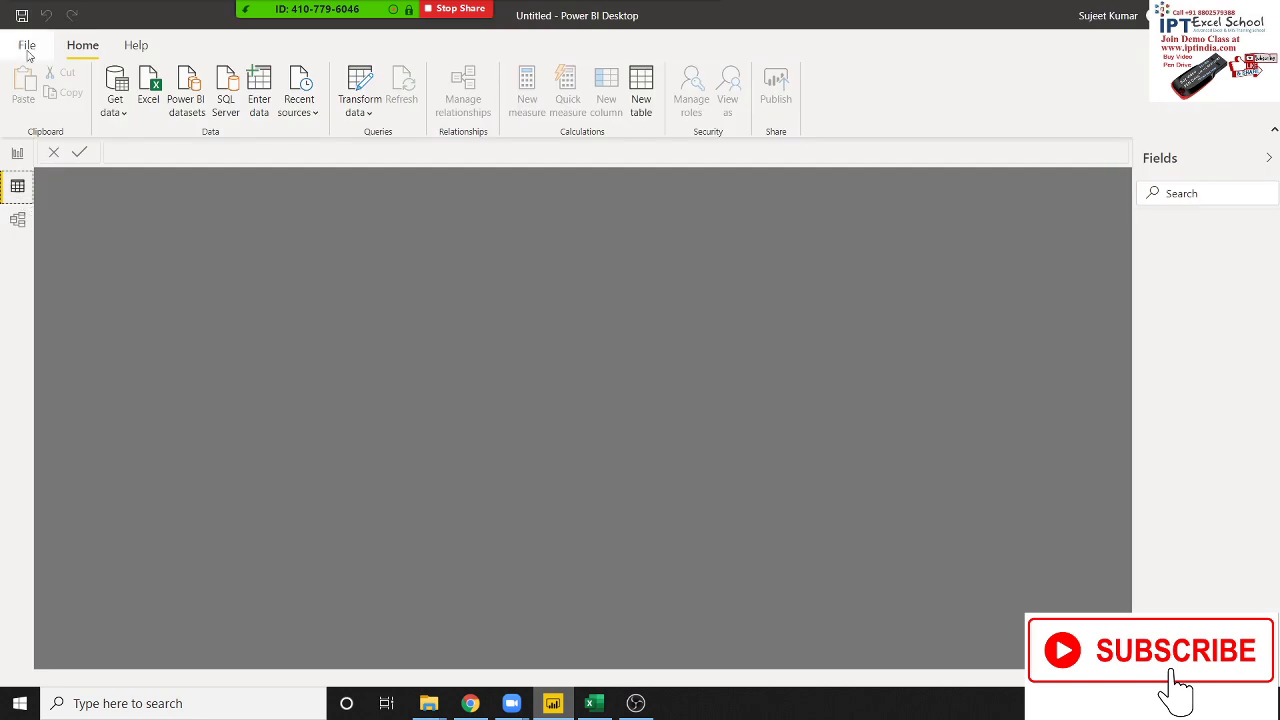
left_click(124, 111)
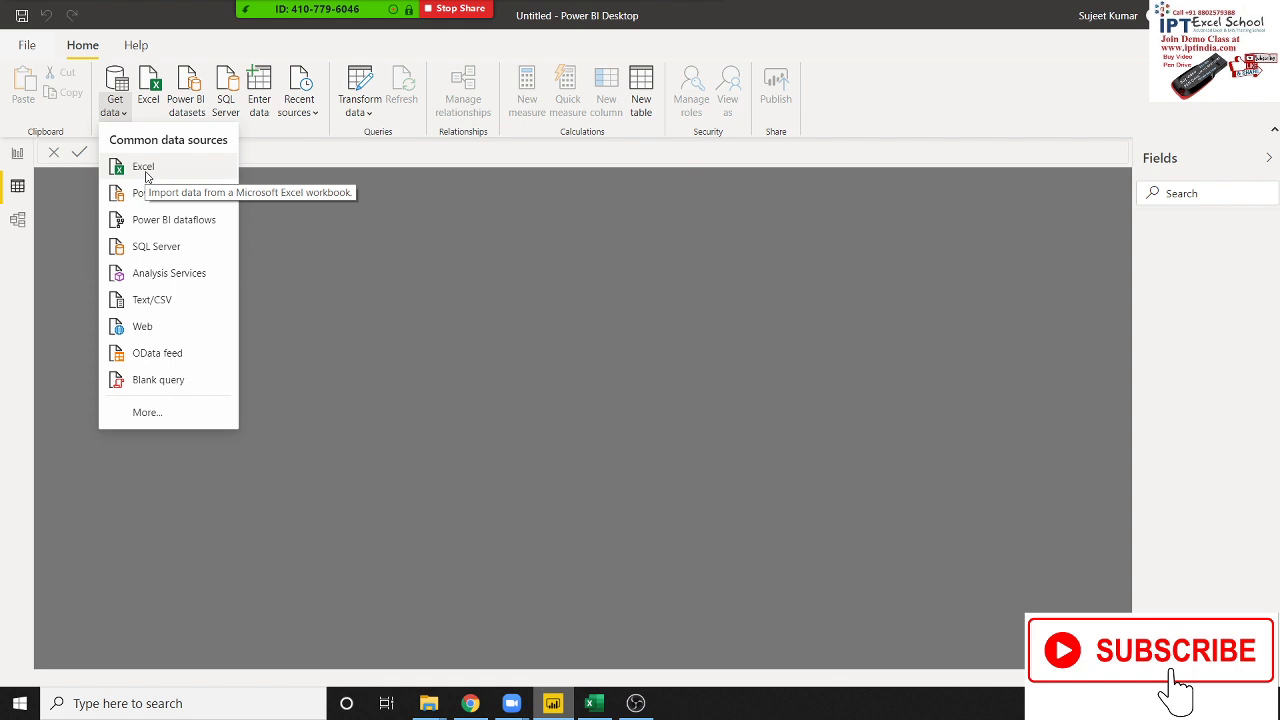
Step: Choose Excel workbook as the data source and open Dashboard.xlsm
left_click(173, 172)
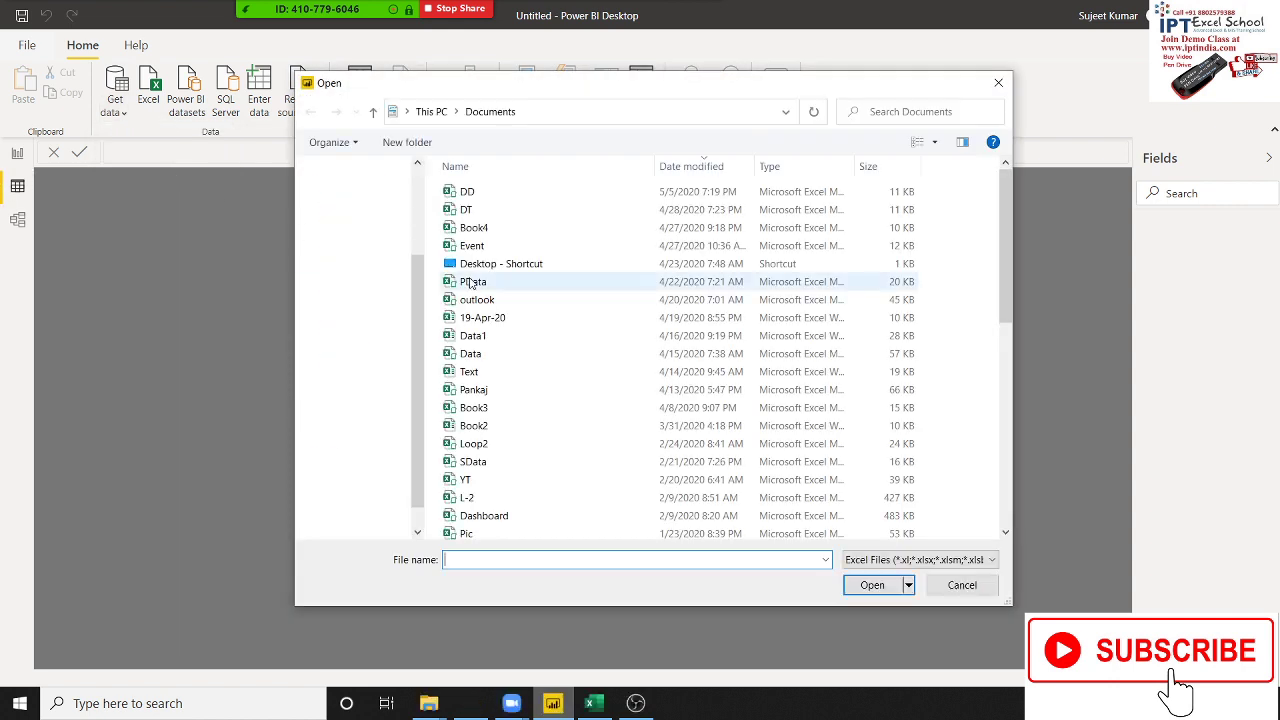
left_click(511, 290)
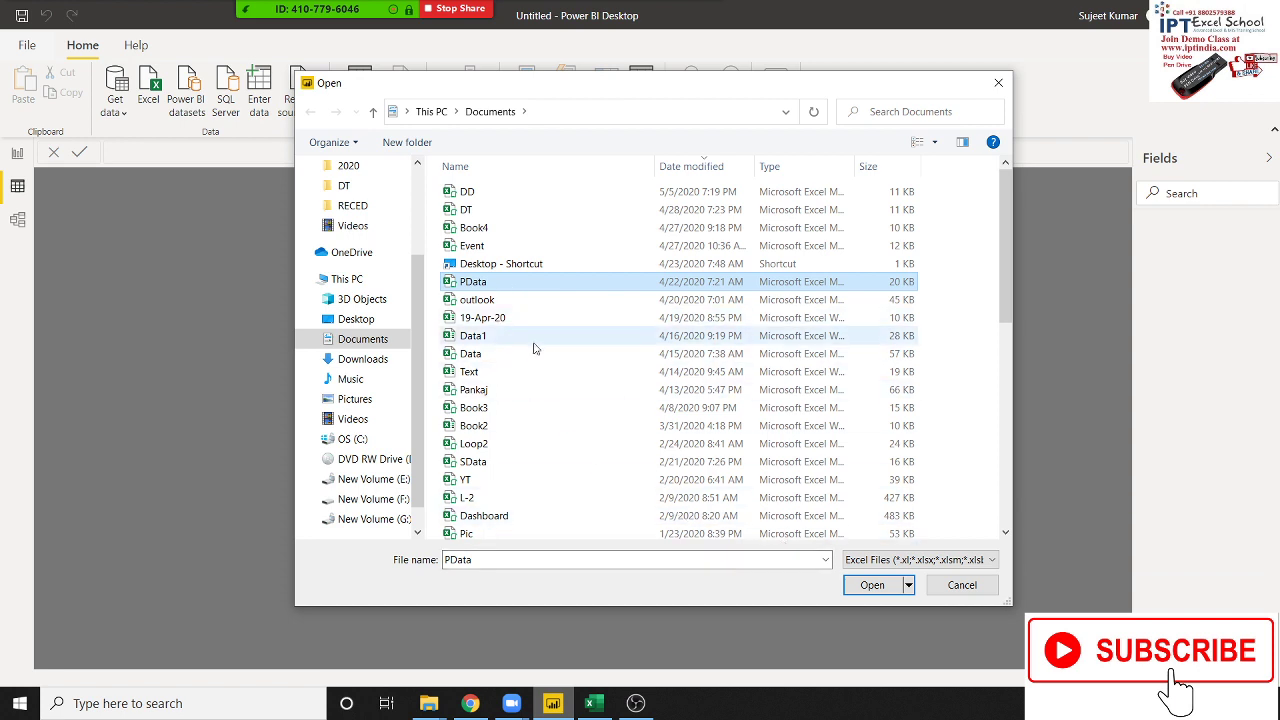
scroll(555, 420, "down", 1)
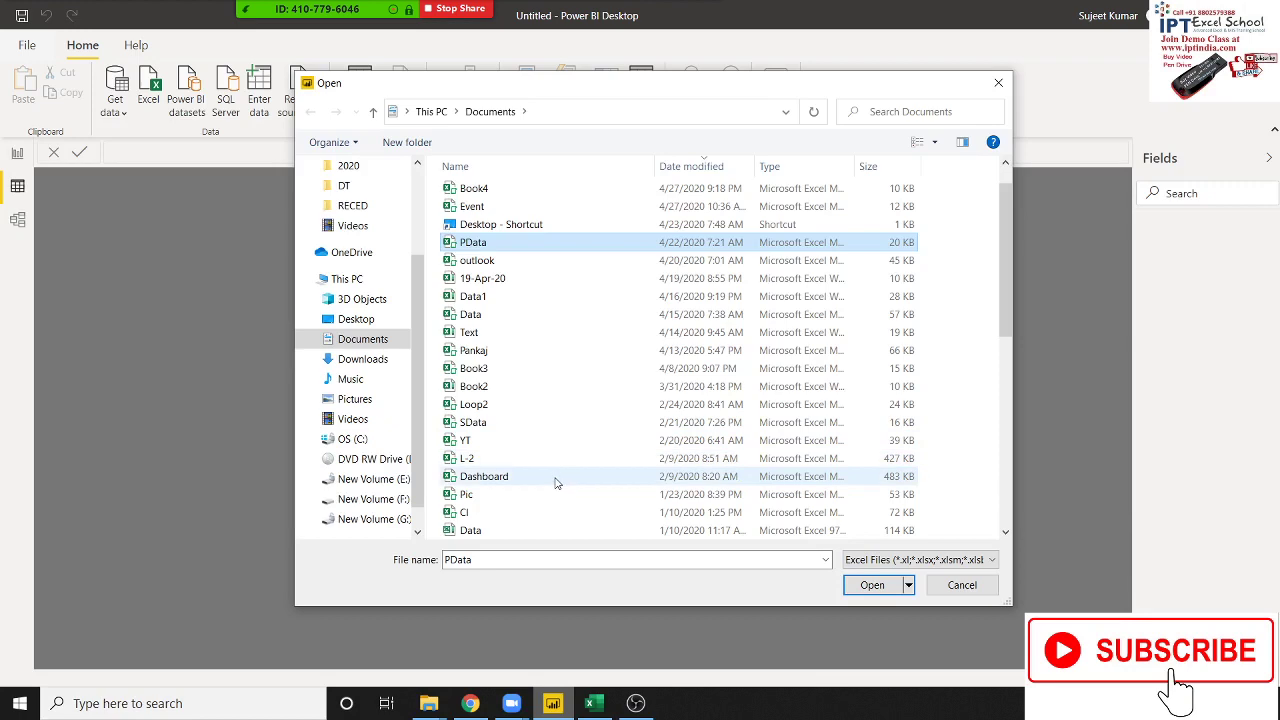
left_click(557, 483)
left_click(866, 586)
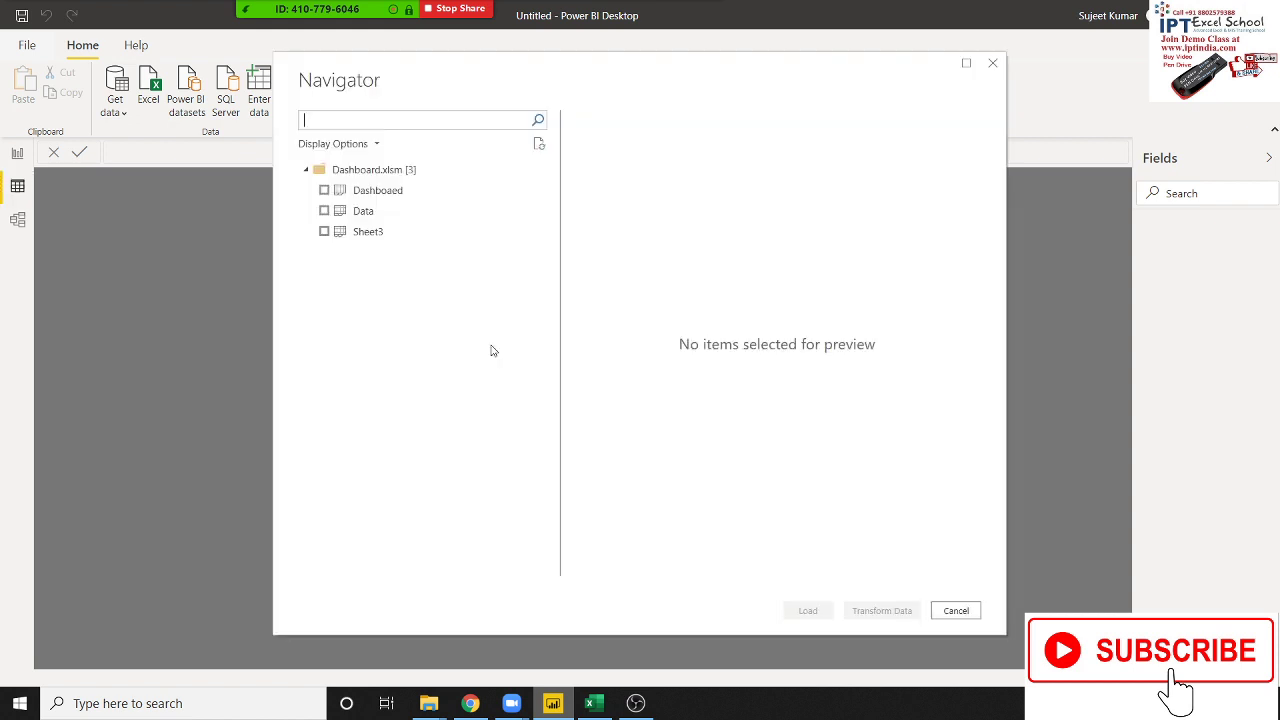
Step: Tick the Data sheet in the Navigator and load it into the model
left_click(323, 212)
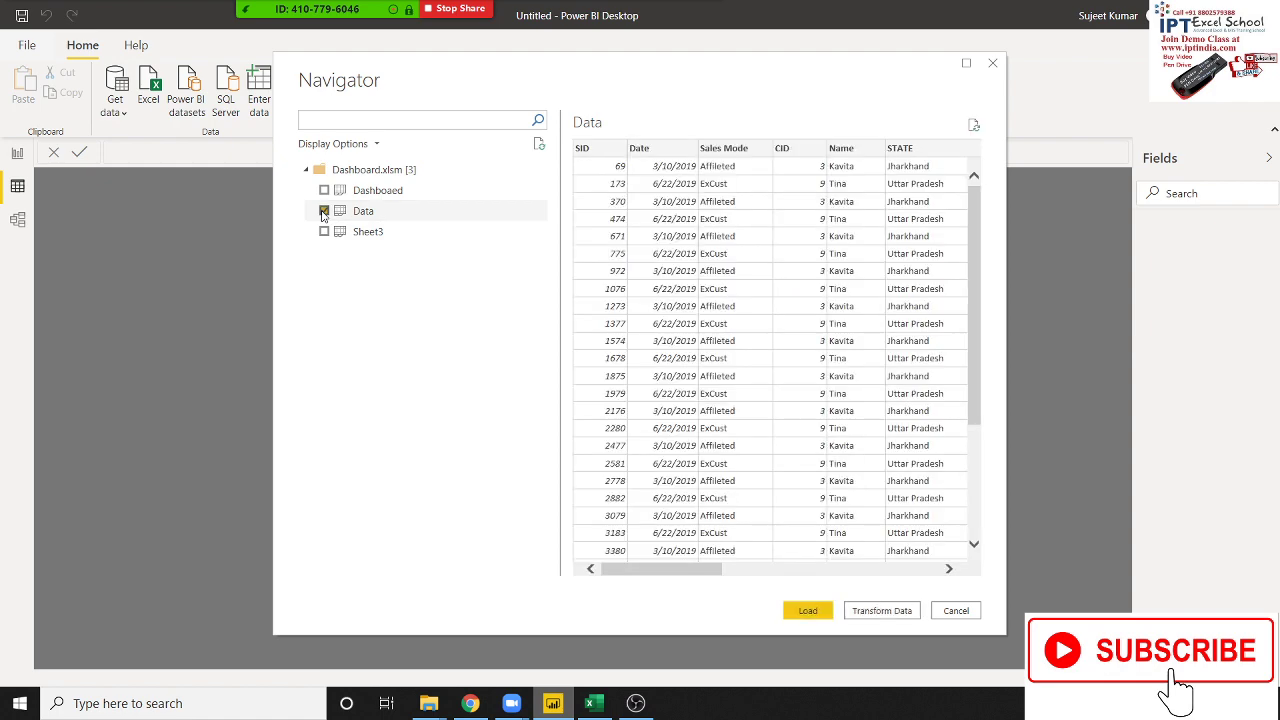
left_click(812, 624)
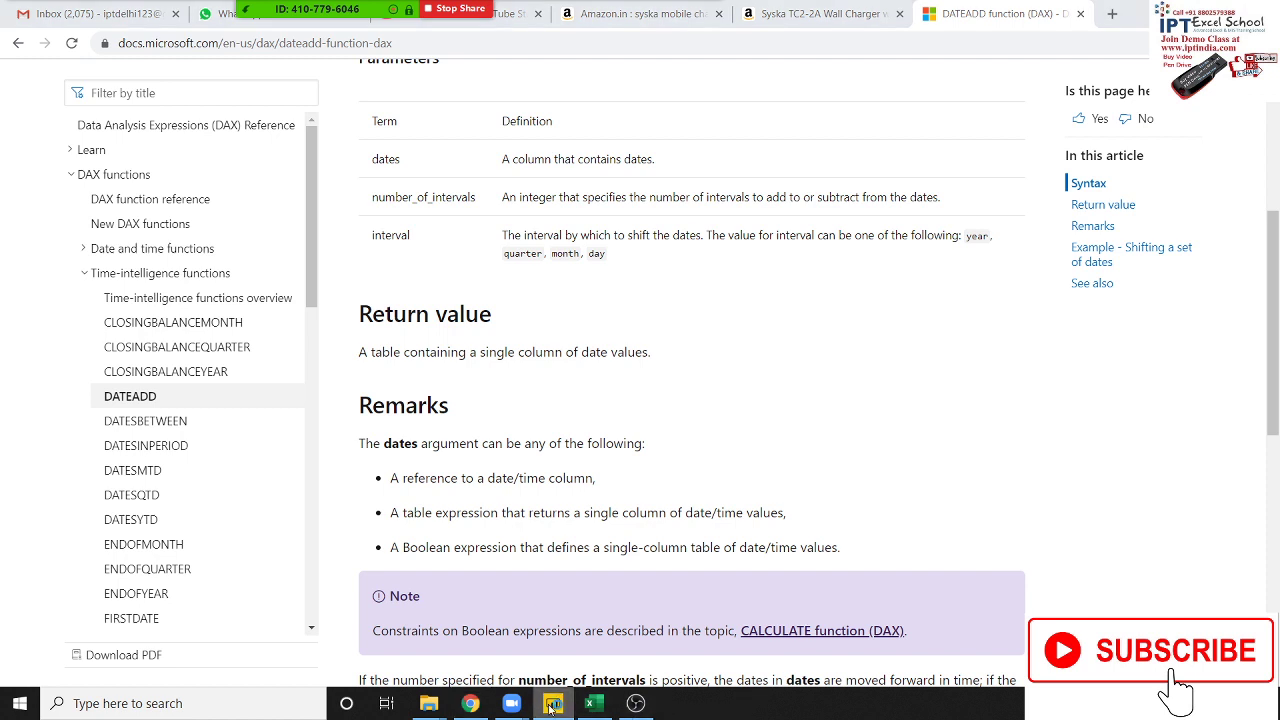
left_click(562, 704)
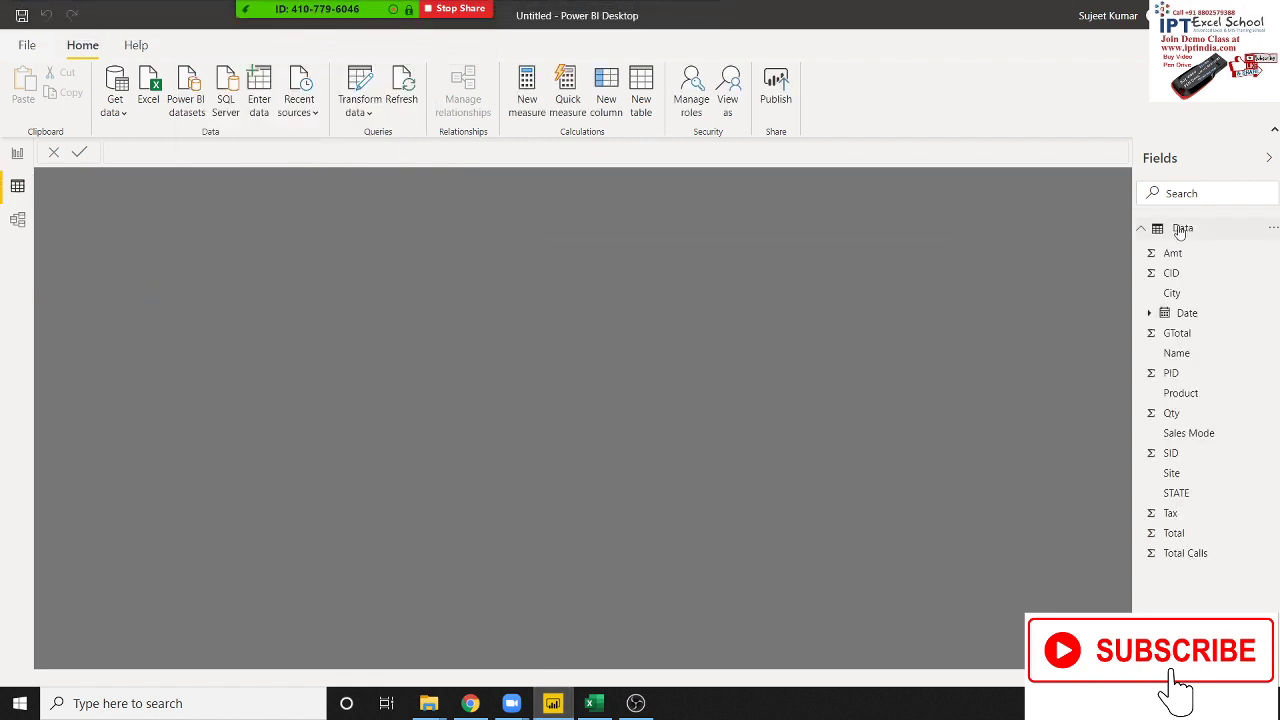
Step: Show the Data table's rows and select its Date column
mouse_move(1183, 229)
left_click(1185, 232)
left_click(1184, 232)
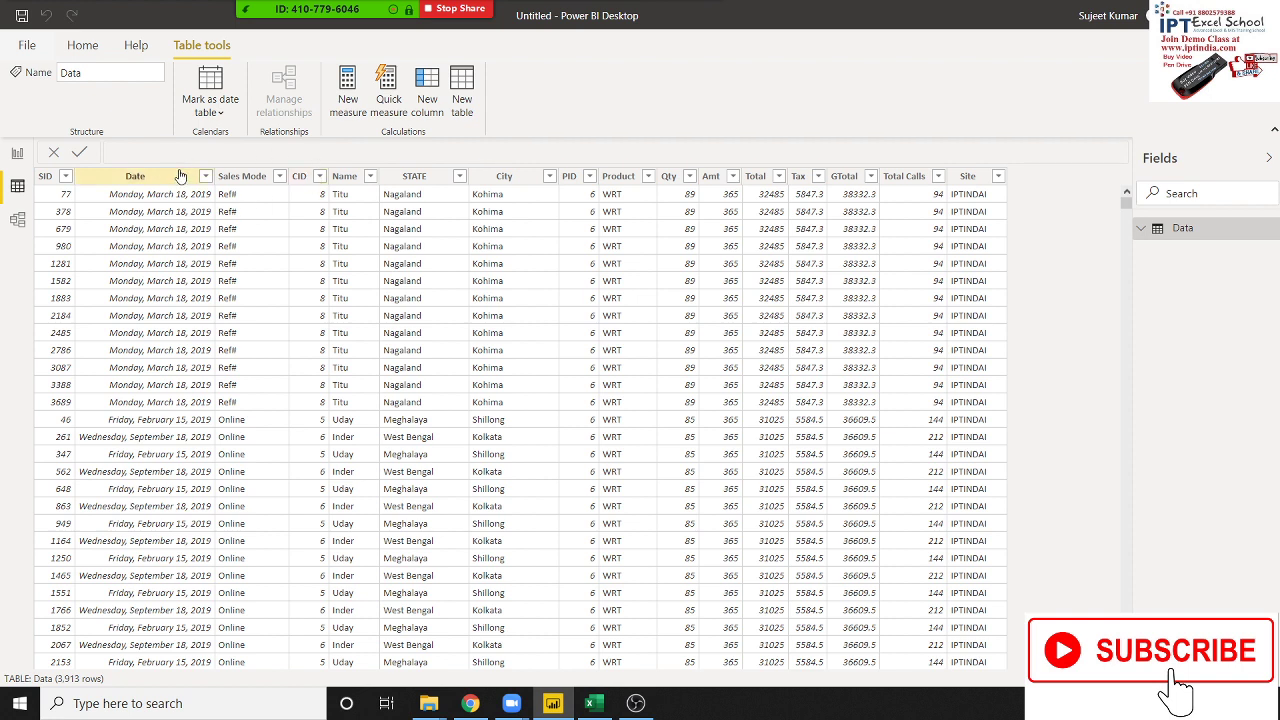
left_click(178, 176)
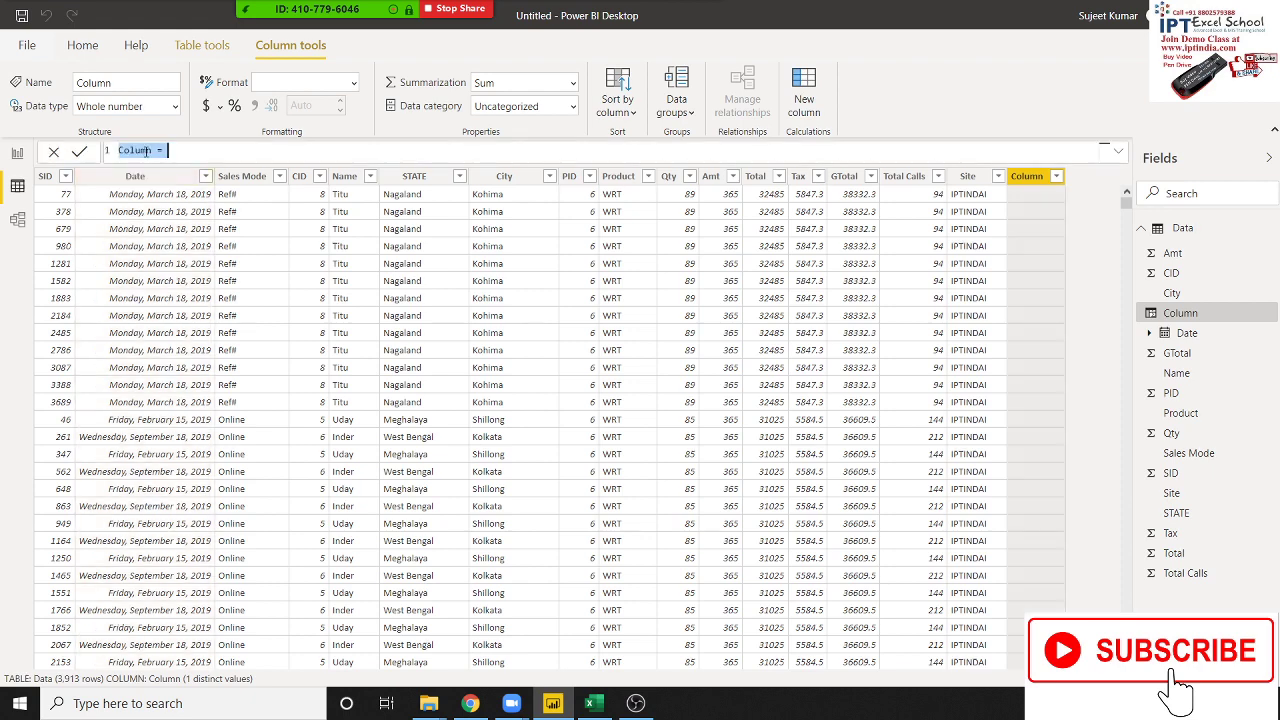
Step: Name the column DTAdd and start DATEADD with Data[Date] as the dates argument
type("DT")
type("Add")
left_click(174, 146)
type("DATEADD(")
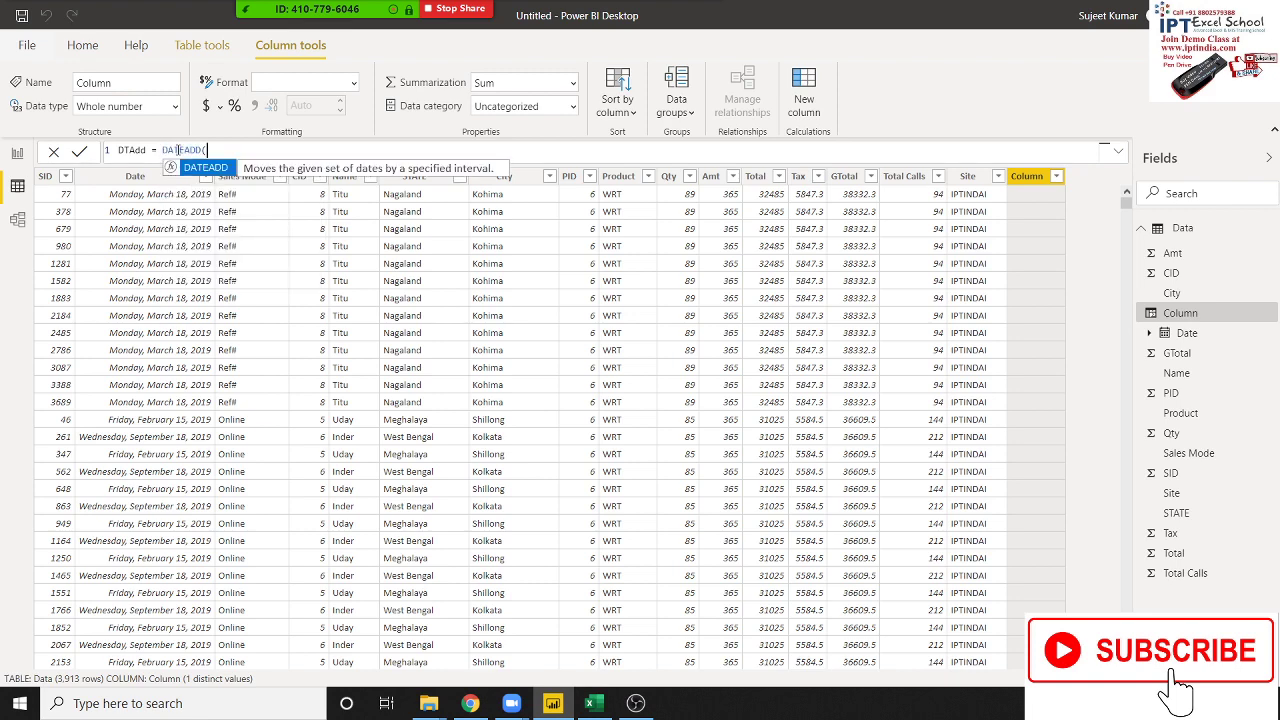
key("Down")
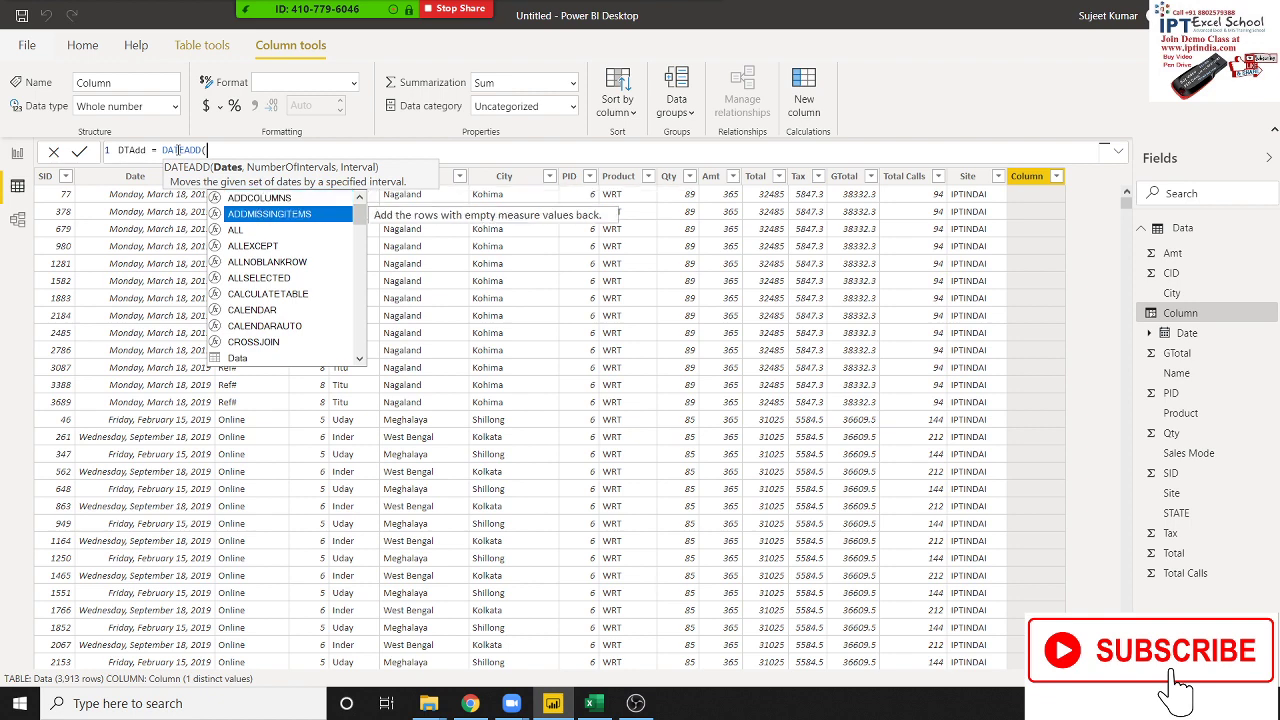
key("Down")
key("Down")
key("Down")
key("Down")
key("Down")
key("Down")
key("Down")
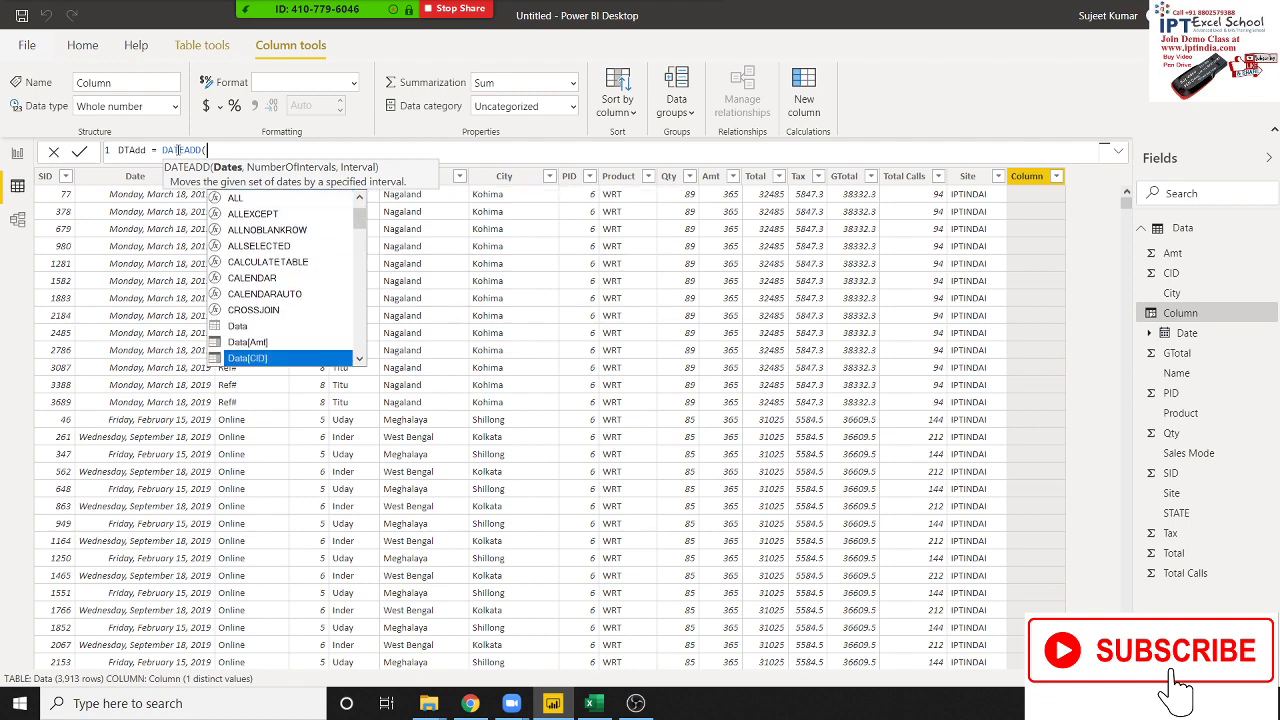
key("Down")
key("Down")
key("Down")
key("Up")
key("Tab")
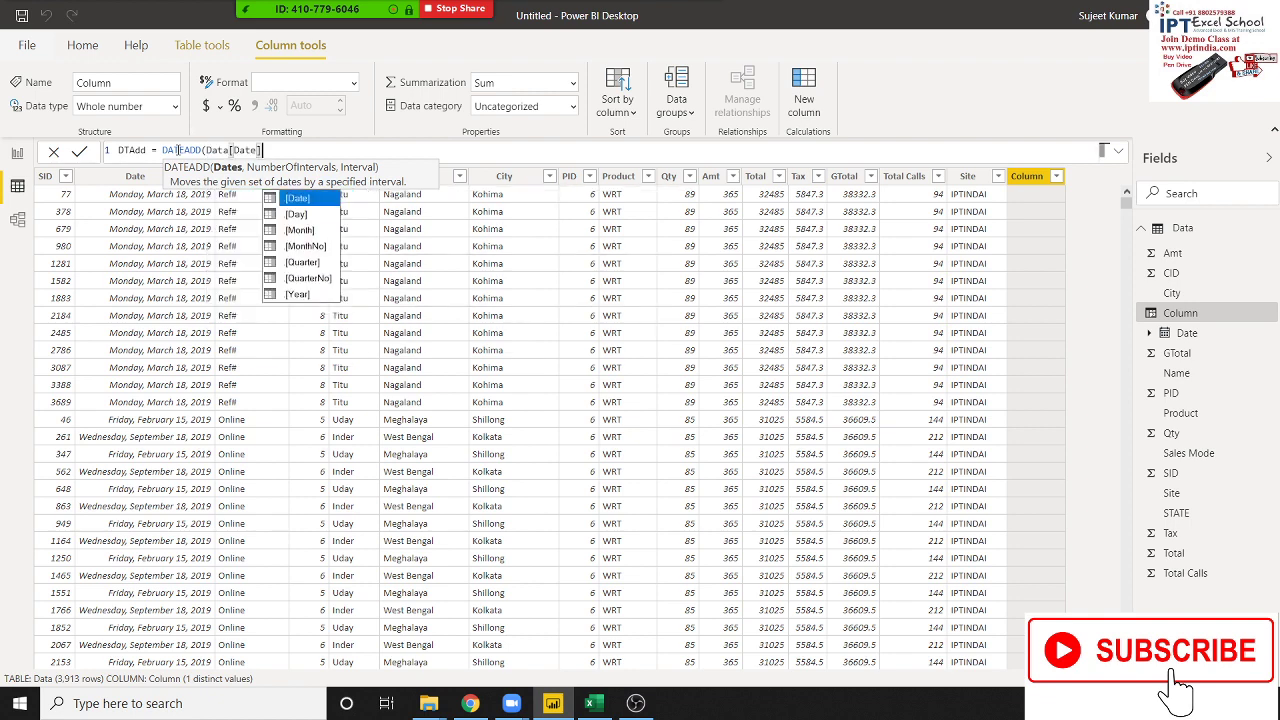
Step: Finish the formula with interval 2 and QUARTER, commit it, and review DTAdd
type(",")
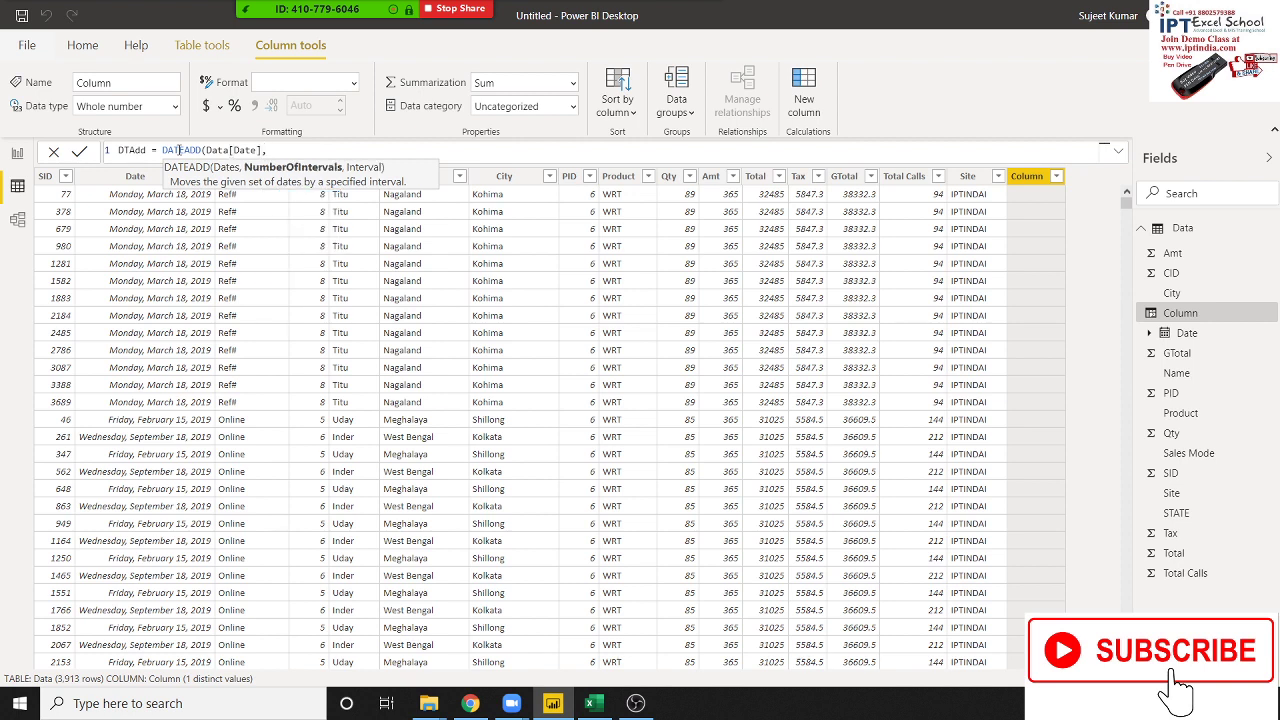
type("2")
type(",")
key("Down")
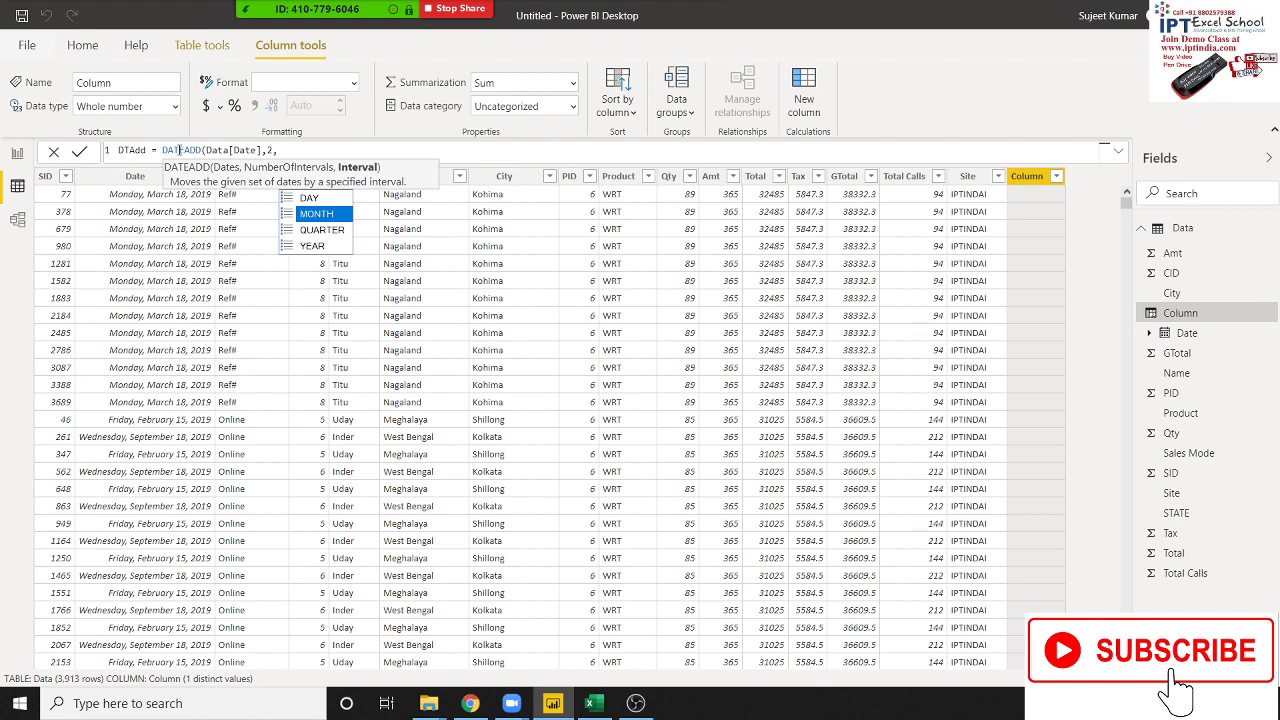
key("Down")
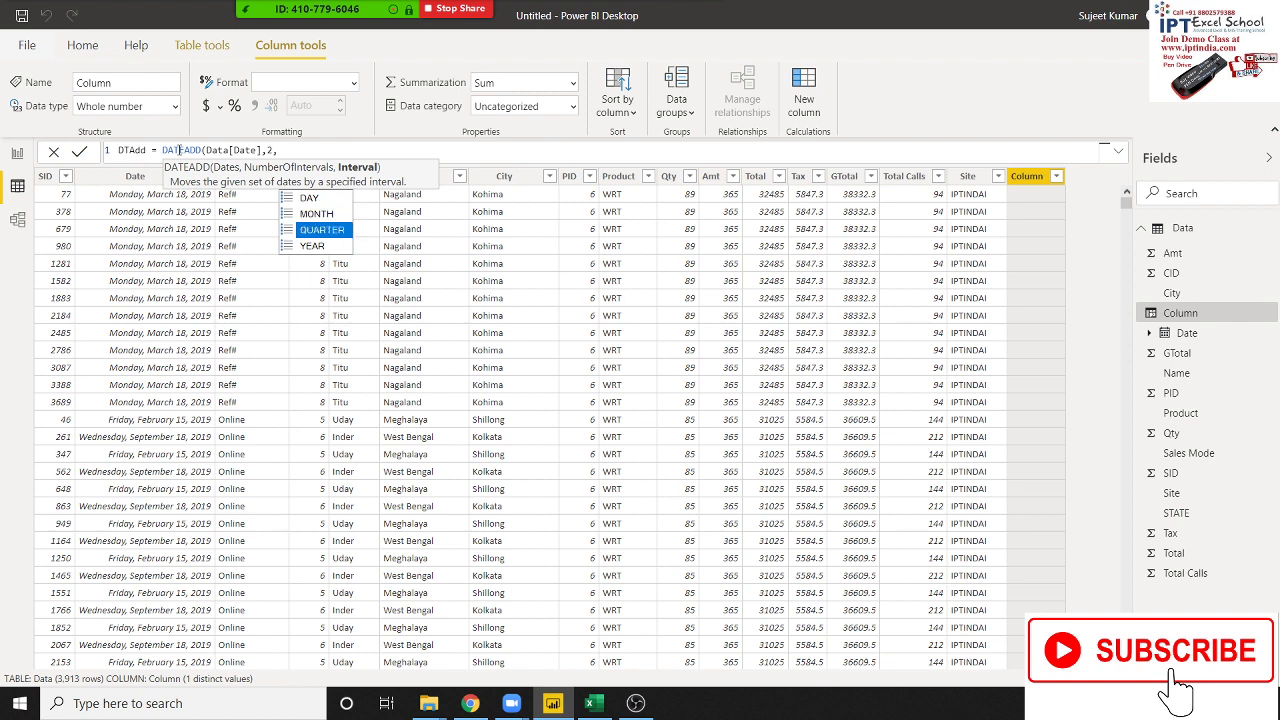
key("Tab")
type(")")
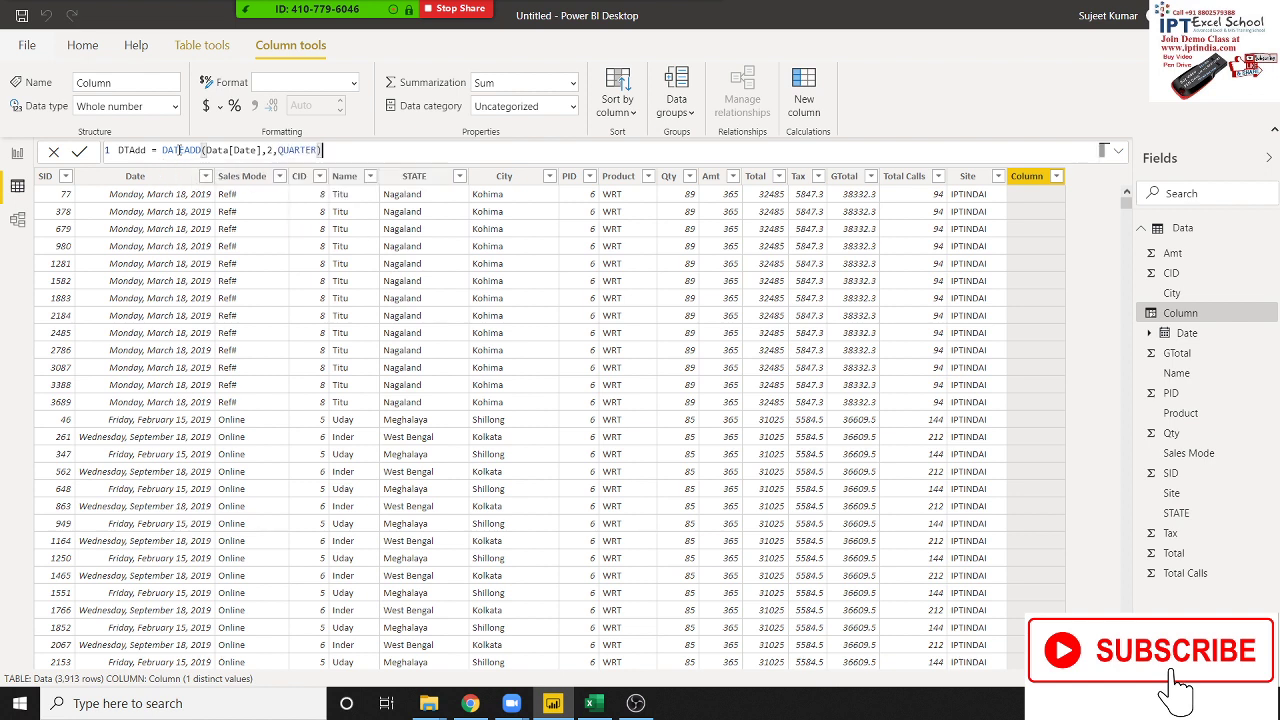
key("Return")
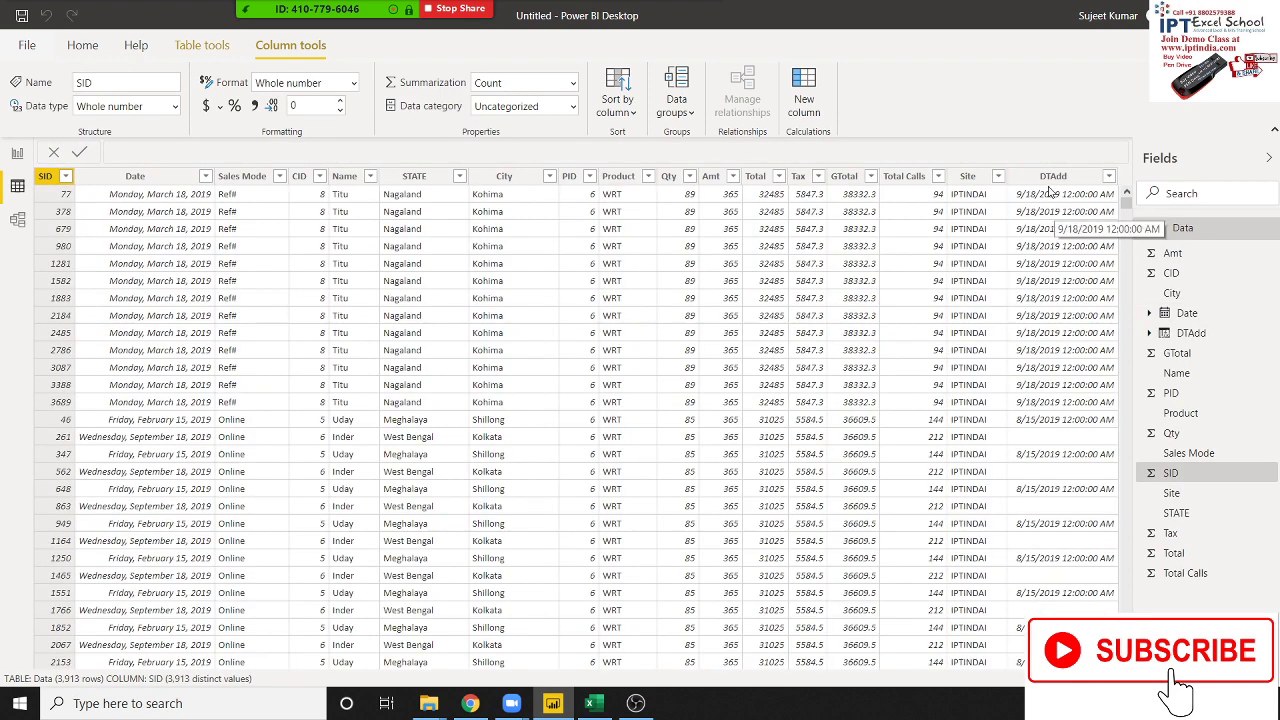
left_click(1050, 176)
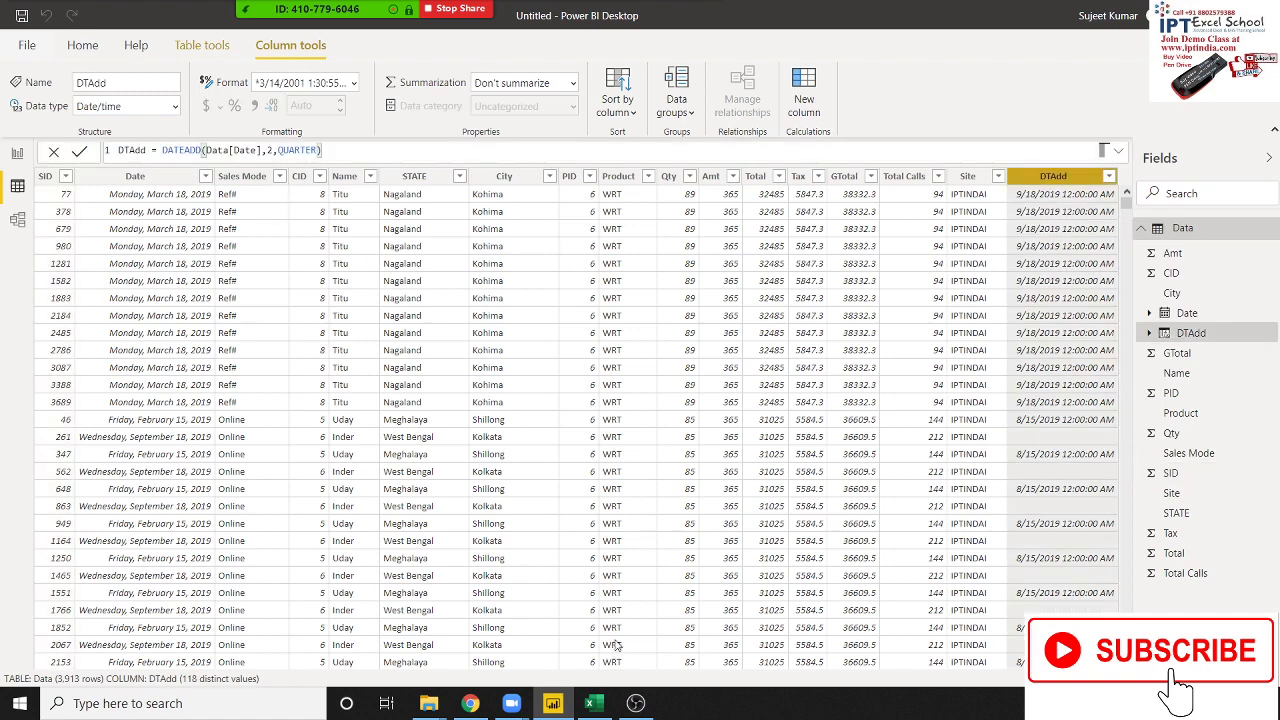
mouse_move(511, 703)
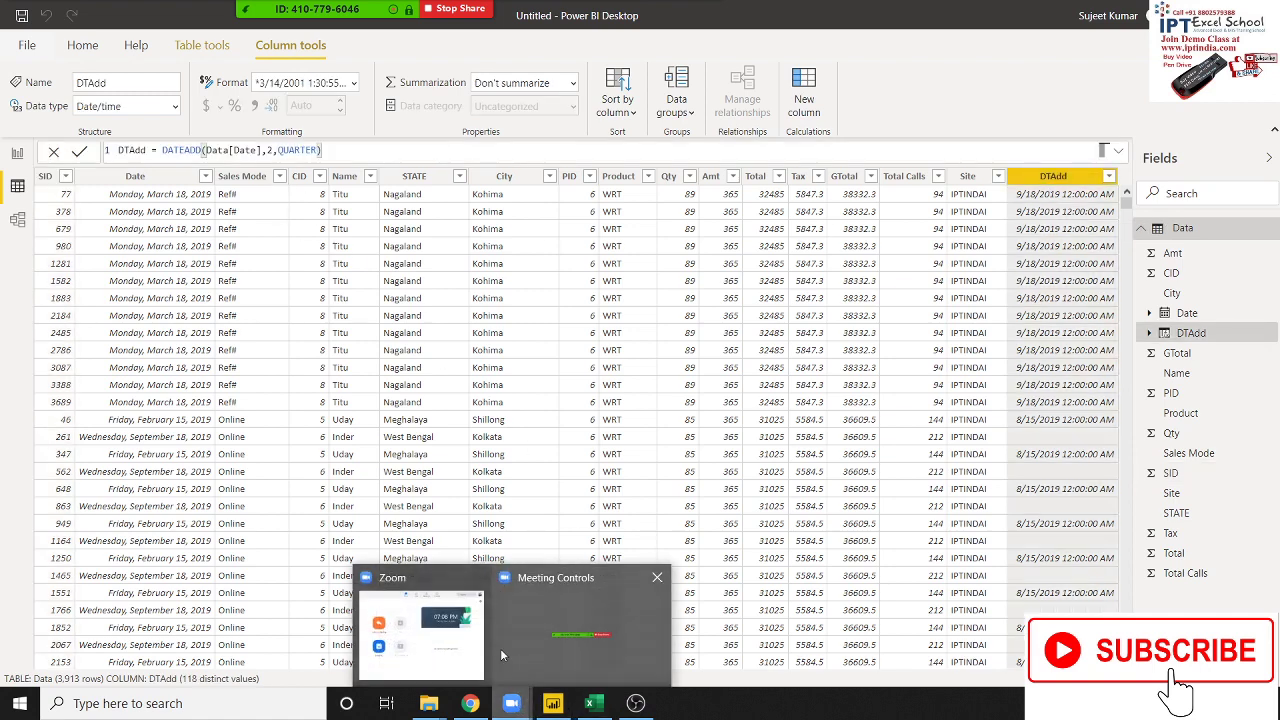
left_click(470, 705)
Step: Scroll the DATEADD page and open the DATESBETWEEN reference from the sidebar
scroll(562, 337, "down", 3)
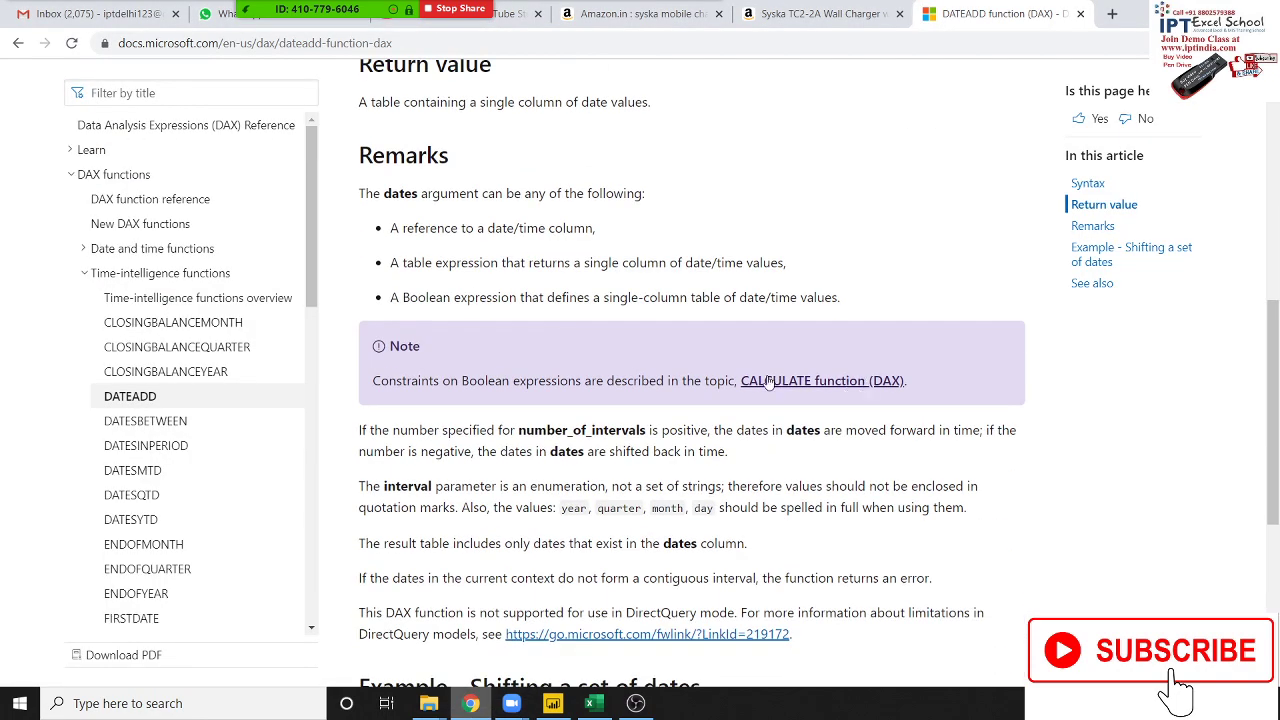
scroll(768, 383, "up", 5)
scroll(422, 358, "down", 4)
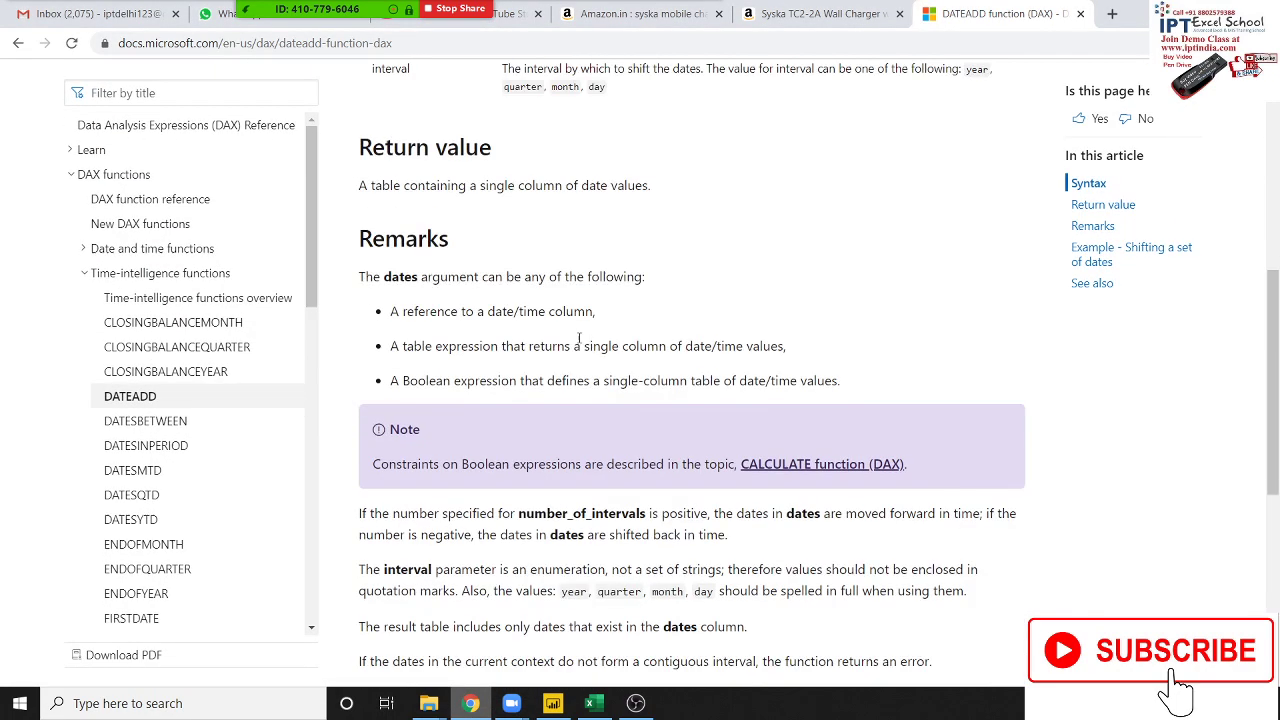
scroll(577, 337, "down", 6)
scroll(714, 394, "up", 3)
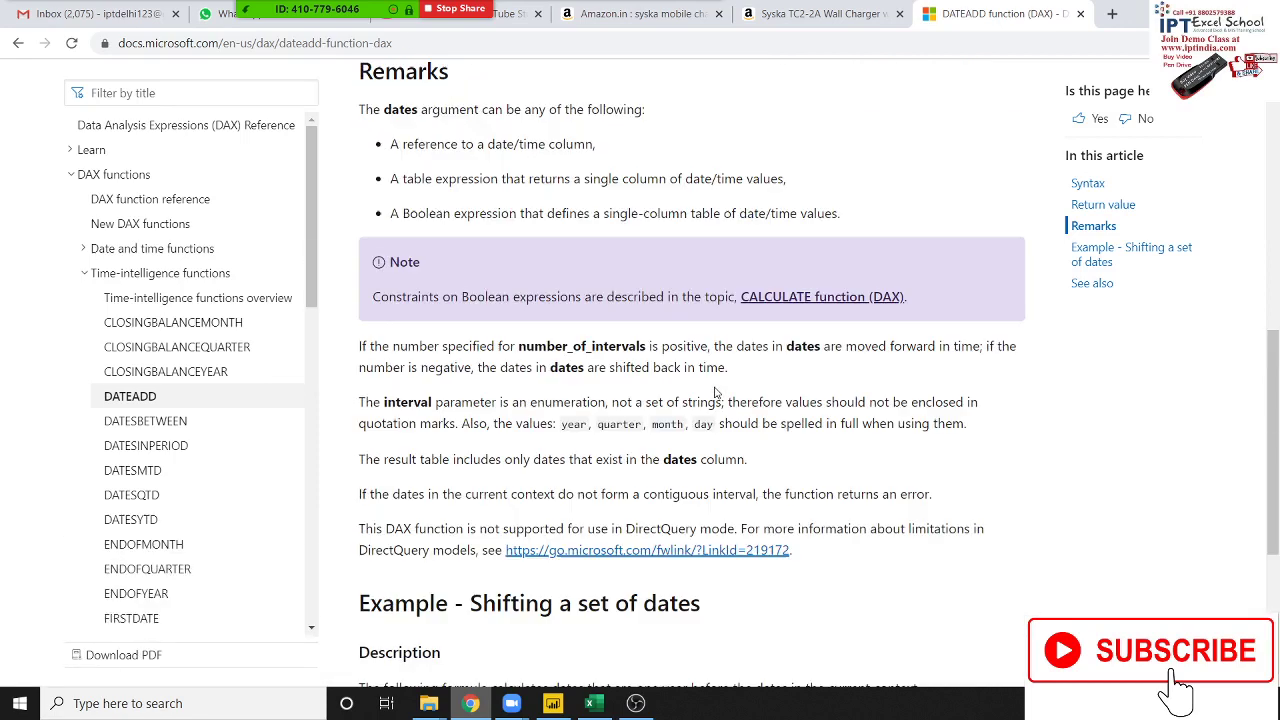
scroll(714, 394, "up", 6)
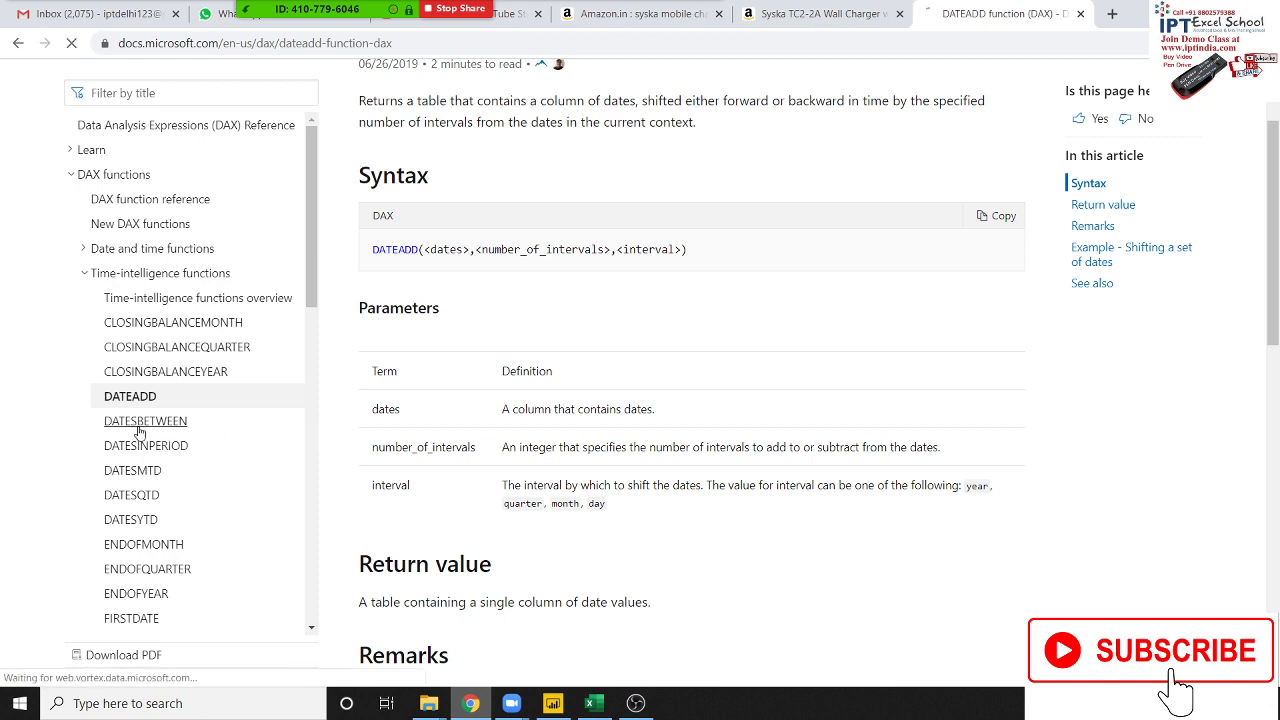
left_click(138, 432)
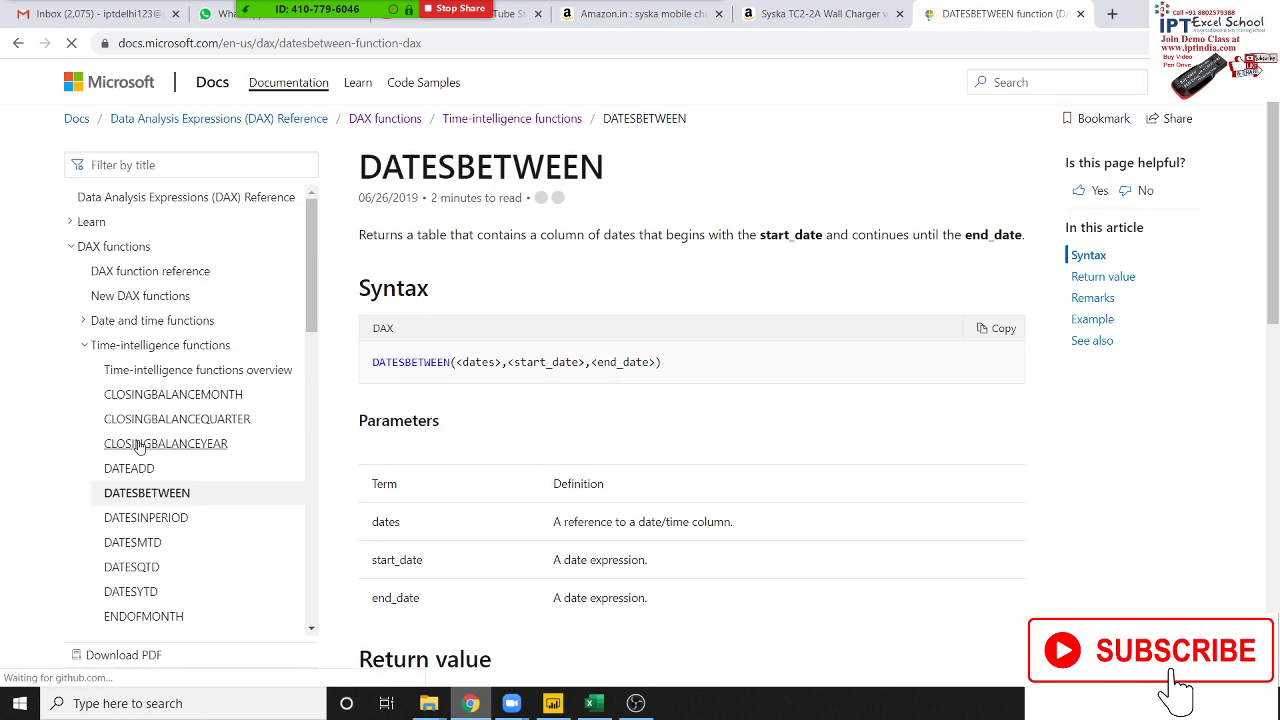
Step: Study the DATESBETWEEN example's SUM, [SalesAmount_USD], DateTime and DateKey parts, then return to Power BI
scroll(554, 358, "down", 2)
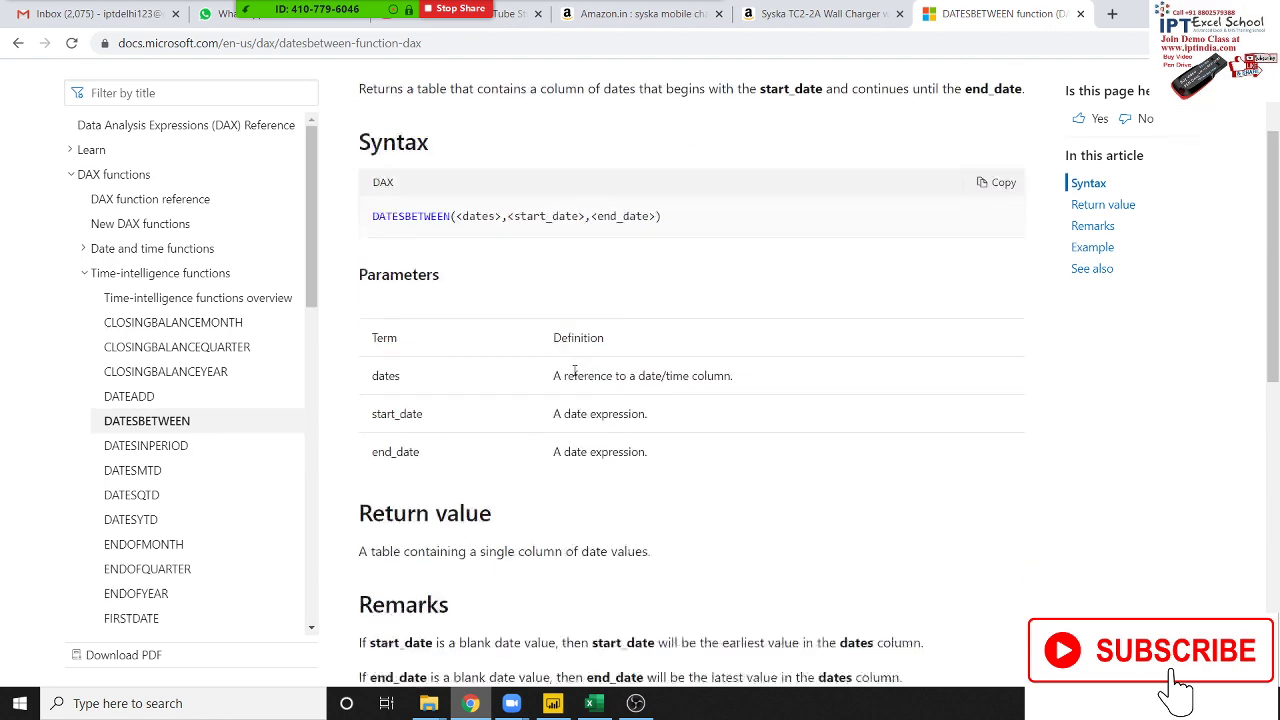
scroll(560, 370, "down", 3)
scroll(565, 377, "down", 3)
scroll(565, 377, "down", 1)
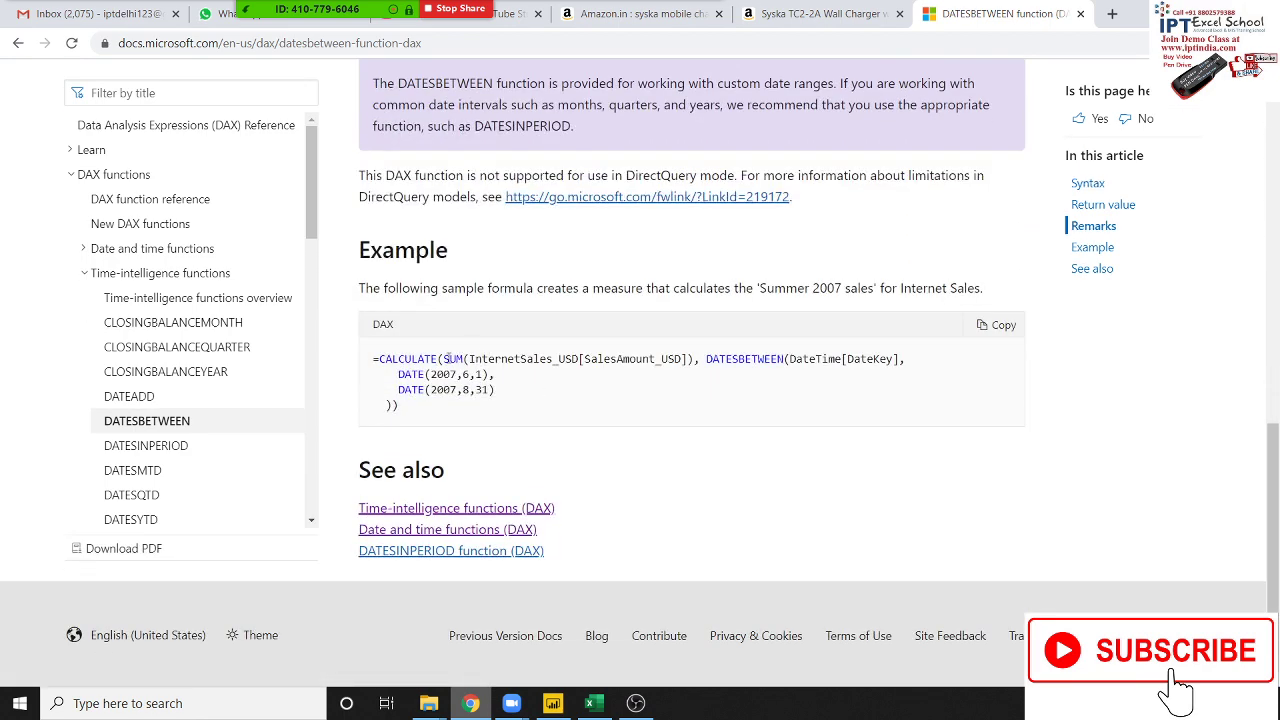
left_click_drag(449, 358, 505, 411)
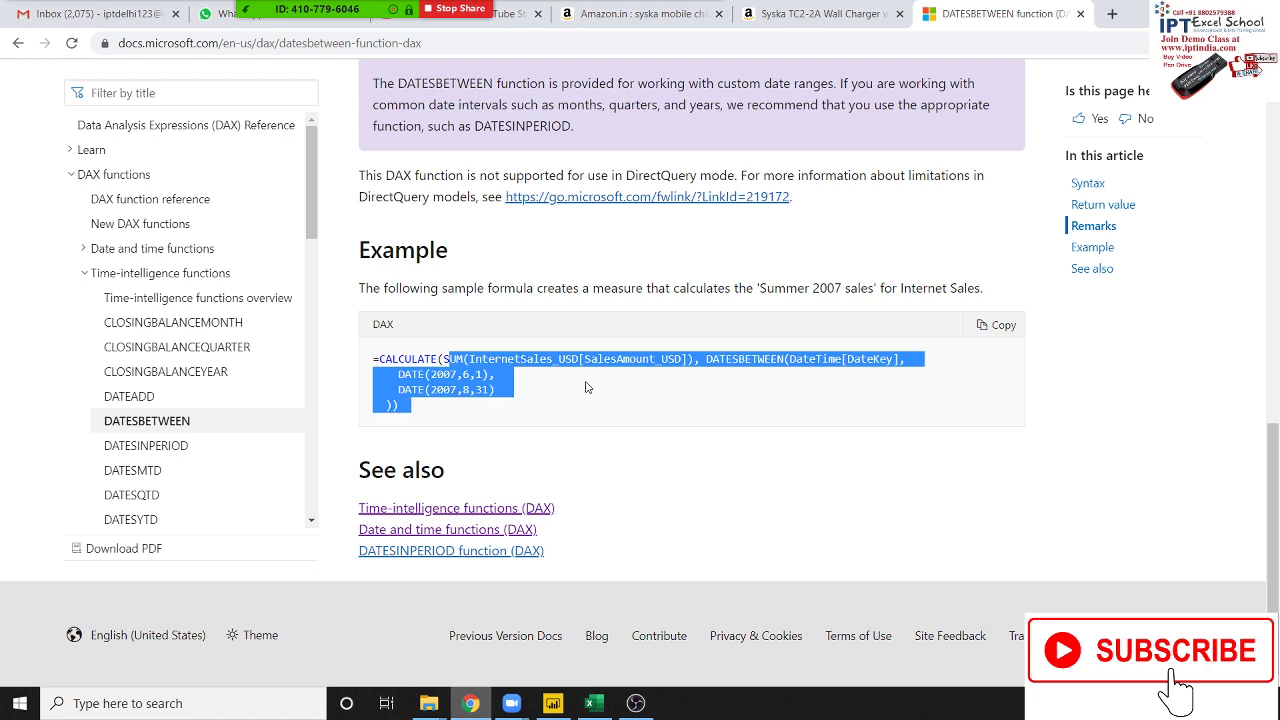
left_click(589, 387)
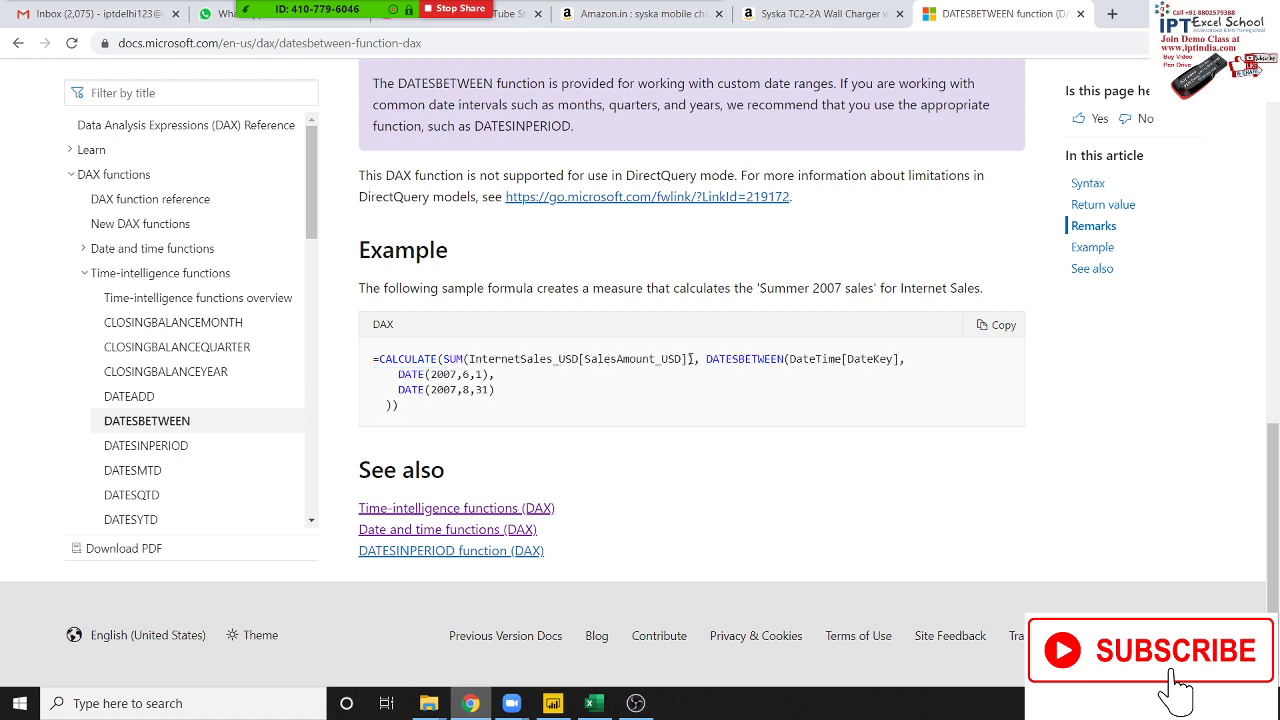
left_click_drag(692, 360, 580, 360)
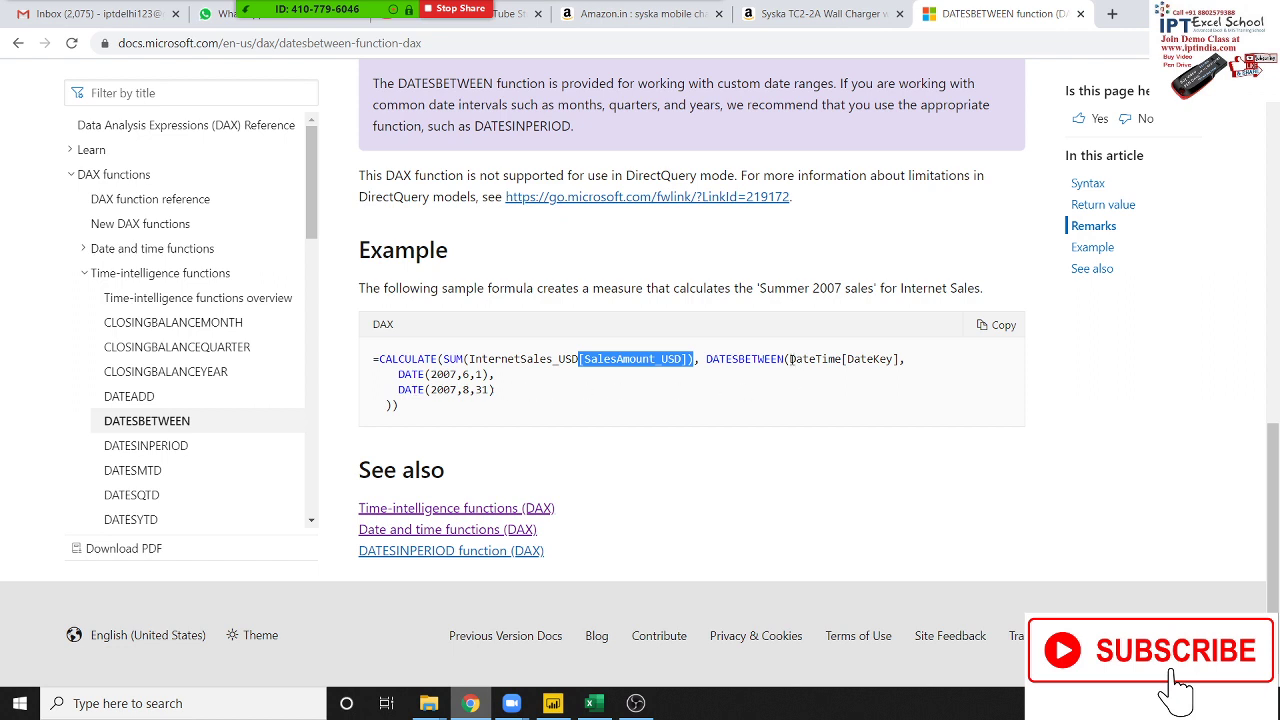
double_click(760, 360)
double_click(815, 360)
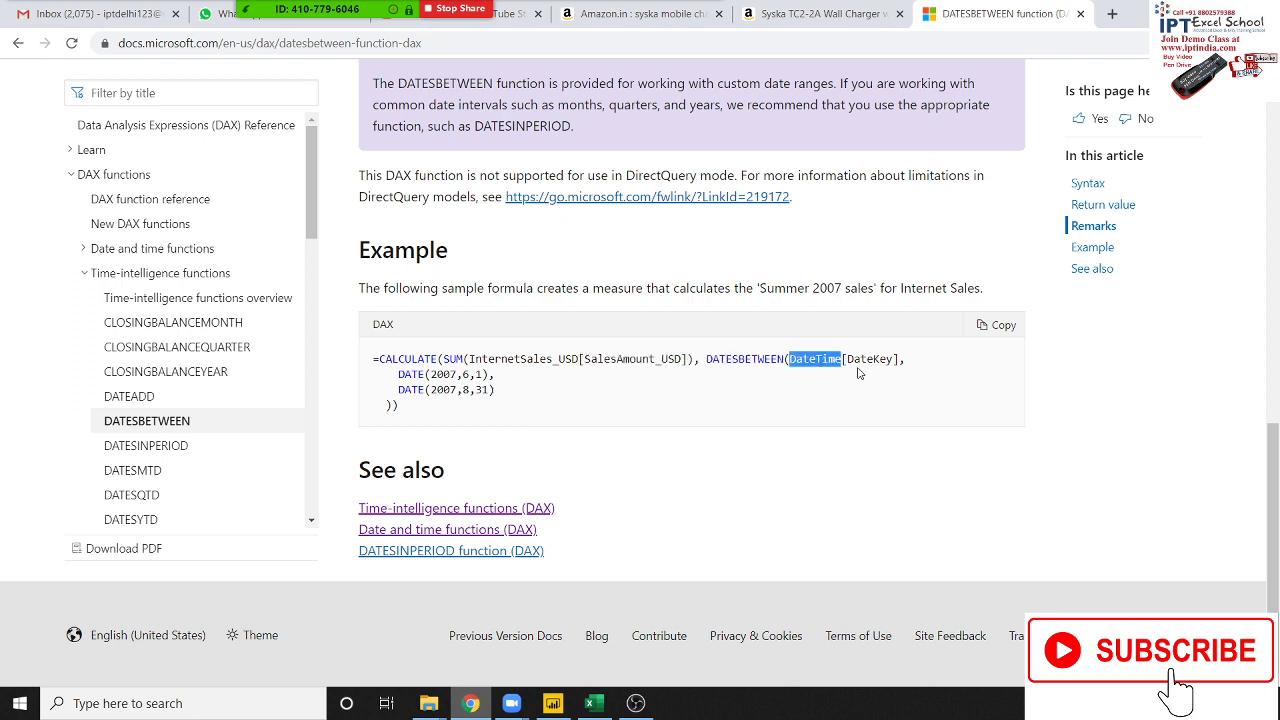
double_click(870, 360)
left_click(478, 373)
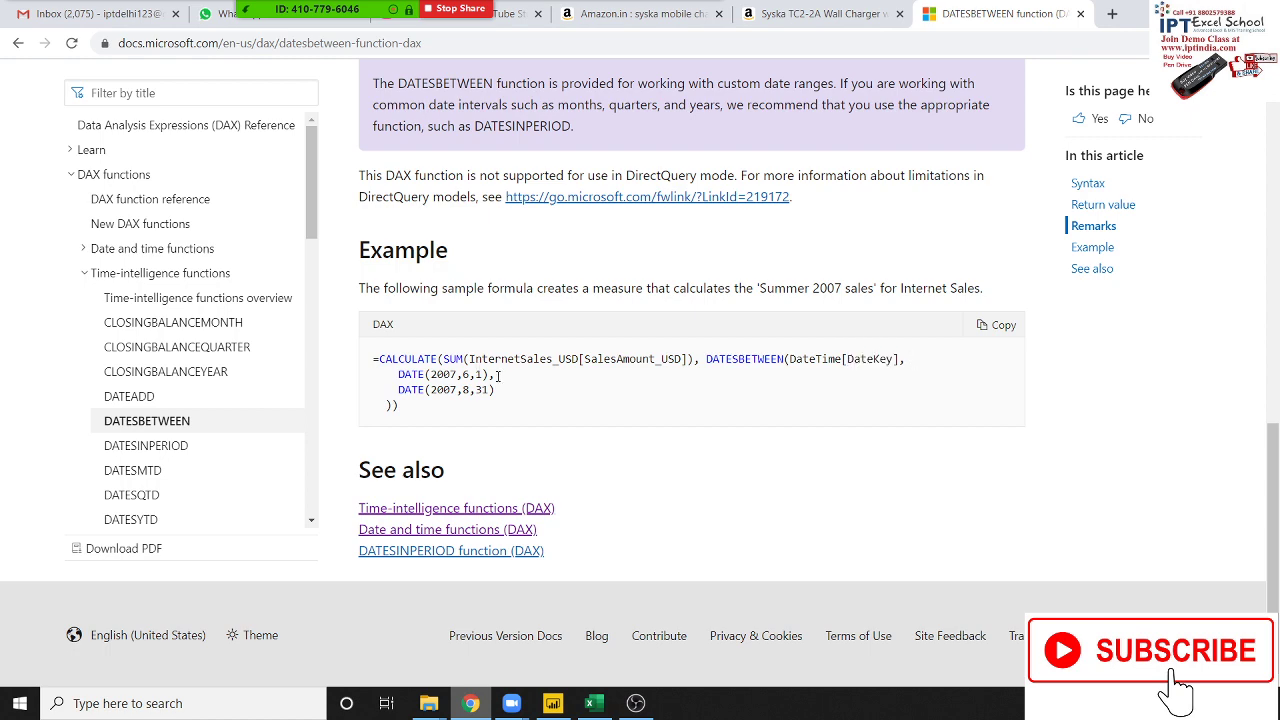
left_click(553, 703)
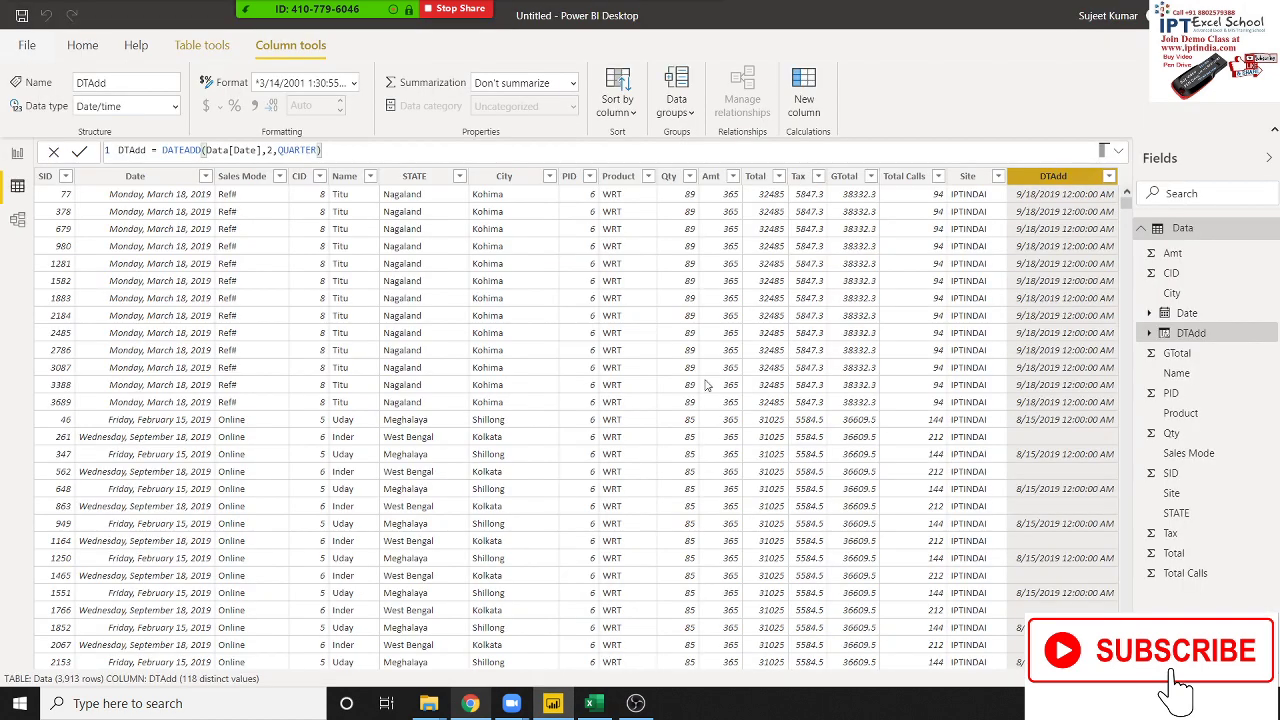
Step: Start a new table and select its default name in the formula bar
left_click(772, 263)
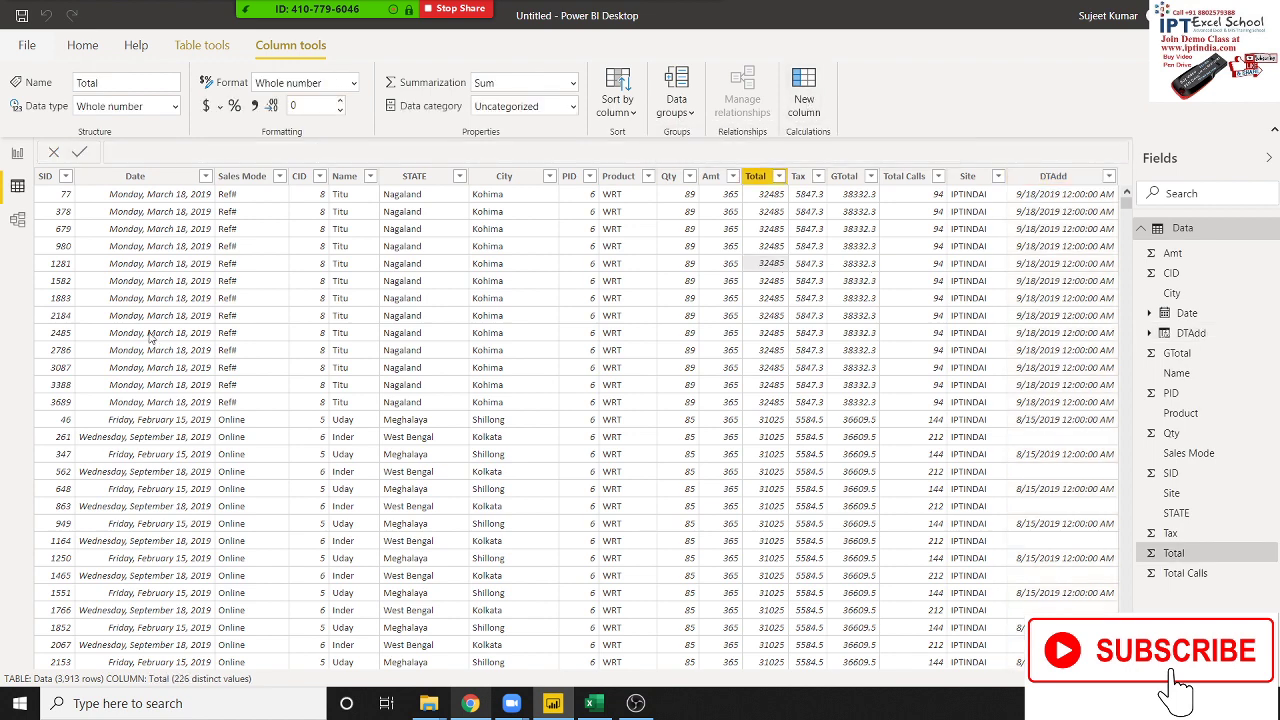
left_click(156, 195)
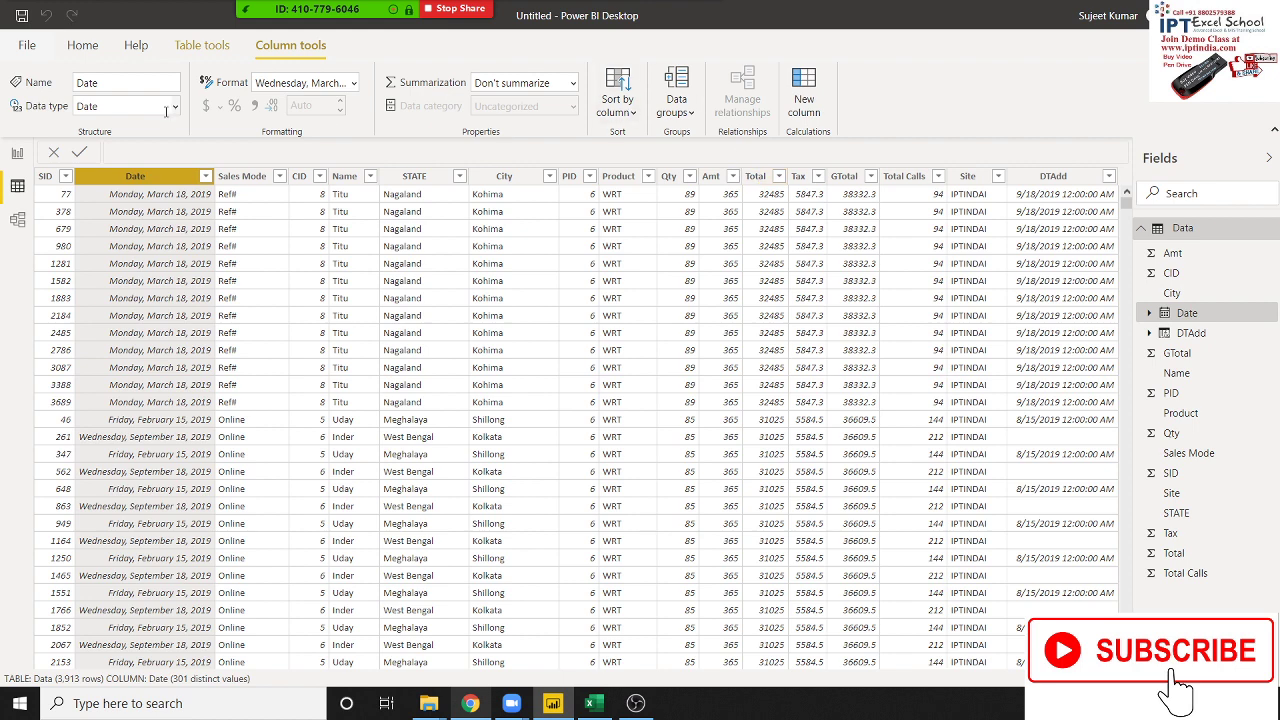
left_click(200, 46)
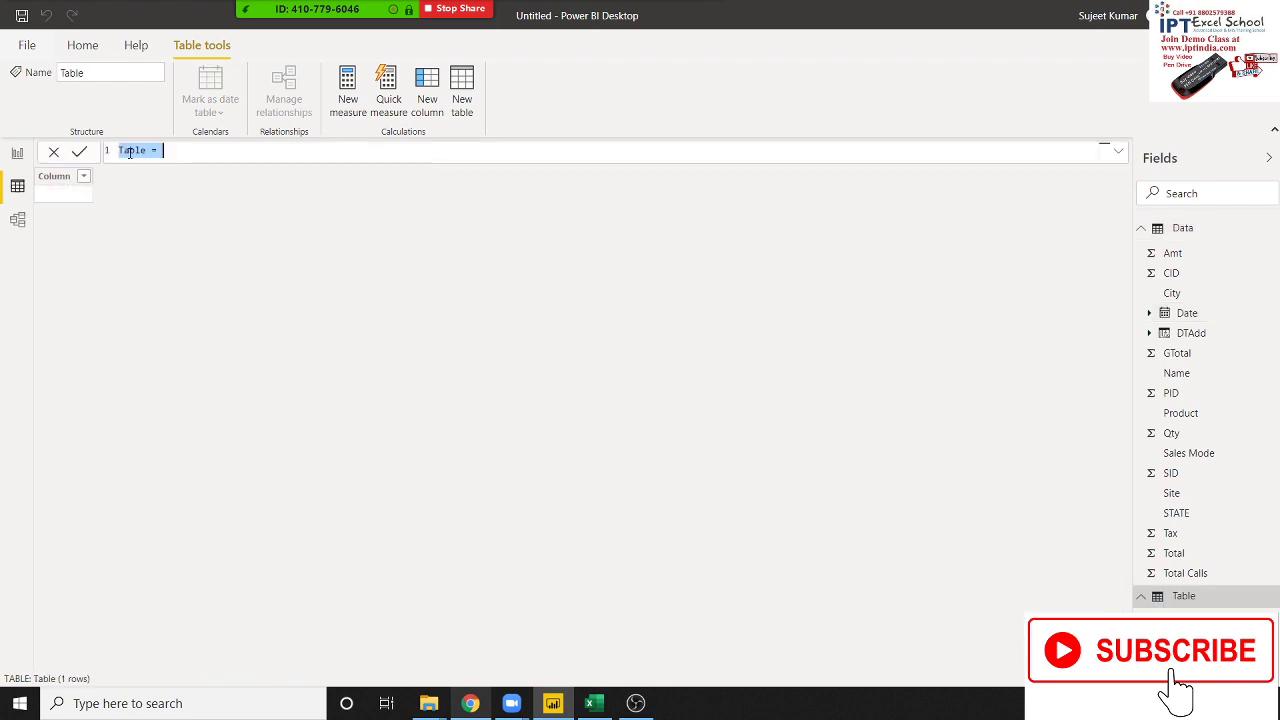
double_click(130, 150)
Step: Name the table Date and insert DATESBETWEEN from the function suggestions
type("Date")
type("Date")
key("Down")
key("Tab")
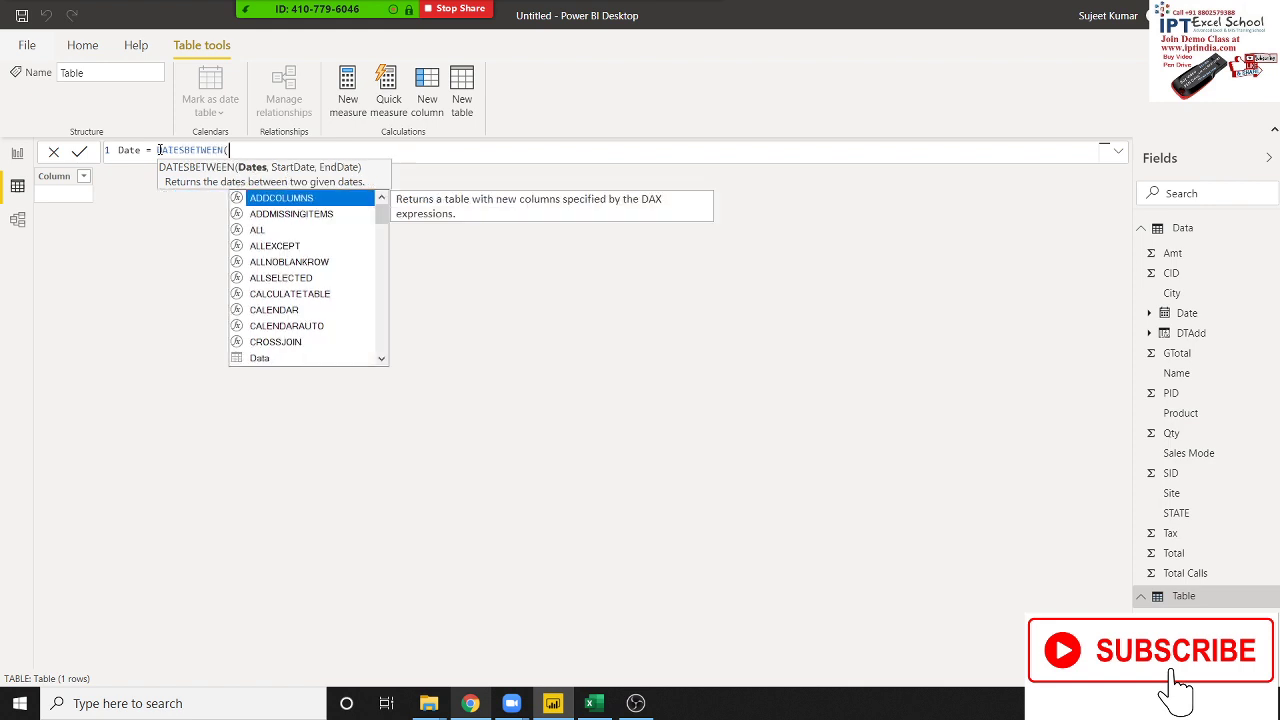
key("Down")
key("Down")
key("Down")
key("Down")
key("Down")
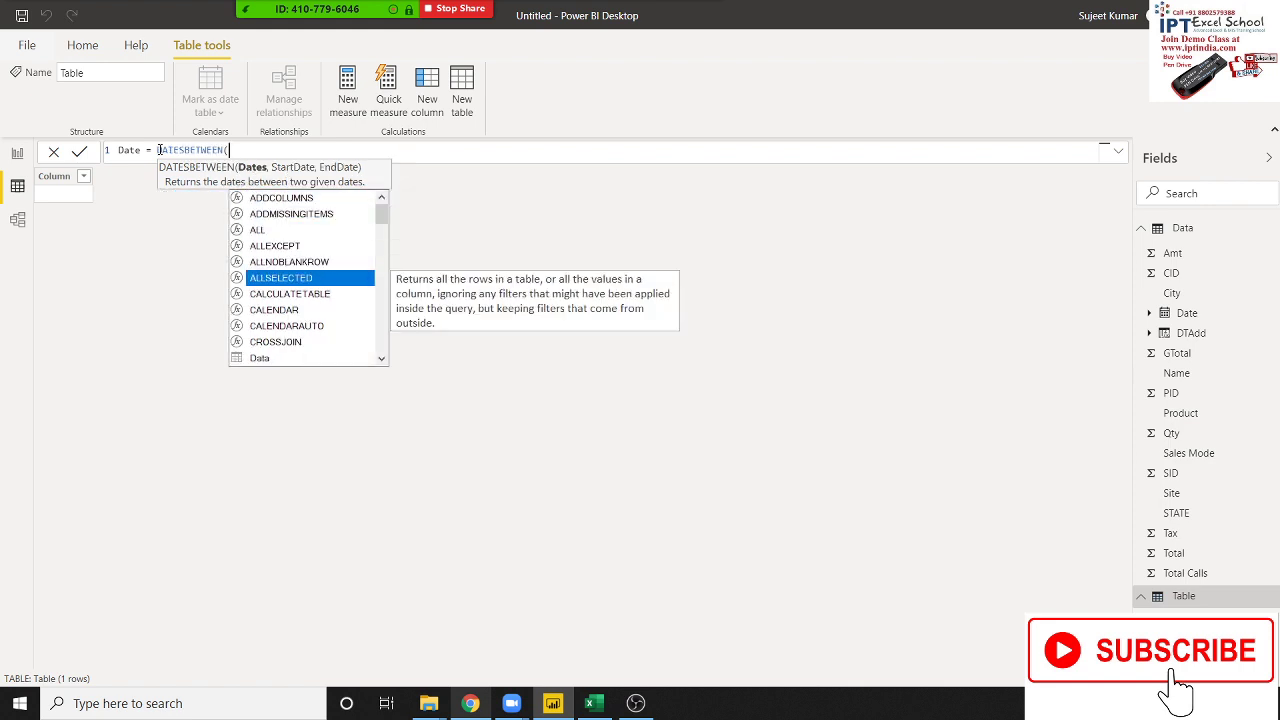
key("Down")
key("Down")
key("Down")
key("Down")
key("Down")
key("Down")
key("Down")
key("Down")
key("Down")
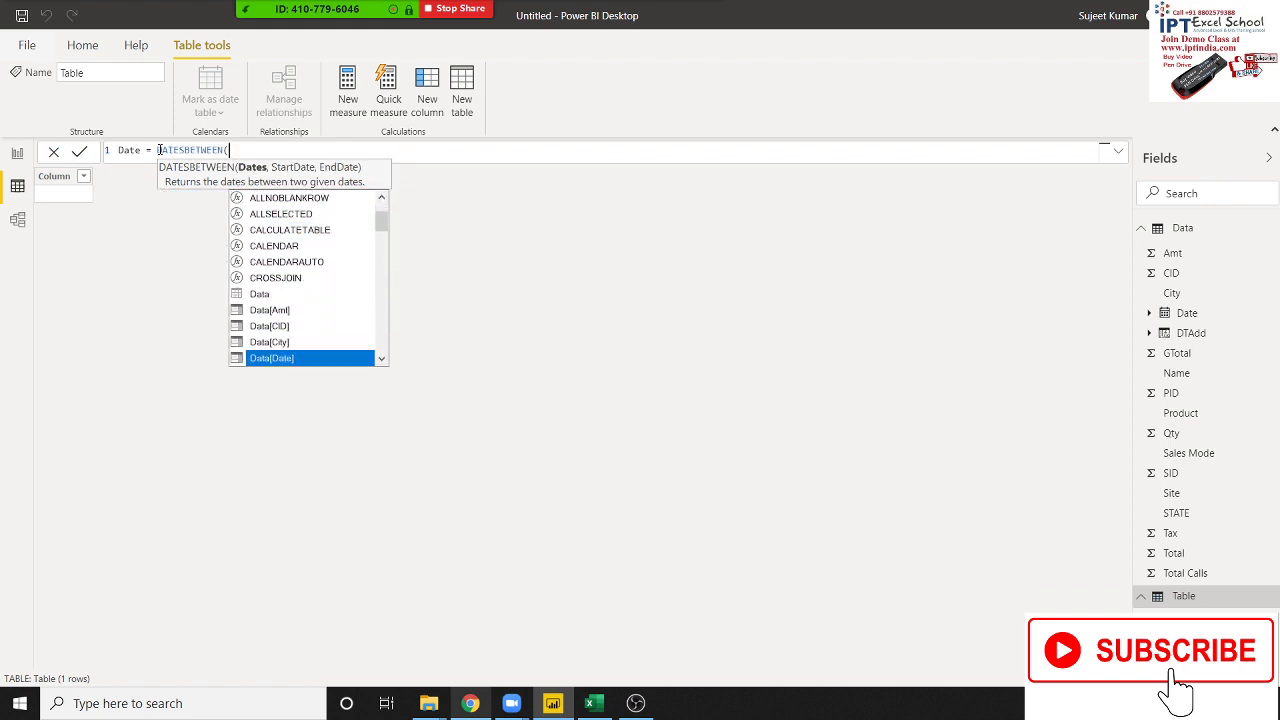
key("Up")
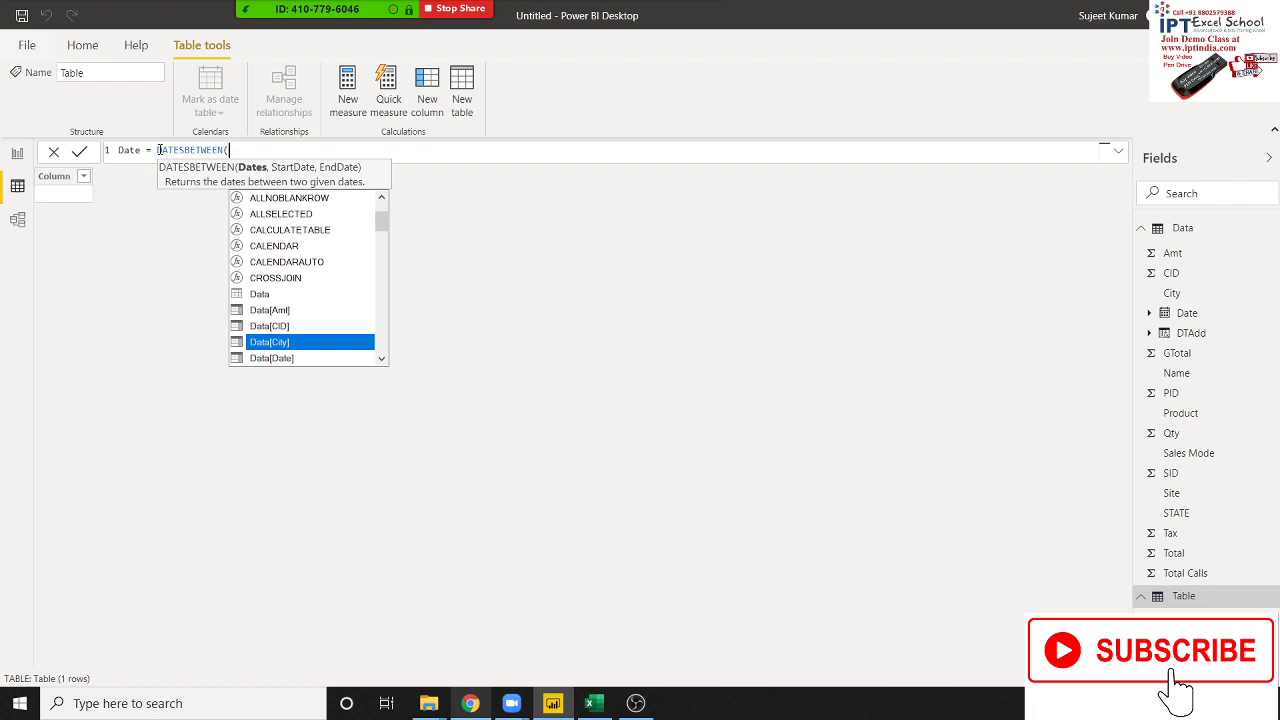
Step: Enter min(Data[Date]) as the first DATESBETWEEN argument
type("Da")
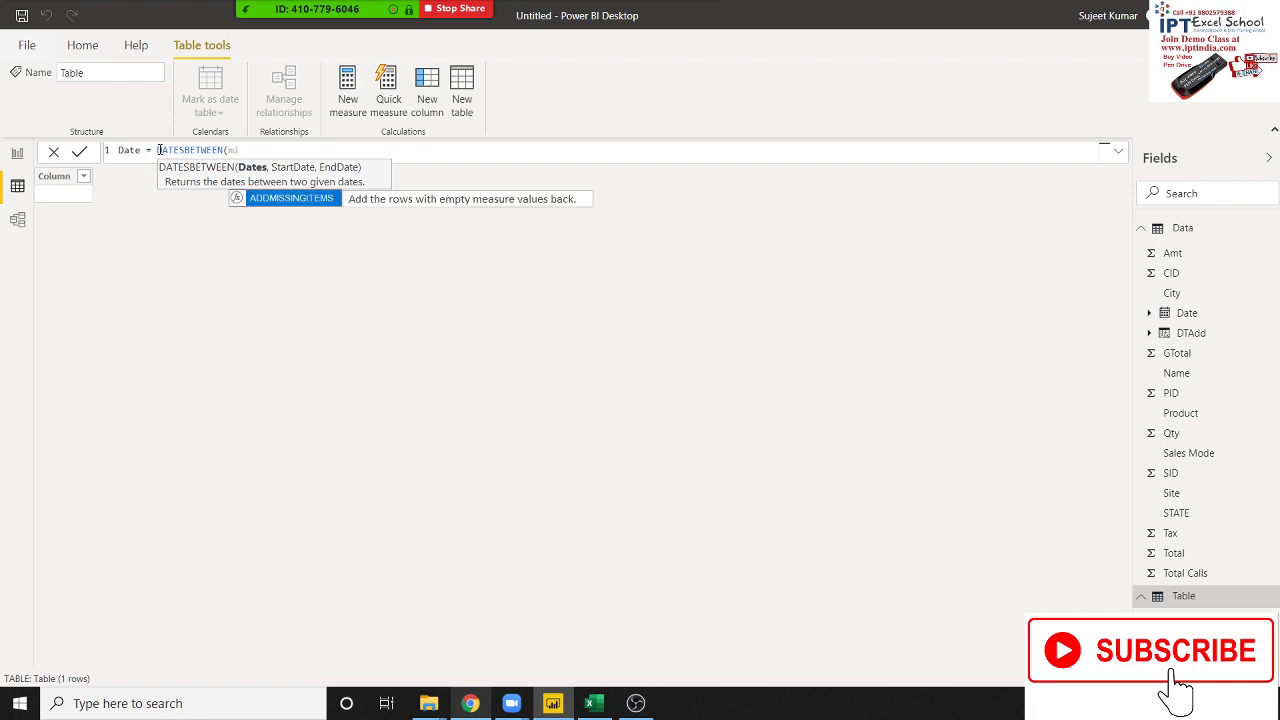
type("n")
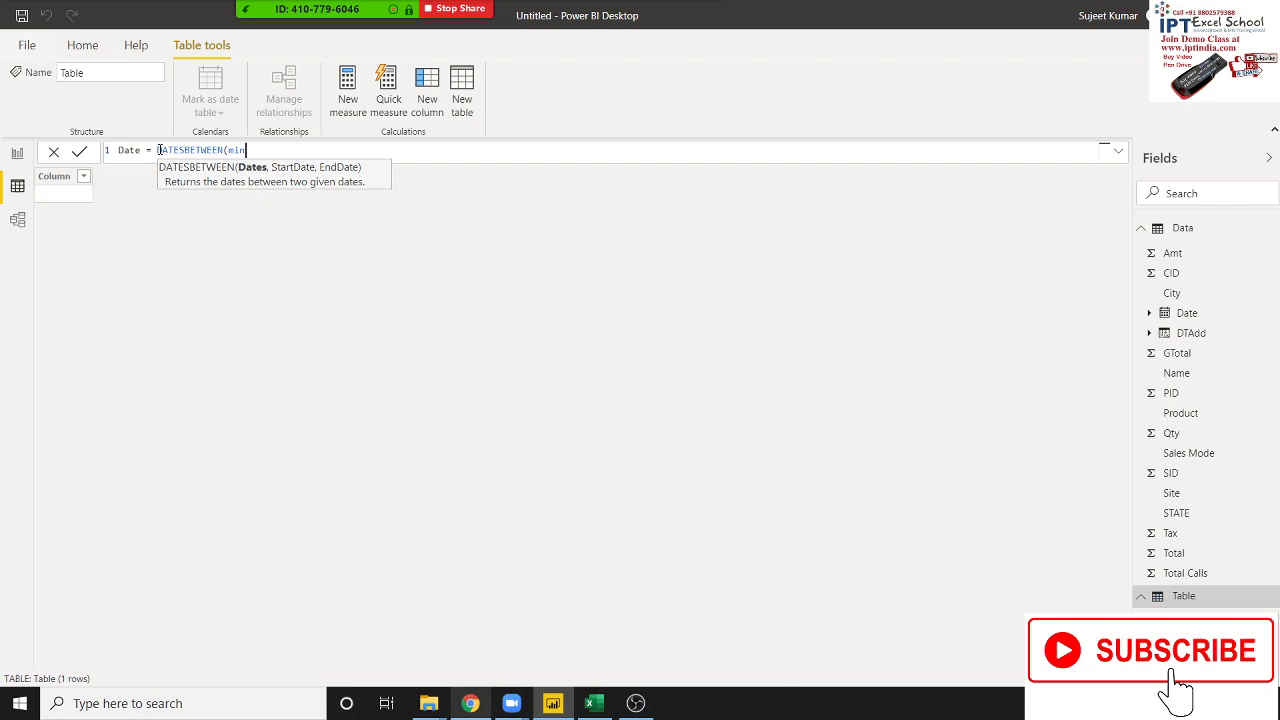
type("(")
key("Down")
key("Down")
key("Down")
key("Down")
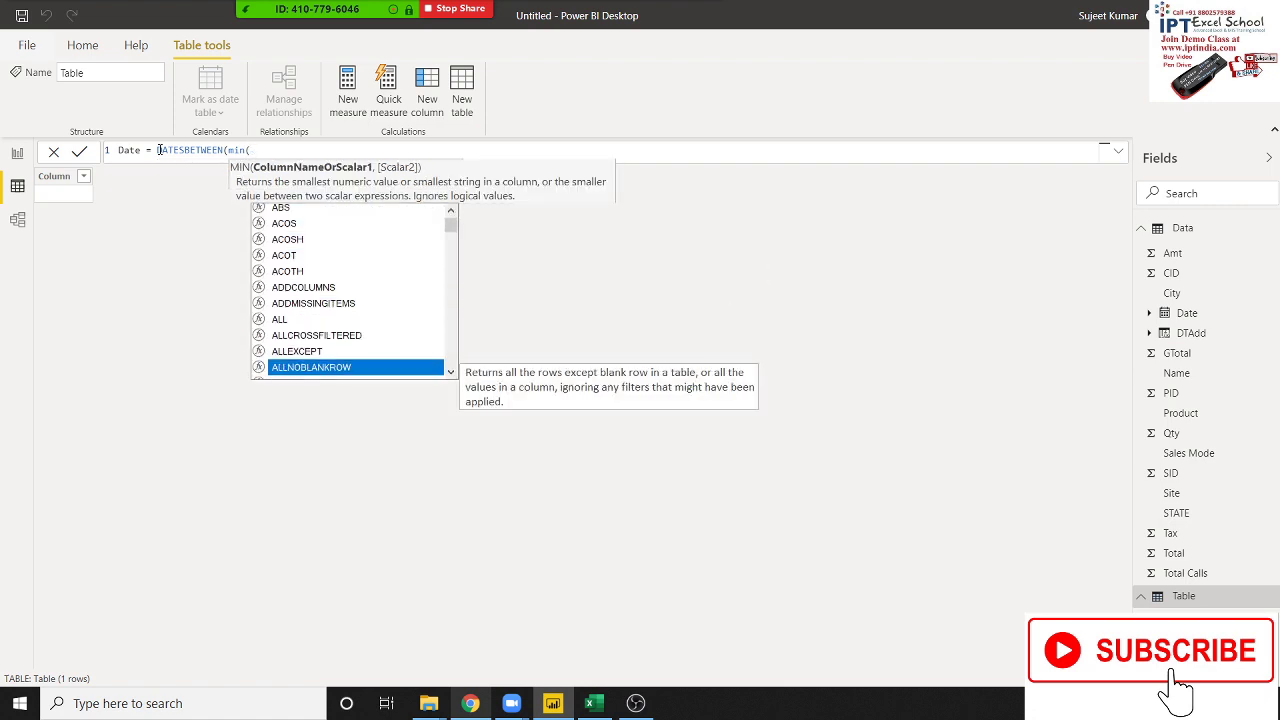
key("Down")
key("Down")
key("Down")
key("Down")
key("Down")
key("Down")
key("Down")
key("Down")
key("Down")
key("Down")
key("Down")
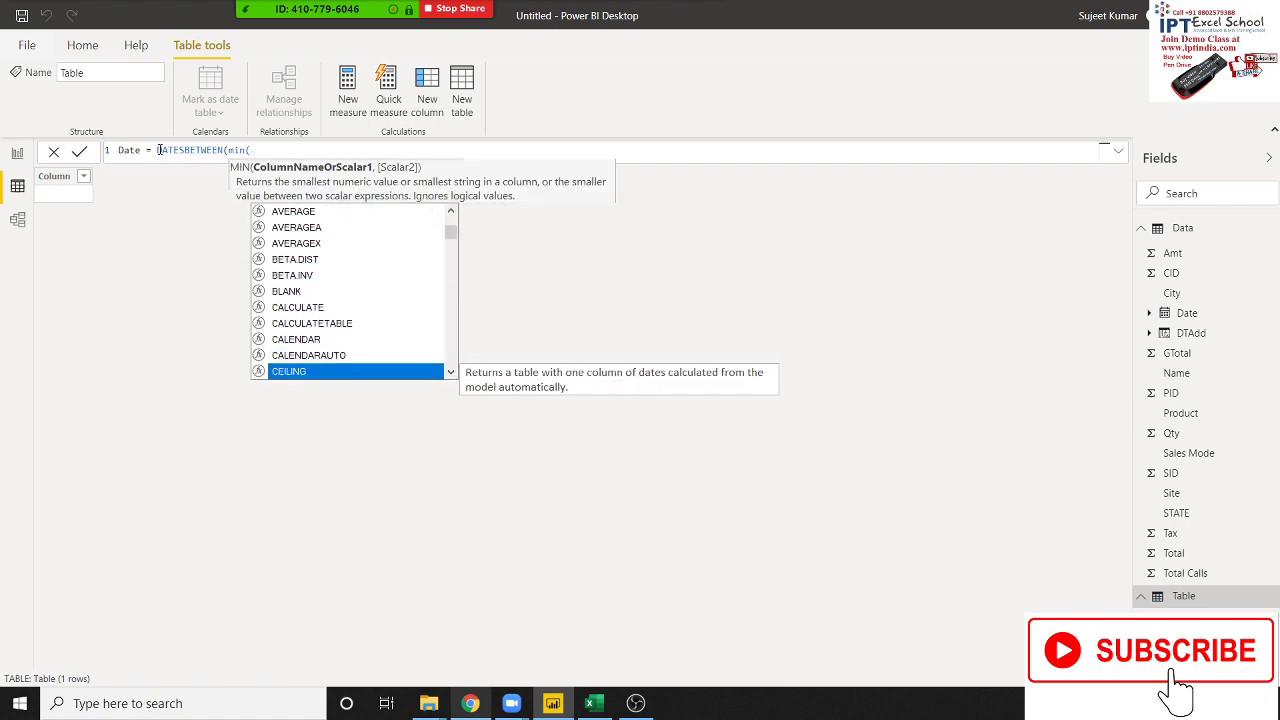
key("Down")
key("Down")
key("Down")
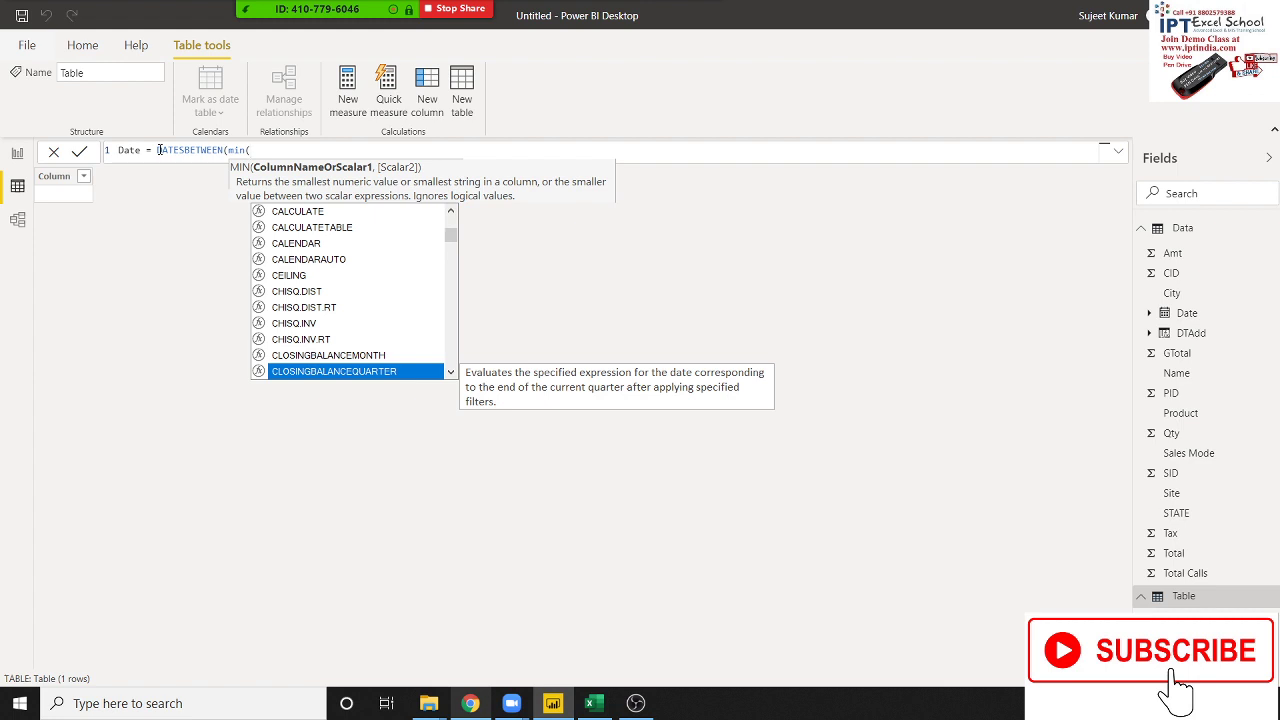
type("date")
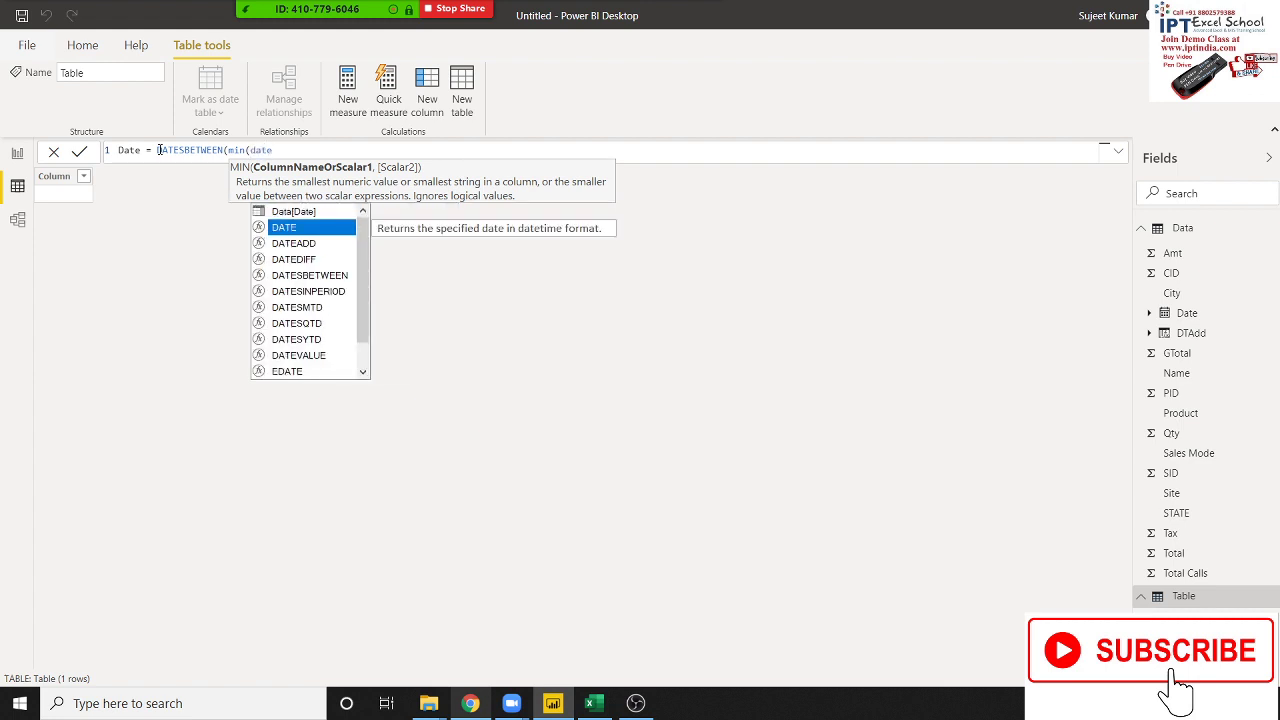
key("Up")
key("Tab")
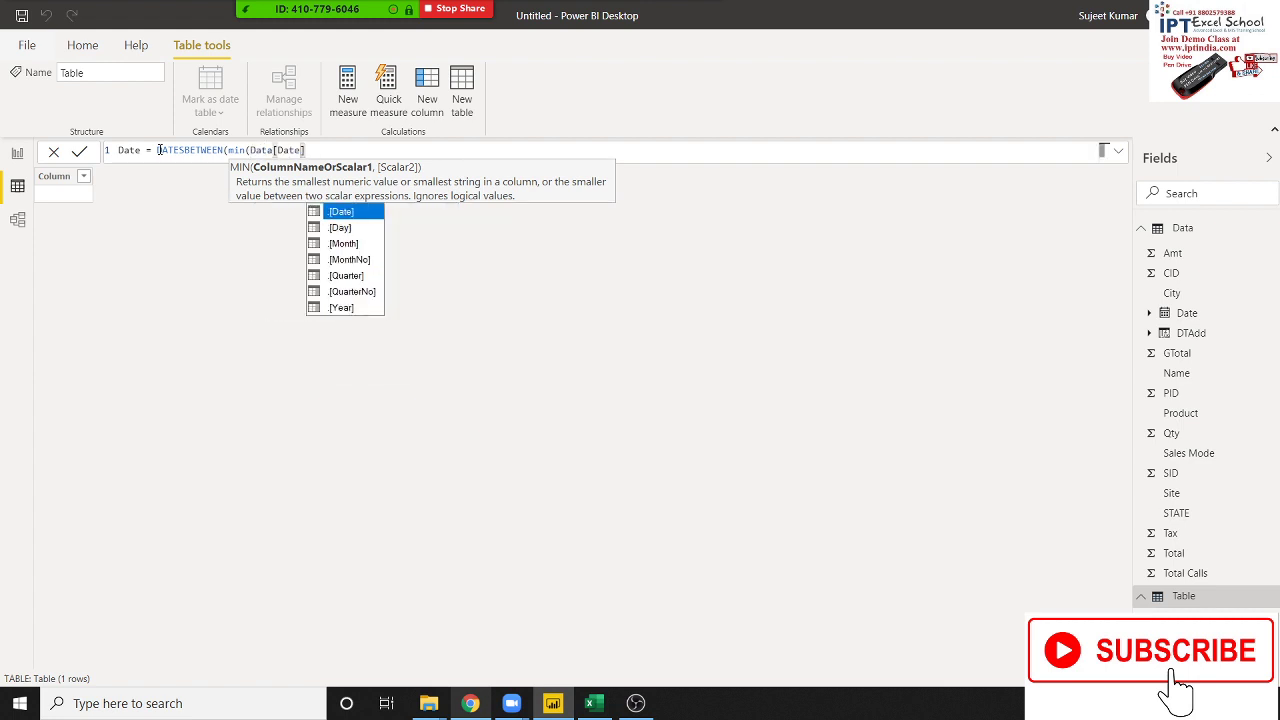
type("),")
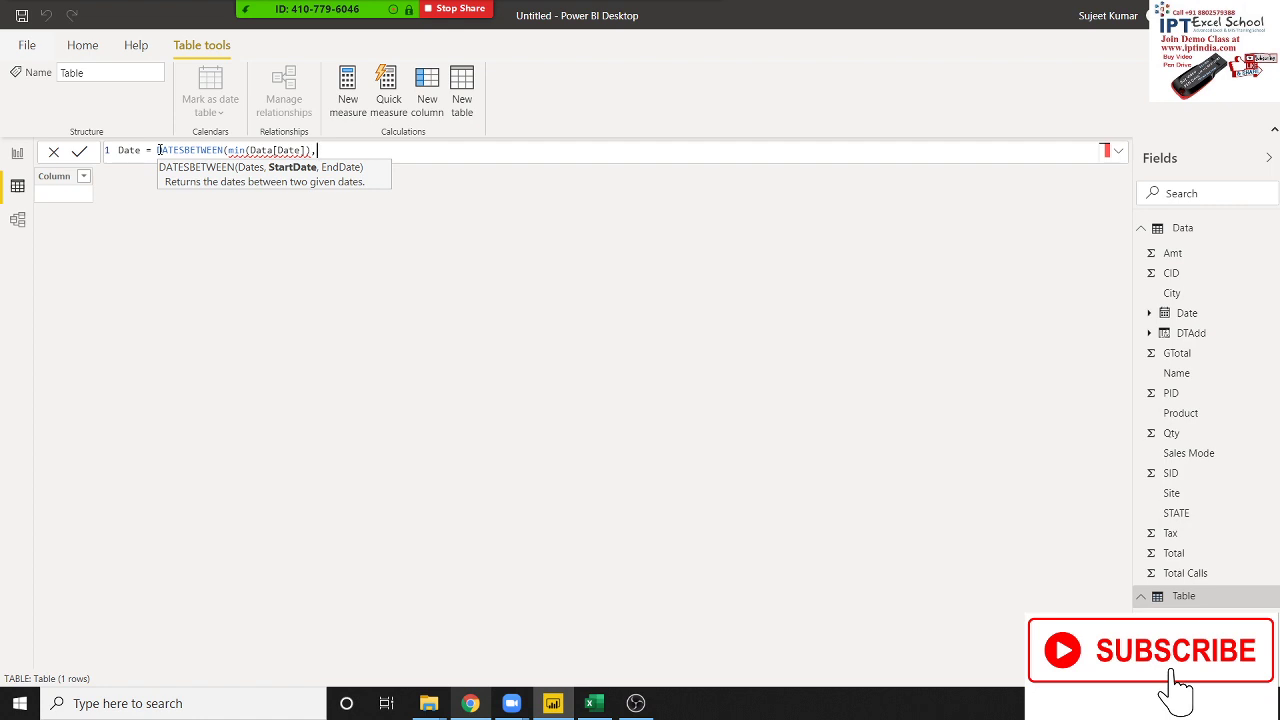
left_click(229, 150)
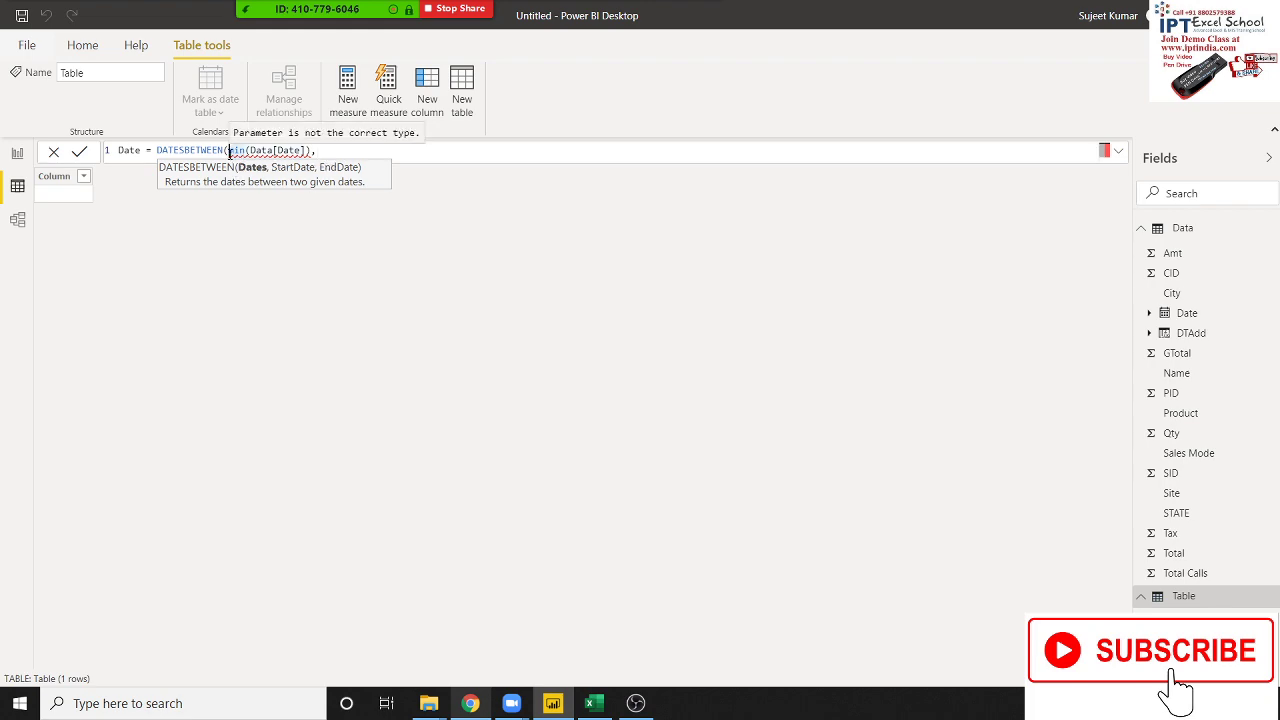
key("alt+Tab")
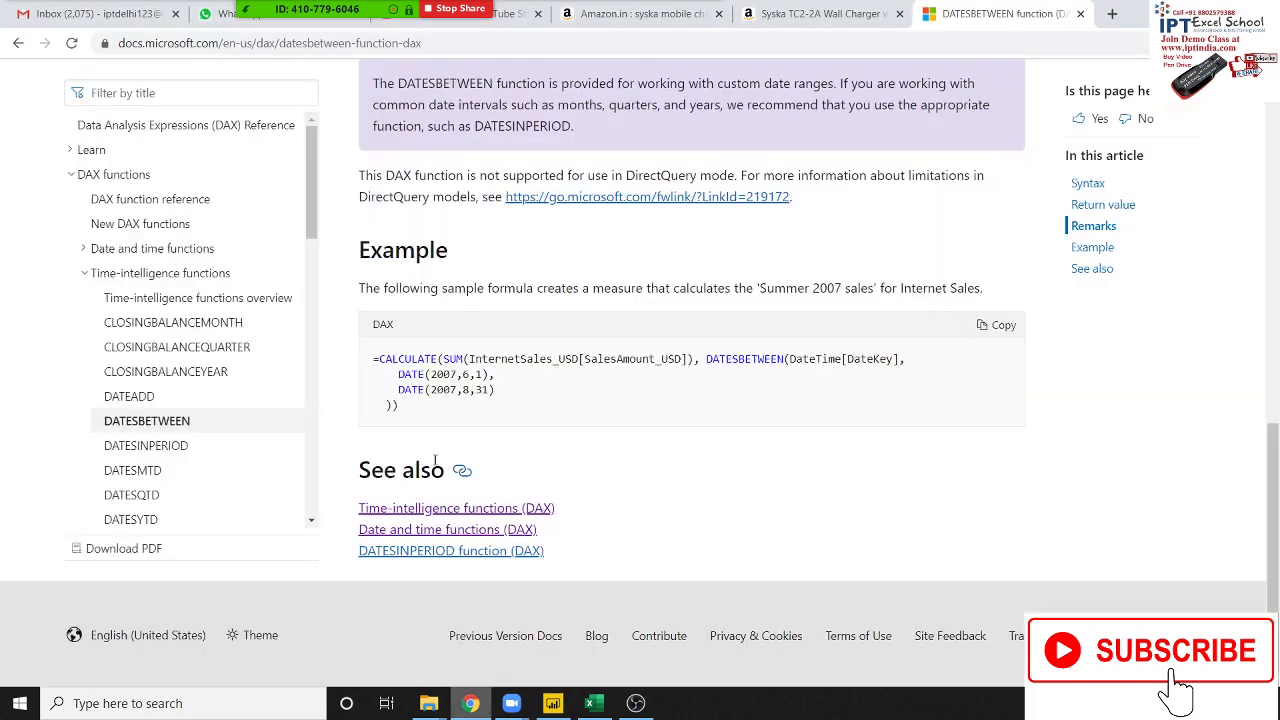
Step: Review the DATESBETWEEN parameters and dates-column remarks, then return to the Date formula
scroll(435, 460, "up", 3)
scroll(490, 465, "up", 6)
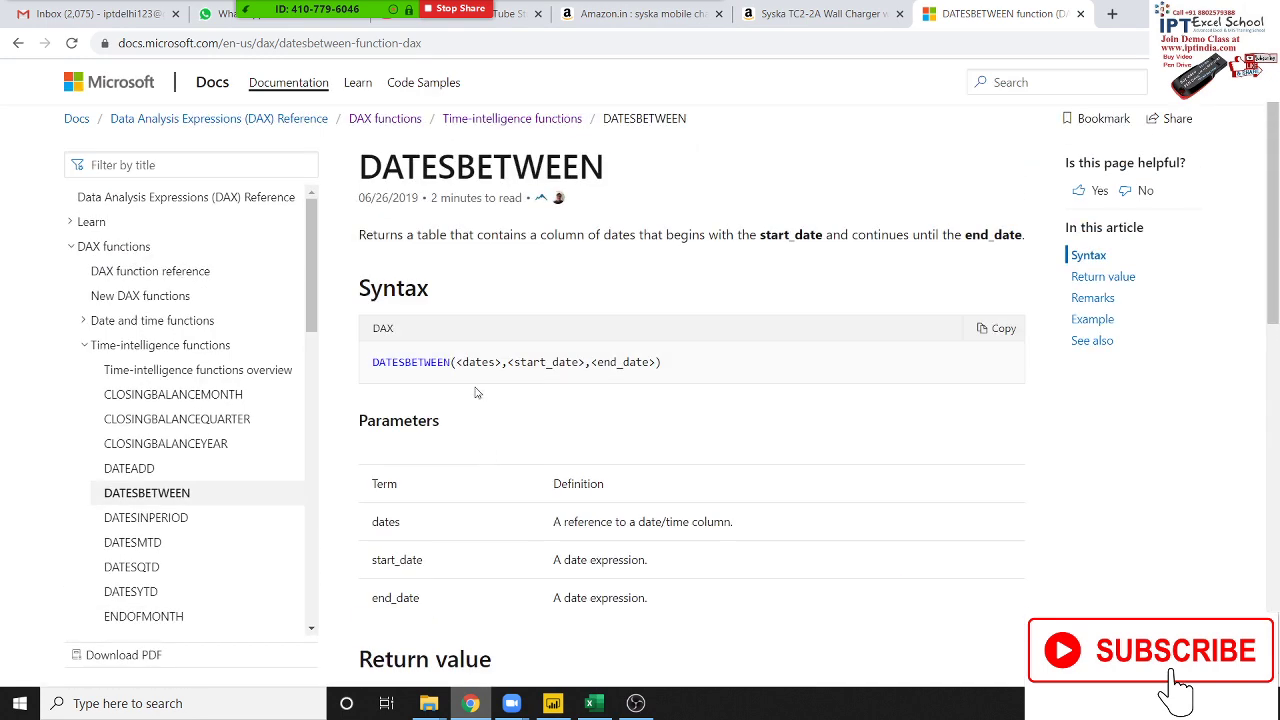
scroll(497, 443, "down", 4)
scroll(499, 446, "up", 1)
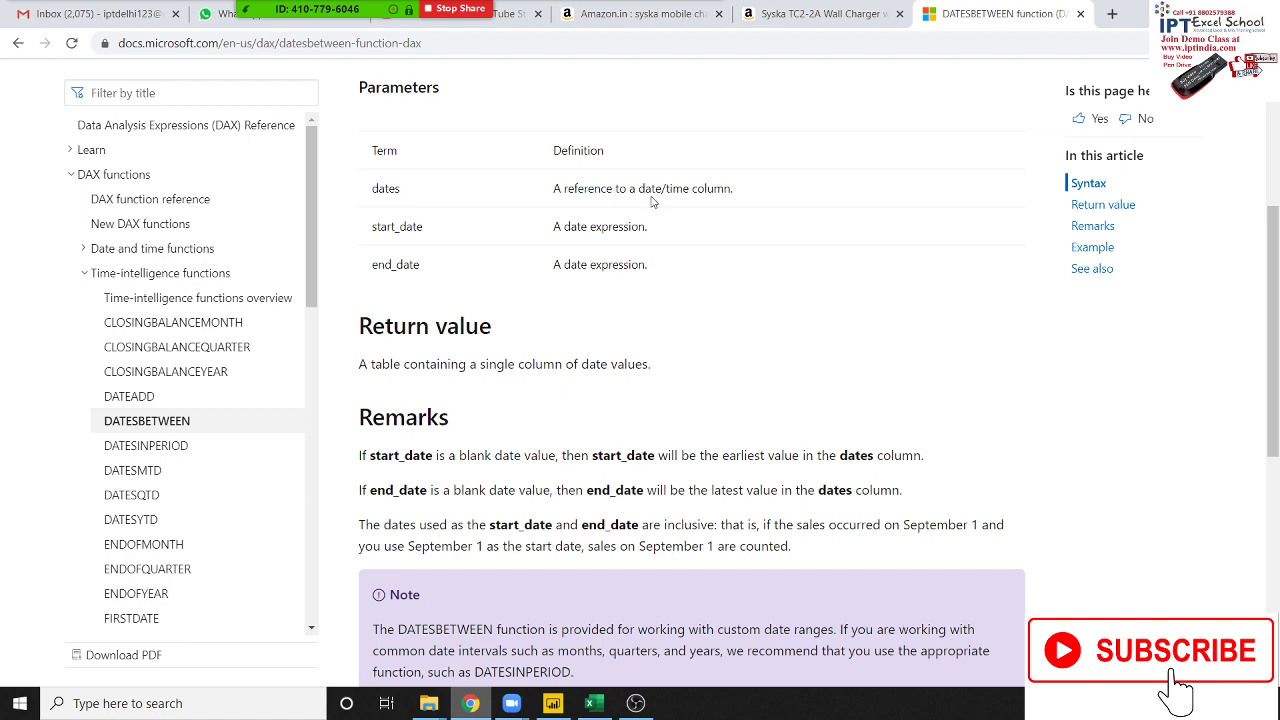
double_click(722, 188)
left_click(685, 188)
key("alt+Tab")
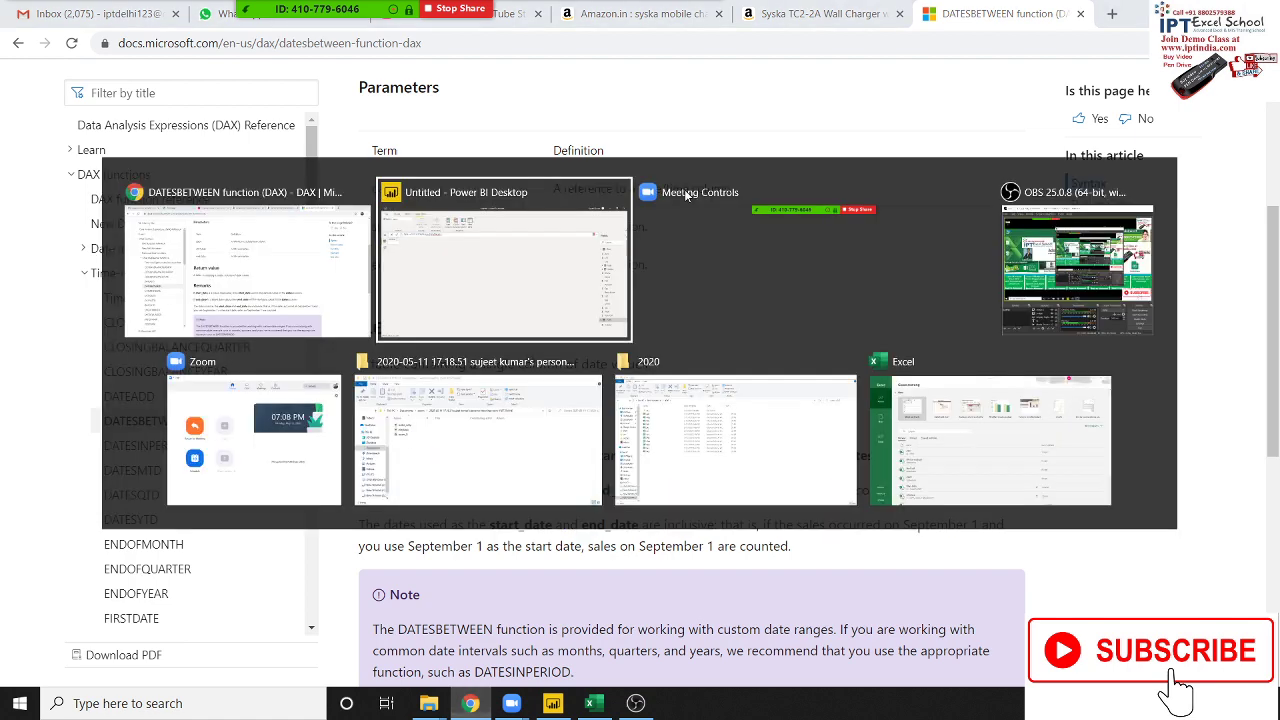
left_click(224, 150)
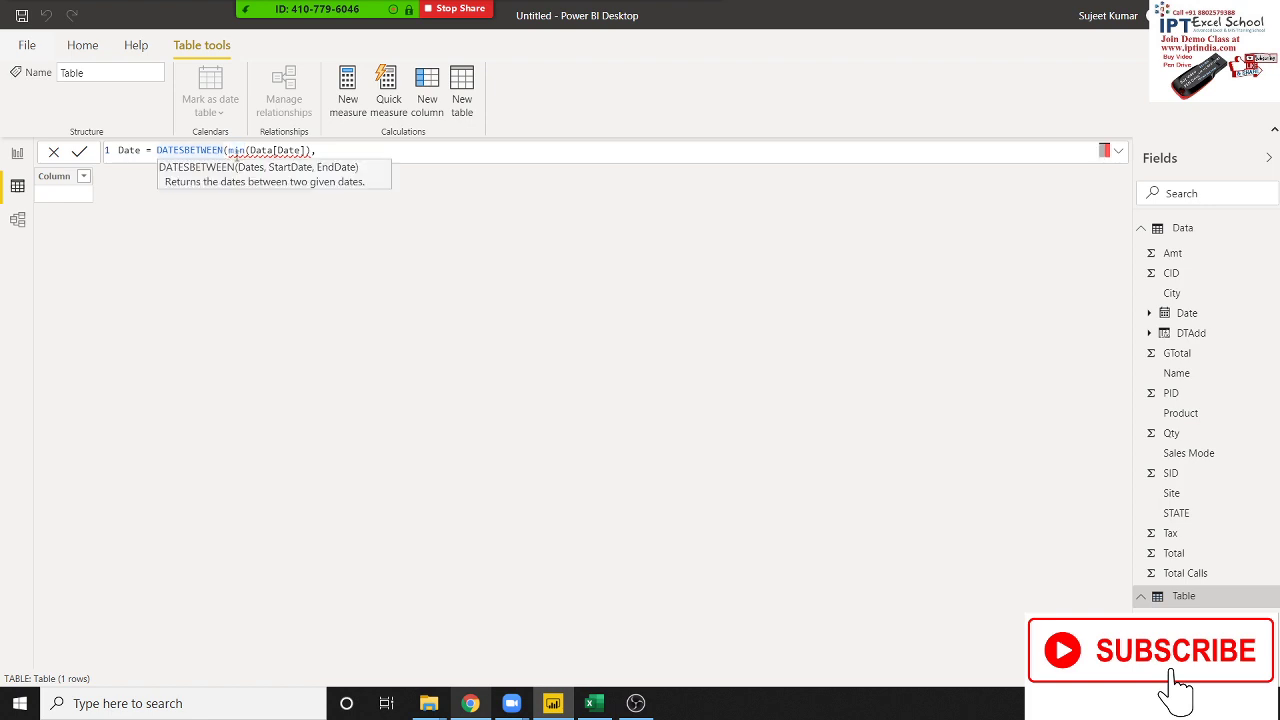
Step: Insert Data[Date] as the first argument of the Date table's DATESBETWEEN formula
type("(")
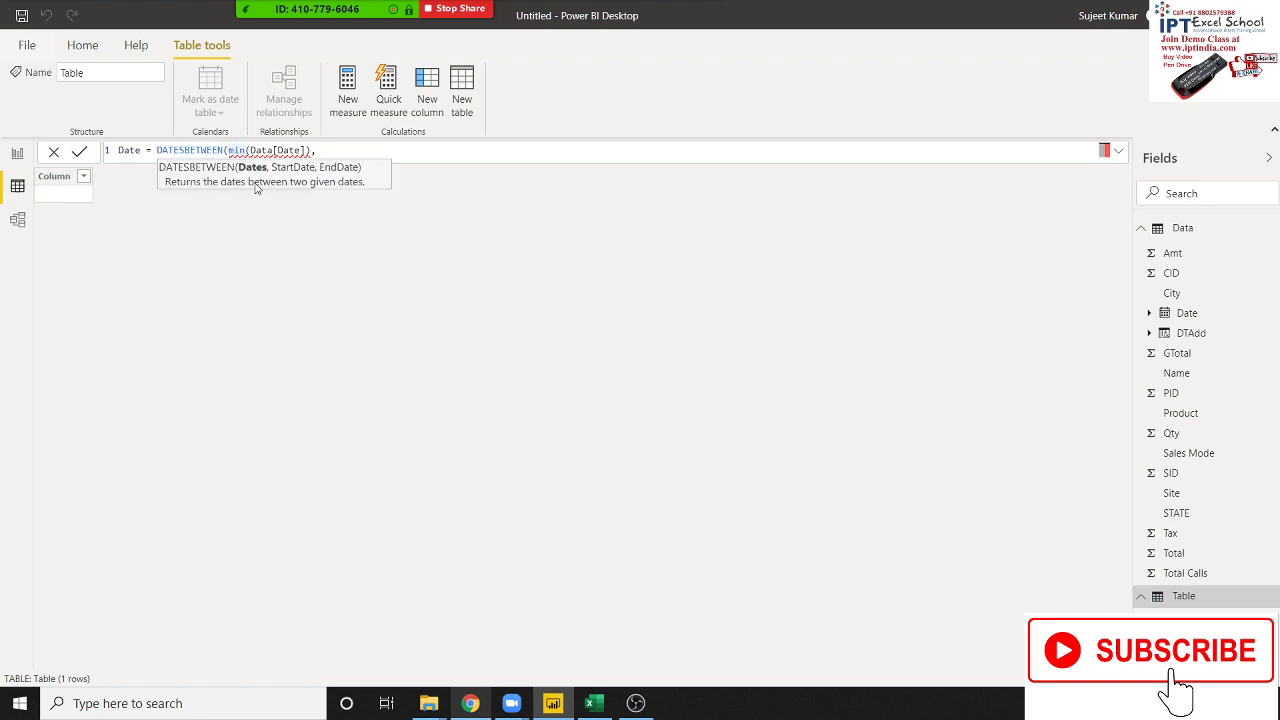
type("date")
key("Up")
key("Tab")
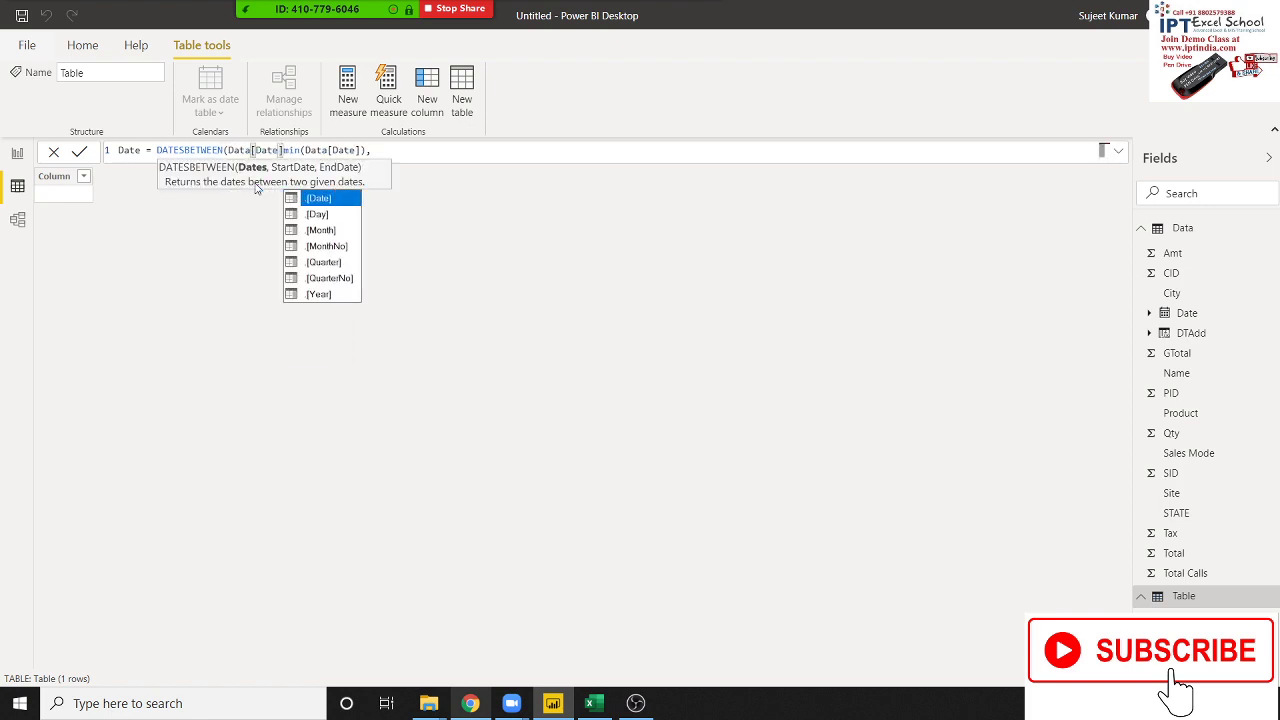
type(",")
left_click(411, 146)
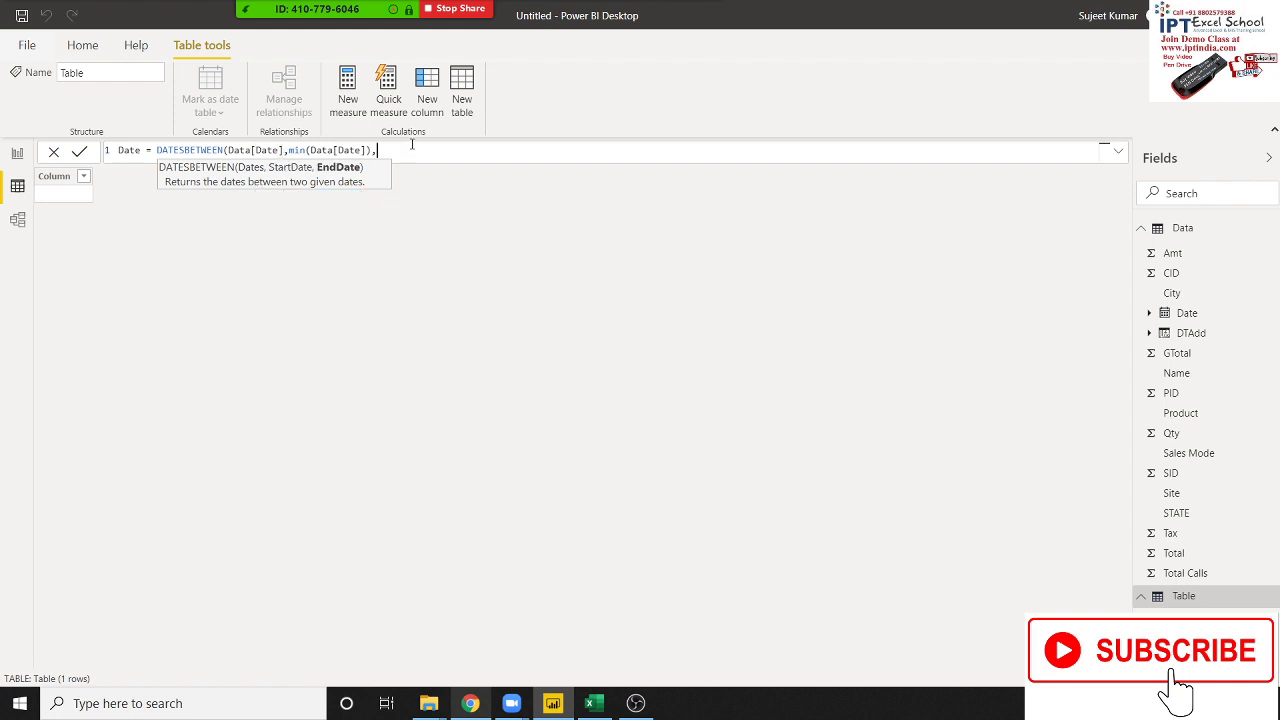
Step: Add MAX(Data[Date]) as the end date, commit, and check the 301-row Date table
type("max")
key("Tab")
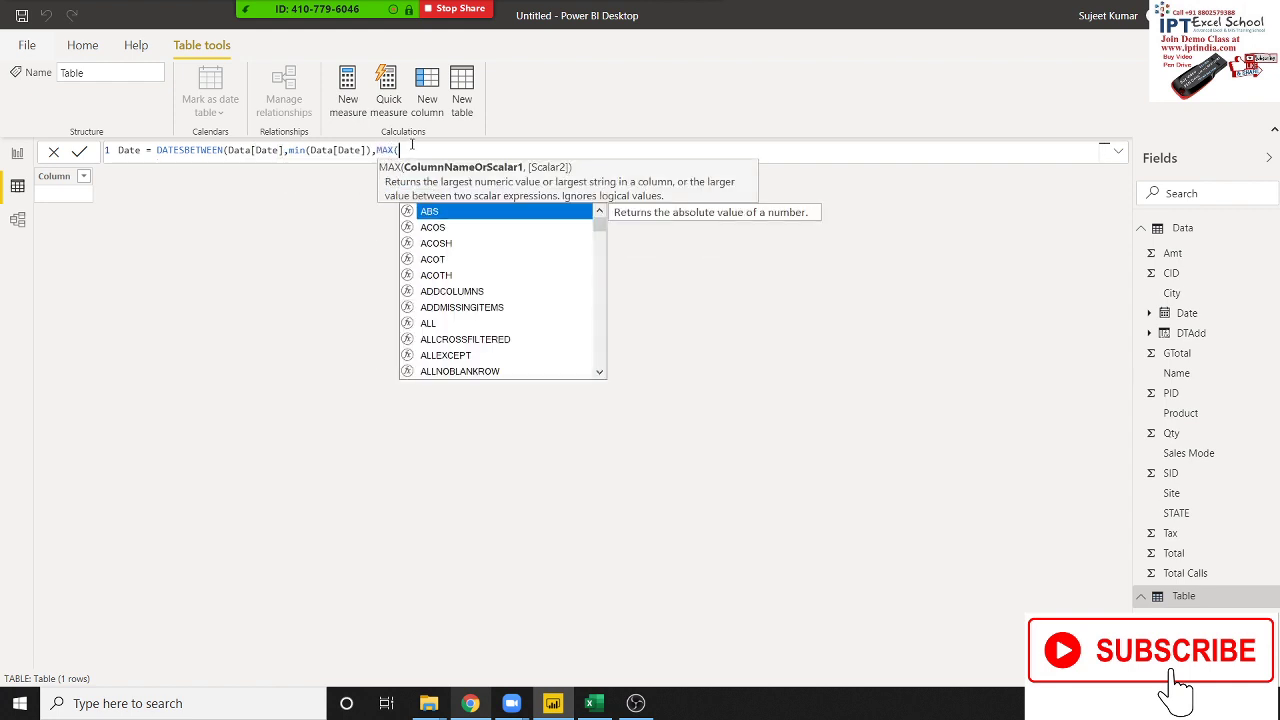
type("da")
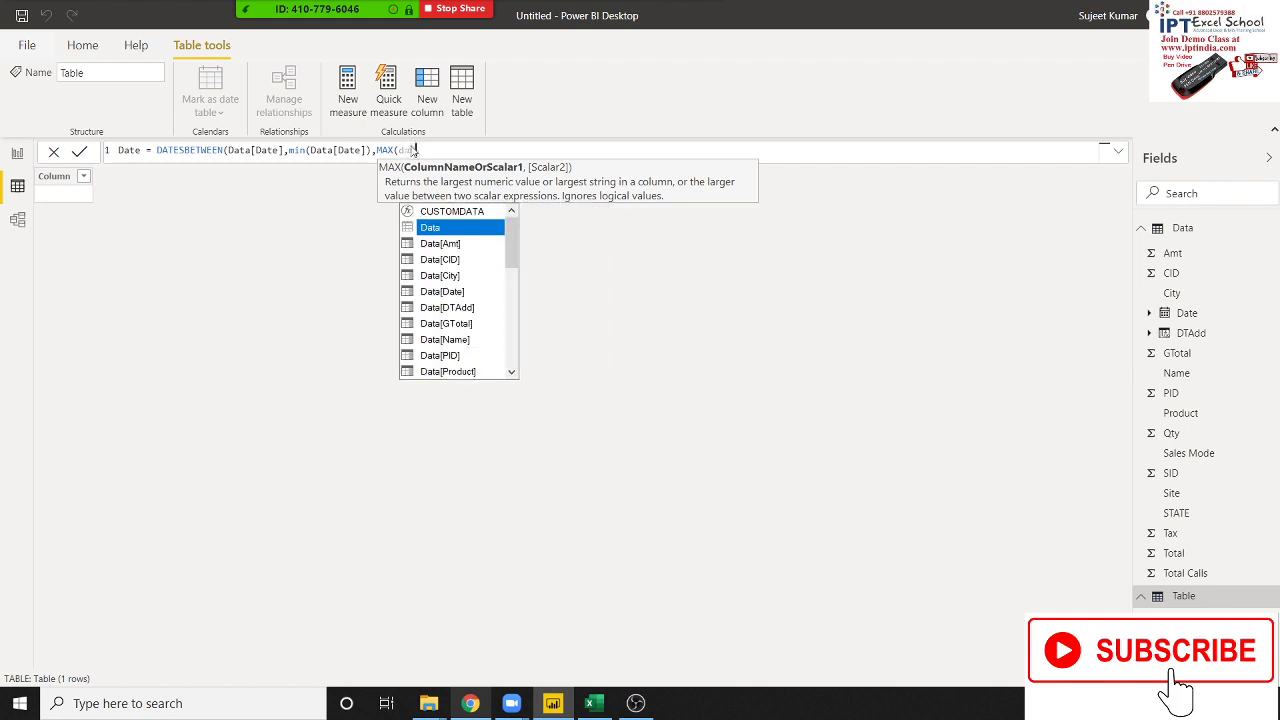
type("ta")
key("Down")
key("Down")
key("Down")
key("Down")
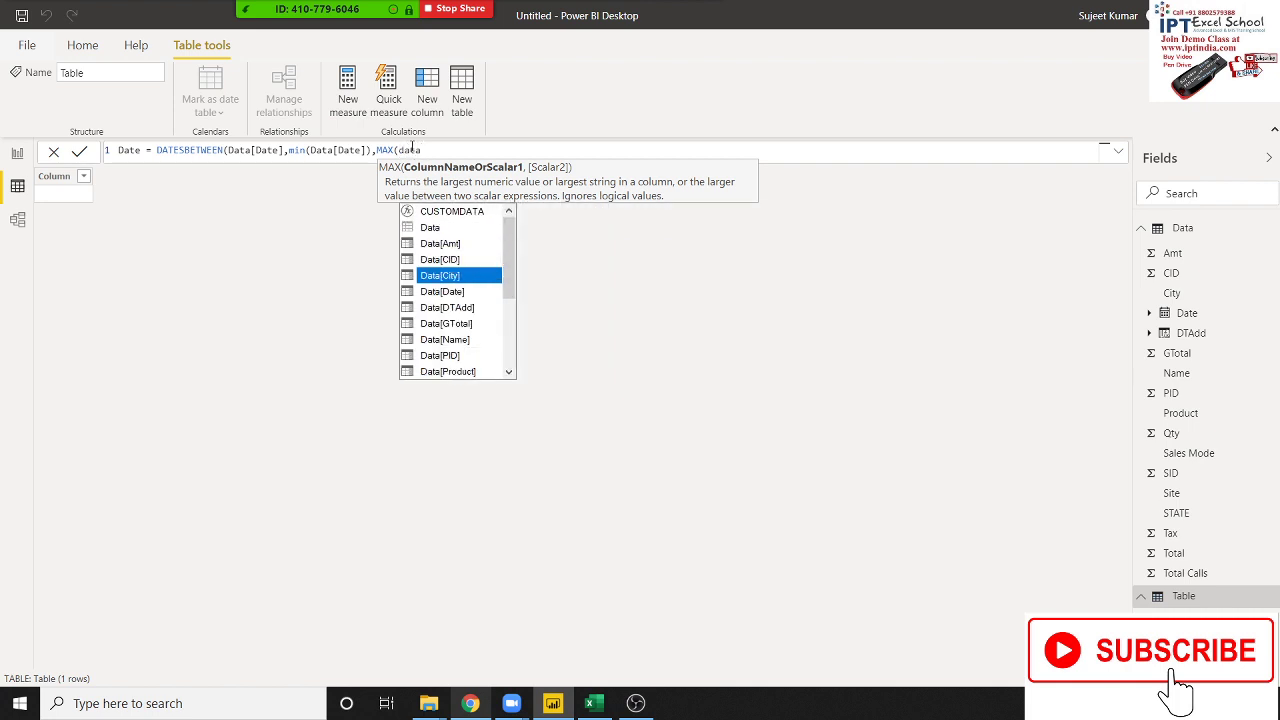
key("Down")
key("Tab")
type(")")
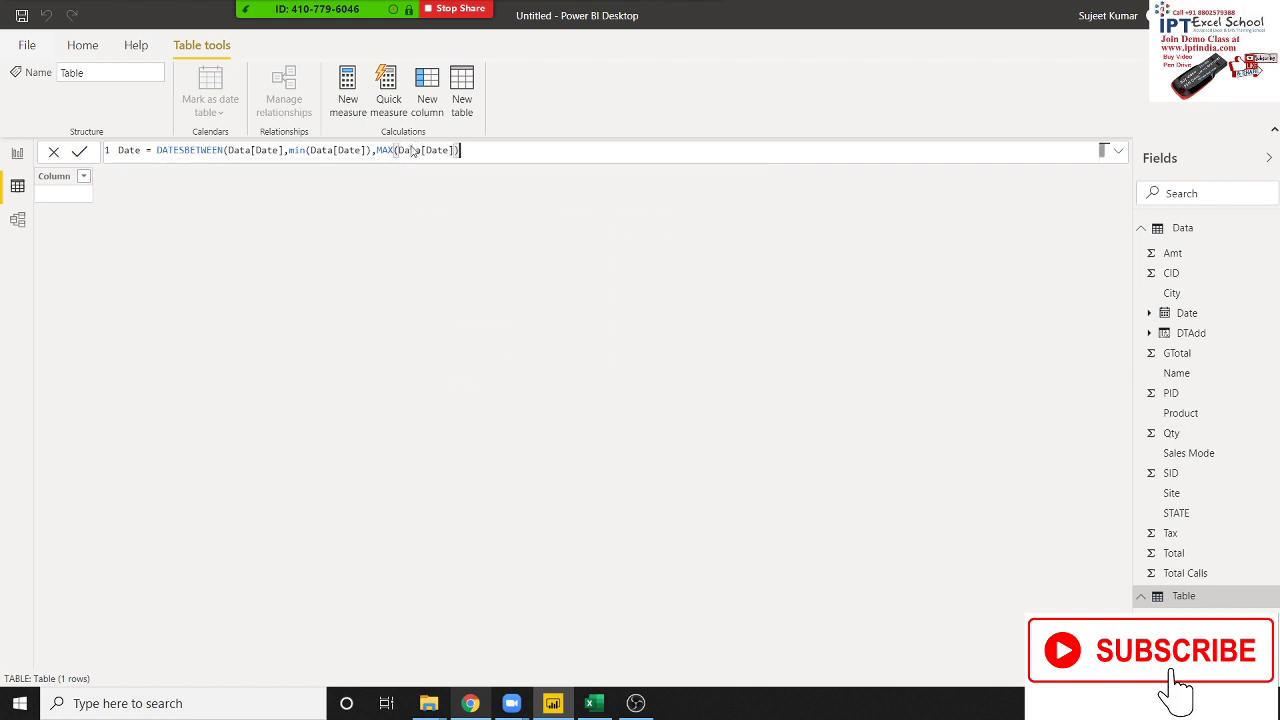
type(")")
key("Return")
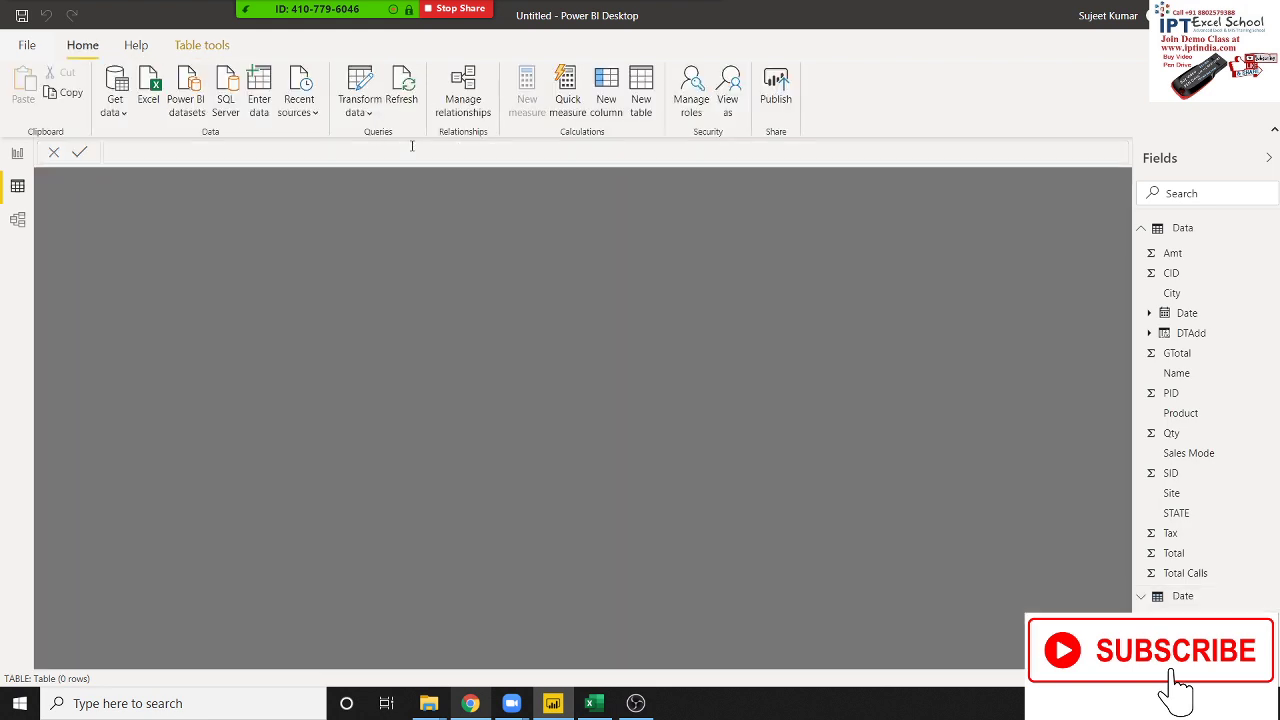
left_click(1186, 597)
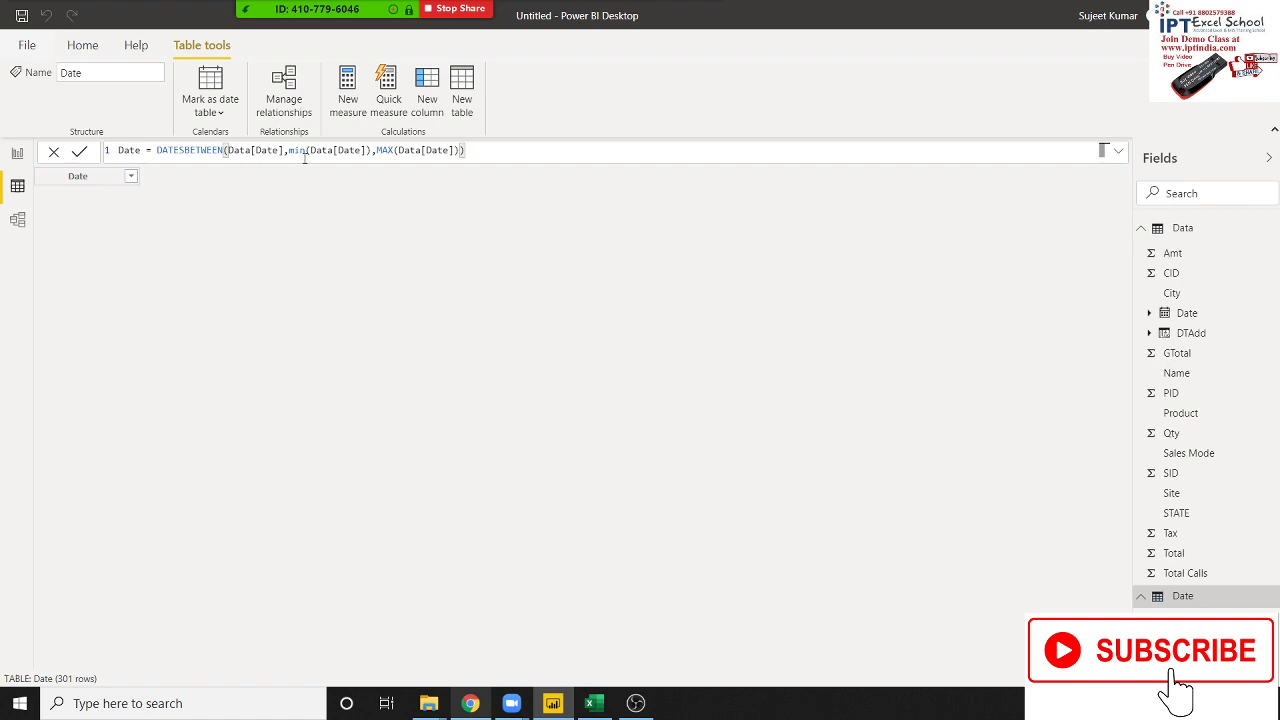
key("alt+Tab")
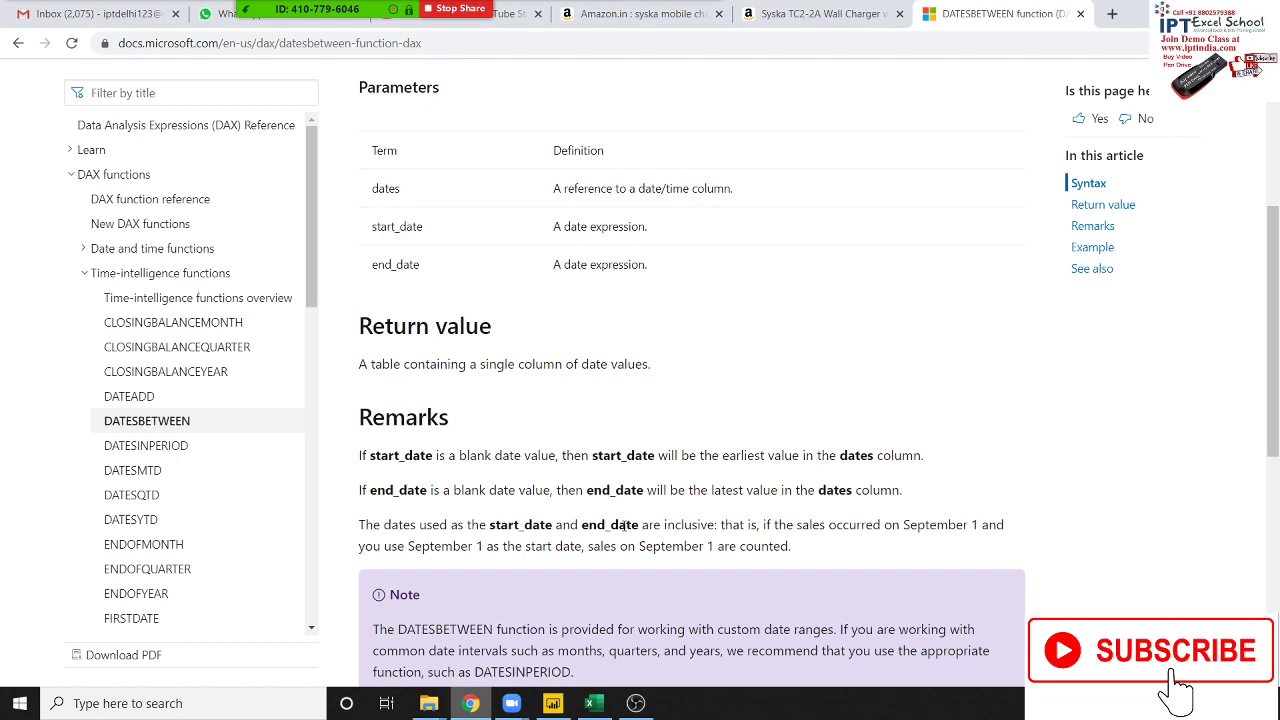
Step: Read the DATESBETWEEN docs from Syntax down to the Example section
scroll(622, 524, "up", 2)
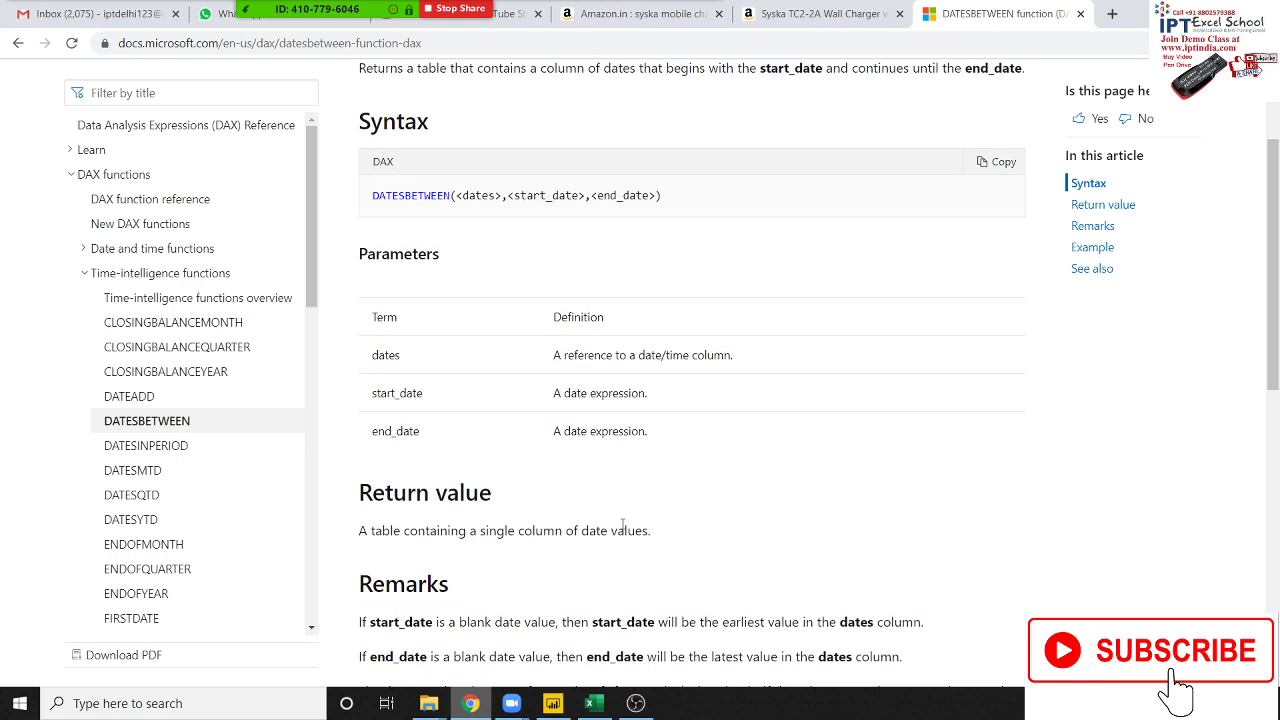
scroll(622, 524, "down", 2)
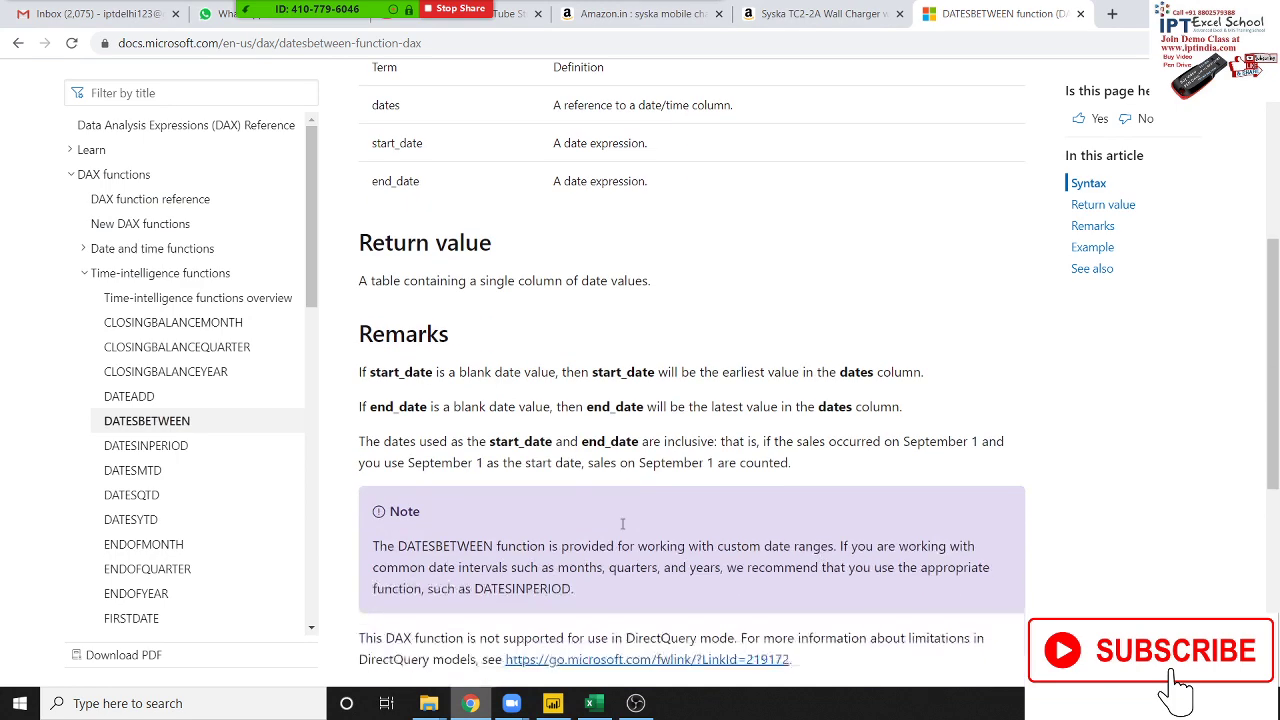
scroll(622, 524, "down", 2)
scroll(622, 524, "down", 3)
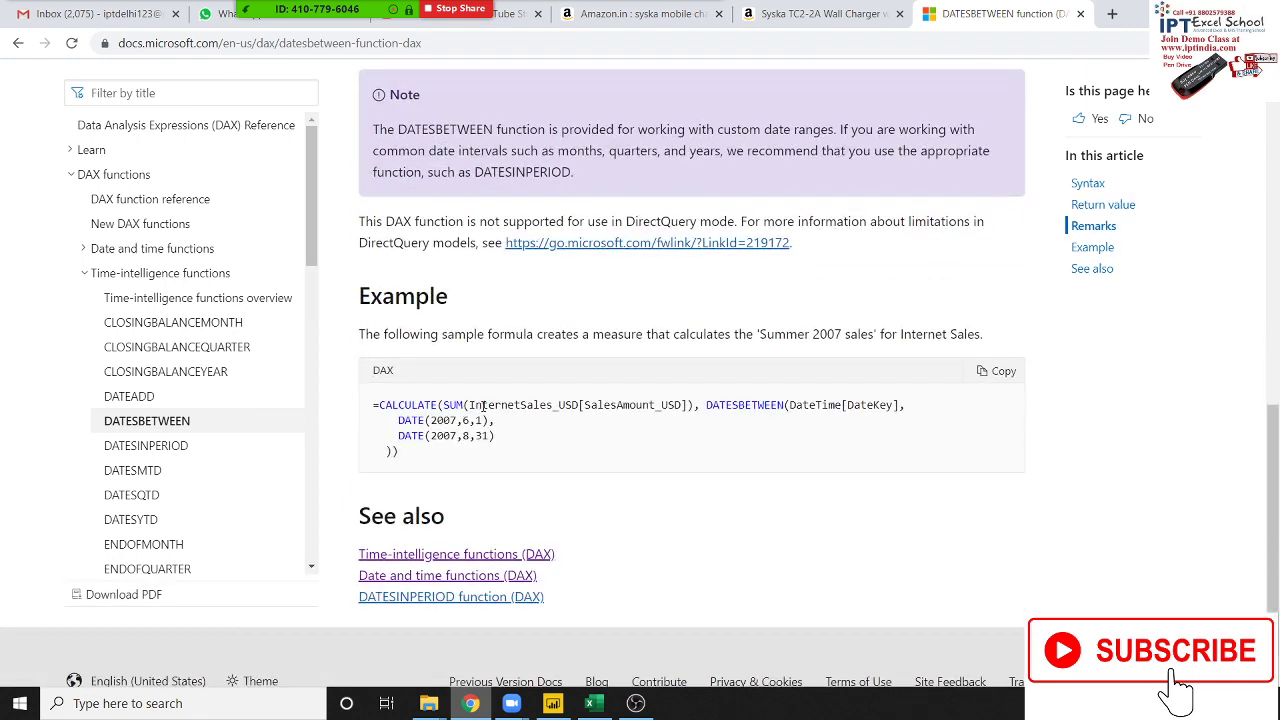
key("alt+Tab")
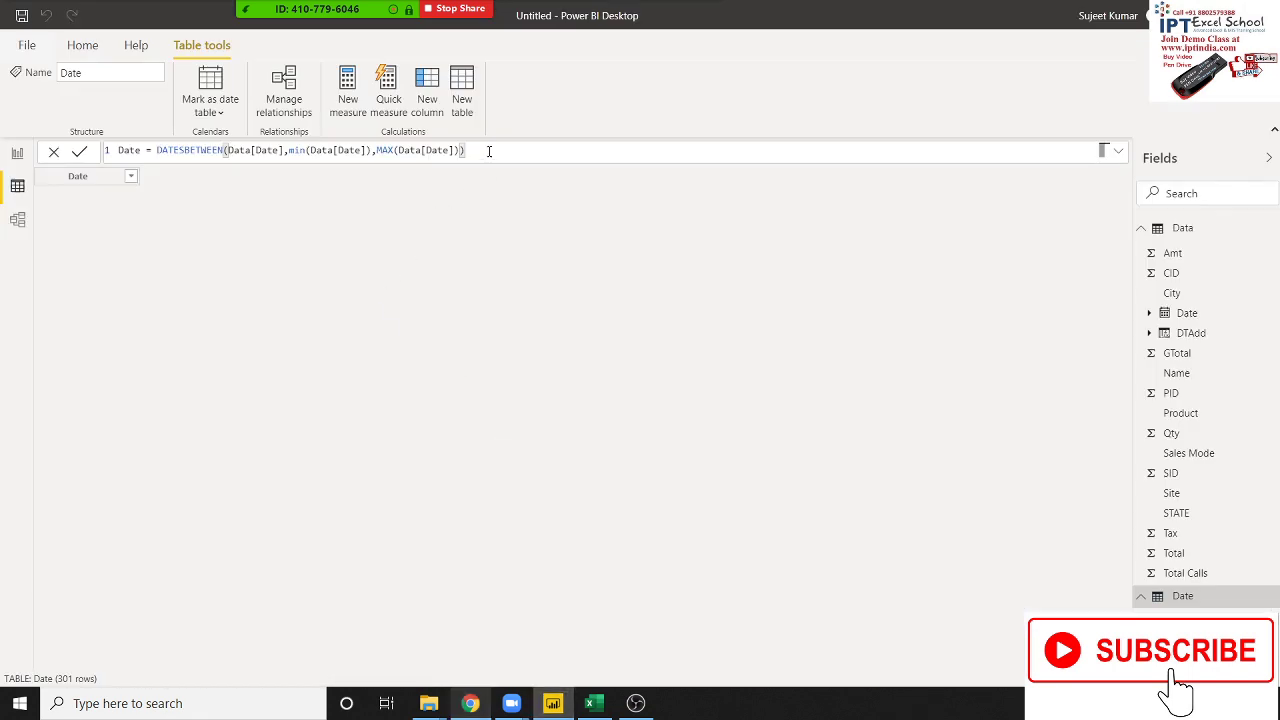
Step: Undo a trial edit so the DATESBETWEEN Date table formula is unchanged, then go to Report view
mouse_move(489, 150)
left_mouse_down()
mouse_move(119, 150)
mouse_move(168, 157)
left_mouse_up()
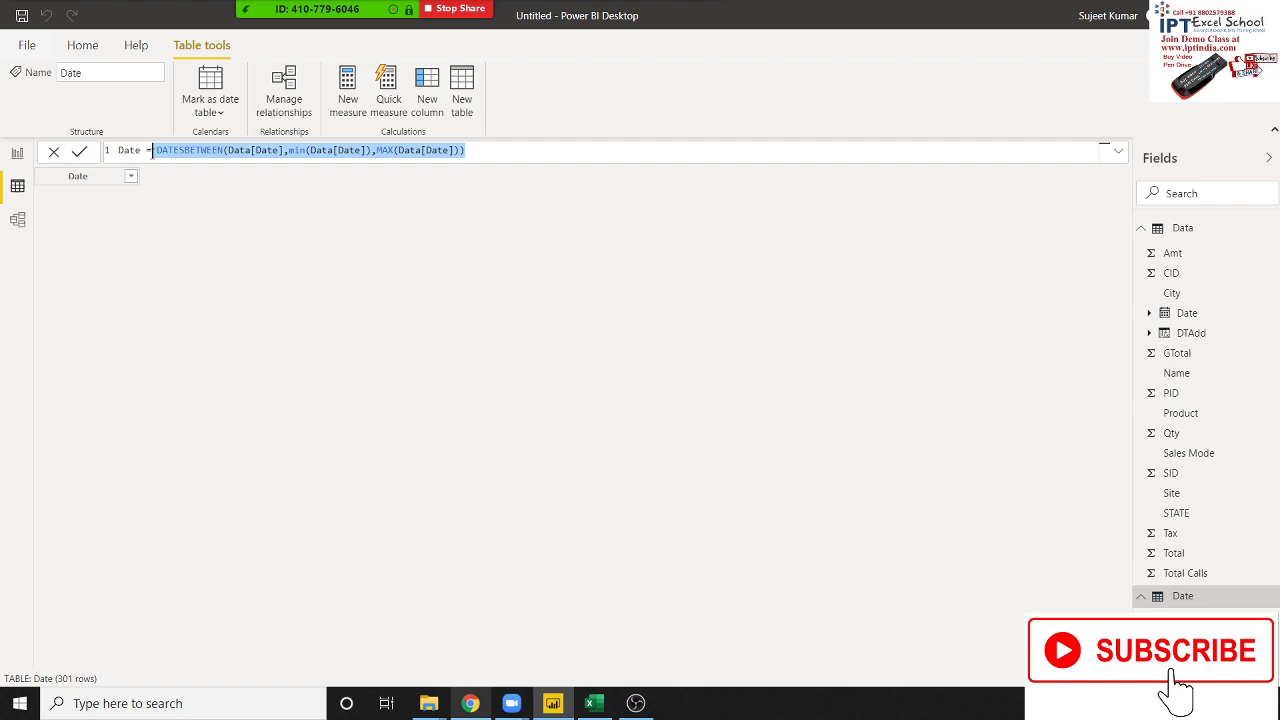
type("cal")
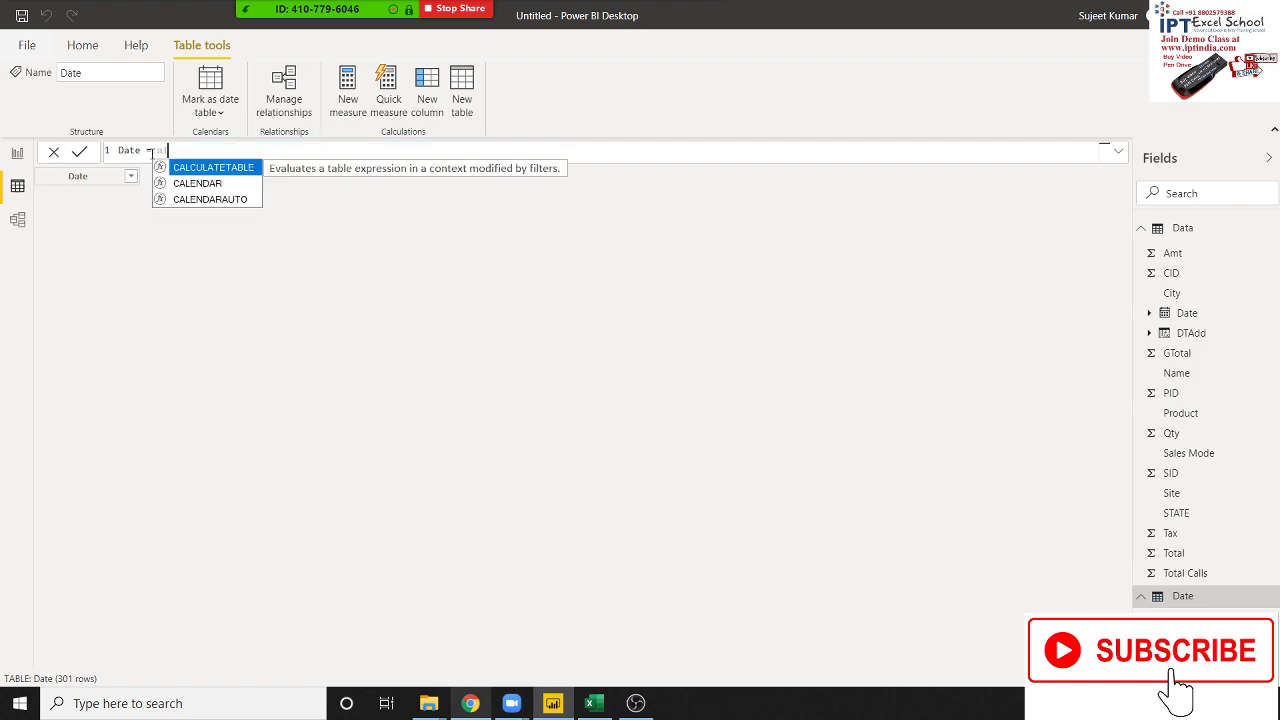
type("c")
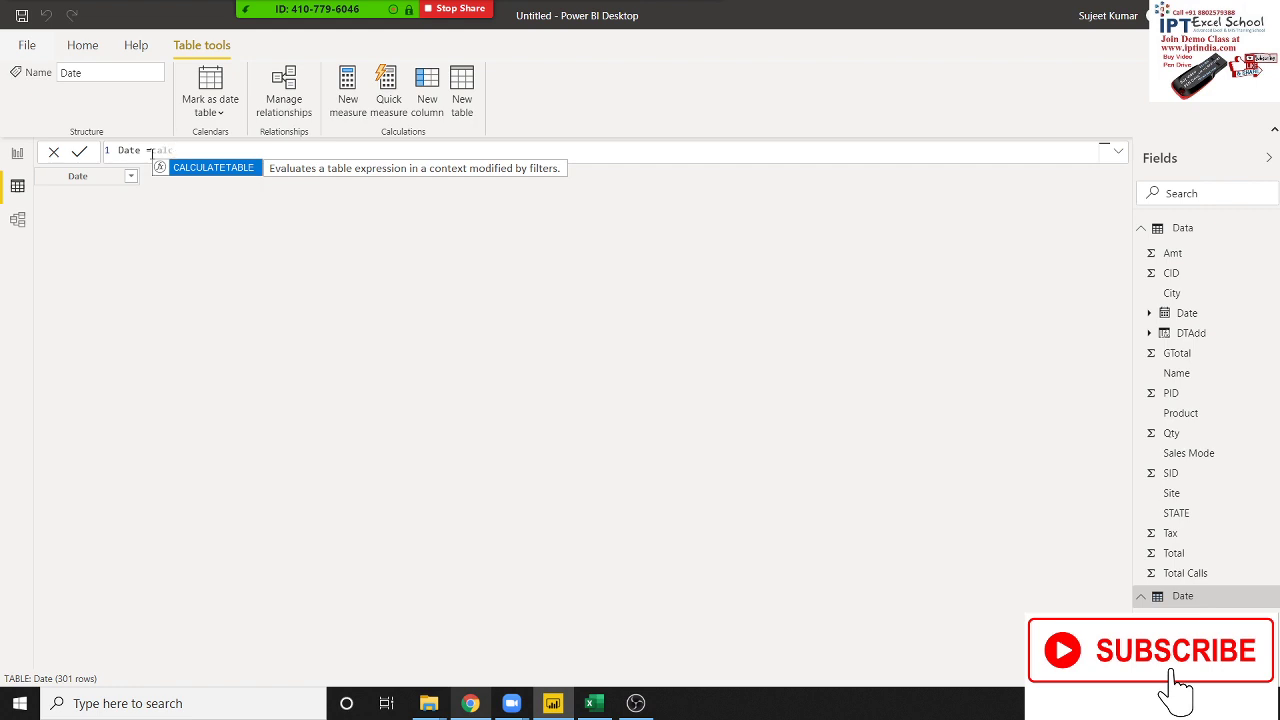
key("ctrl+z")
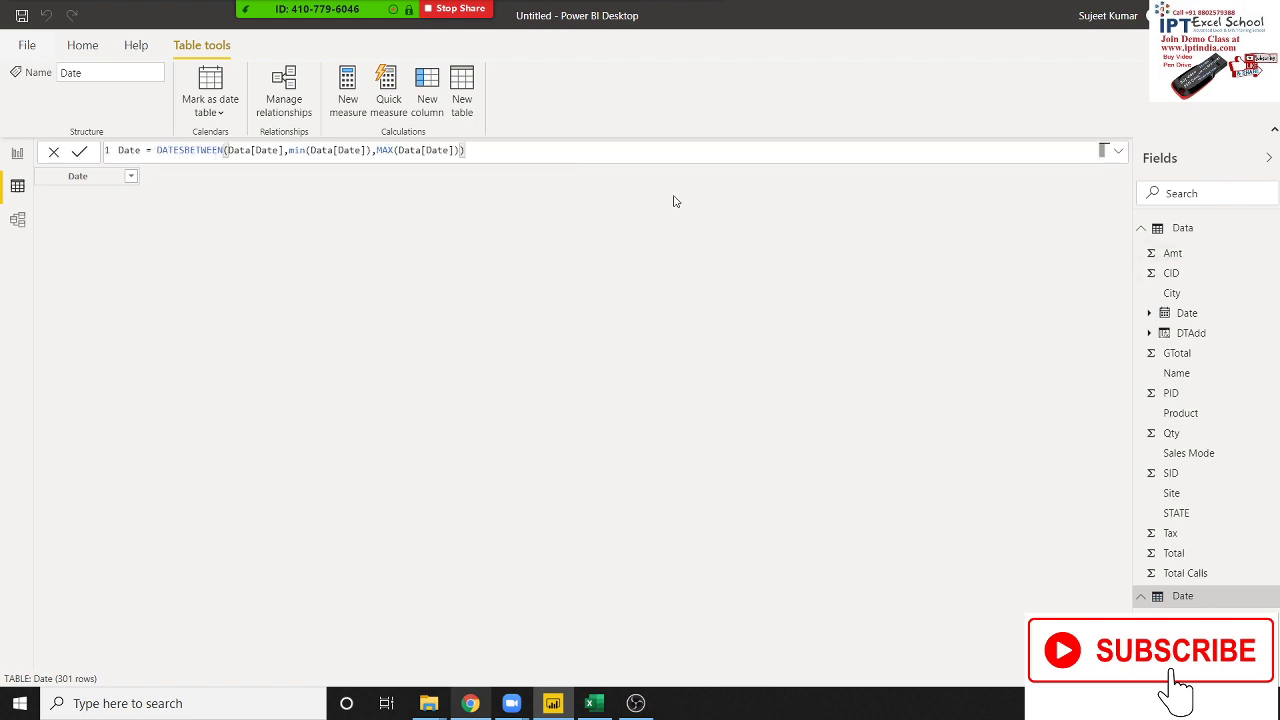
left_click(18, 155)
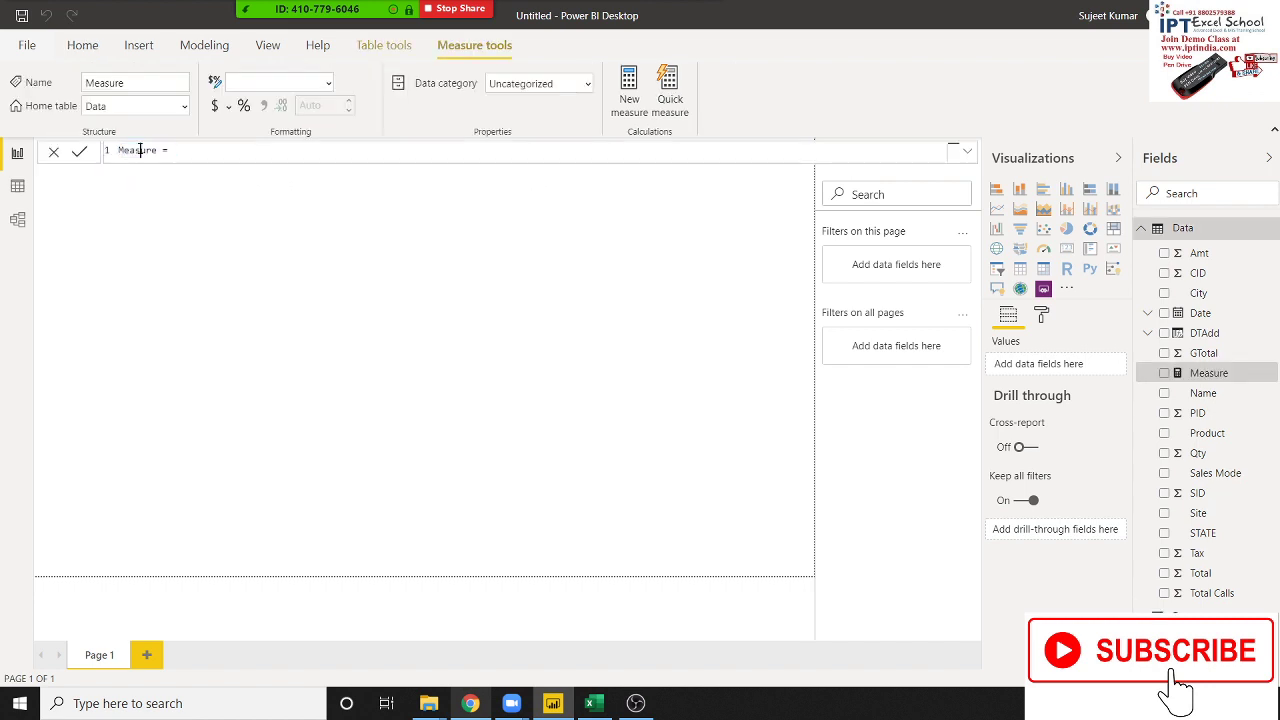
Step: Rename the measure to Total and enter CALCULATE(SUM(Data[Qty]), as its formula
double_click(140, 150)
type("Tota")
type("l =")
type("ca")
key("Tab")
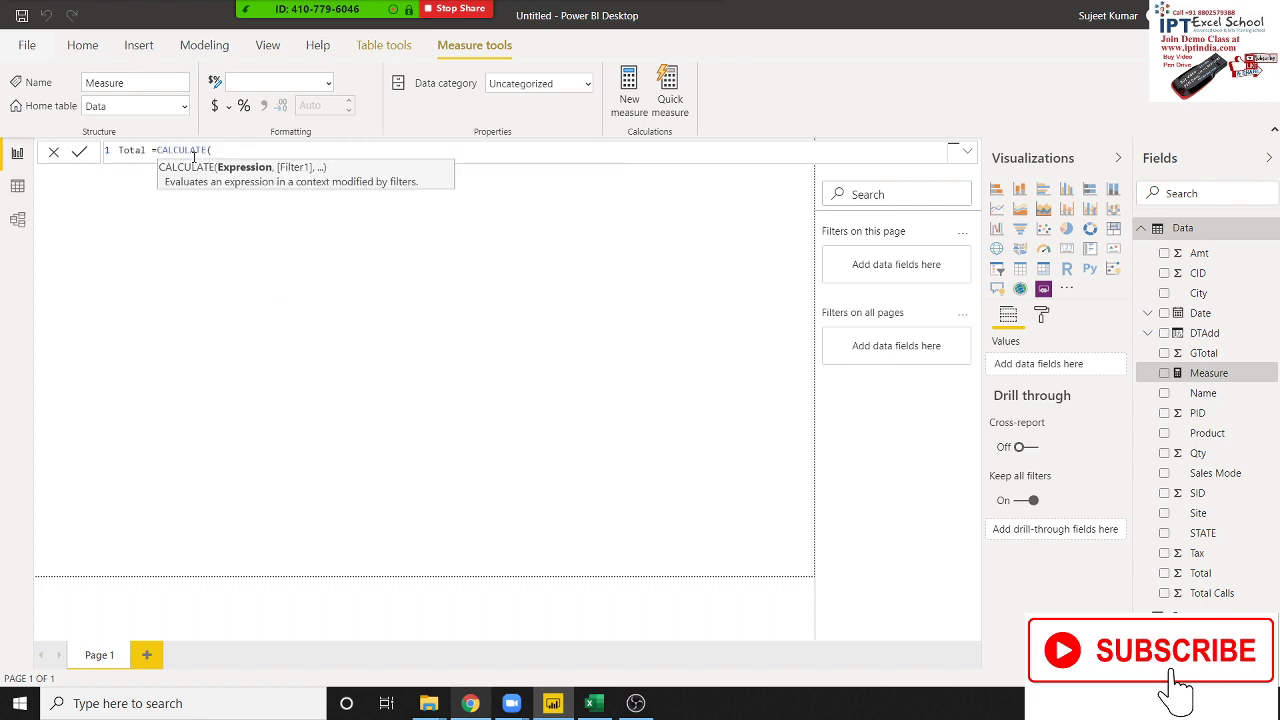
type("sum")
key("Tab")
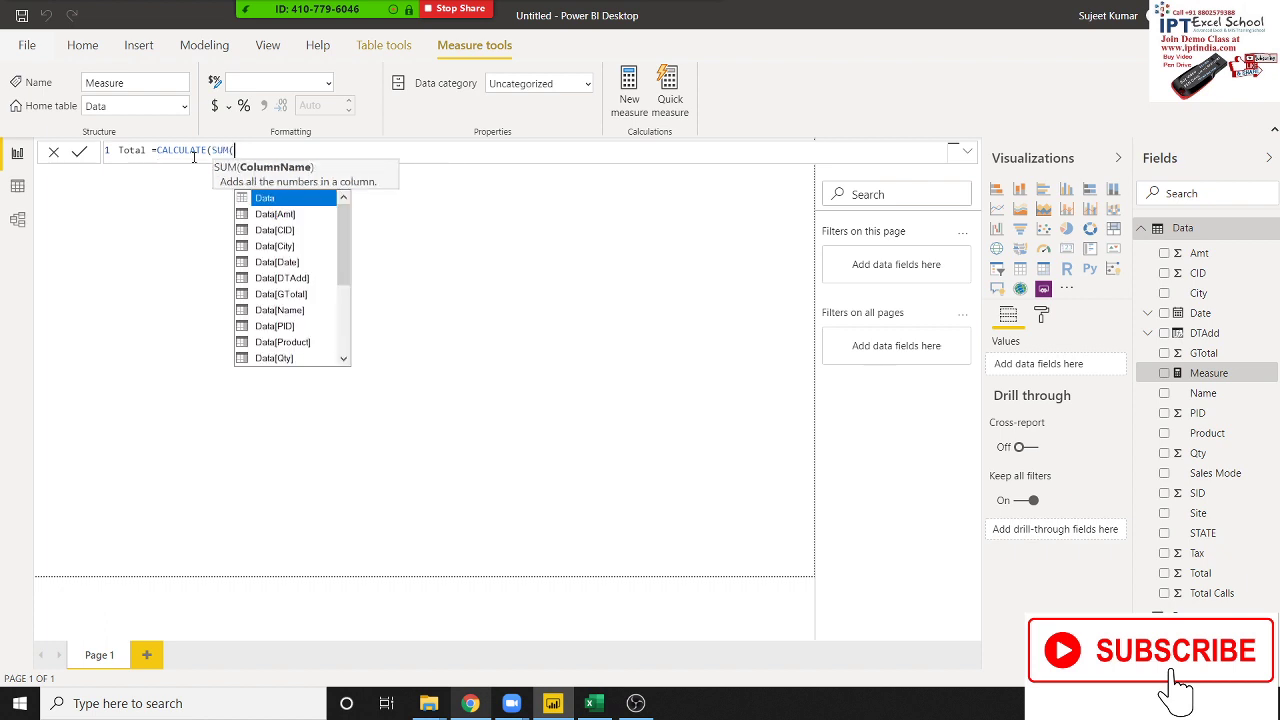
key("Down")
key("Down")
key("Down")
key("Down")
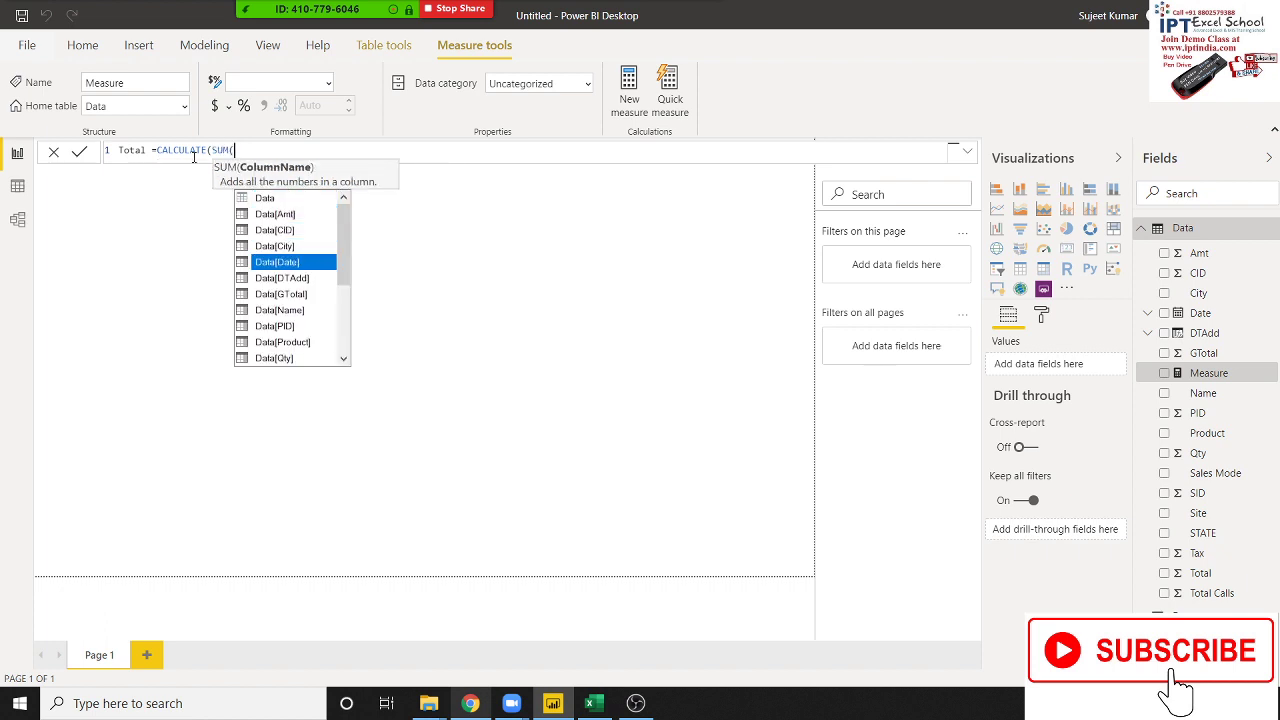
key("Down")
key("Down")
key("Down")
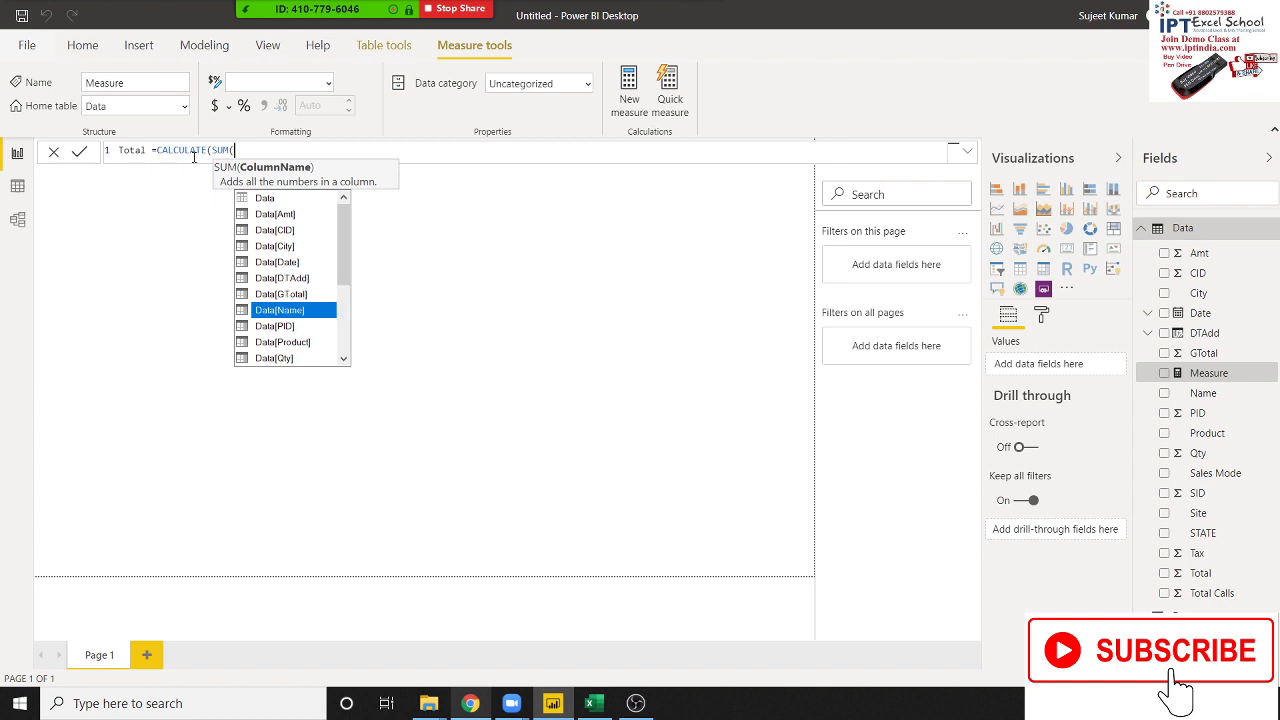
key("Down")
key("Down")
key("Down")
key("Tab")
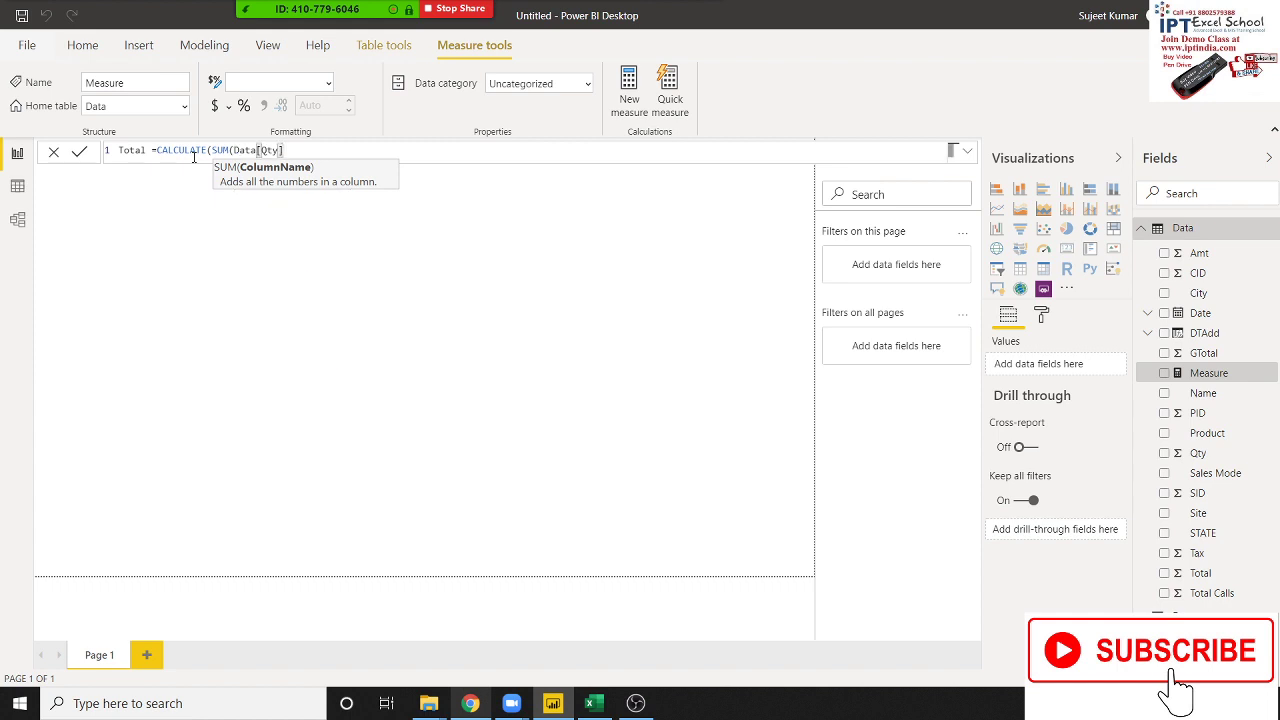
type(")")
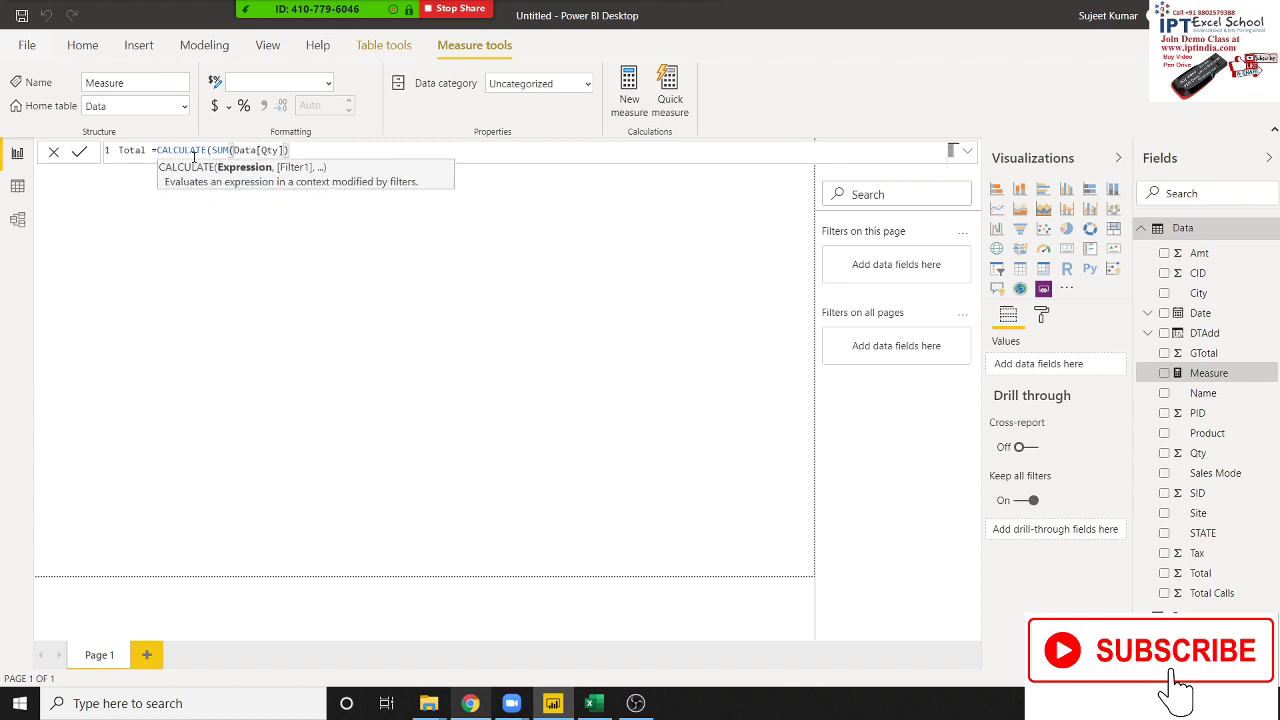
type(",")
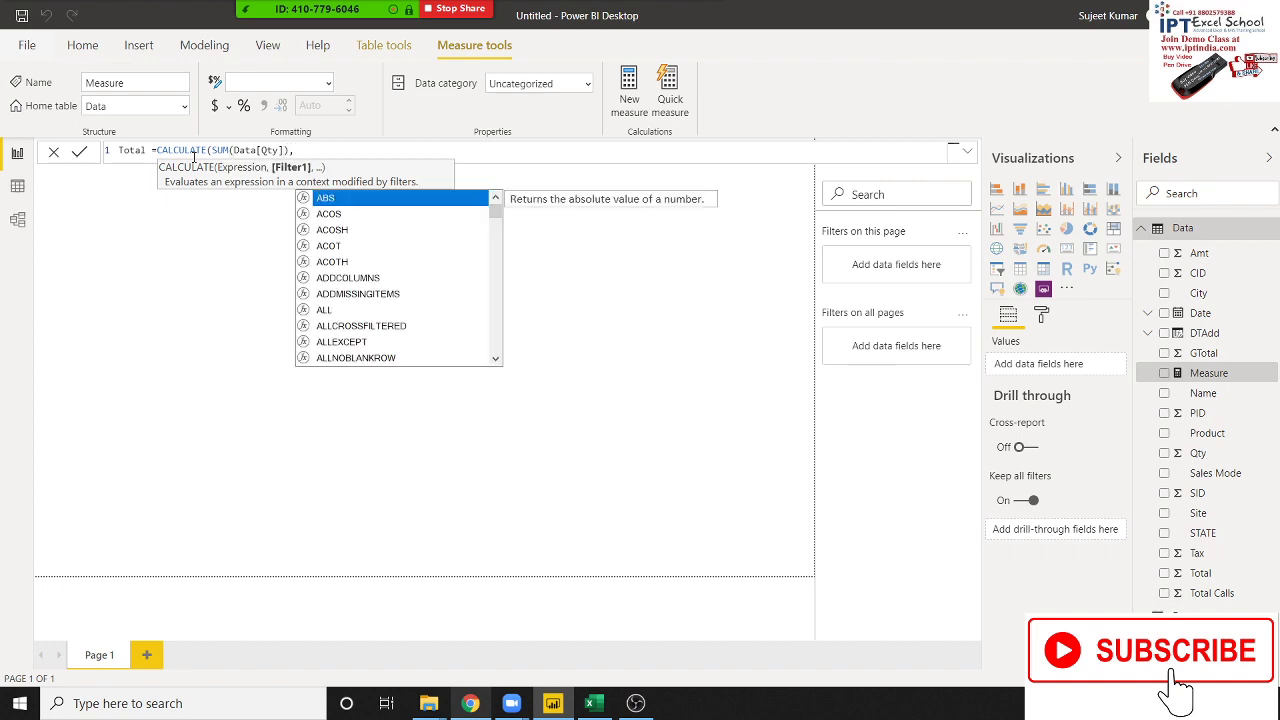
Step: Check the docs, then add DATESBETWEEN( as the CALCULATE filter argument
key("alt+Tab")
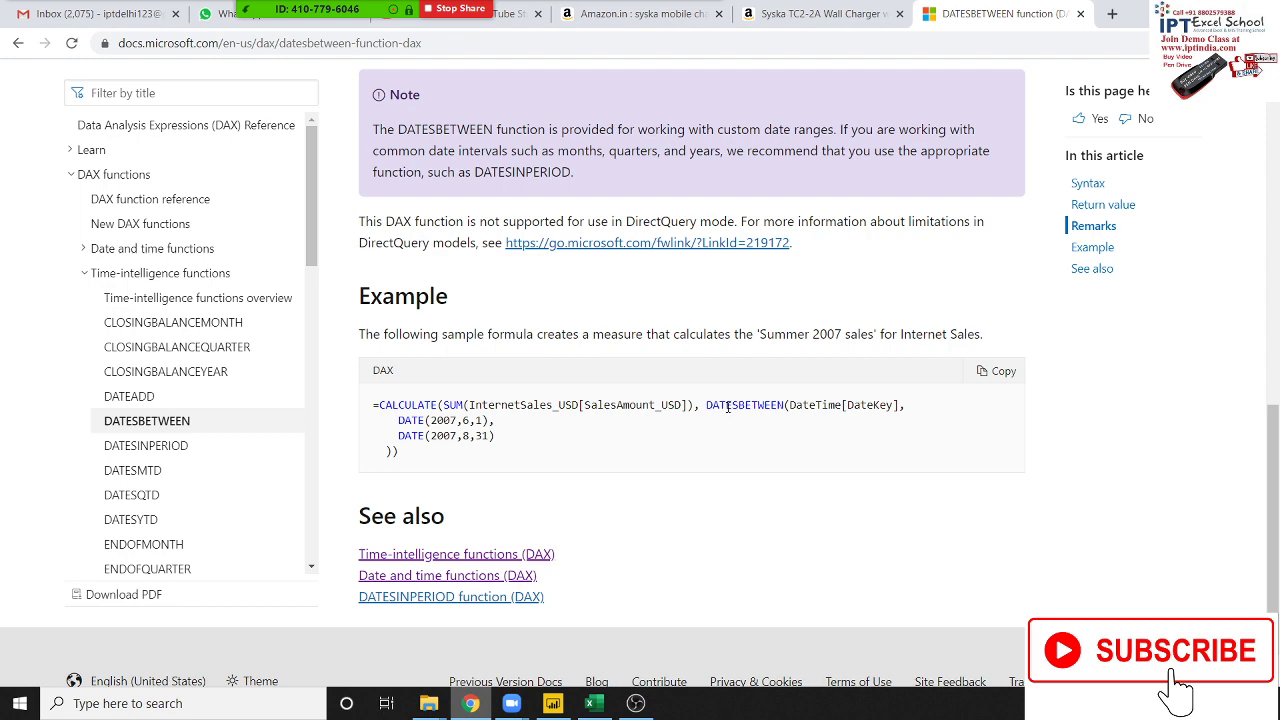
key("alt+Tab")
type("da")
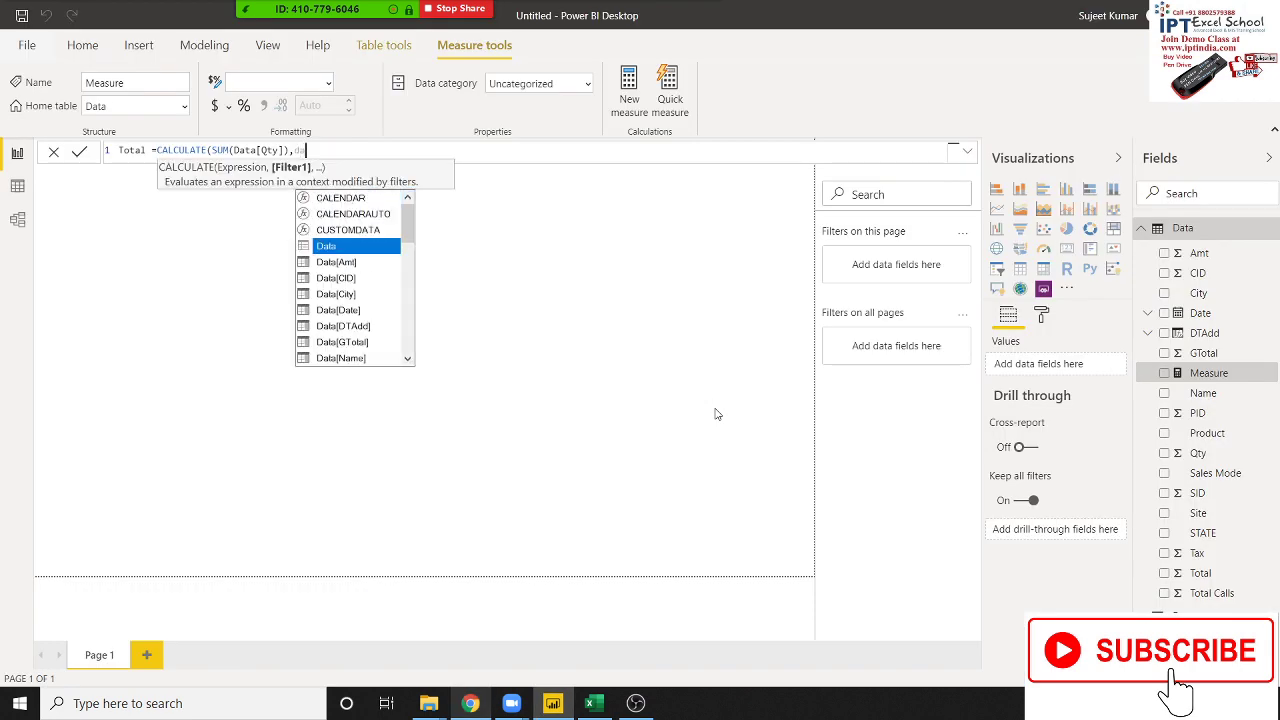
type("te")
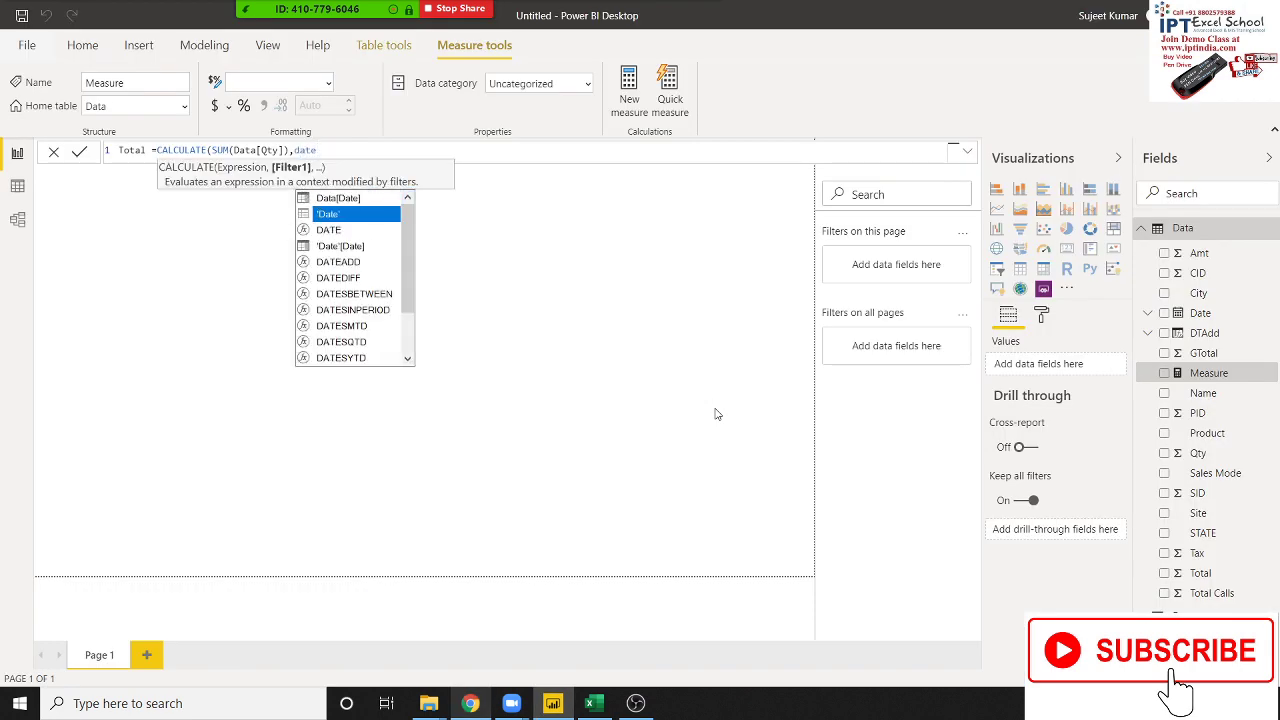
key("Down")
key("Down")
key("Down")
key("Down")
key("Down")
key("Tab")
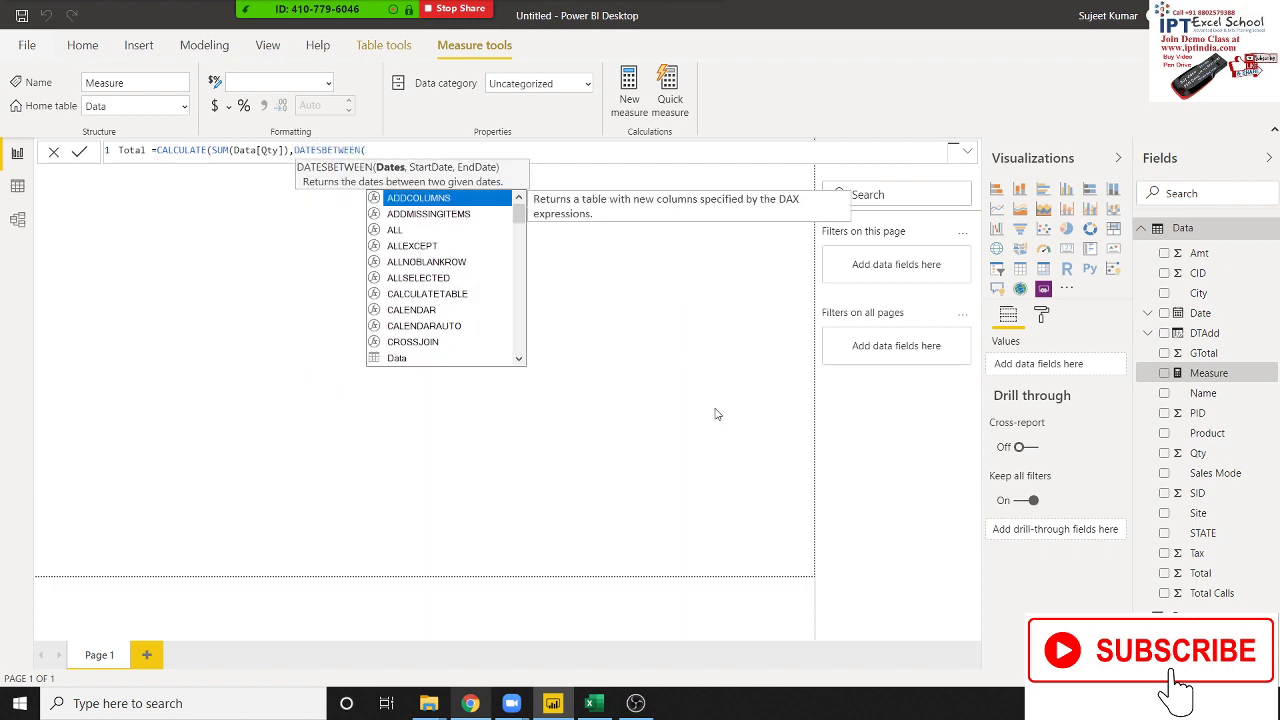
key("alt+Tab")
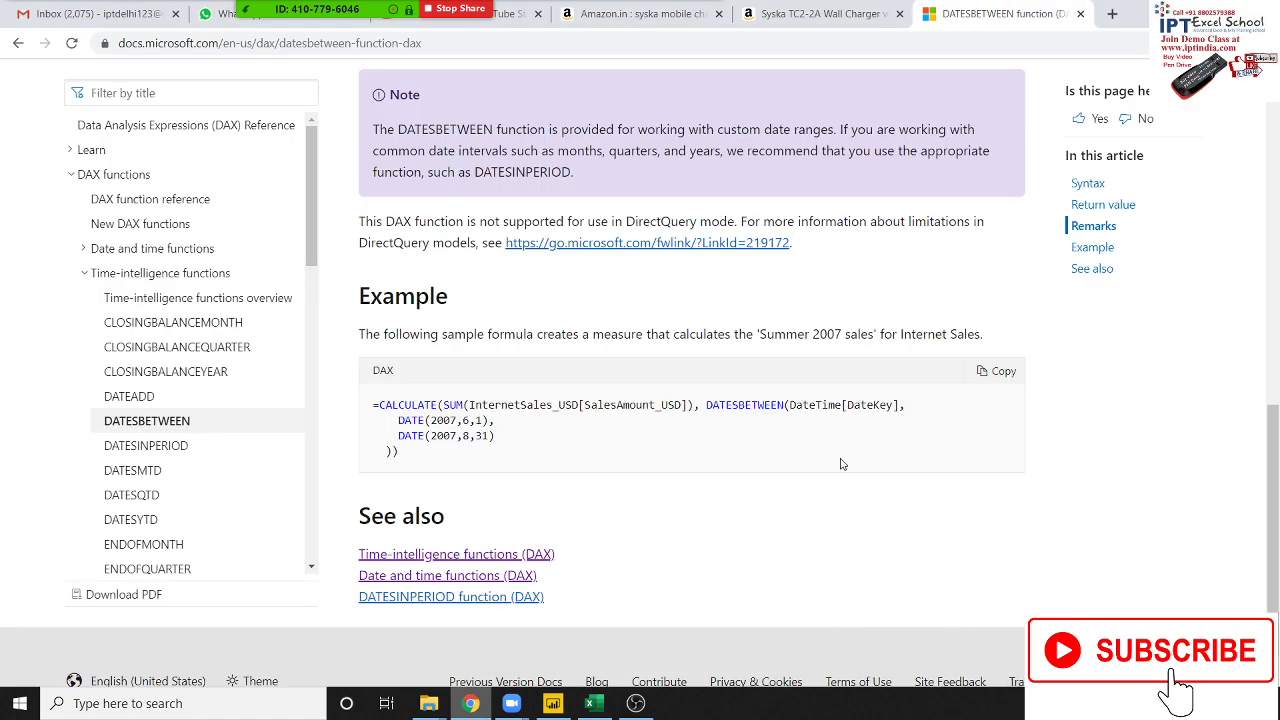
Step: Review the example's DateTime[DateKey] dates argument and the DATESBETWEEN syntax
left_click_drag(903, 405, 791, 405)
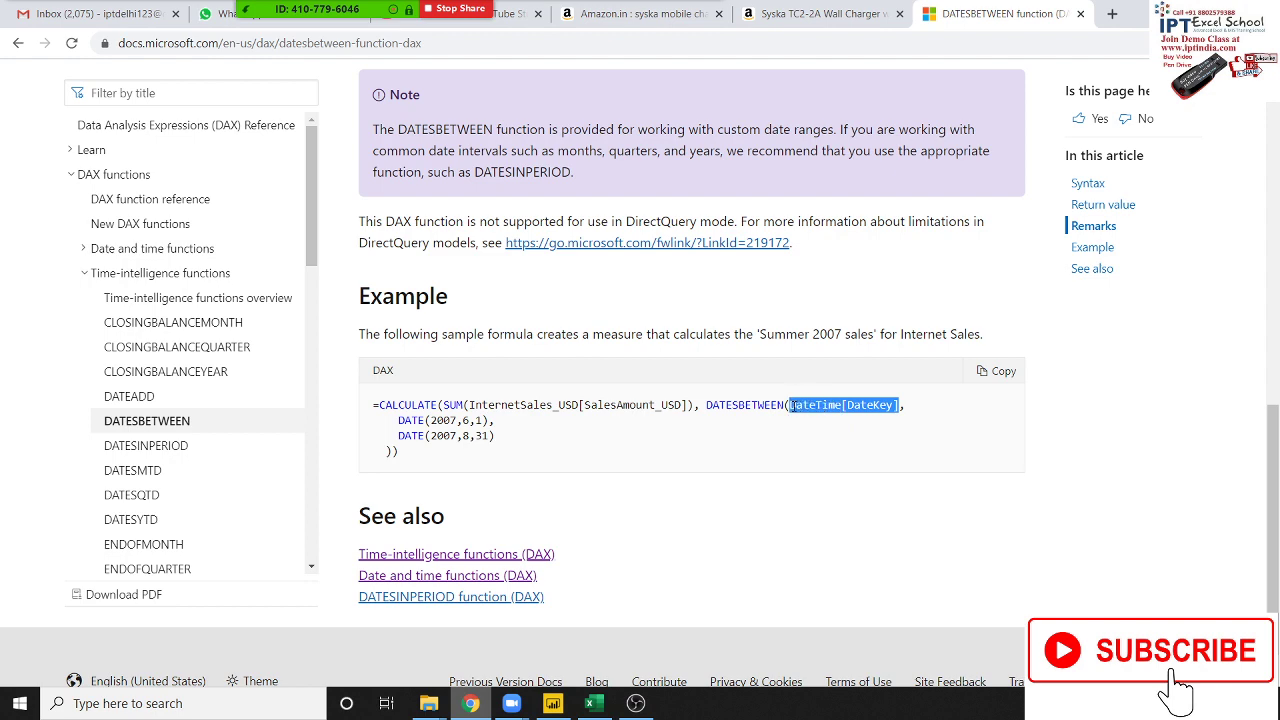
scroll(791, 405, "up", 2)
scroll(791, 408, "up", 1)
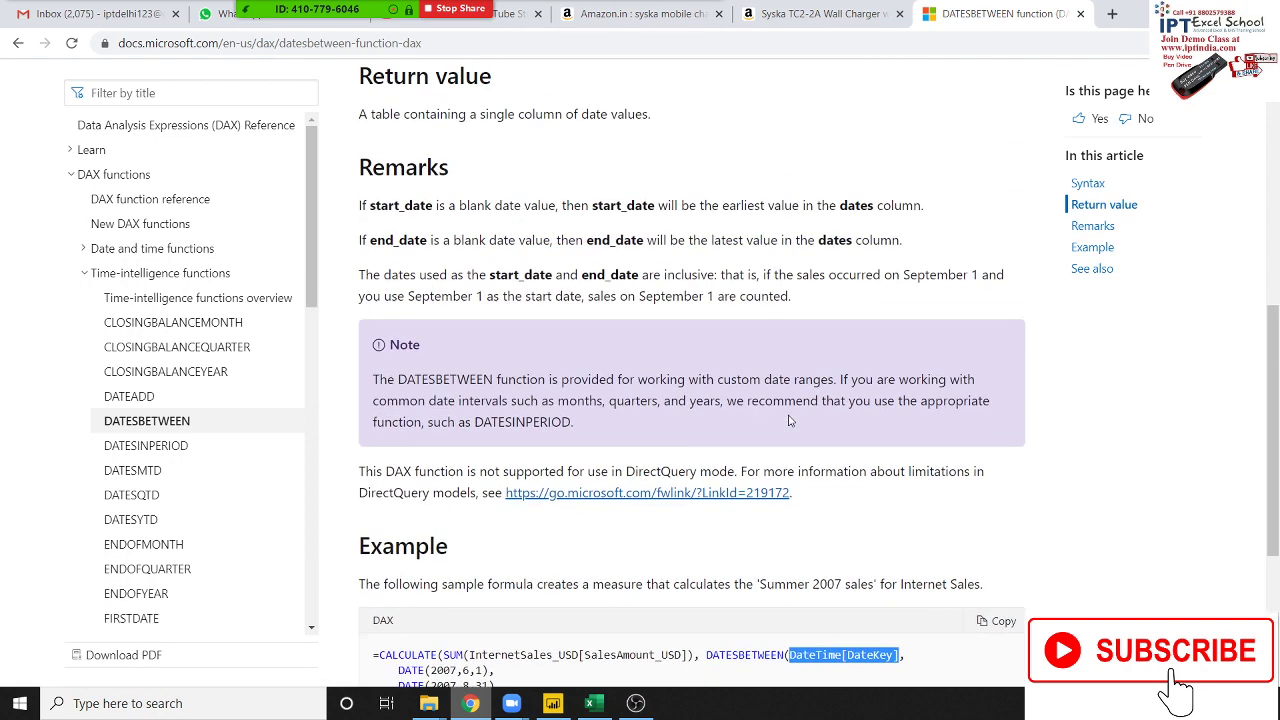
scroll(790, 412, "up", 2)
scroll(789, 421, "up", 2)
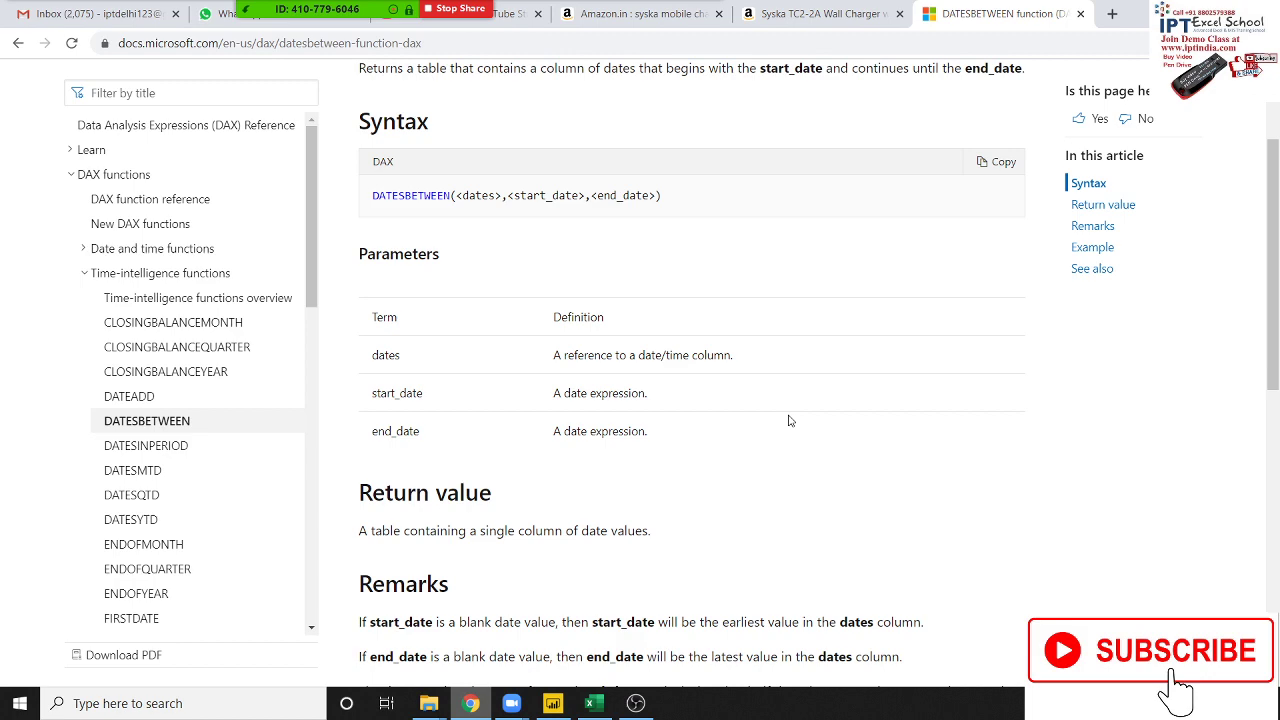
scroll(789, 421, "down", 1)
scroll(789, 421, "down", 1)
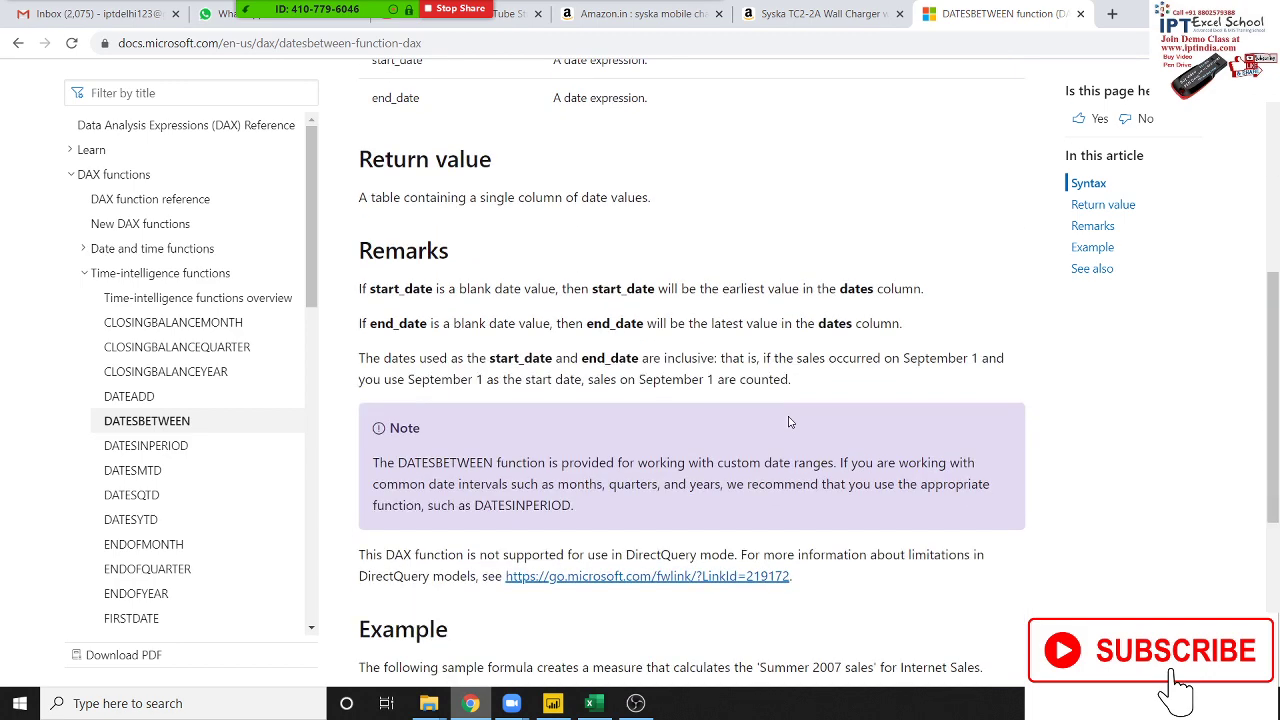
scroll(789, 421, "down", 2)
key("alt+Tab")
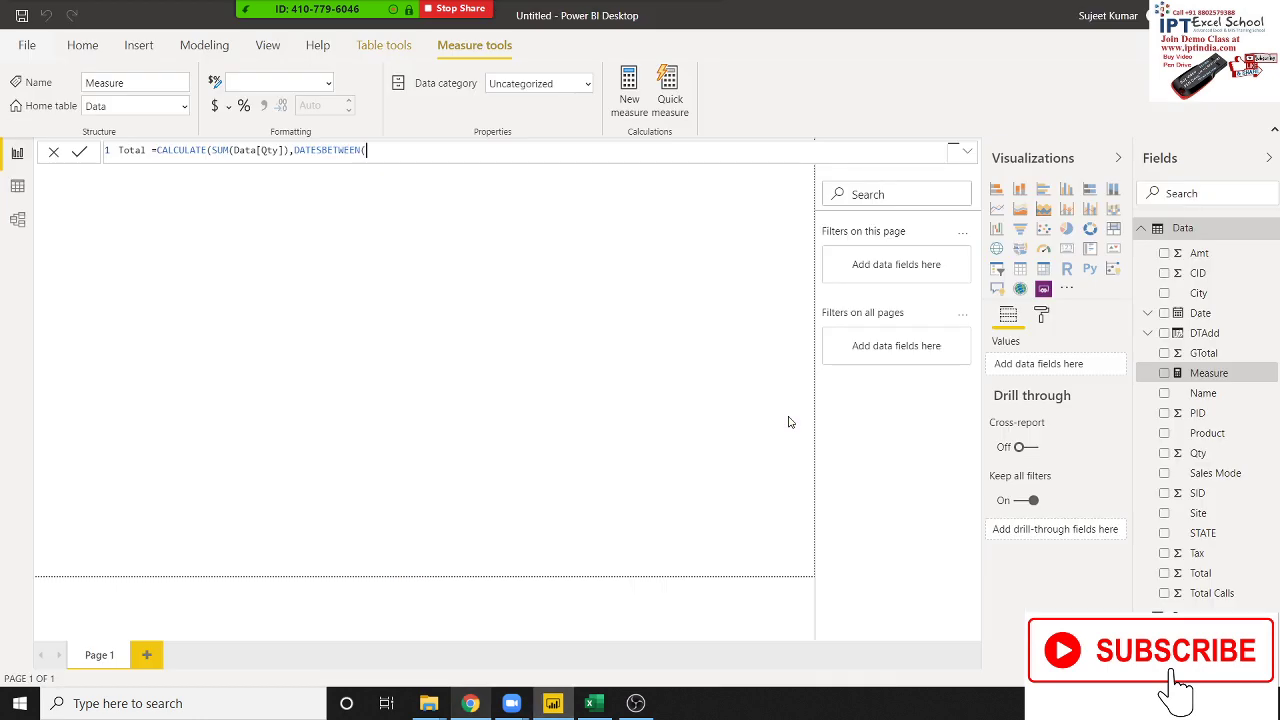
Step: Insert Data[Date] as the DATESBETWEEN dates argument, followed by a comma
type("date")
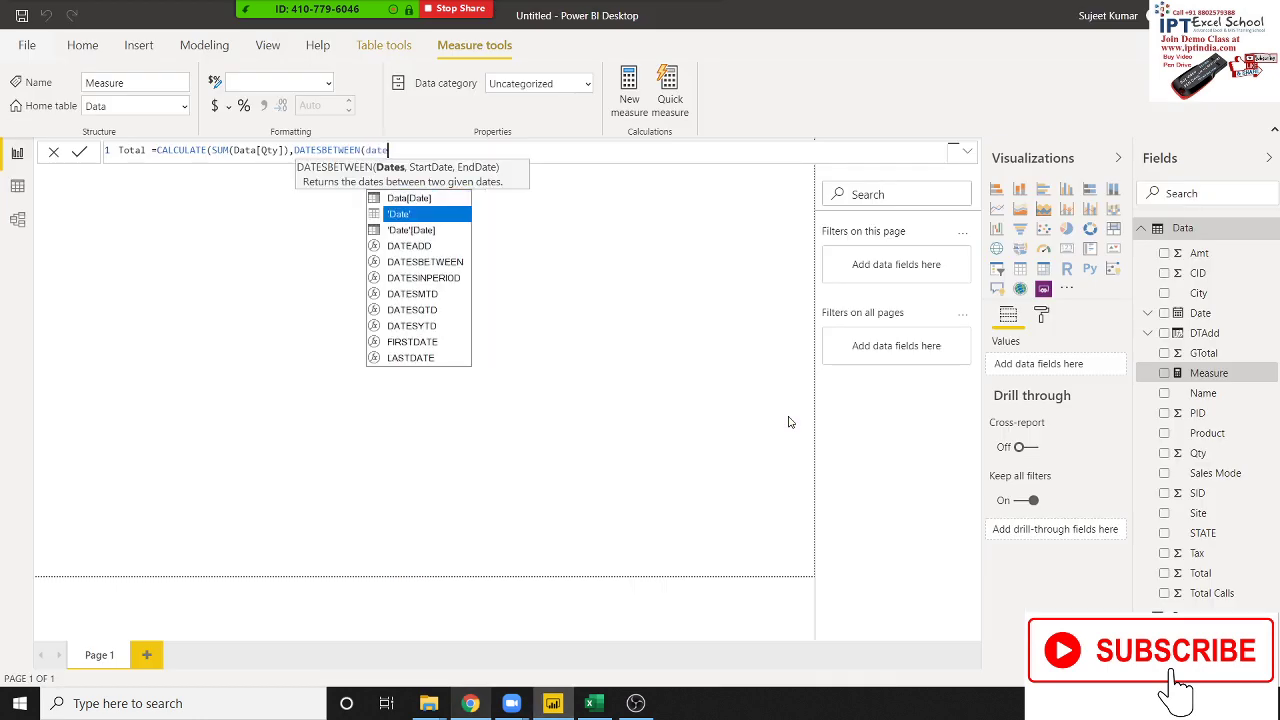
key("Down")
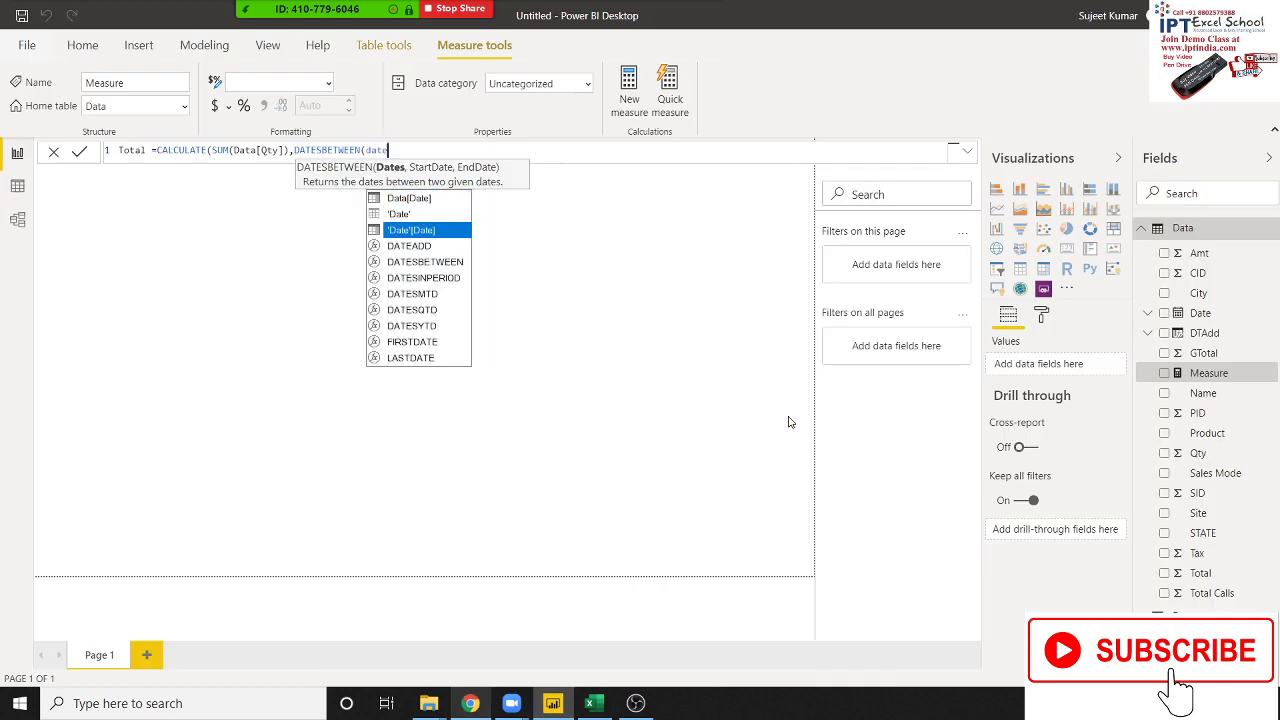
key("Down")
key("Down")
key("Up")
key("Up")
key("Up")
key("Up")
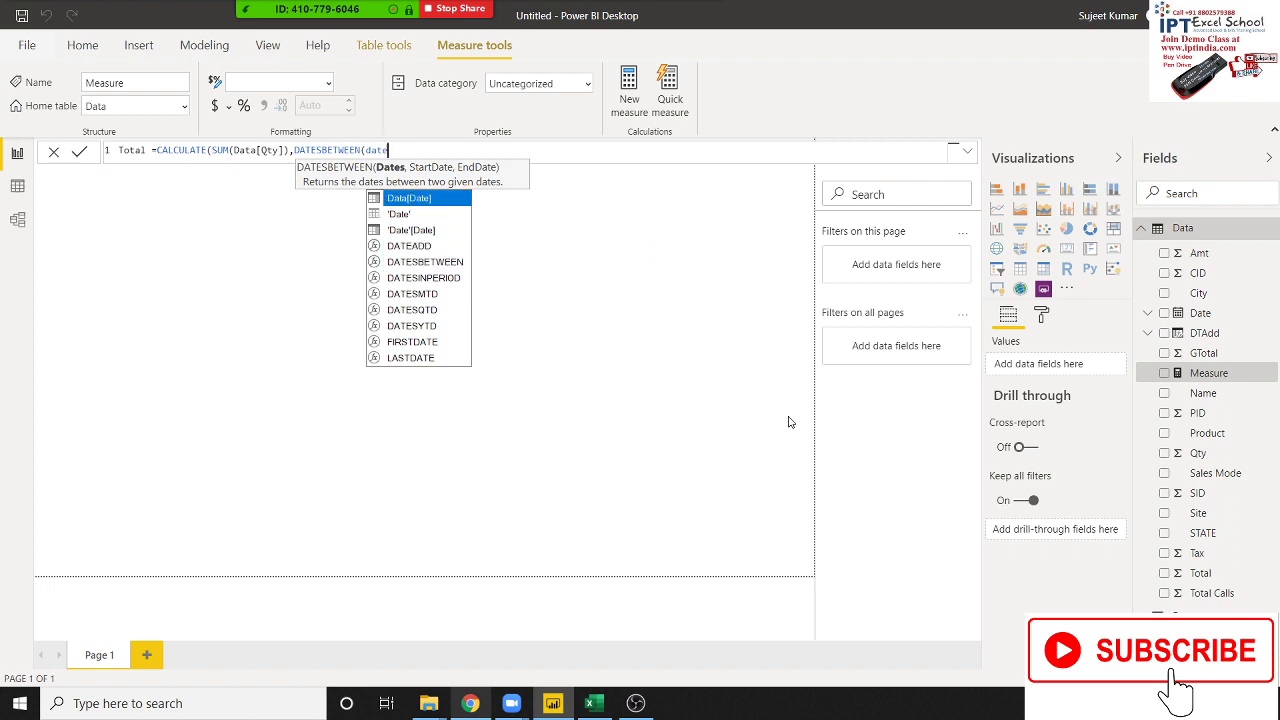
key("Tab")
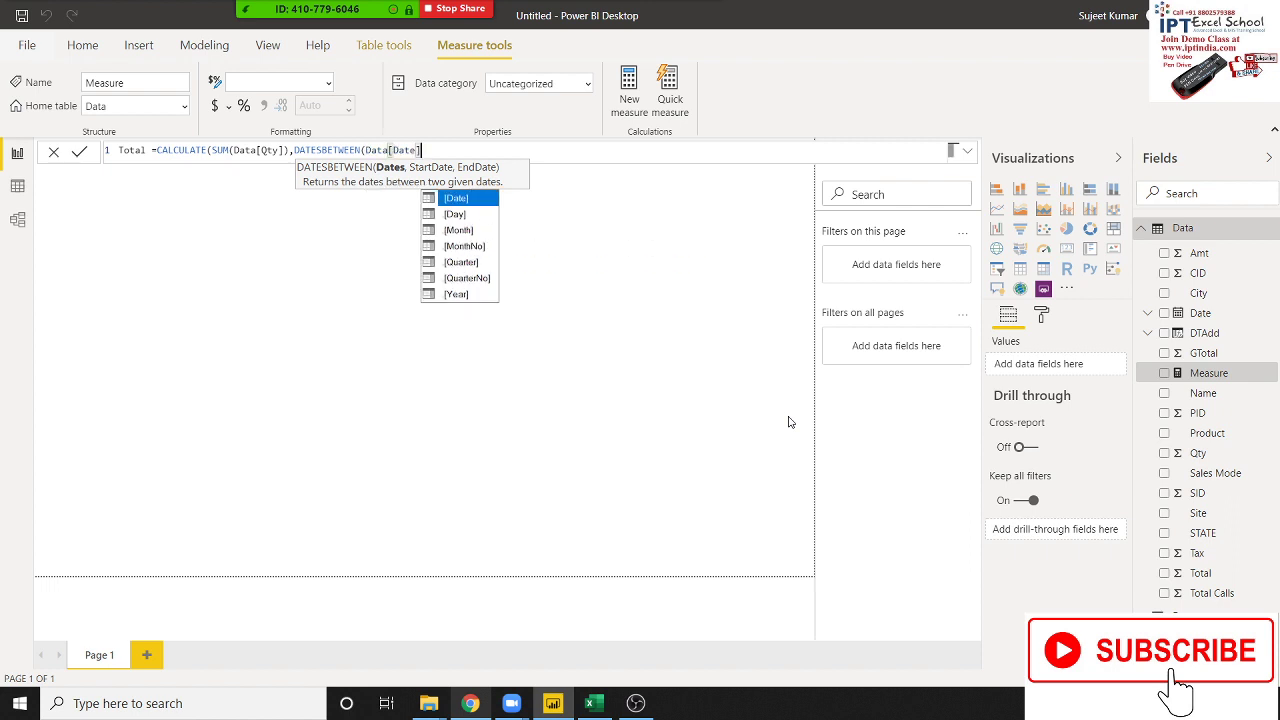
key("Tab")
type(",")
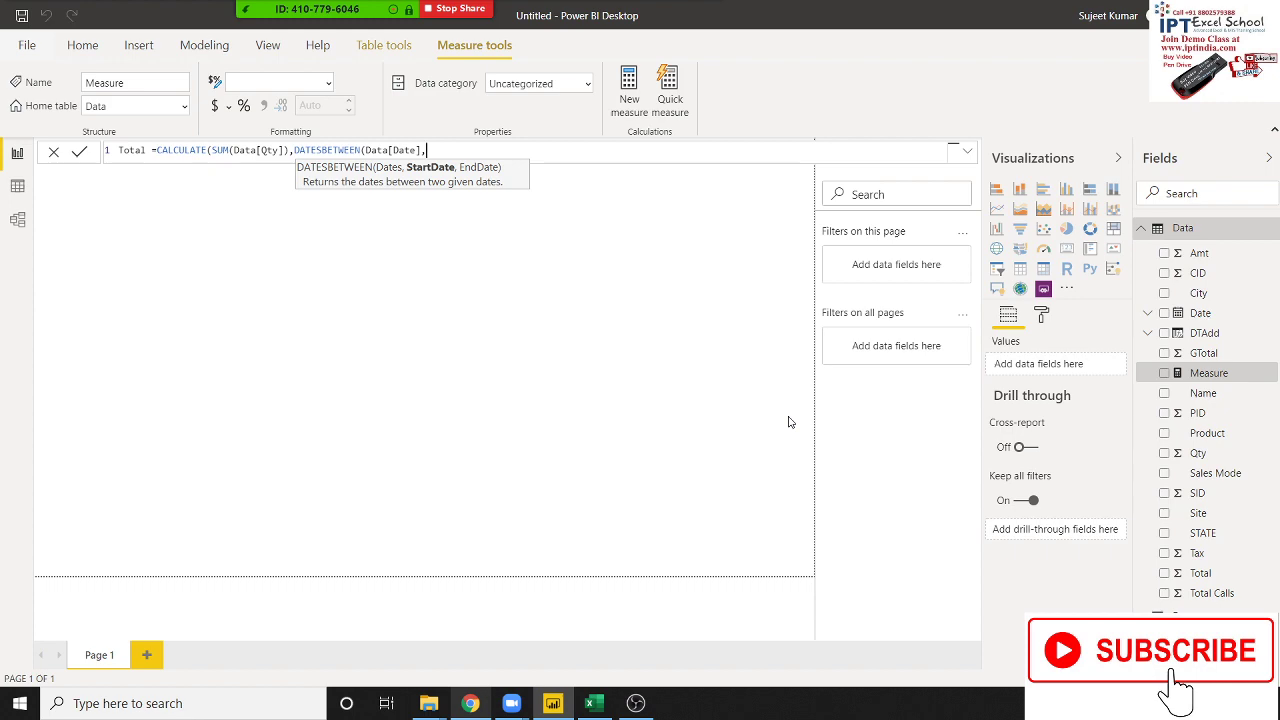
Step: Compare with the documented example and delete the trial start-date text
key("alt+Tab")
scroll(466, 546, "down", 2)
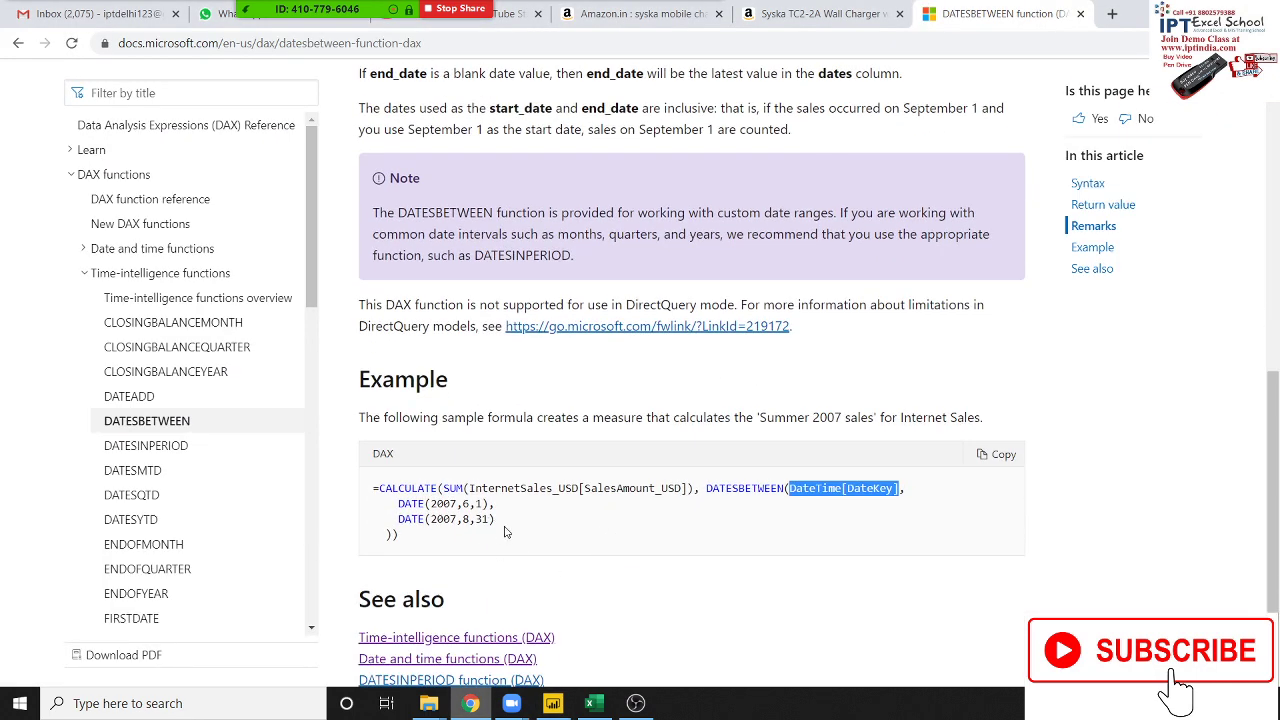
key("alt+Tab")
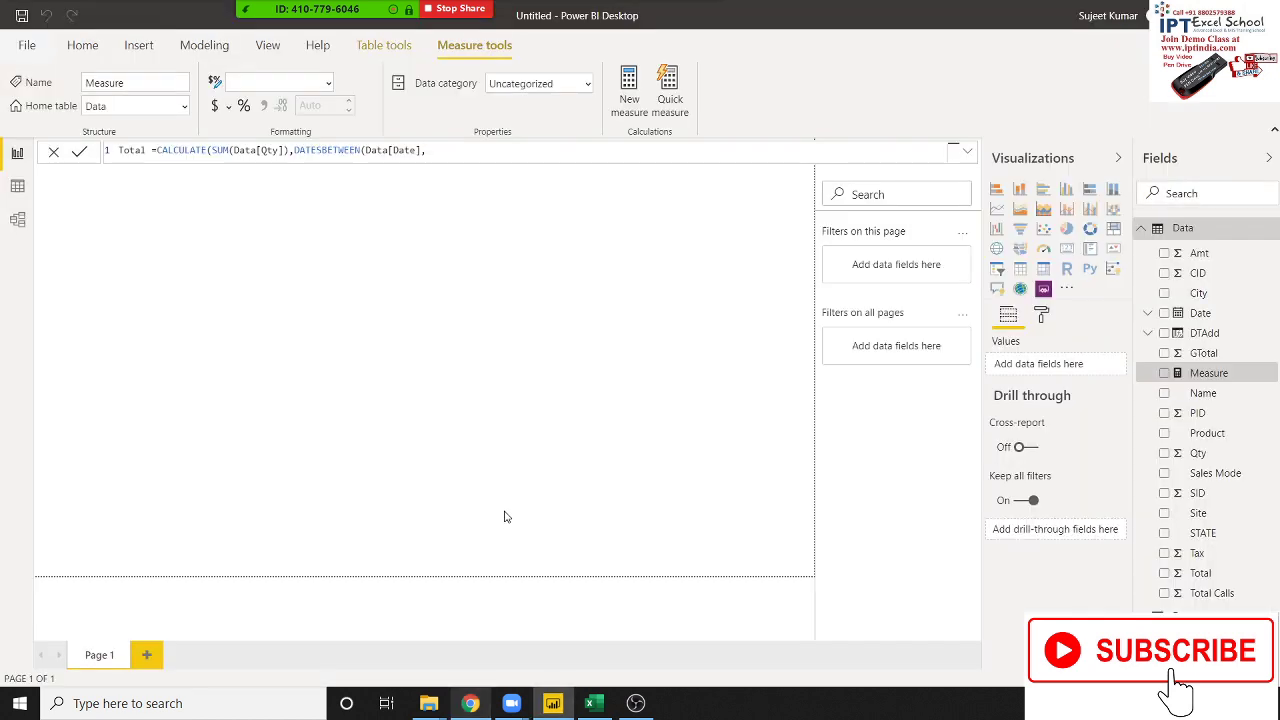
type("\"")
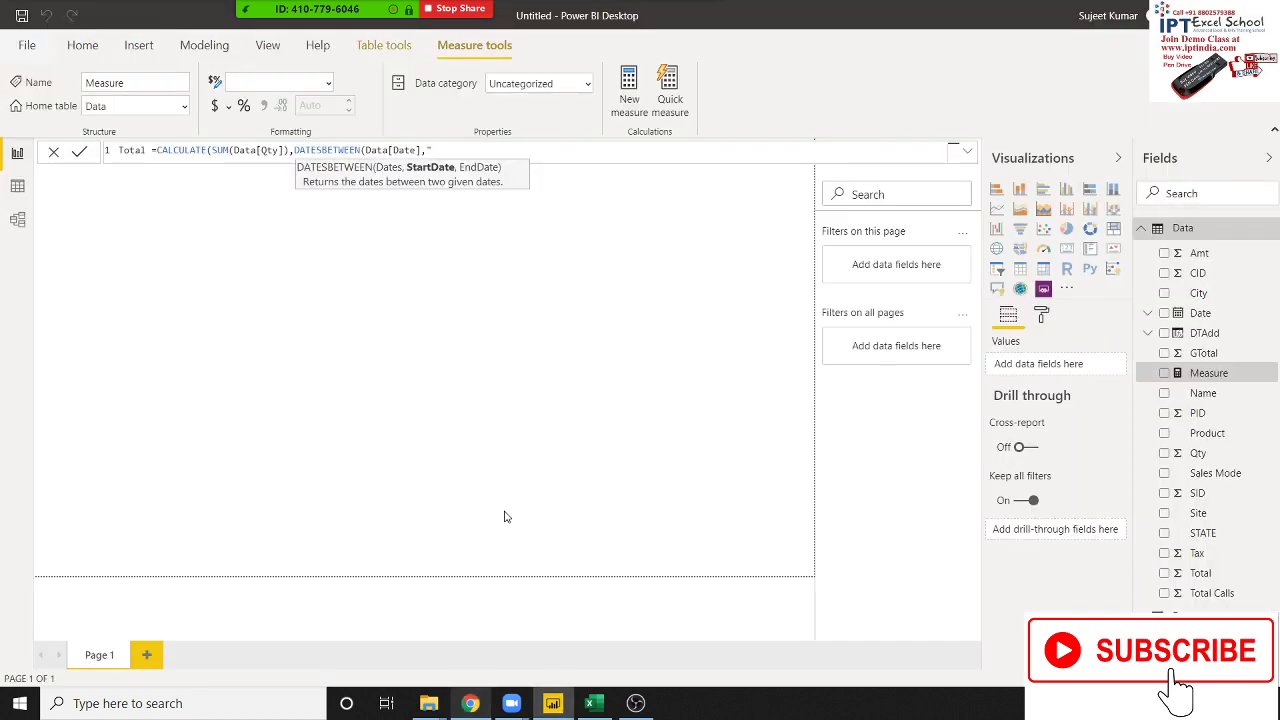
type("1")
type("-")
key("alt+Tab")
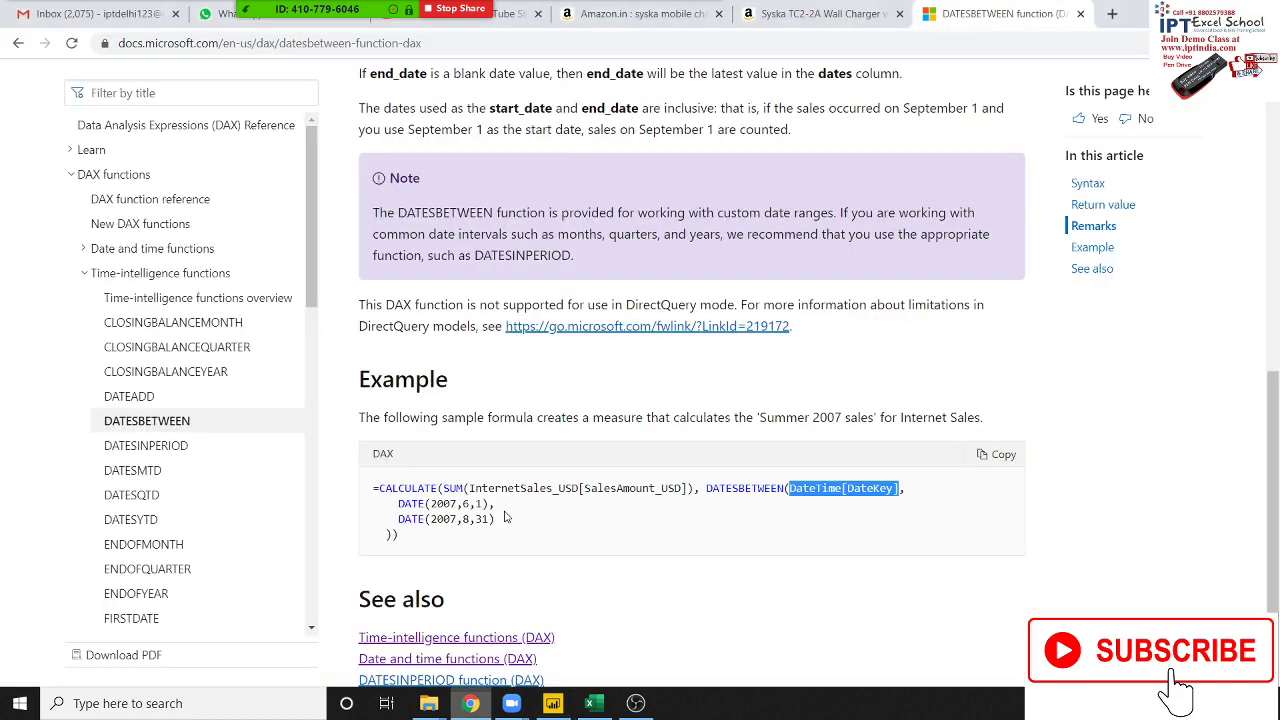
key("alt+Tab")
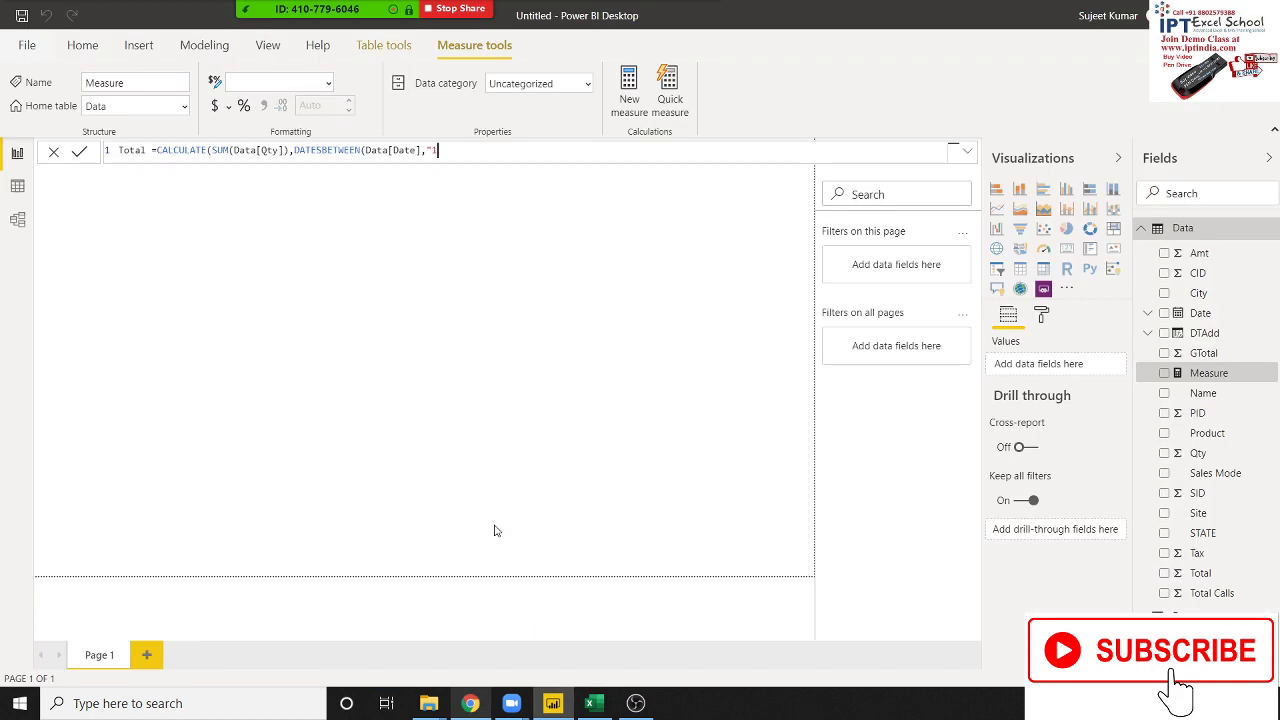
key("BackSpace")
key("BackSpace")
type("'")
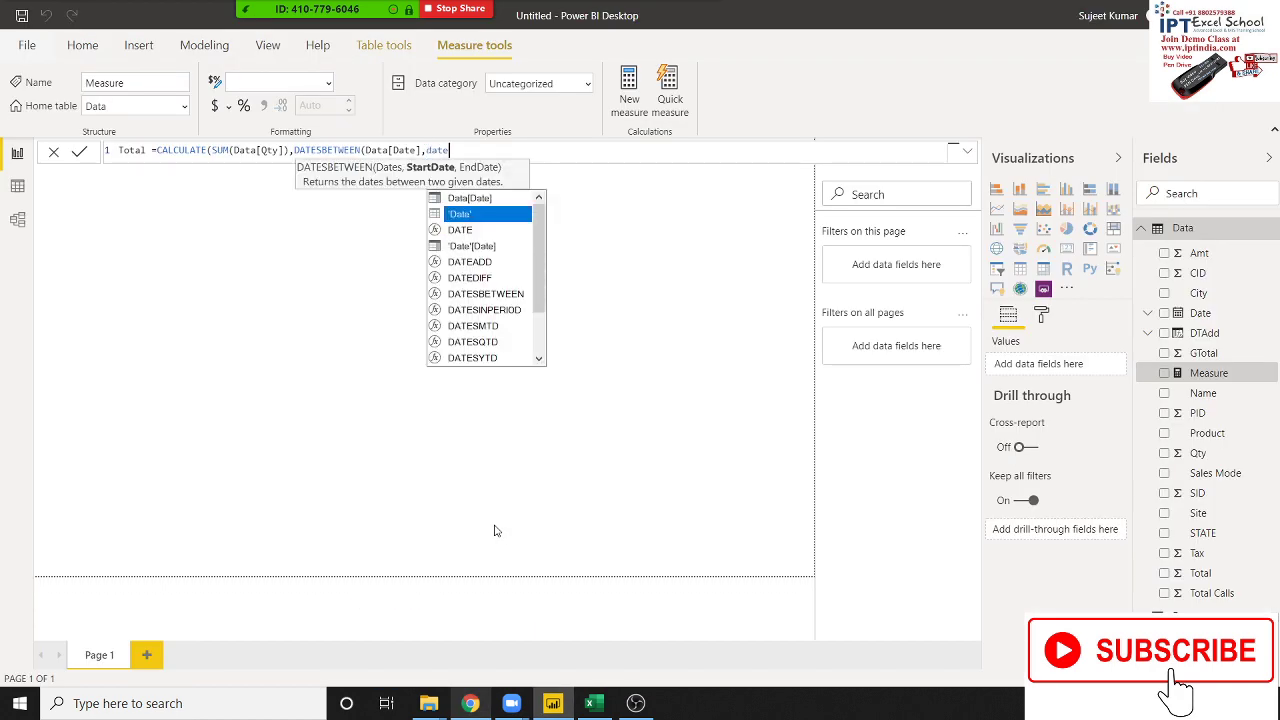
type("Date'")
key("BackSpace")
key("BackSpace")
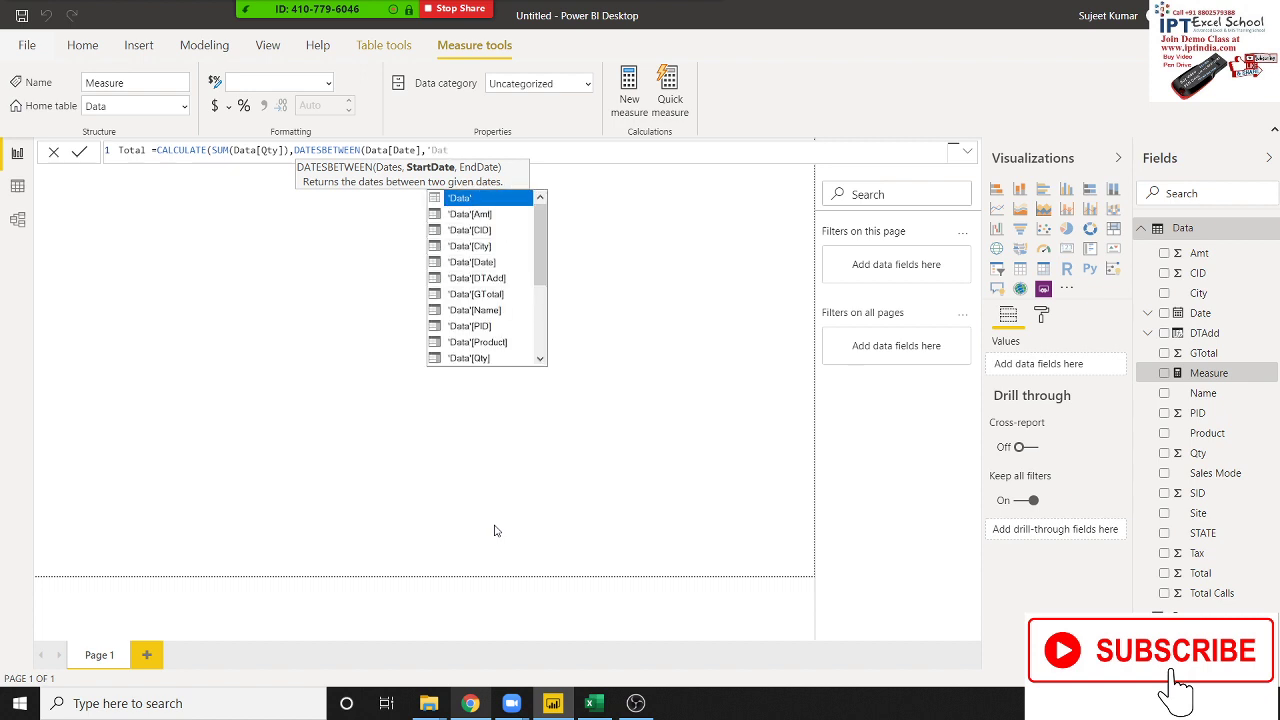
key("BackSpace")
key("BackSpace")
key("BackSpace")
key("BackSpace")
Step: Enter DATE(2020,1,1) and DATE(2020,5,10) as start and end dates and commit the measure
type("da")
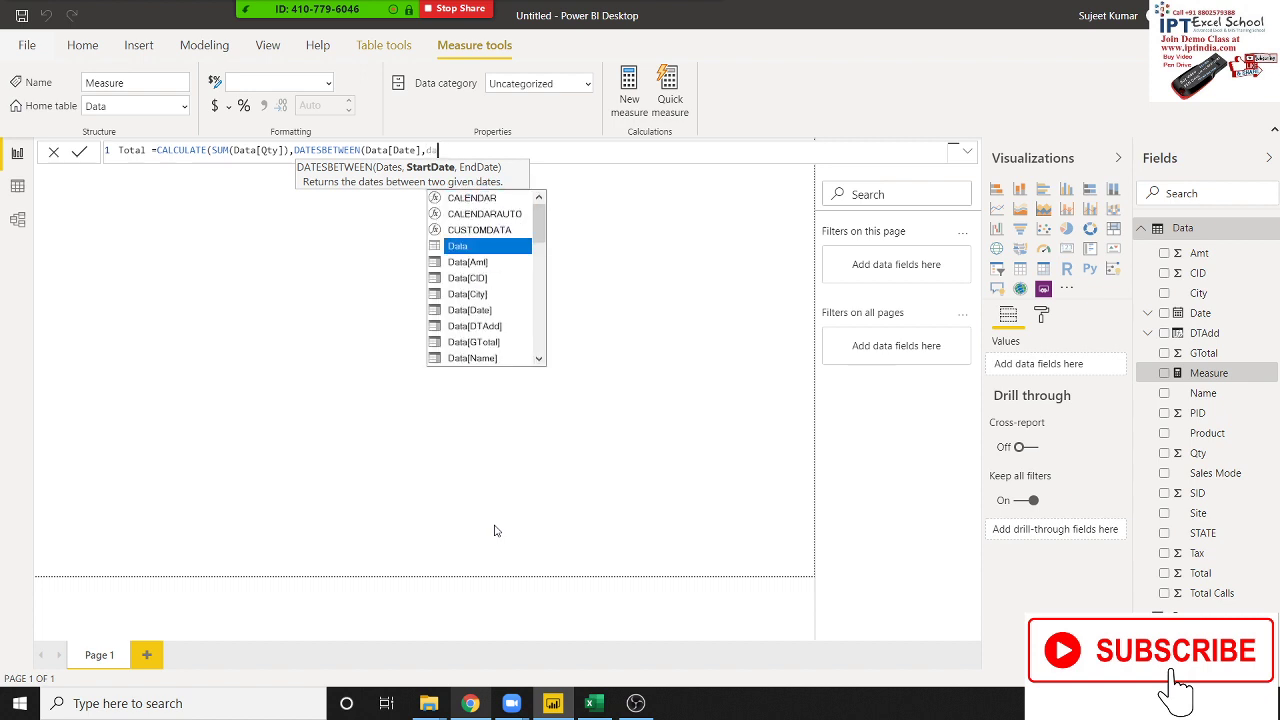
type("te(")
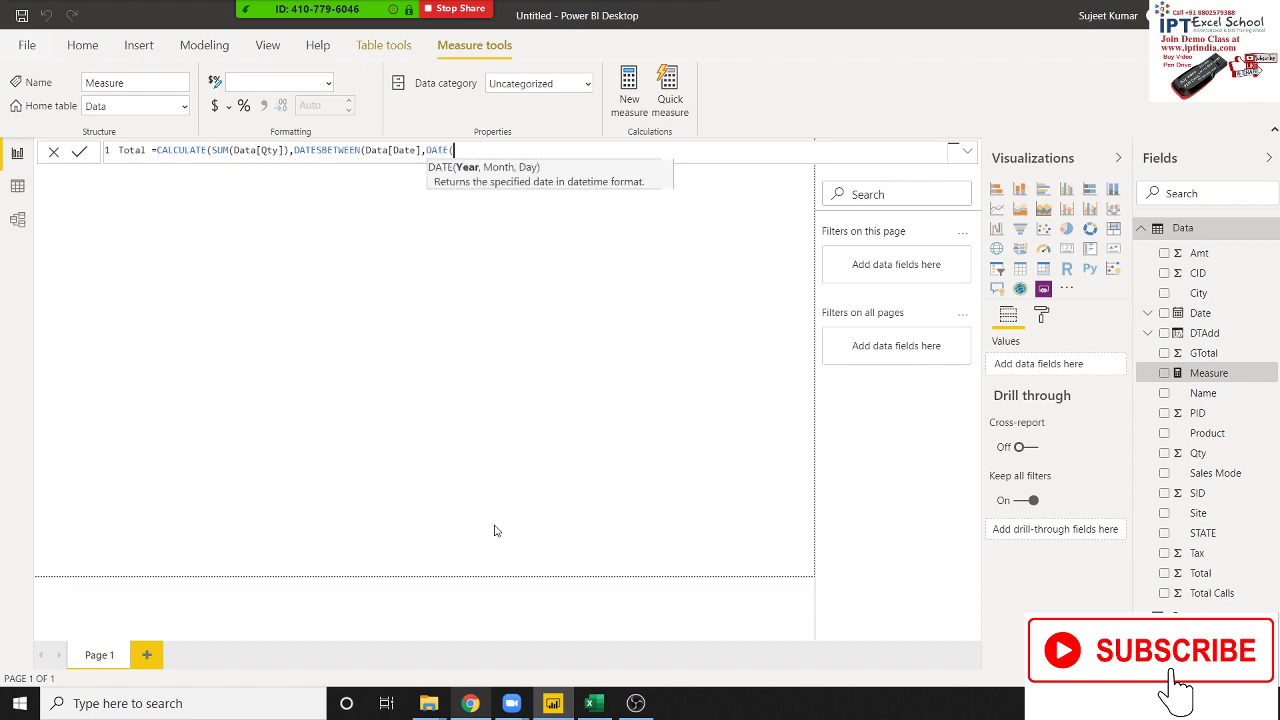
type("2020")
type(",1,")
type("1)")
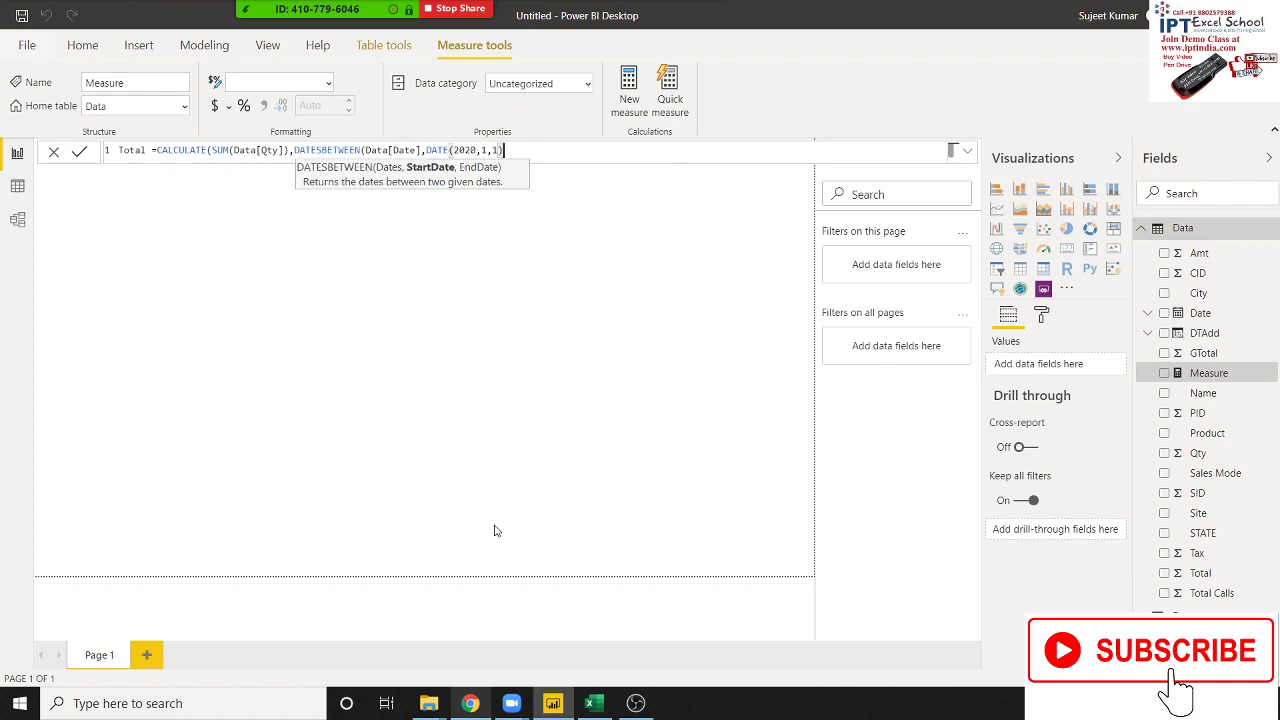
type(",date")
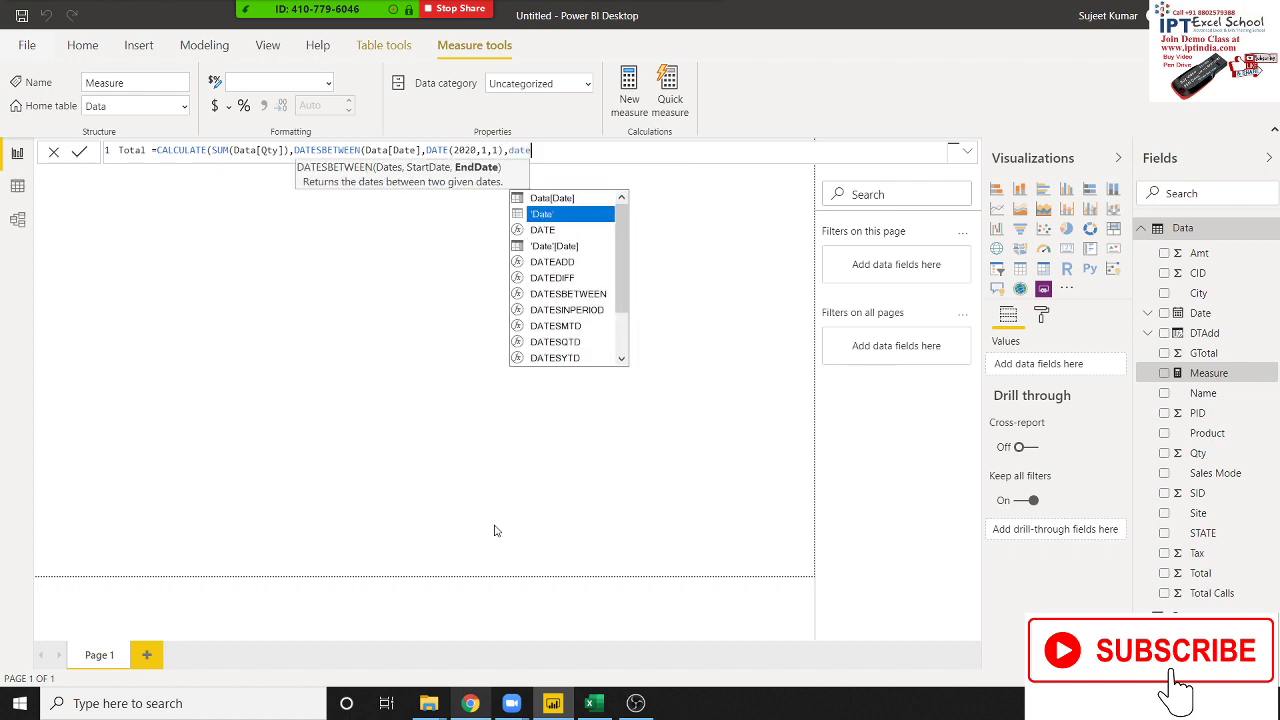
key("Up")
key("Down")
key("Down")
key("Tab")
type("20")
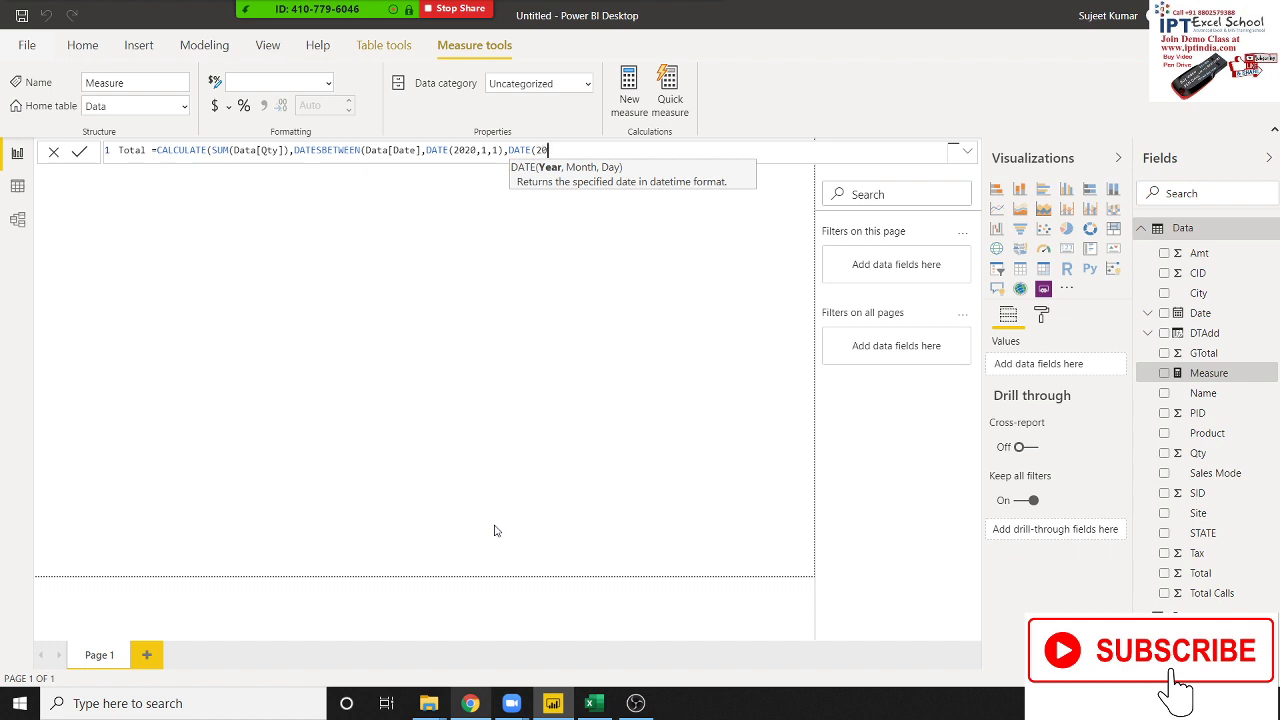
type("20,")
type("5,")
type("10)")
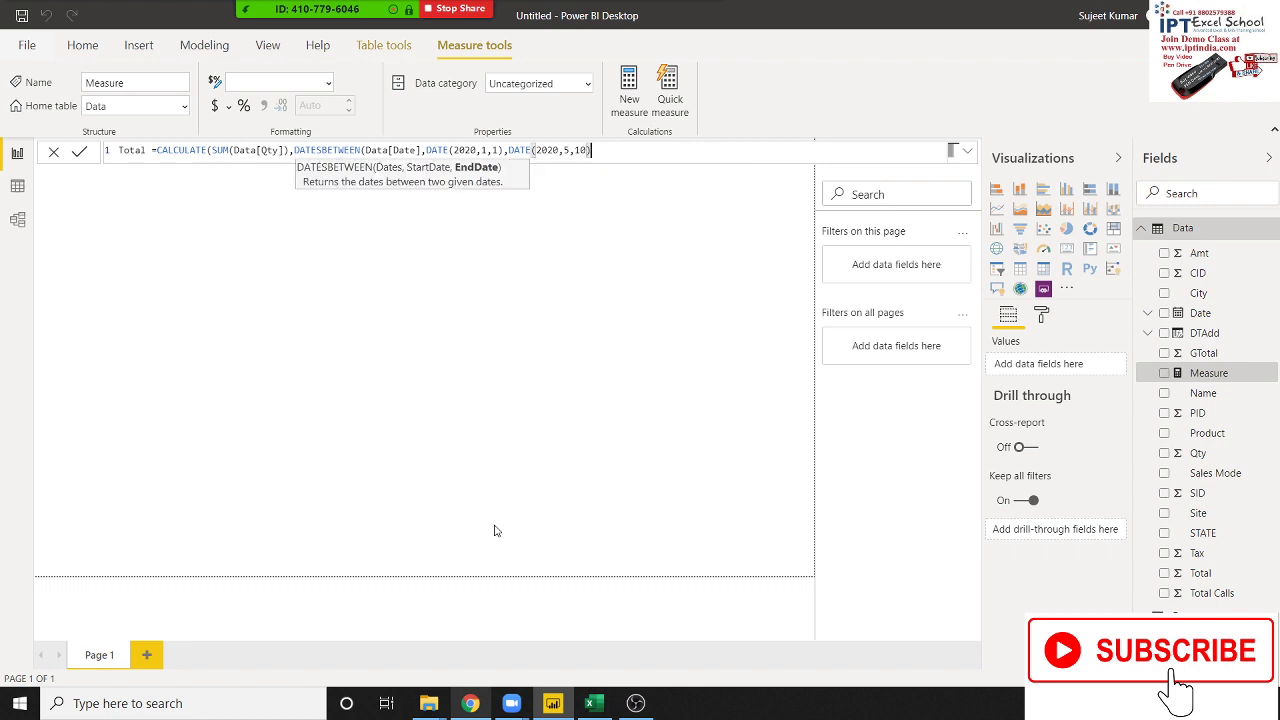
key("Return")
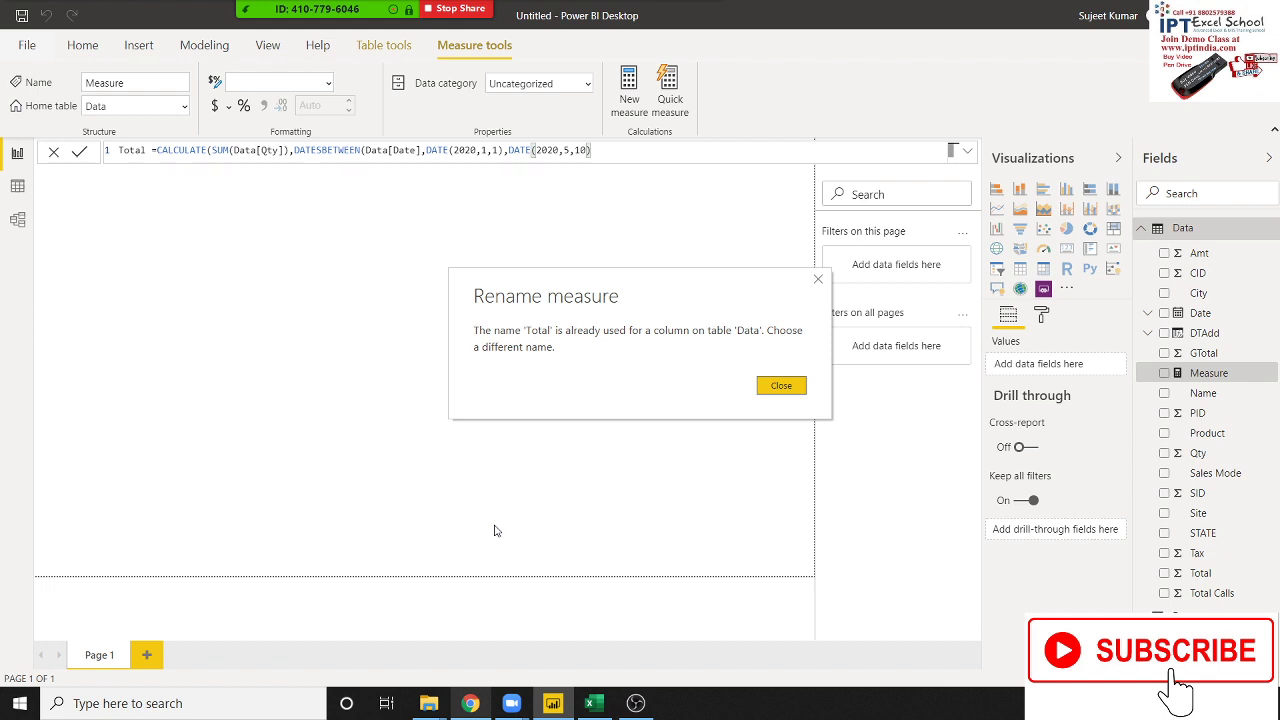
Step: Dismiss the name-conflict warning, add the closing parenthesis, and commit the measure as TotalID
key("Escape")
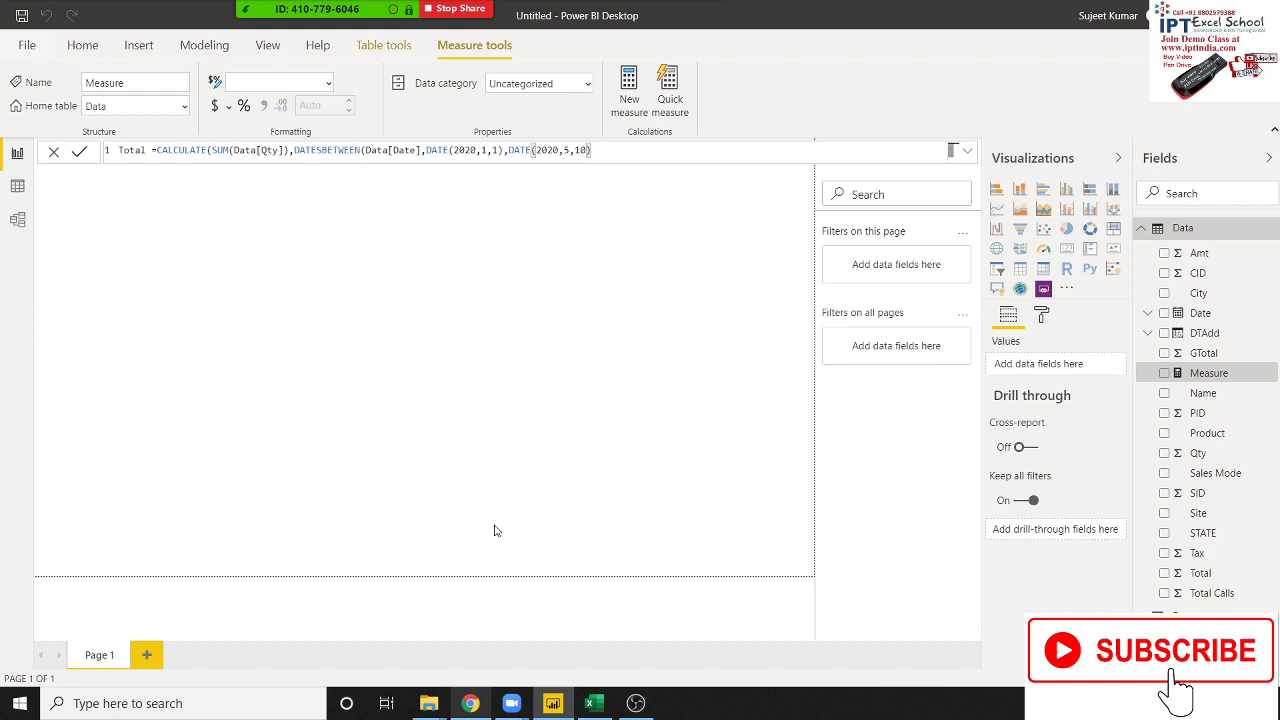
left_click(642, 148)
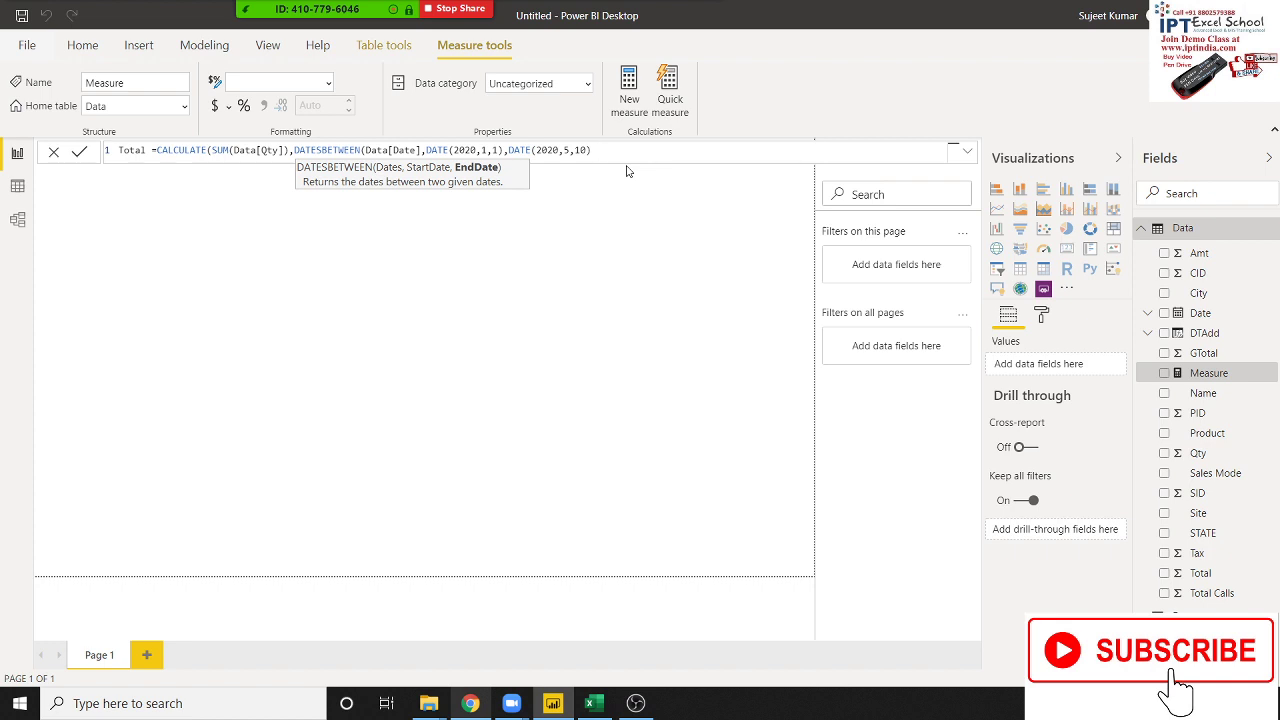
type(")")
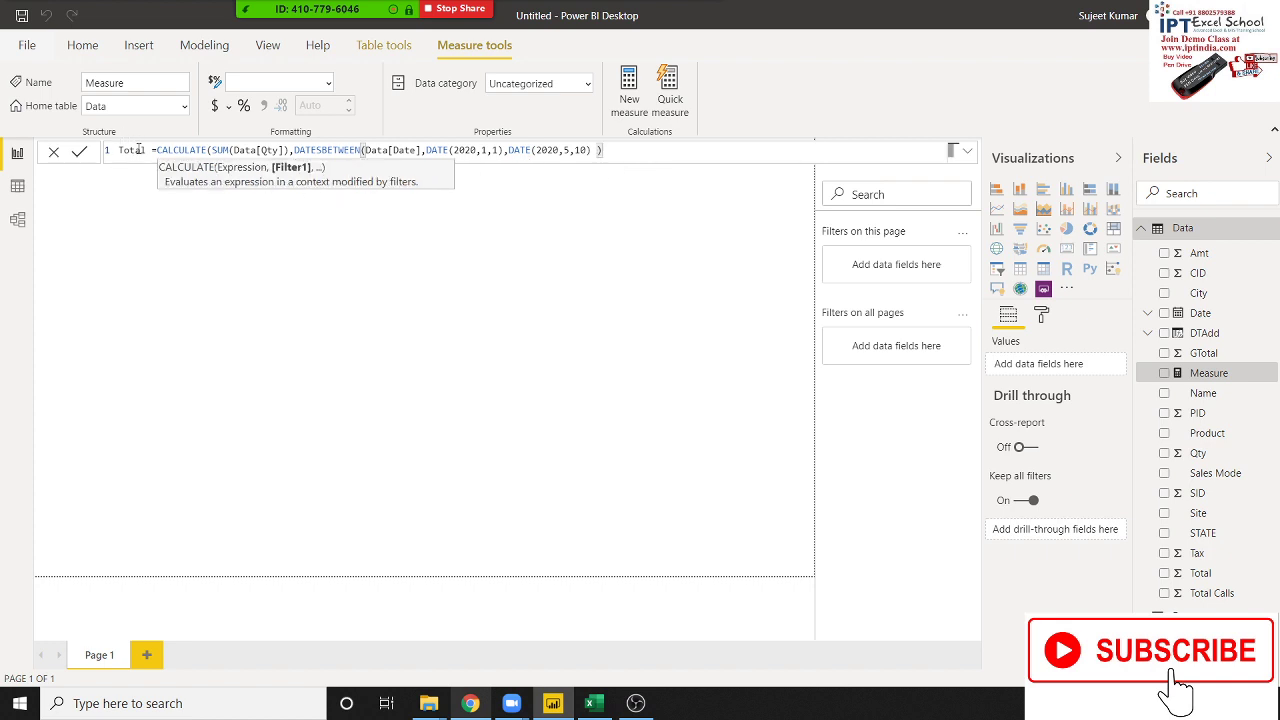
double_click(145, 152)
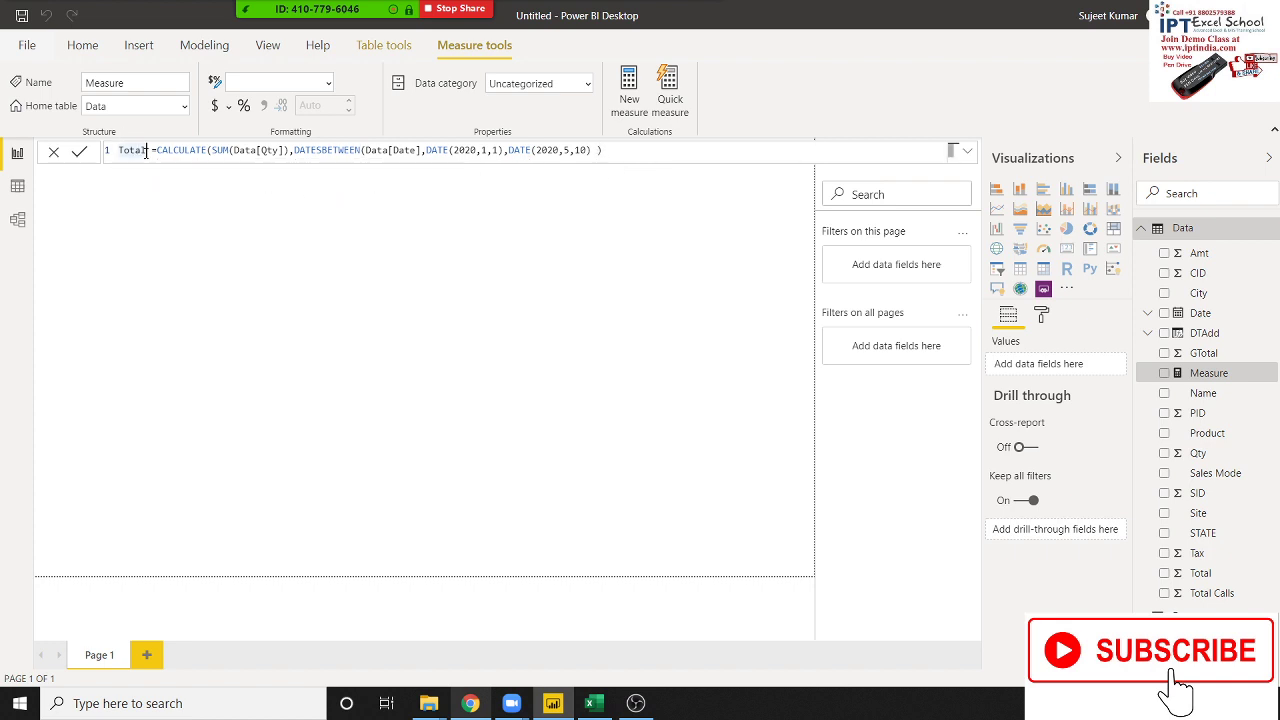
left_click(146, 152)
type("Q")
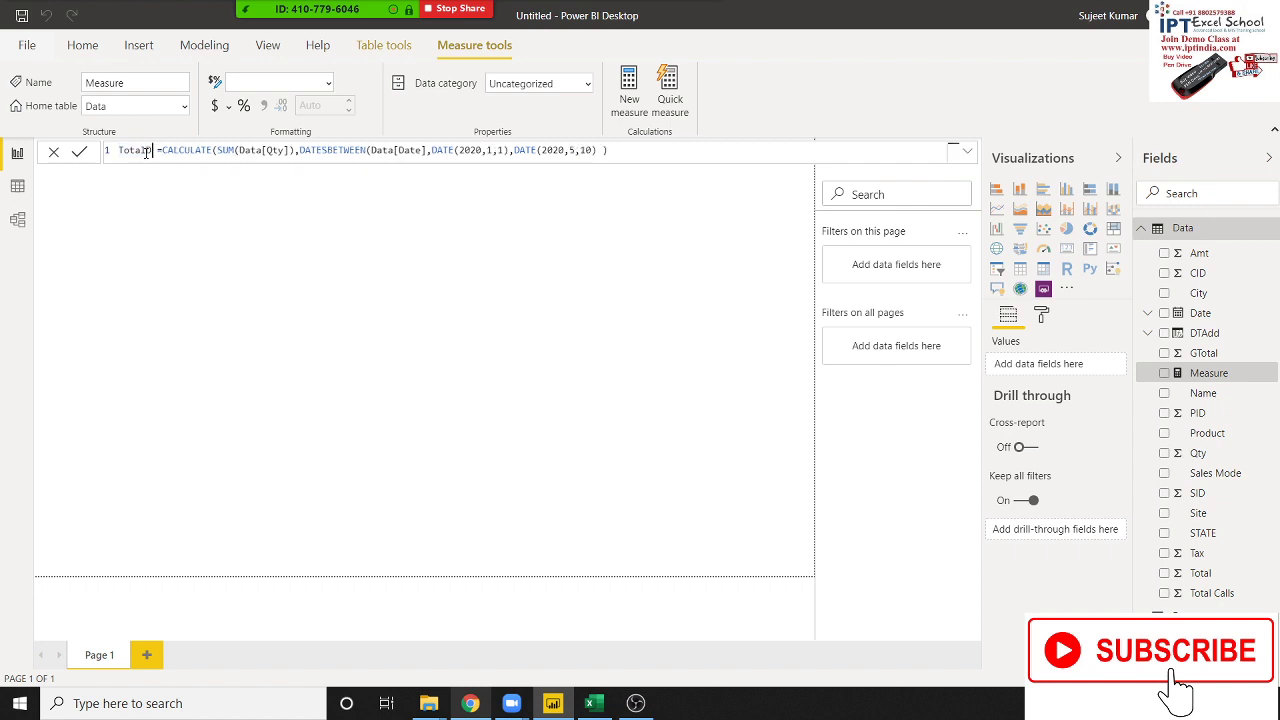
left_click(687, 152)
type(")")
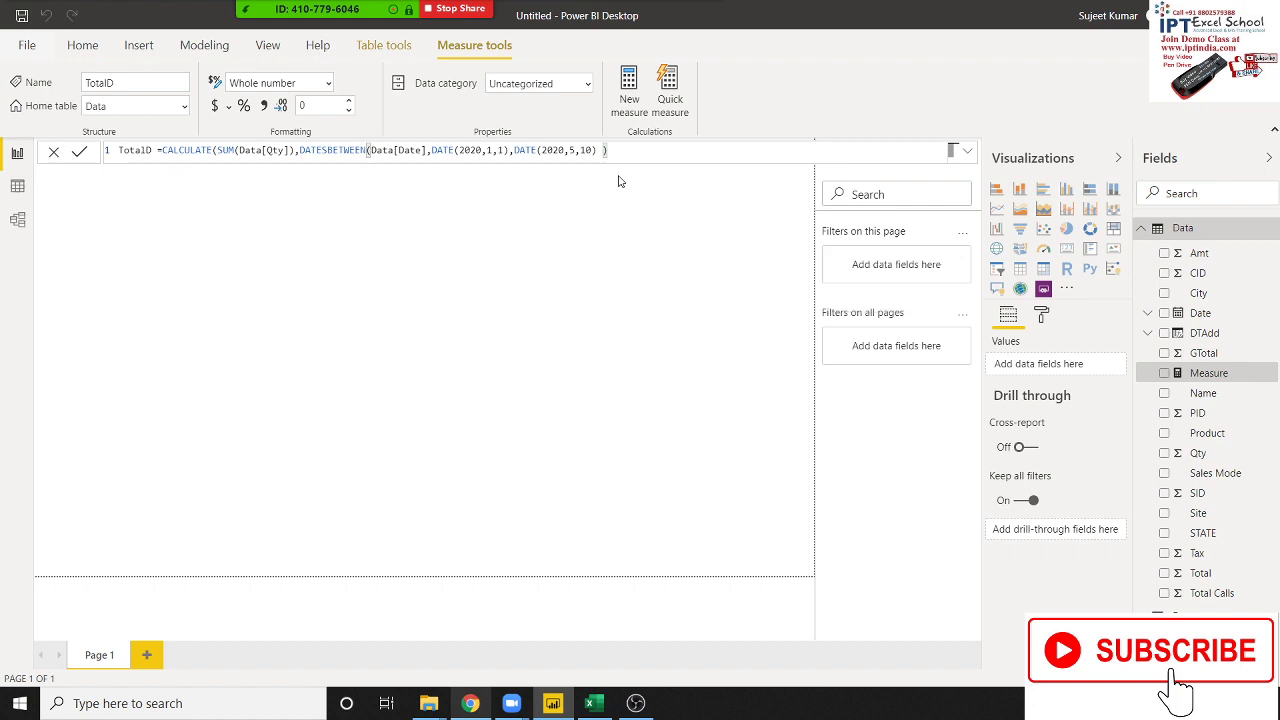
Step: Add a card visual showing the TotalID measure and widen it slightly
left_click(1070, 254)
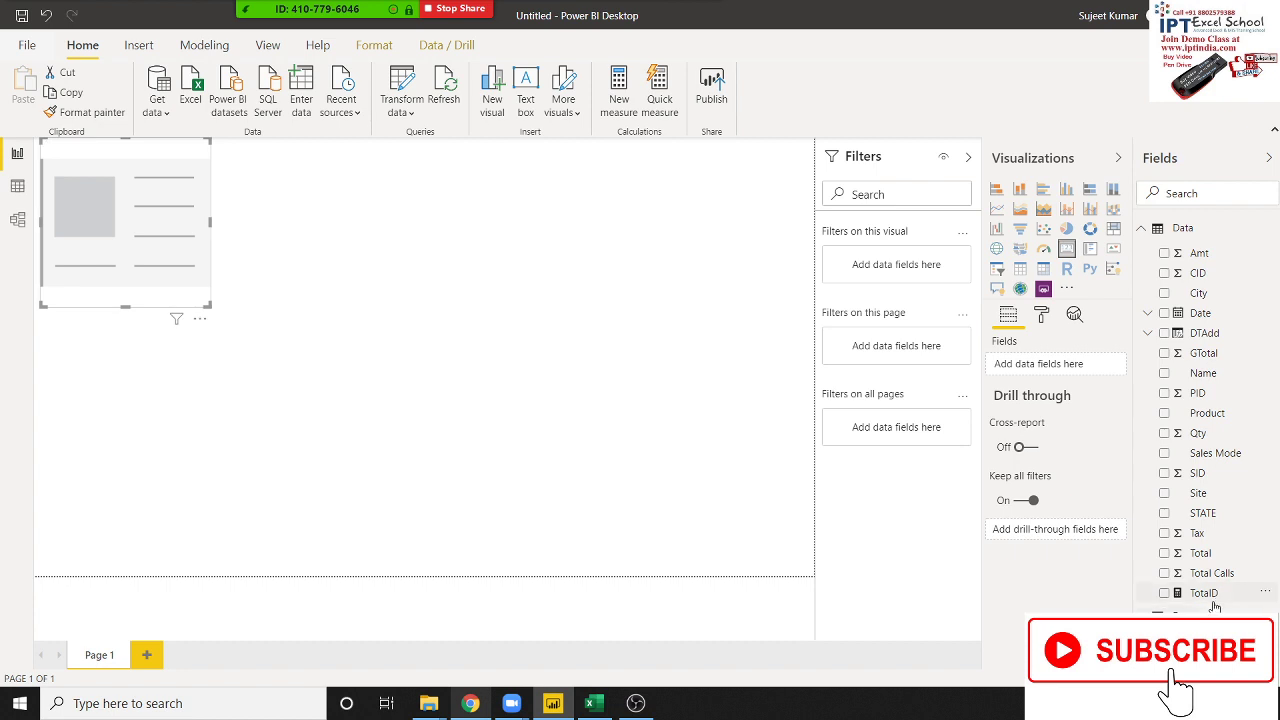
mouse_move(1220, 596)
left_mouse_down()
mouse_move(168, 282)
mouse_move(149, 257)
left_mouse_up()
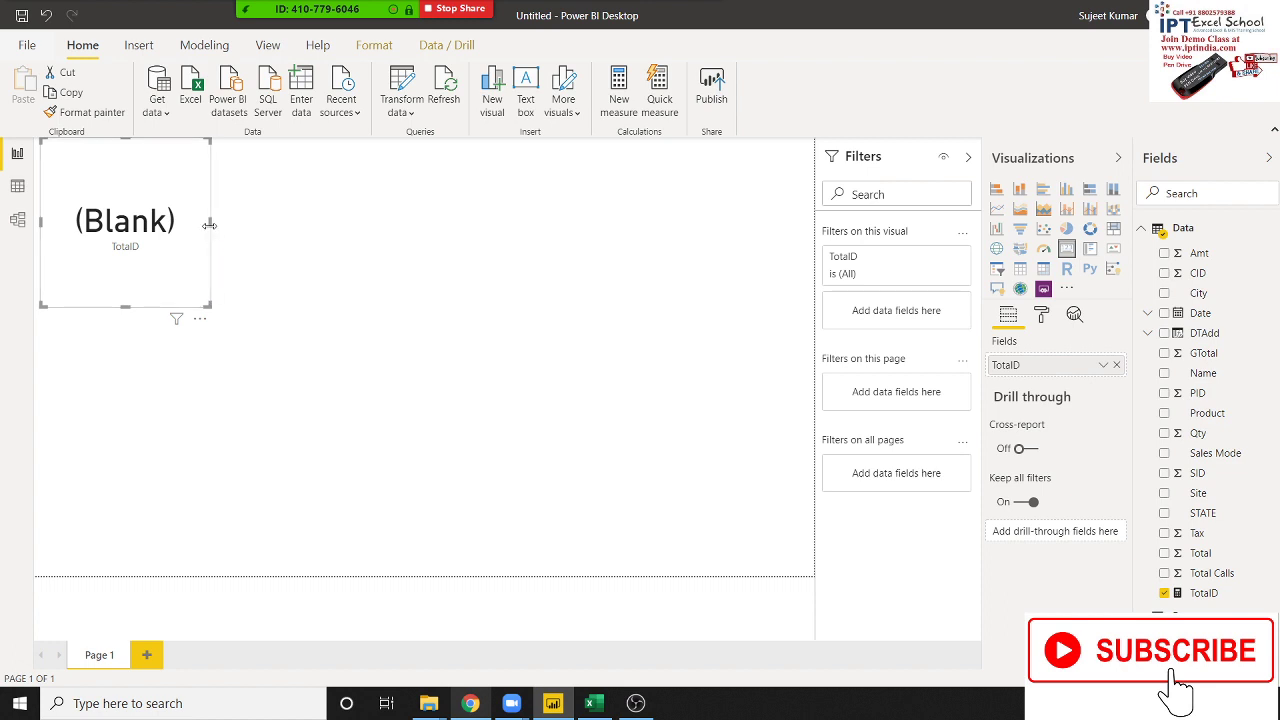
left_click_drag(210, 224, 240, 226)
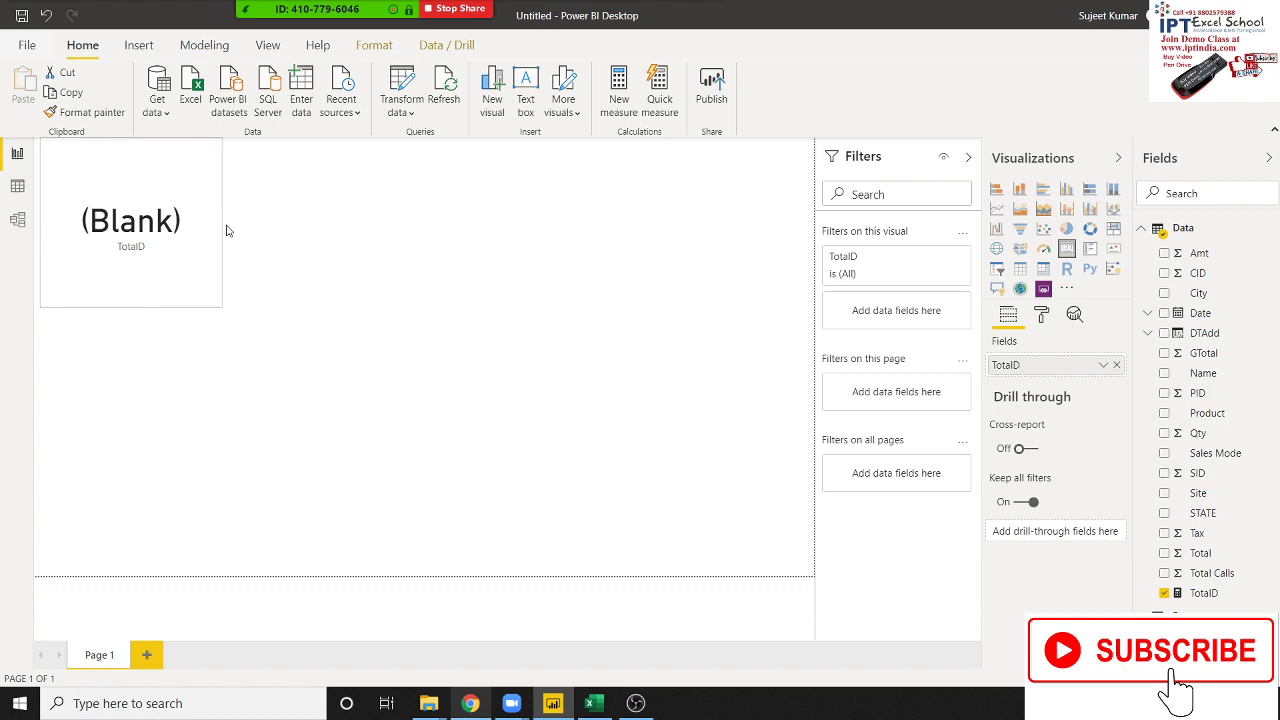
left_click(325, 274)
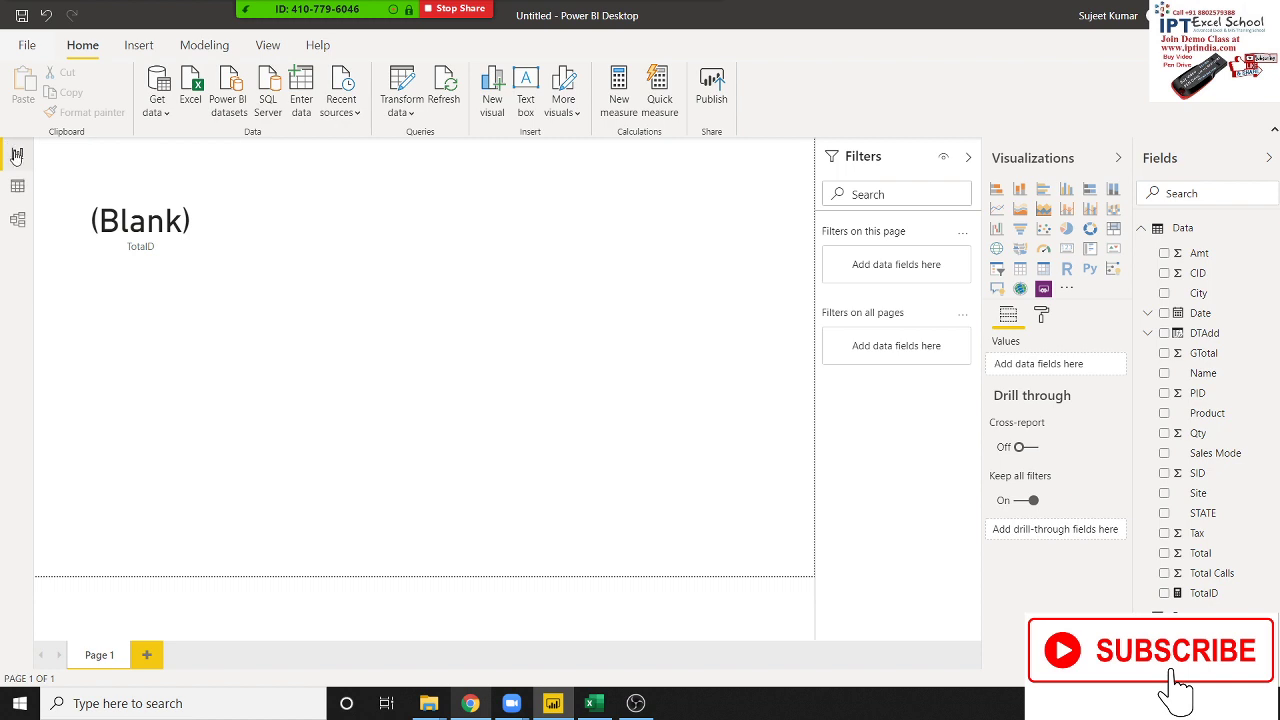
Step: Switch to Data view and display the Date table's rows
left_click(18, 185)
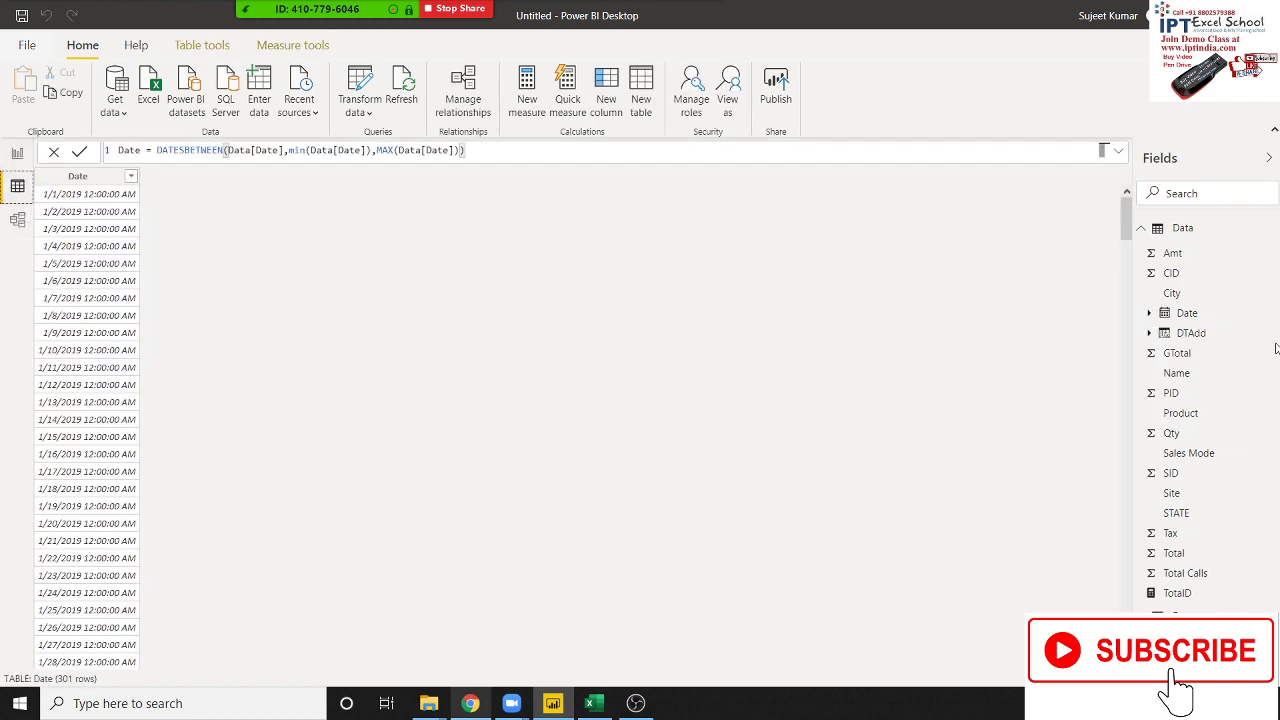
left_click(1186, 230)
left_click(1186, 230)
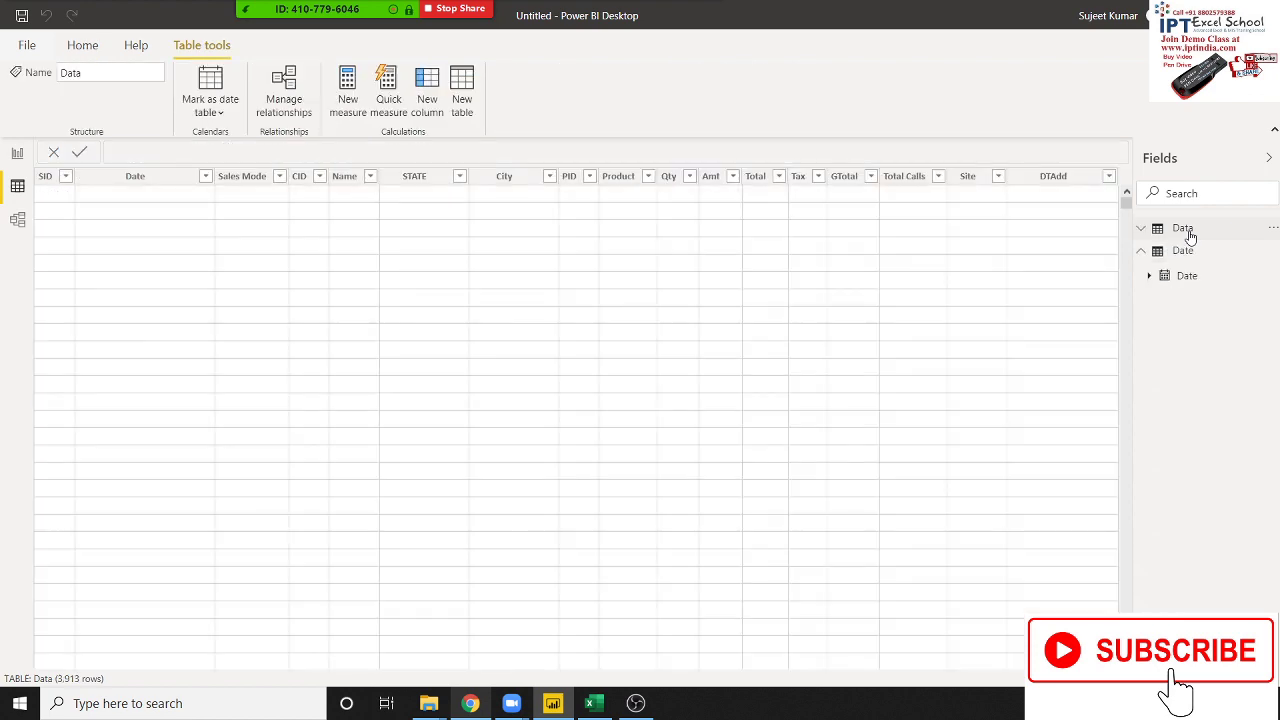
left_click(1186, 276)
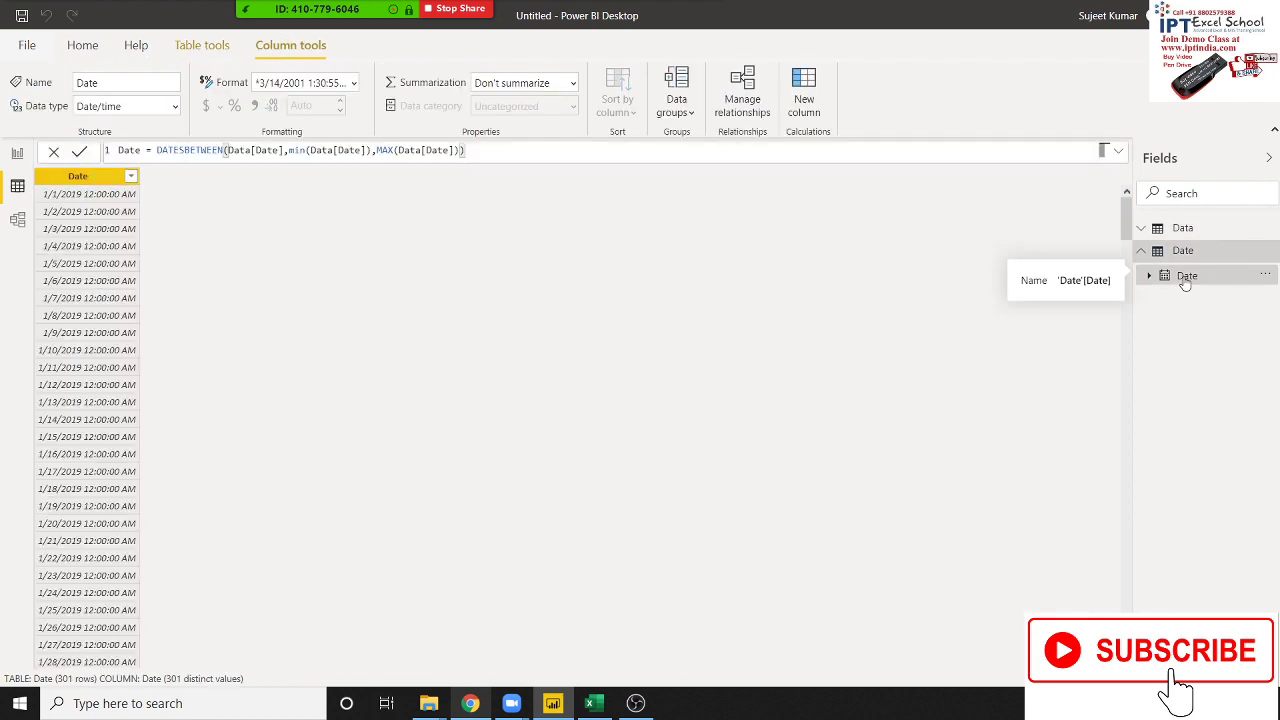
left_click(85, 217)
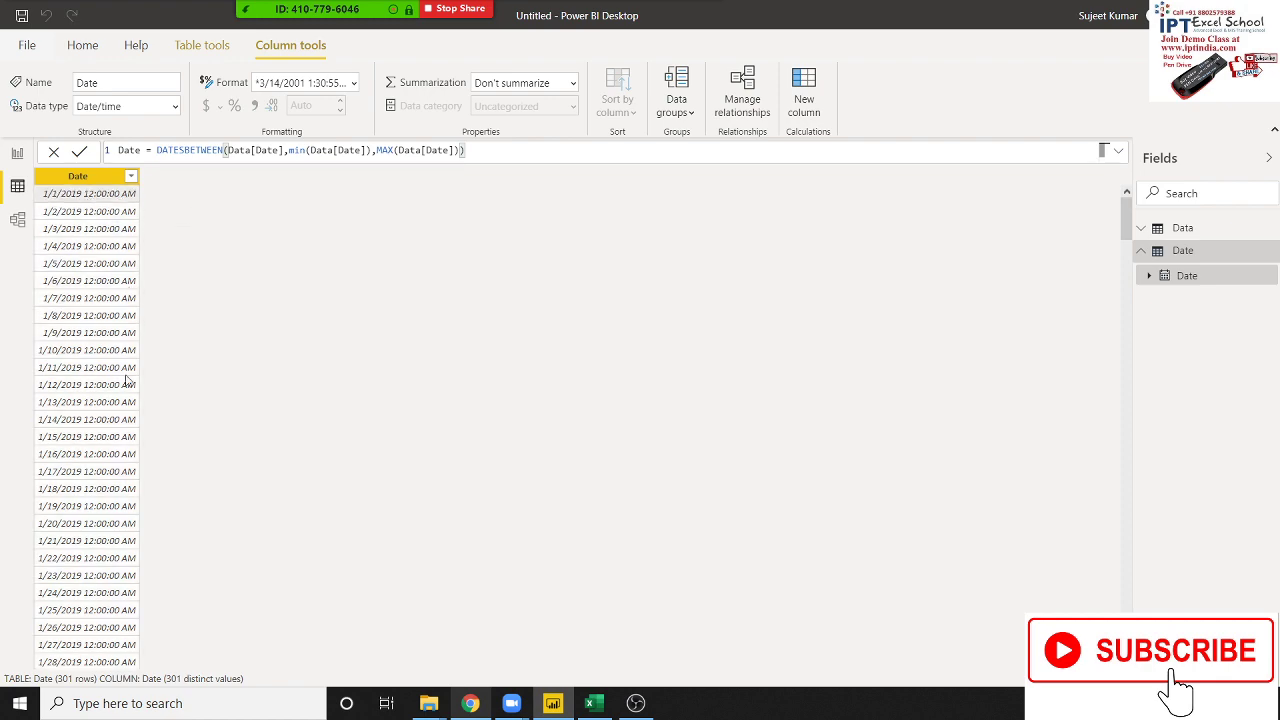
Step: Scroll through the 301 dates and back to the top, then return to the report page
scroll(146, 540, "down", 15)
scroll(146, 548, "down", 20)
scroll(146, 548, "down", 17)
scroll(146, 546, "down", 11)
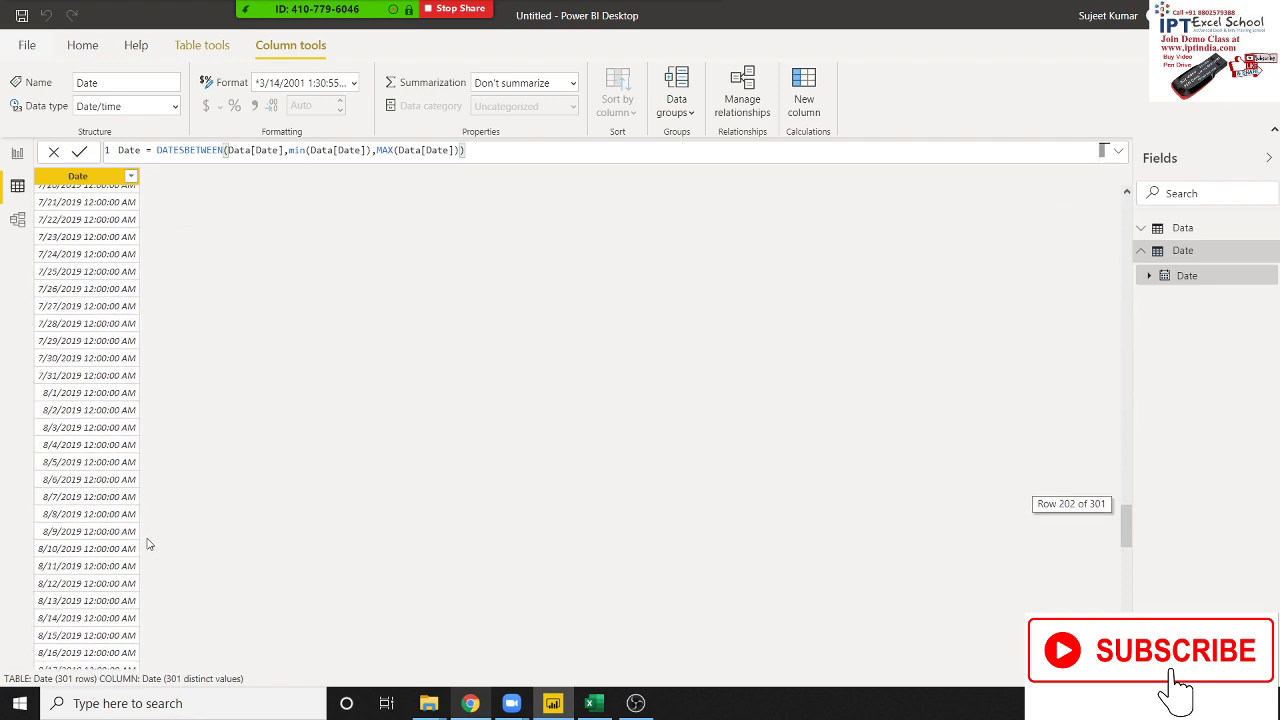
scroll(147, 545, "down", 19)
scroll(147, 544, "down", 8)
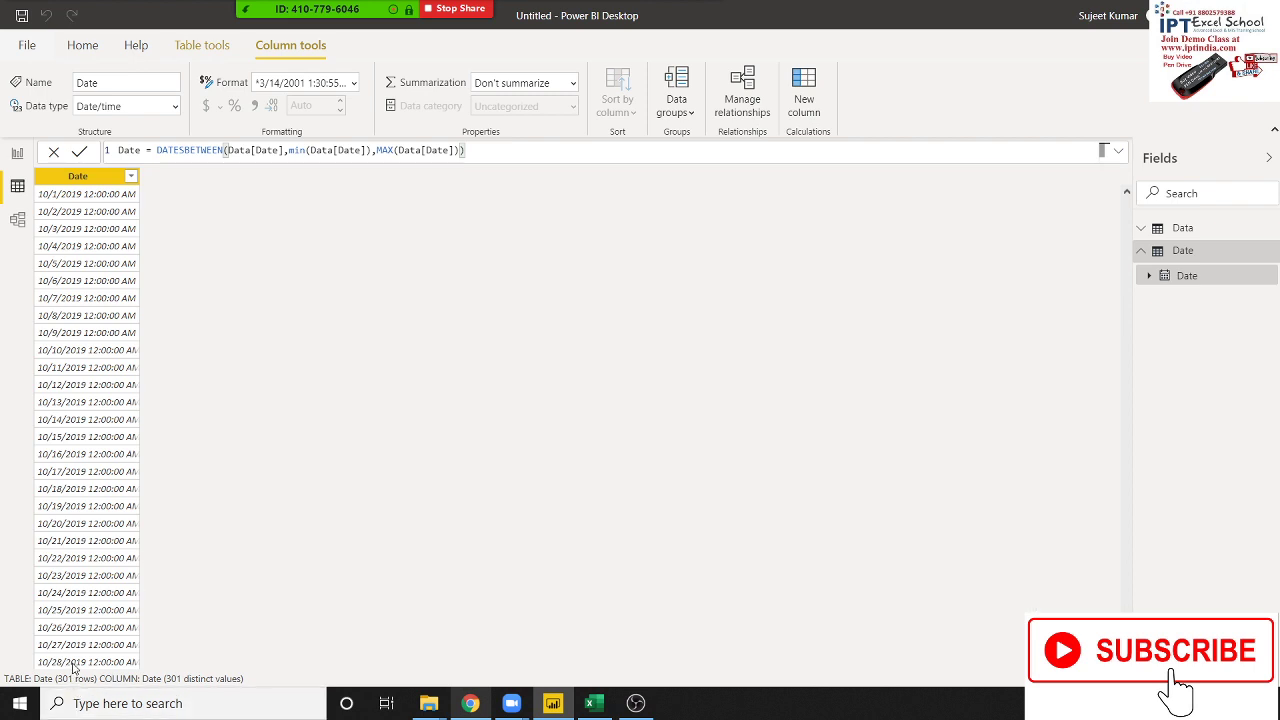
scroll(72, 665, "up", 6)
scroll(72, 662, "up", 10)
scroll(73, 658, "up", 13)
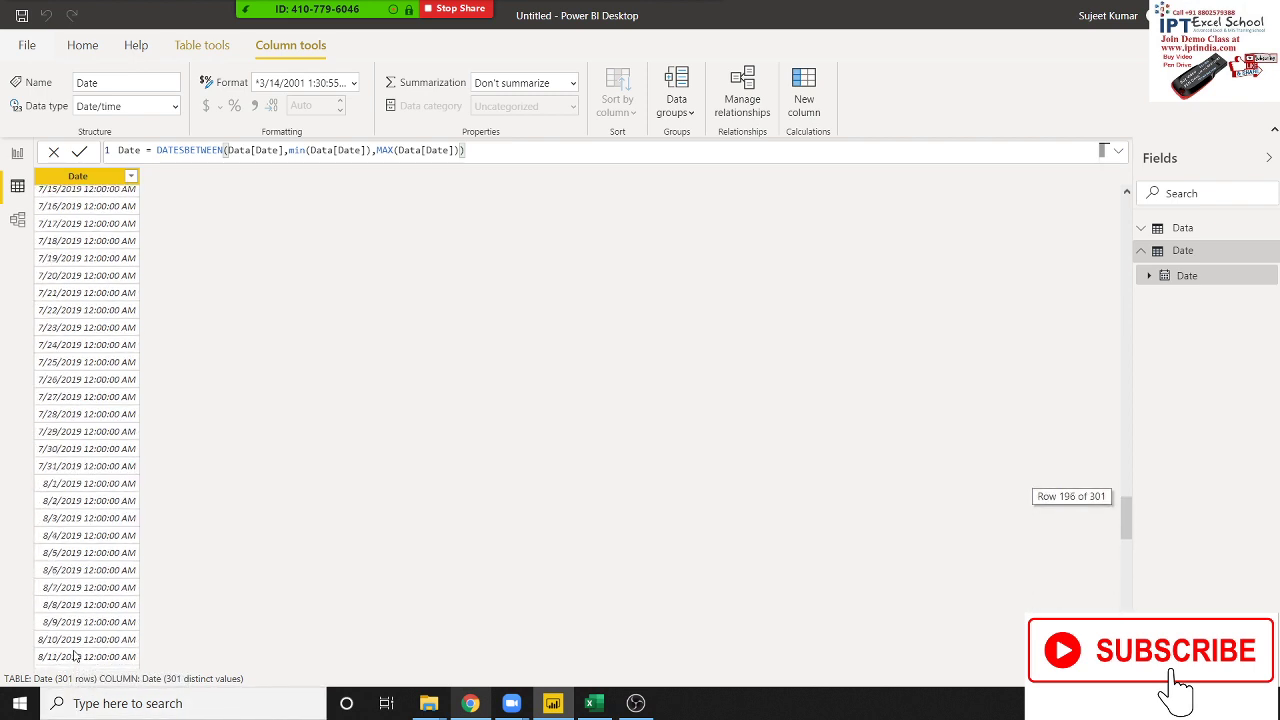
scroll(73, 653, "up", 14)
scroll(73, 654, "up", 19)
scroll(73, 655, "up", 19)
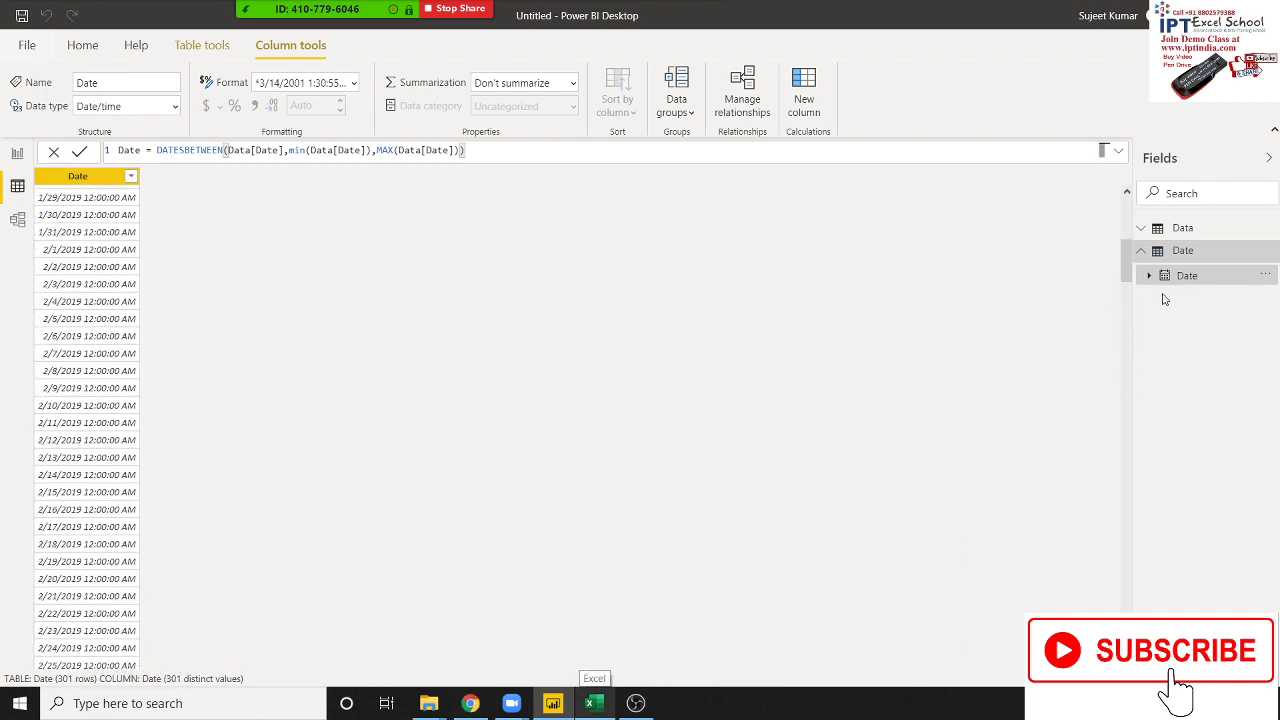
scroll(483, 514, "up", 5)
scroll(483, 514, "up", 5)
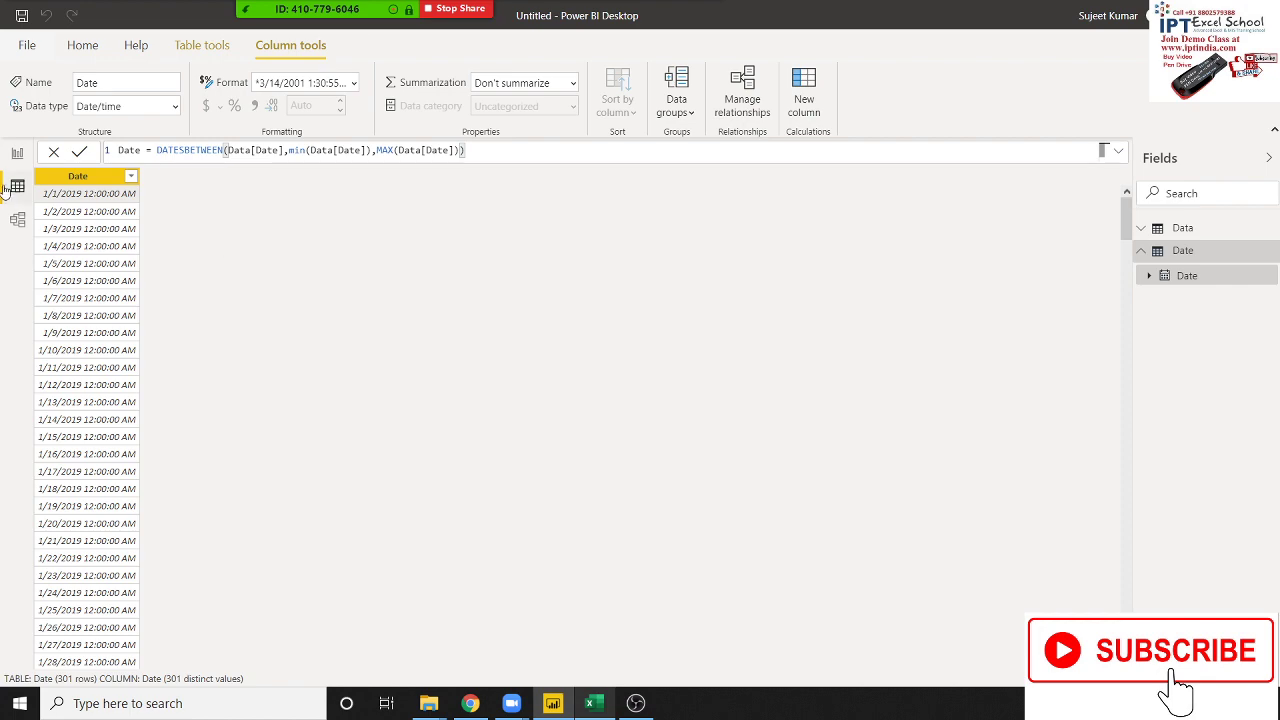
left_click(17, 155)
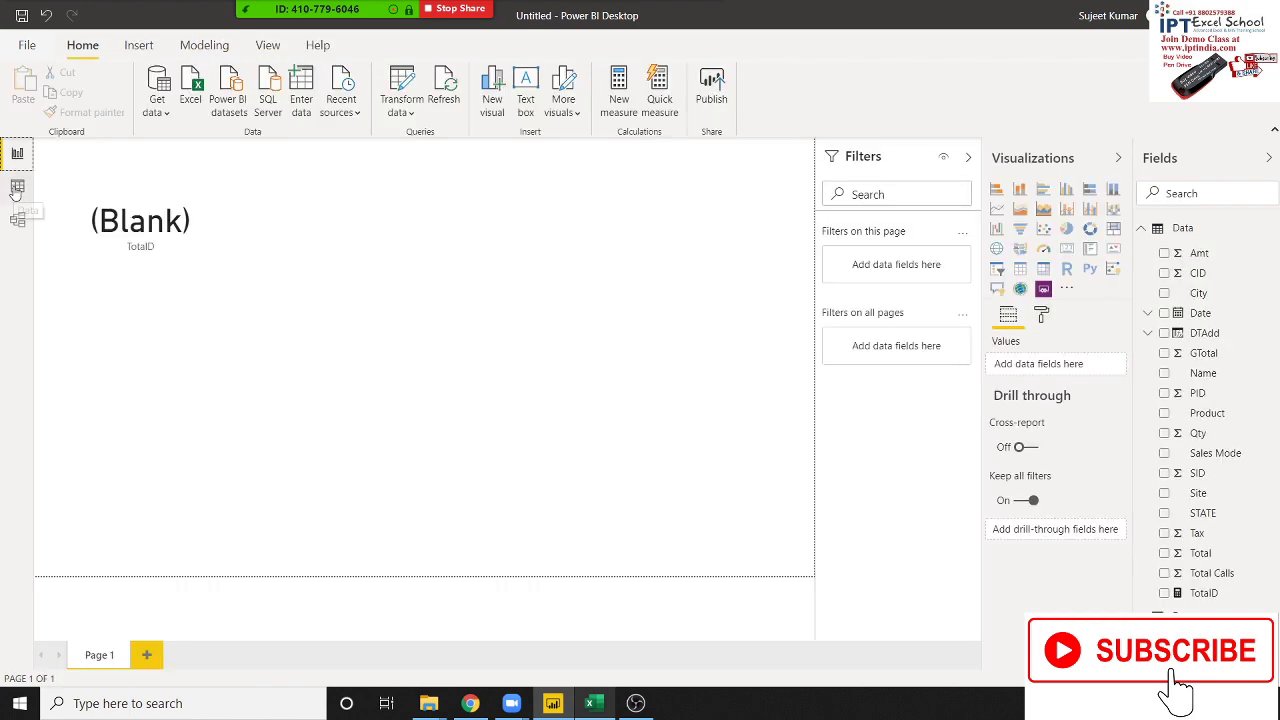
Step: Select the TotalID card and open its measure formula
left_click(17, 187)
left_click(17, 155)
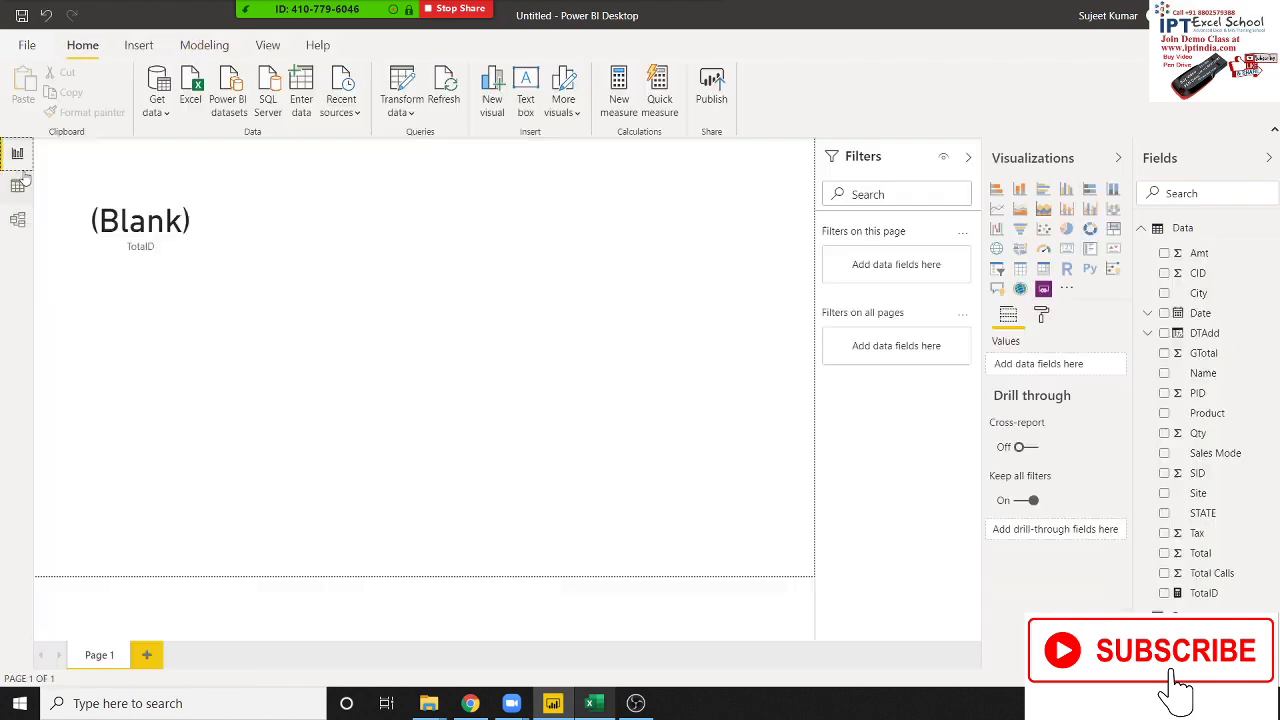
left_click(160, 228)
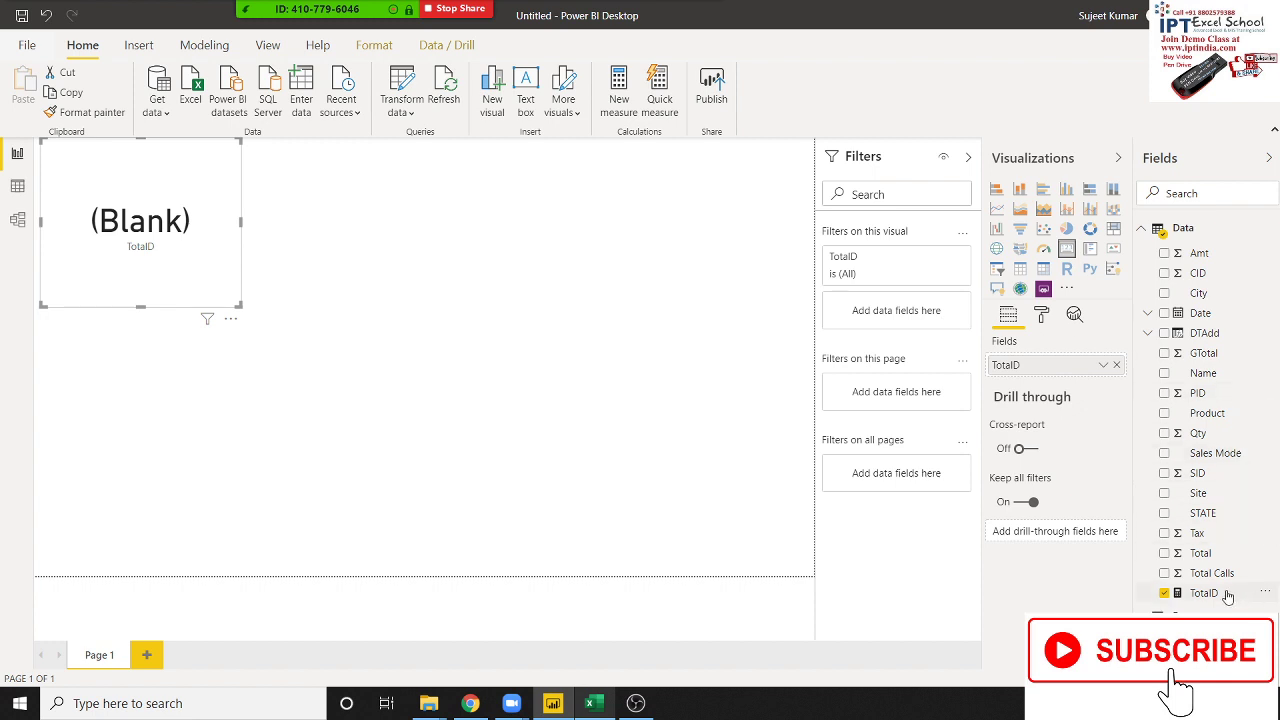
left_click(1228, 595)
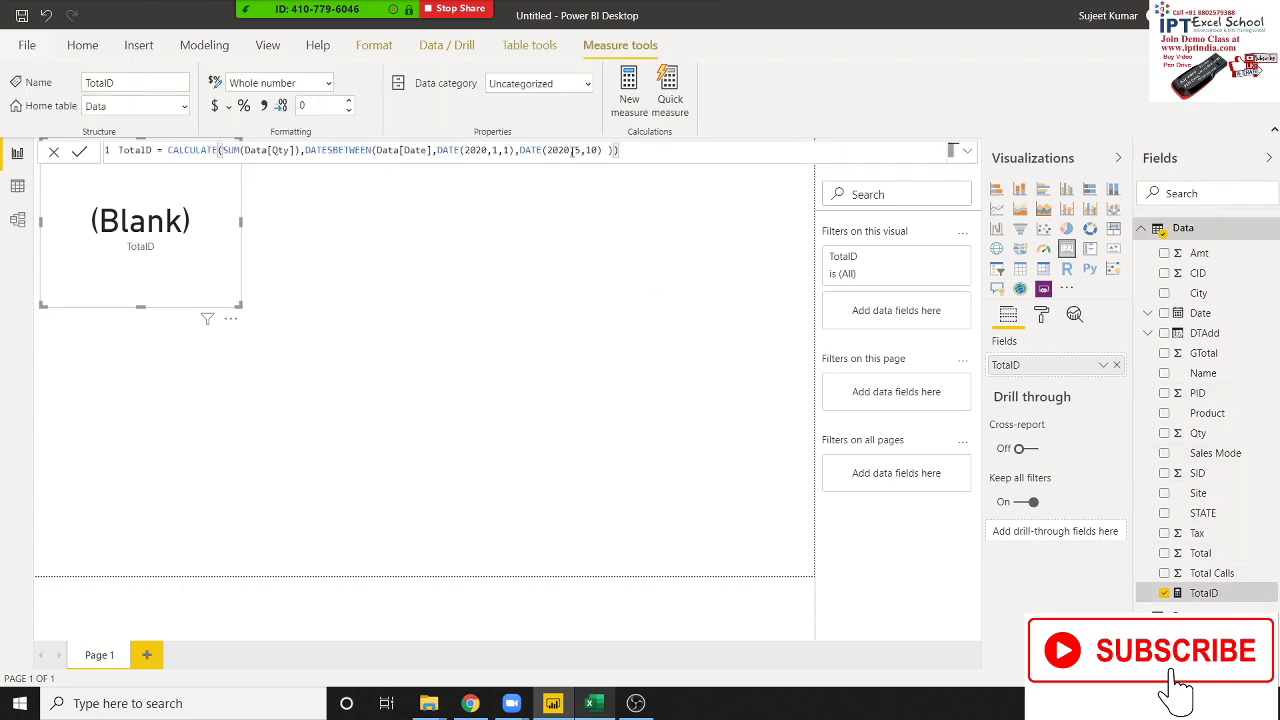
Step: Change both DATE years in TotalID from 2020 to 2019 so the card shows 86K
left_click(481, 152)
type("22")
key("BackSpace")
key("BackSpace")
key("BackSpace")
key("BackSpace")
type("1")
type("9")
double_click(570, 150)
type("219")
key("BackSpace")
key("BackSpace")
key("BackSpace")
key("BackSpace")
key("BackSpace")
key("BackSpace")
key("BackSpace")
type("2019")
key("Return")
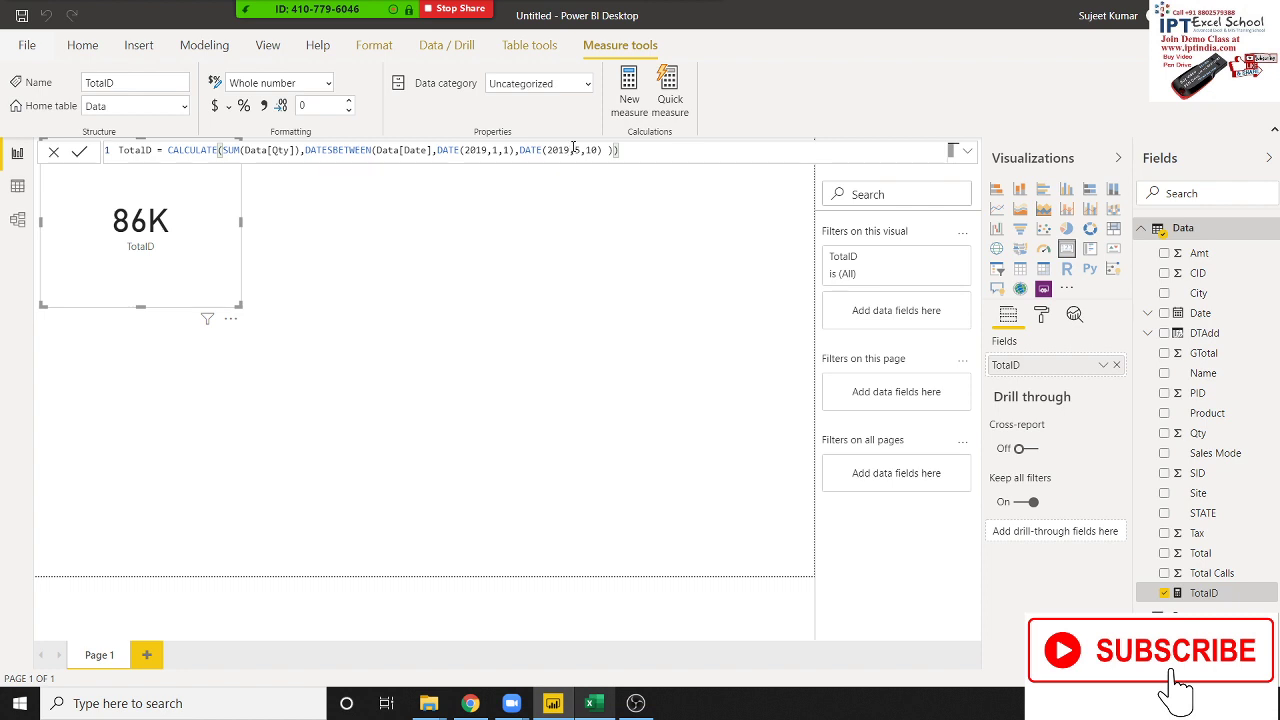
left_click_drag(305, 152, 601, 161)
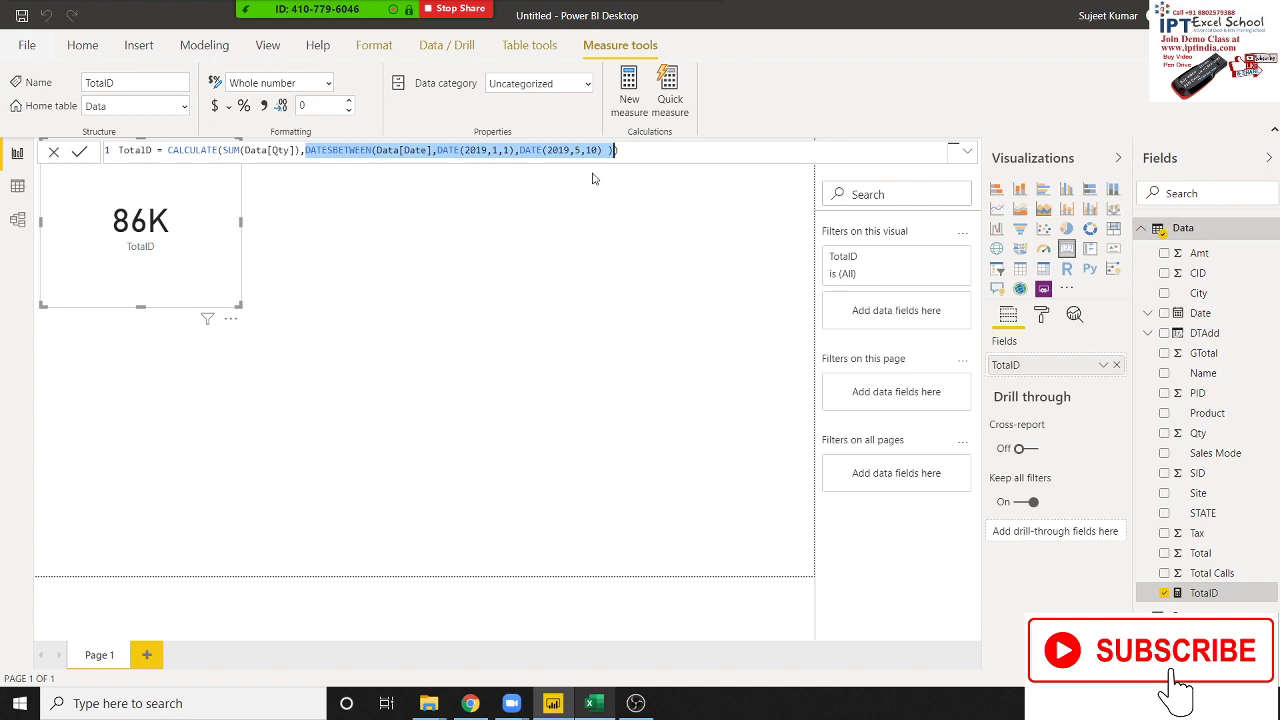
Step: Select DATESBETWEEN in the formula bar and switch to its documentation in Chrome
double_click(366, 150)
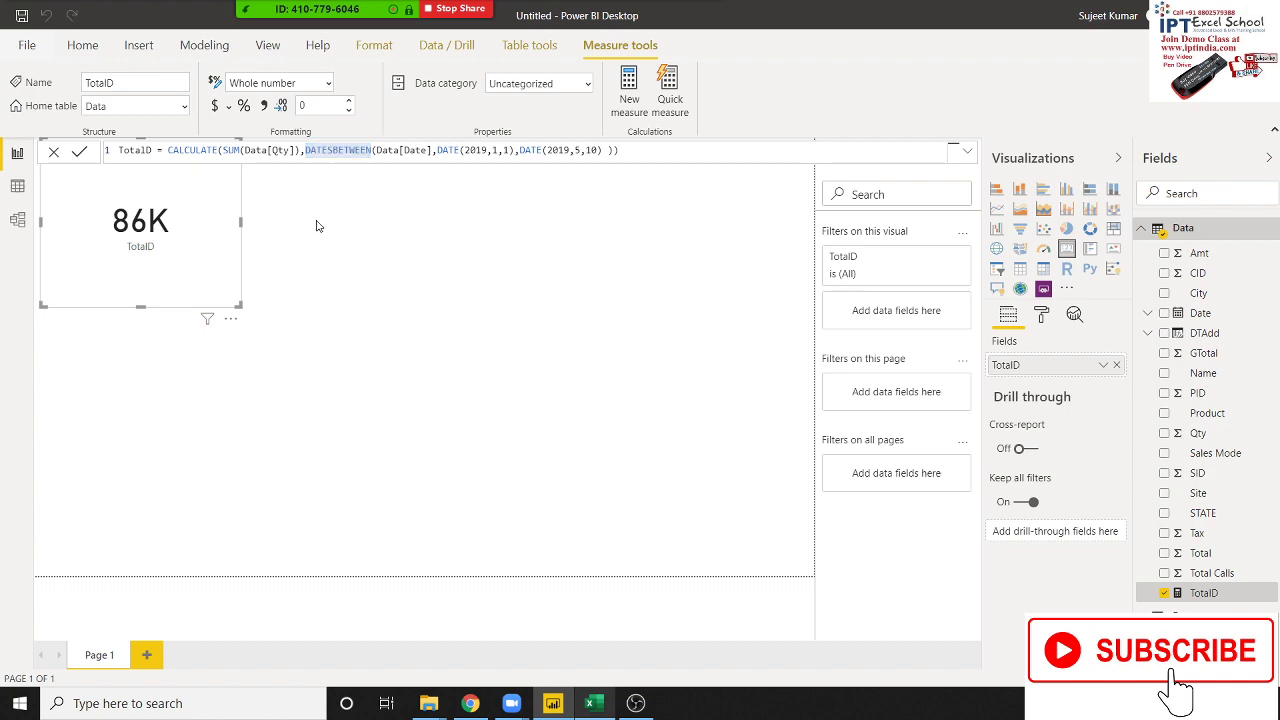
key("alt+Tab")
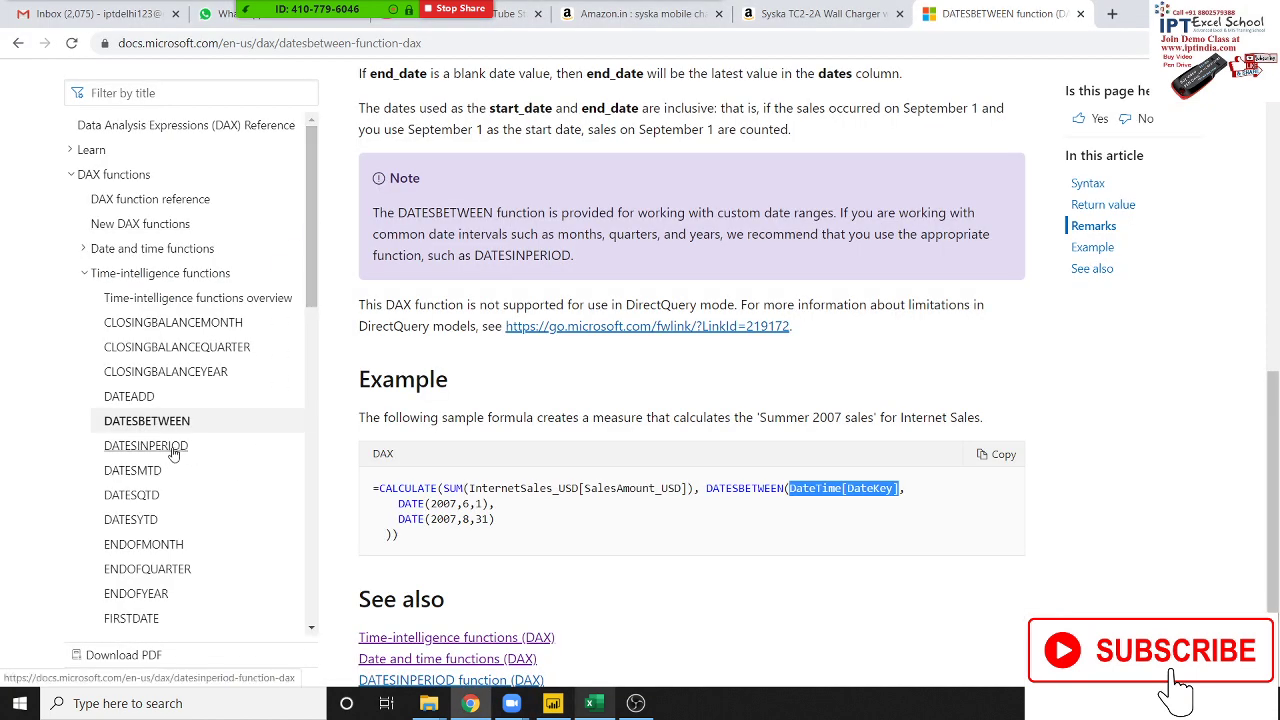
Step: Open the DATESINPERIOD reference and study its start_date, number_of_intervals and interval syntax
left_click(178, 450)
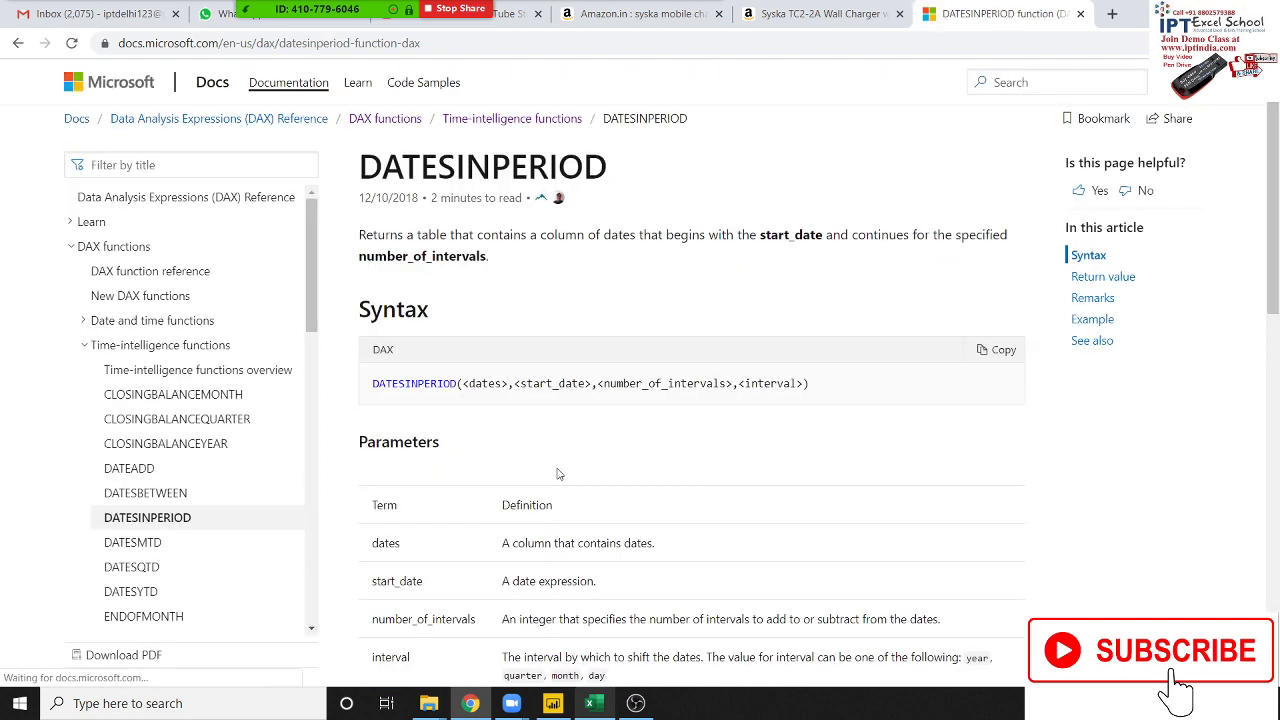
double_click(548, 383)
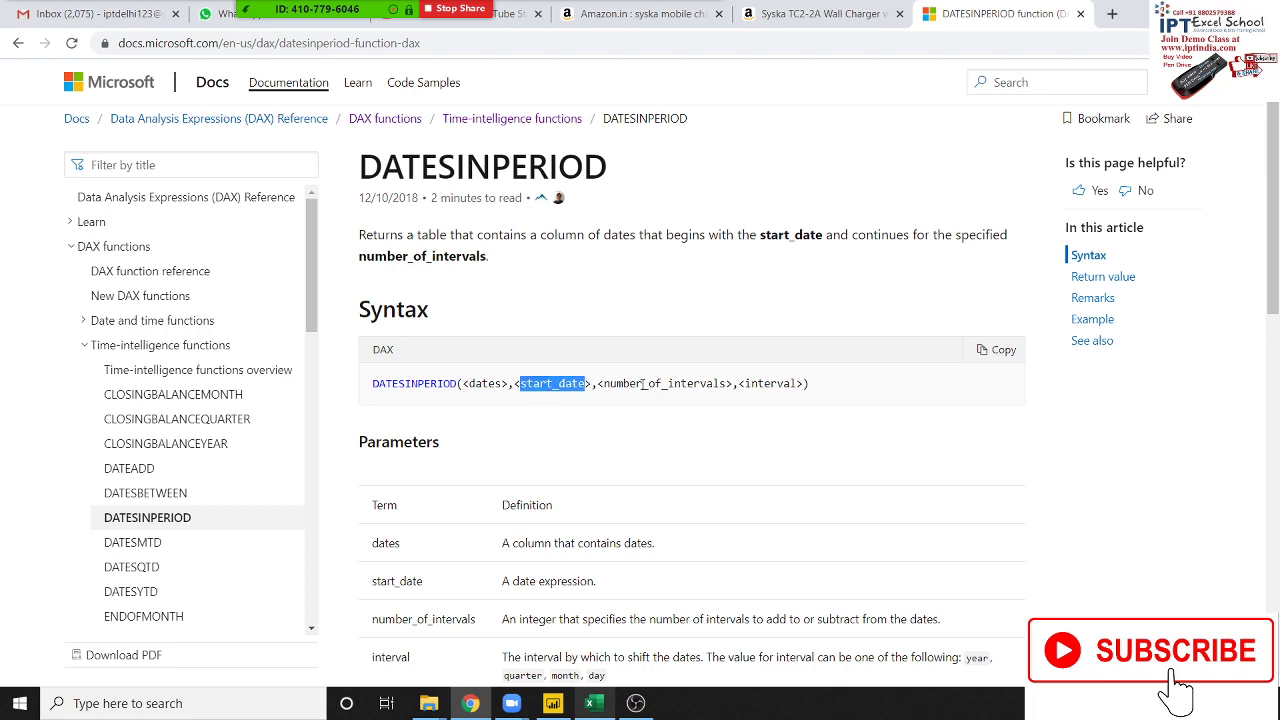
double_click(643, 384)
double_click(767, 384)
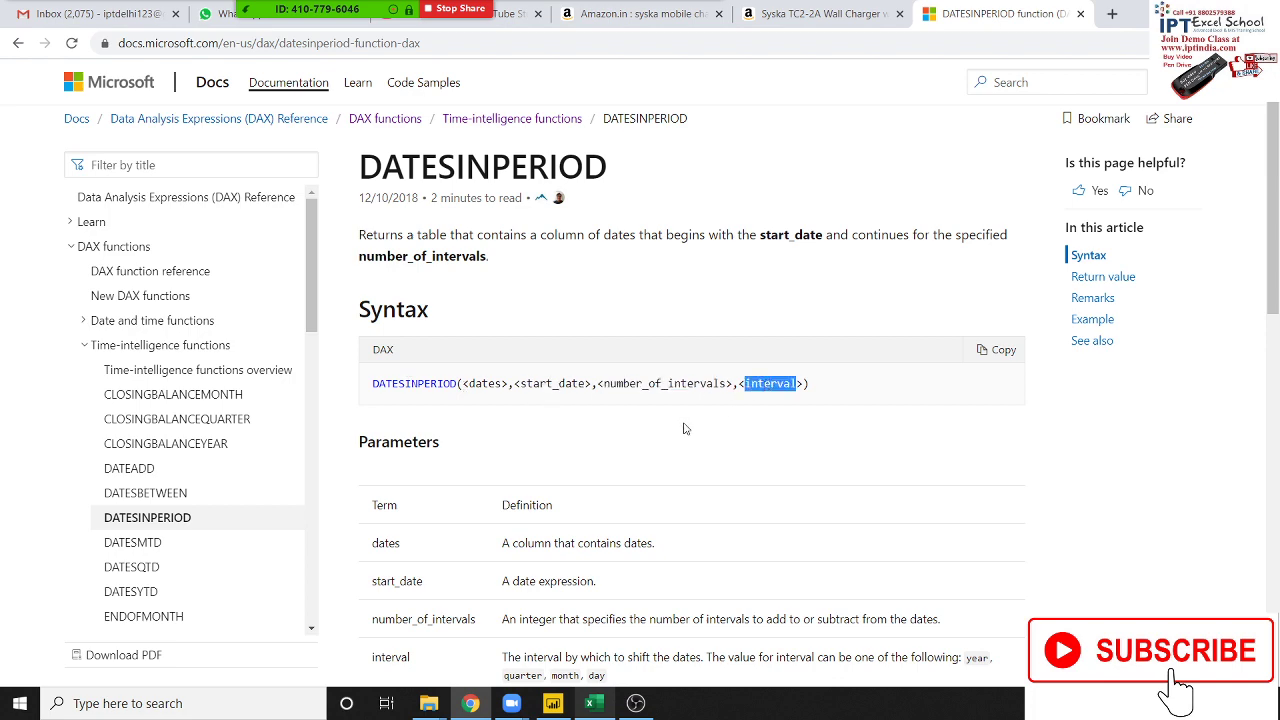
scroll(685, 428, "down", 3)
scroll(685, 428, "down", 2)
scroll(685, 428, "down", 3)
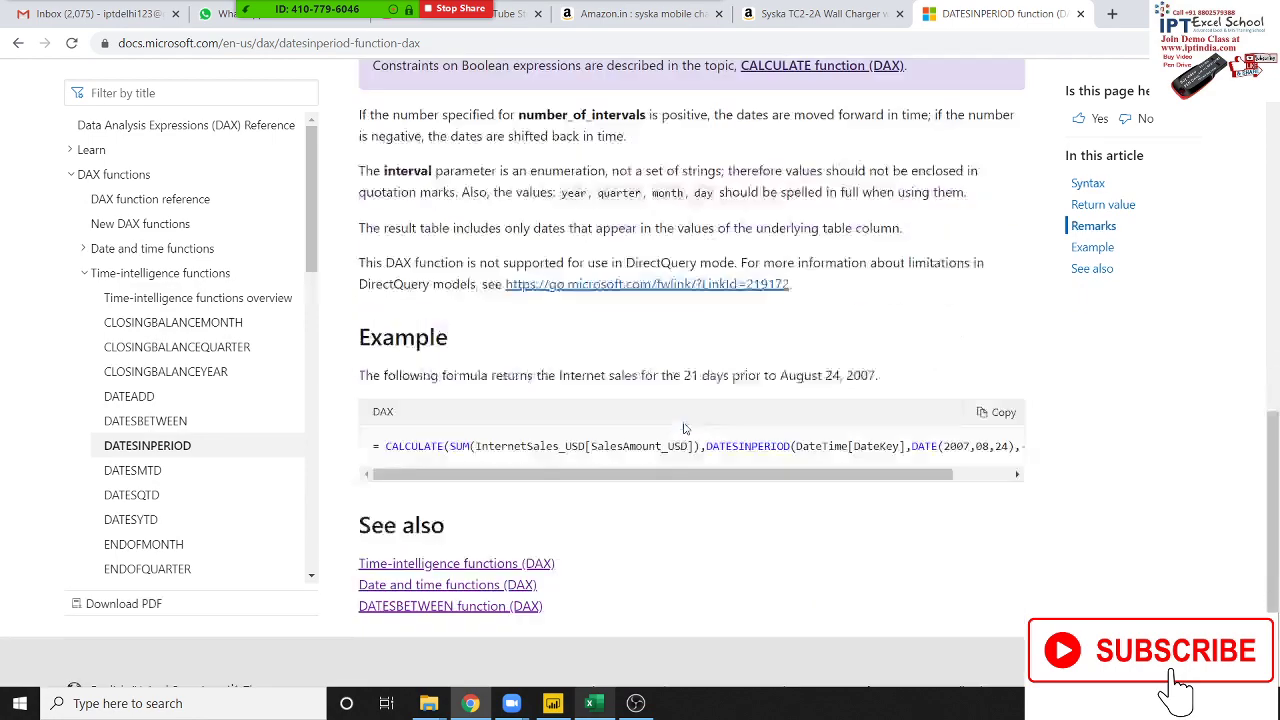
scroll(620, 445, "up", 3)
scroll(620, 445, "up", 1)
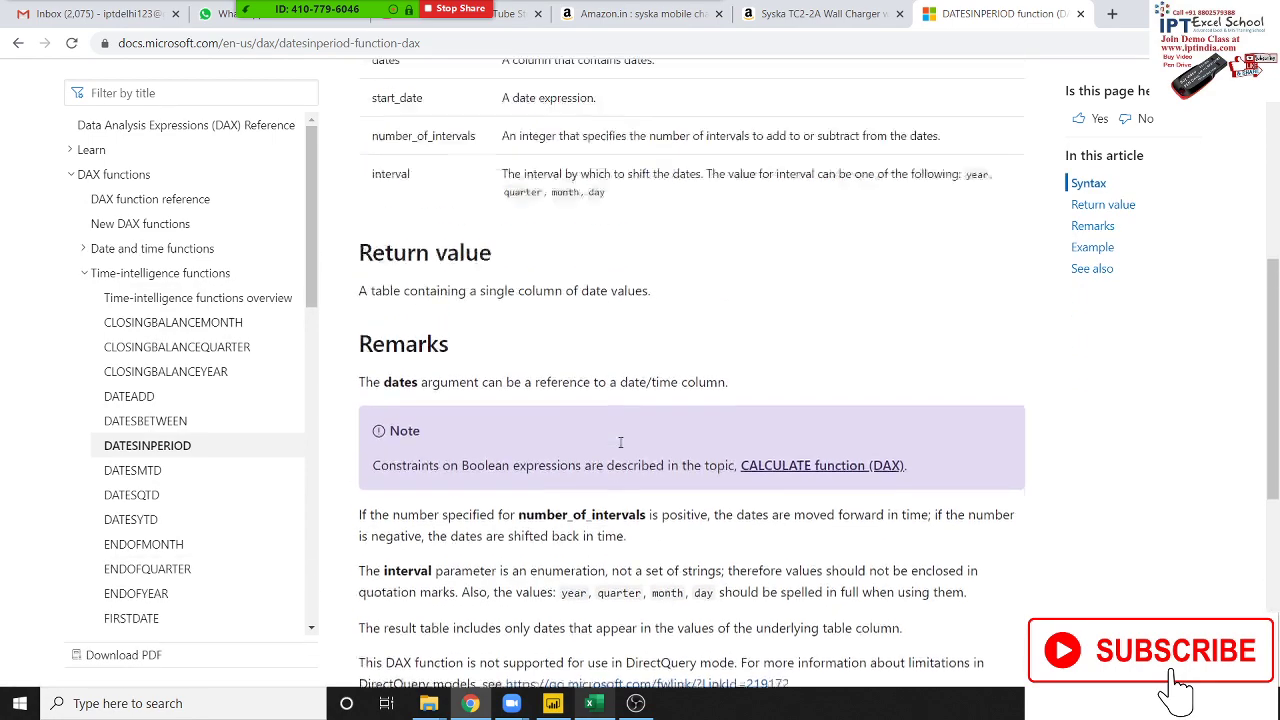
scroll(620, 445, "up", 1)
scroll(620, 445, "up", 2)
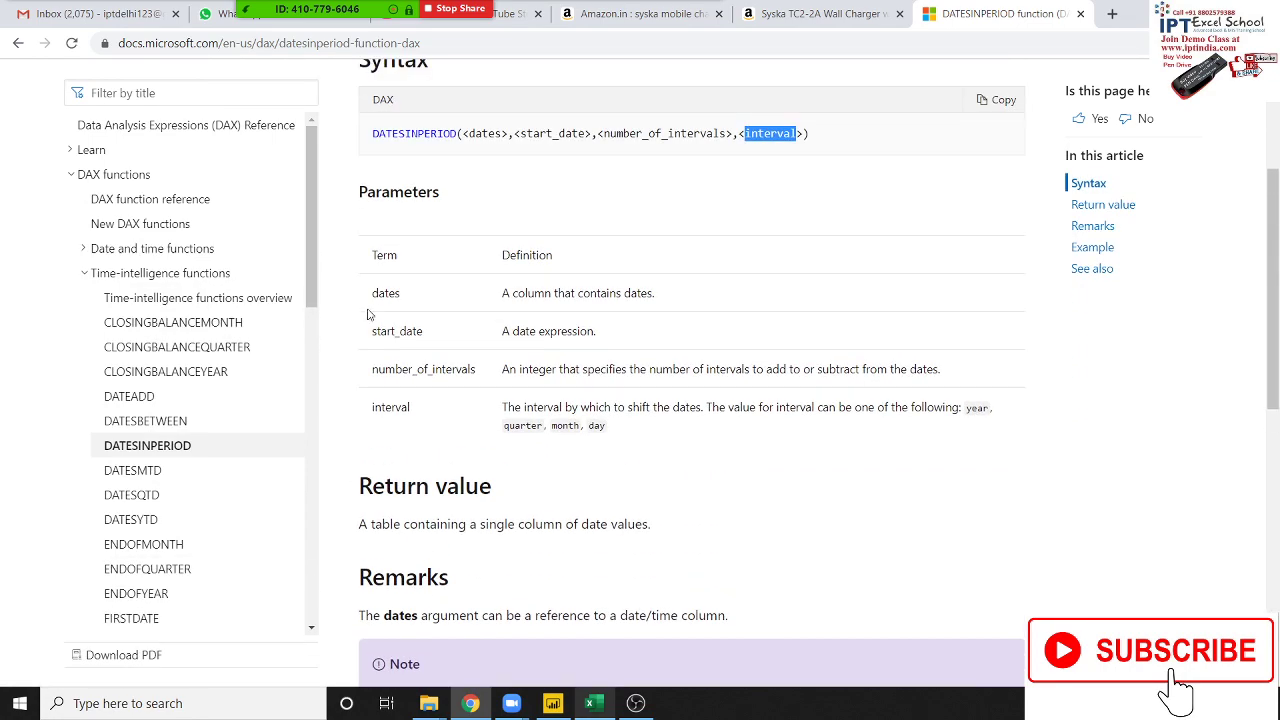
Step: Review the dates, start_date and number_of_intervals definitions, then return to Power BI Desktop
left_click_drag(512, 296, 658, 296)
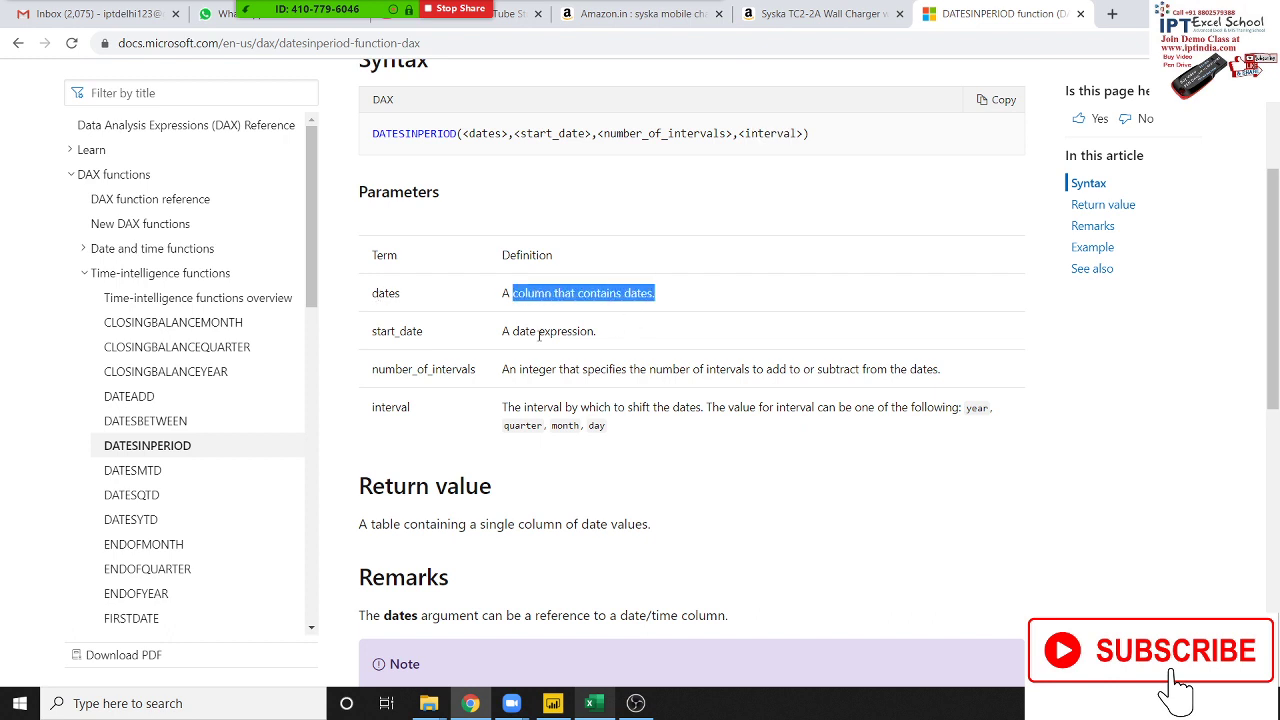
left_click(400, 332)
double_click(400, 332)
triple_click(498, 334)
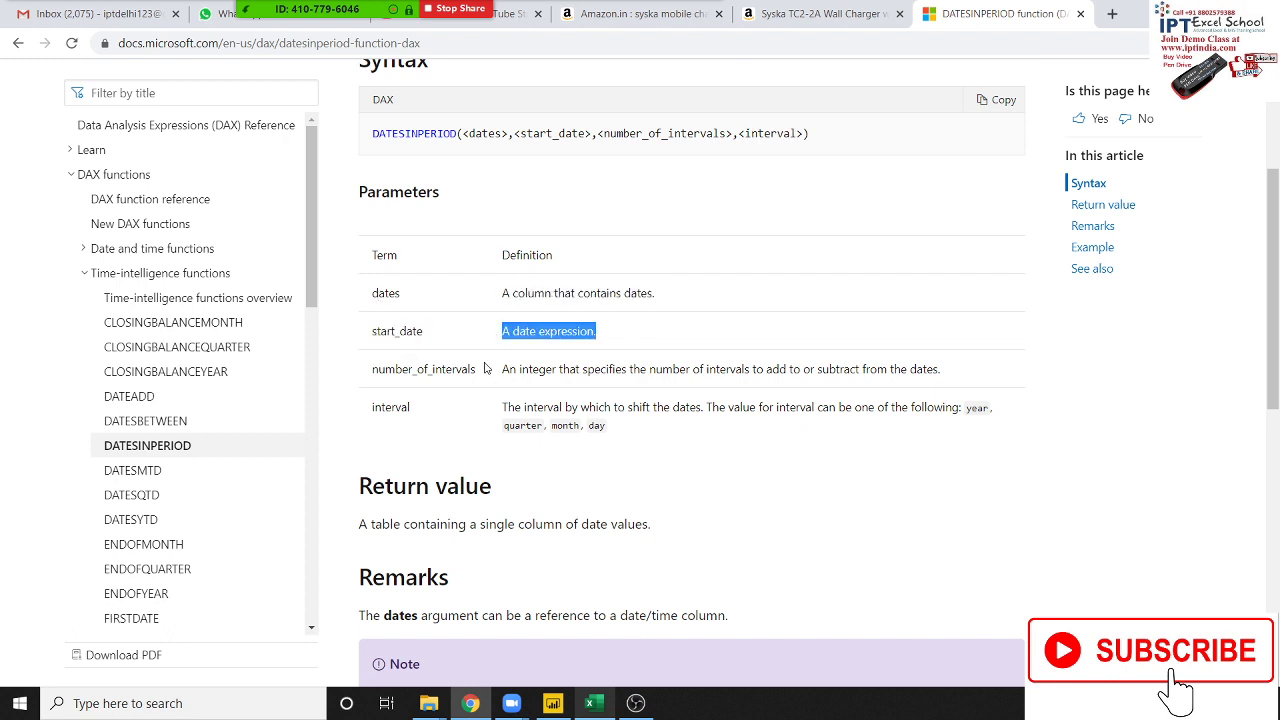
double_click(478, 371)
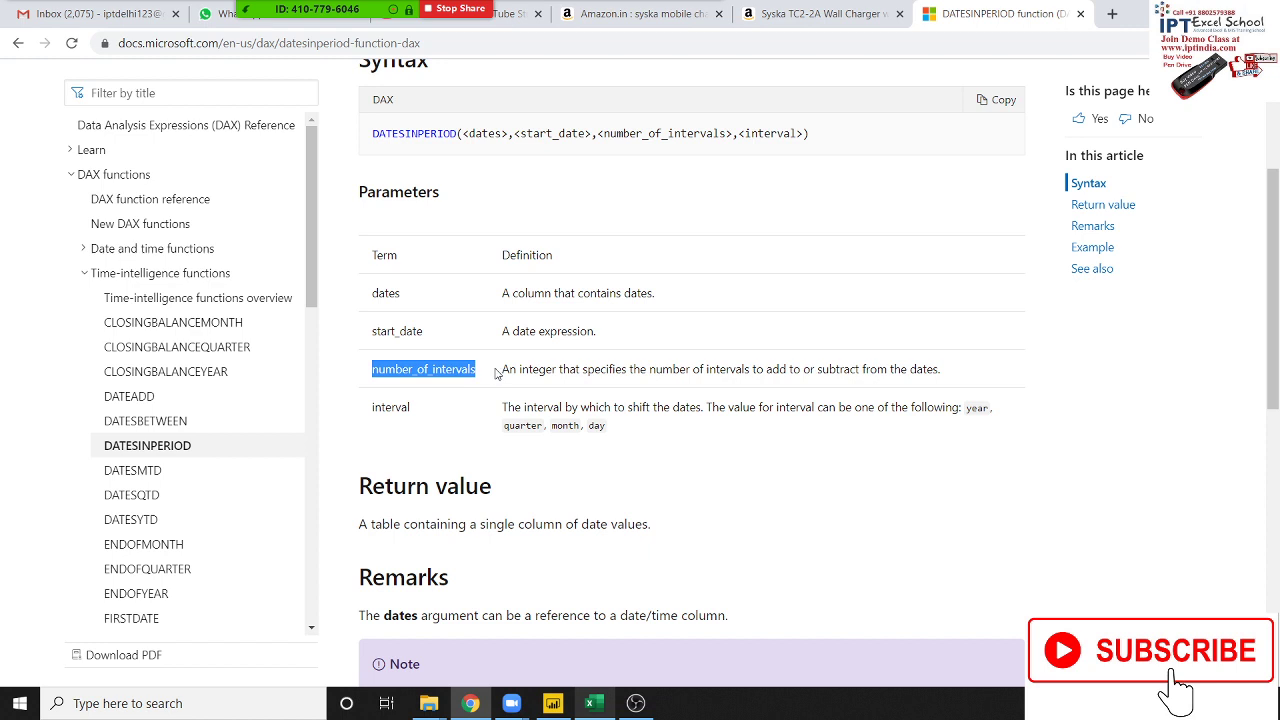
triple_click(672, 369)
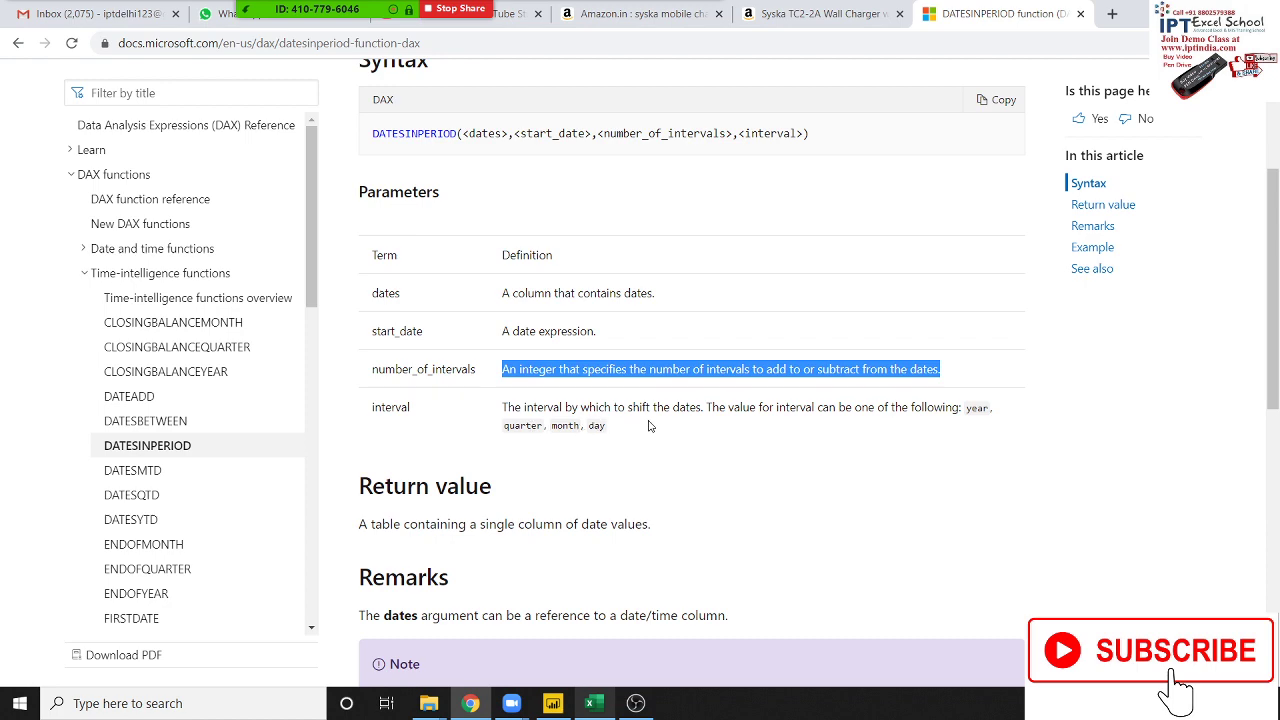
left_click(651, 425)
key("alt+Tab")
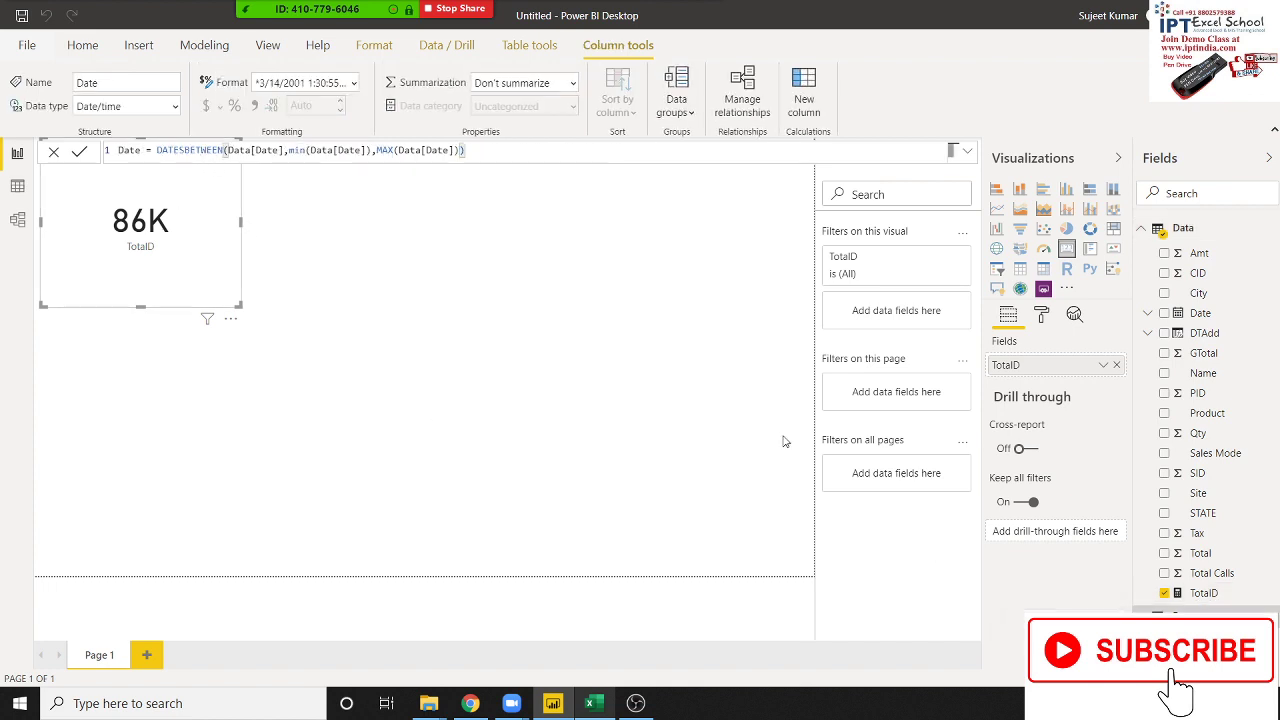
Step: In the Date table, replace DATESBETWEEN with DATESINPERIOD over Data[Date]
left_click(17, 186)
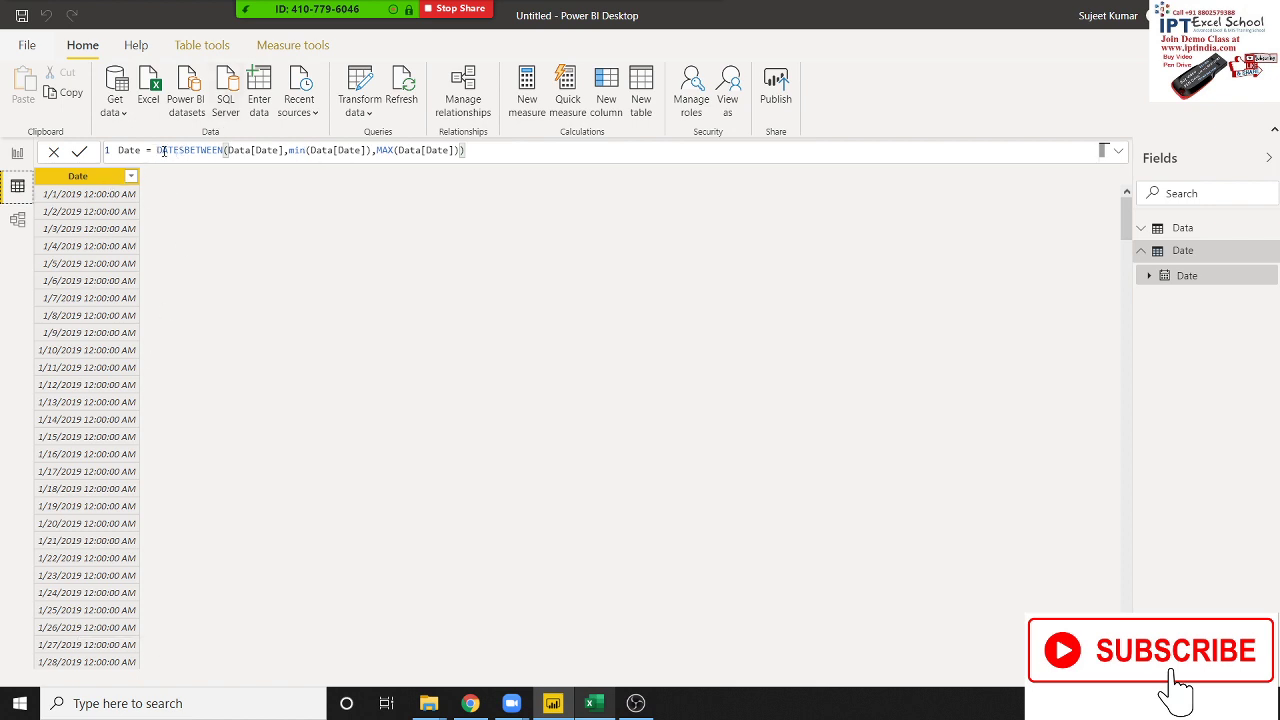
left_click_drag(158, 151, 618, 155)
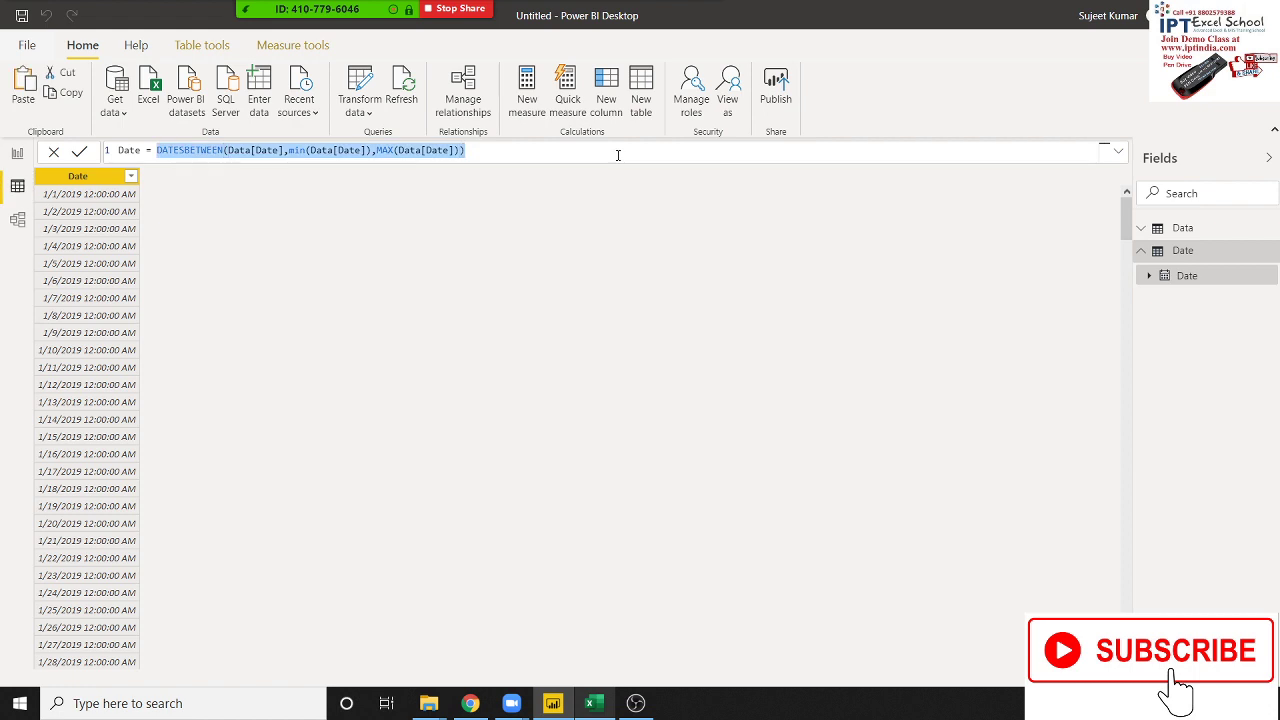
type("date")
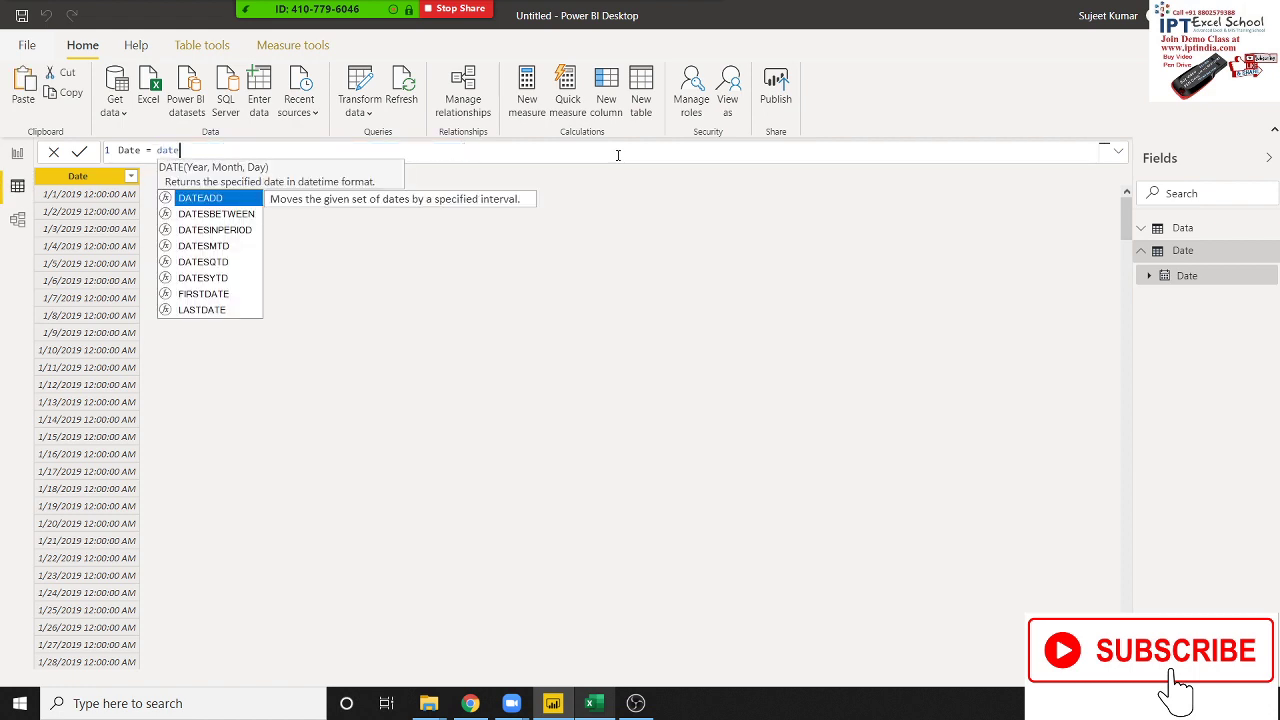
key("Down")
key("Down")
key("Tab")
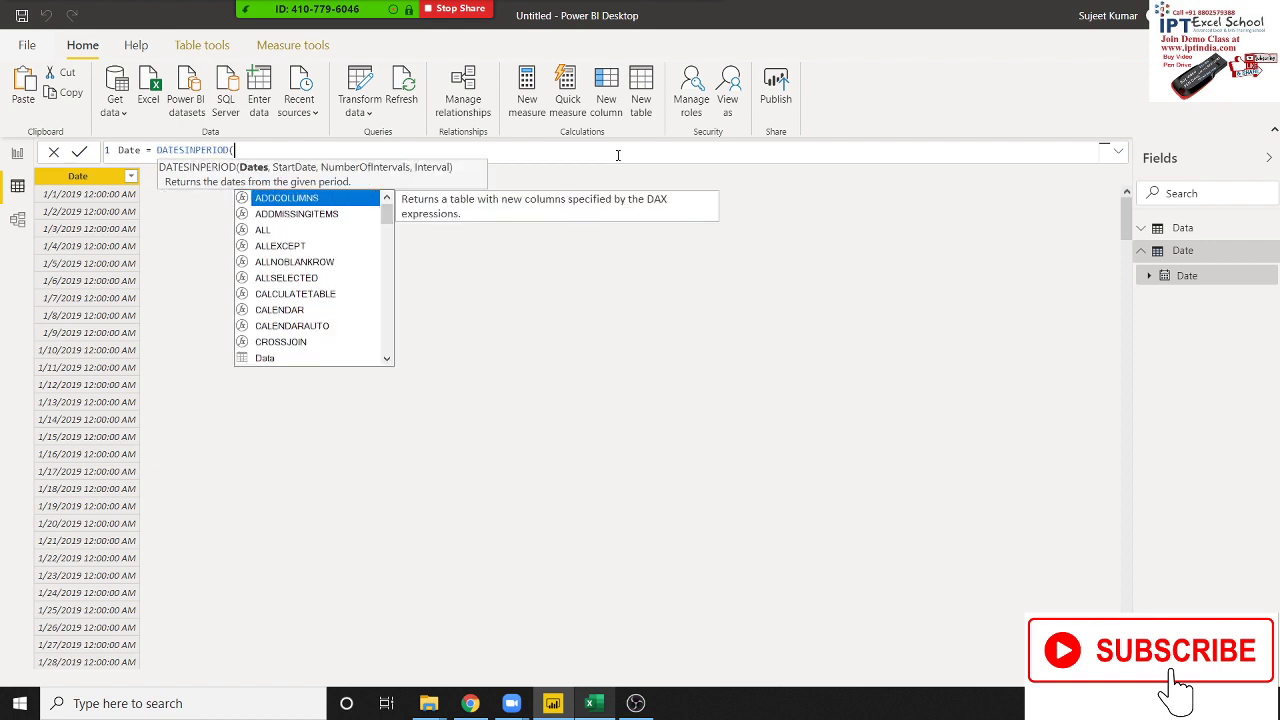
key("Down")
key("Up")
key("Down")
key("Down")
key("Down")
key("Down")
key("Down")
key("Down")
key("Down")
key("Down")
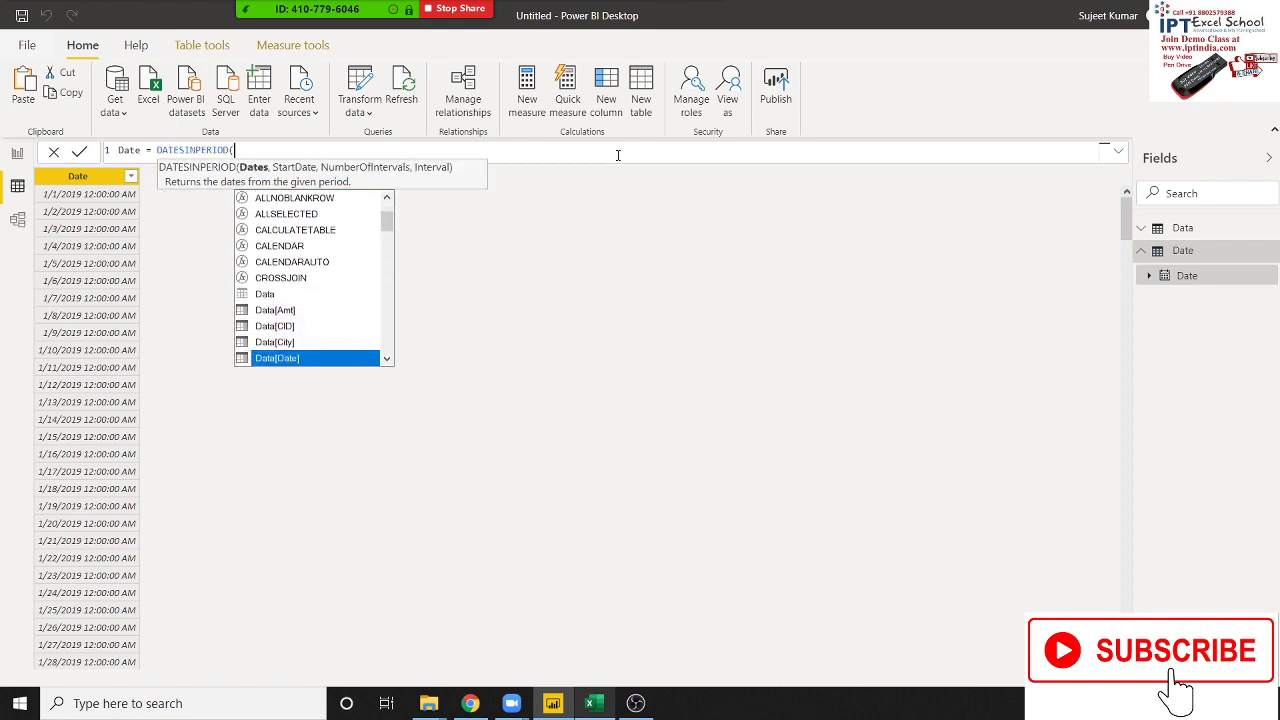
key("Down")
key("Up")
key("Tab")
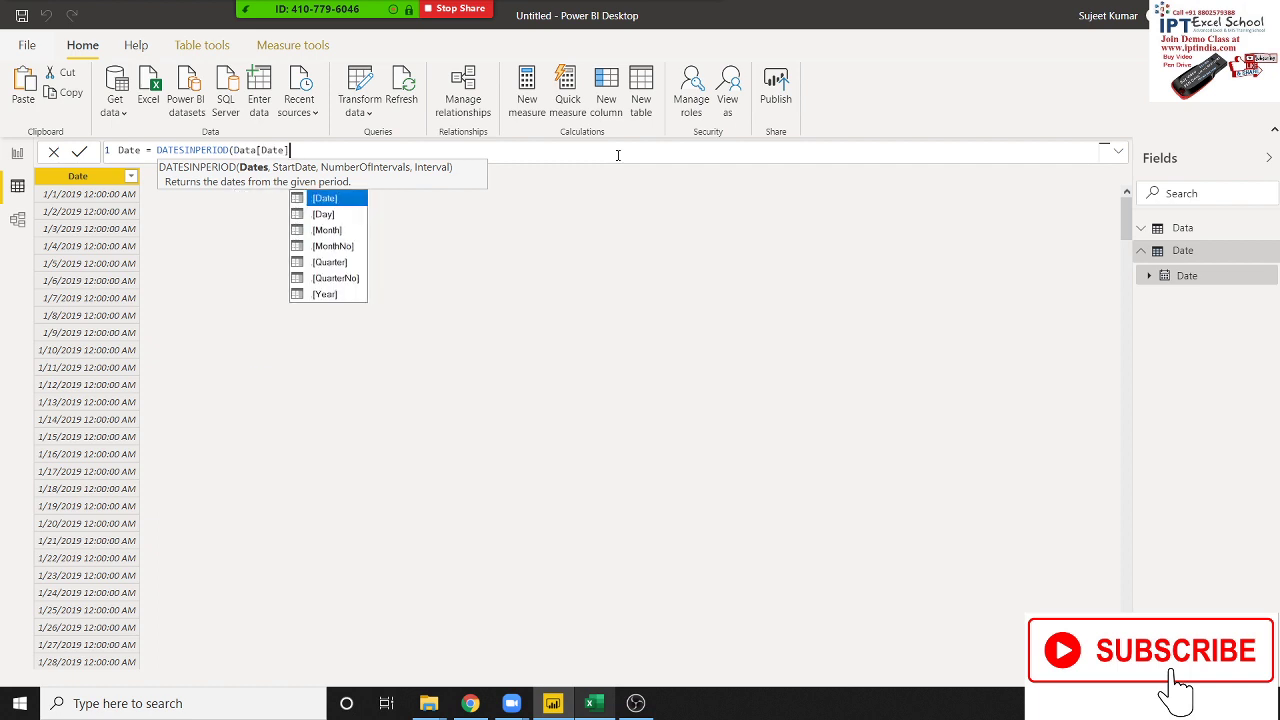
Step: Add DATE(2019,1,1) as the start and 3 intervals, committing without an interval keyword
type(",")
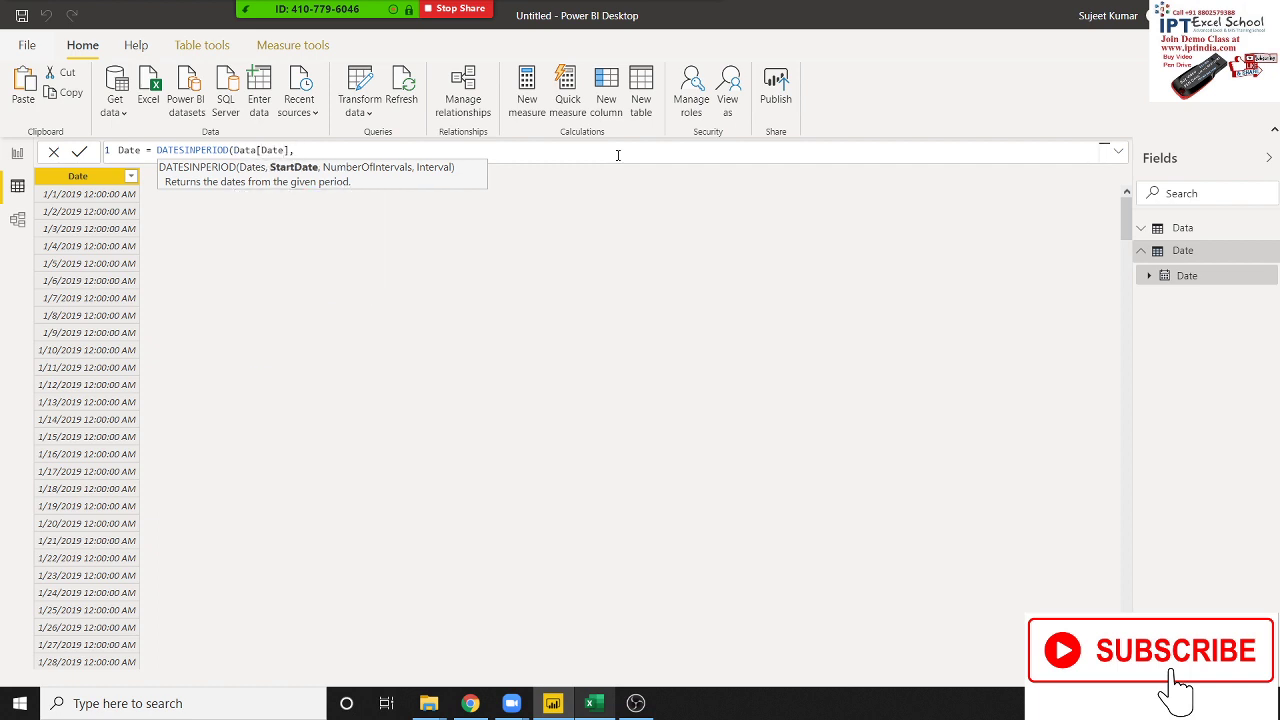
type("date")
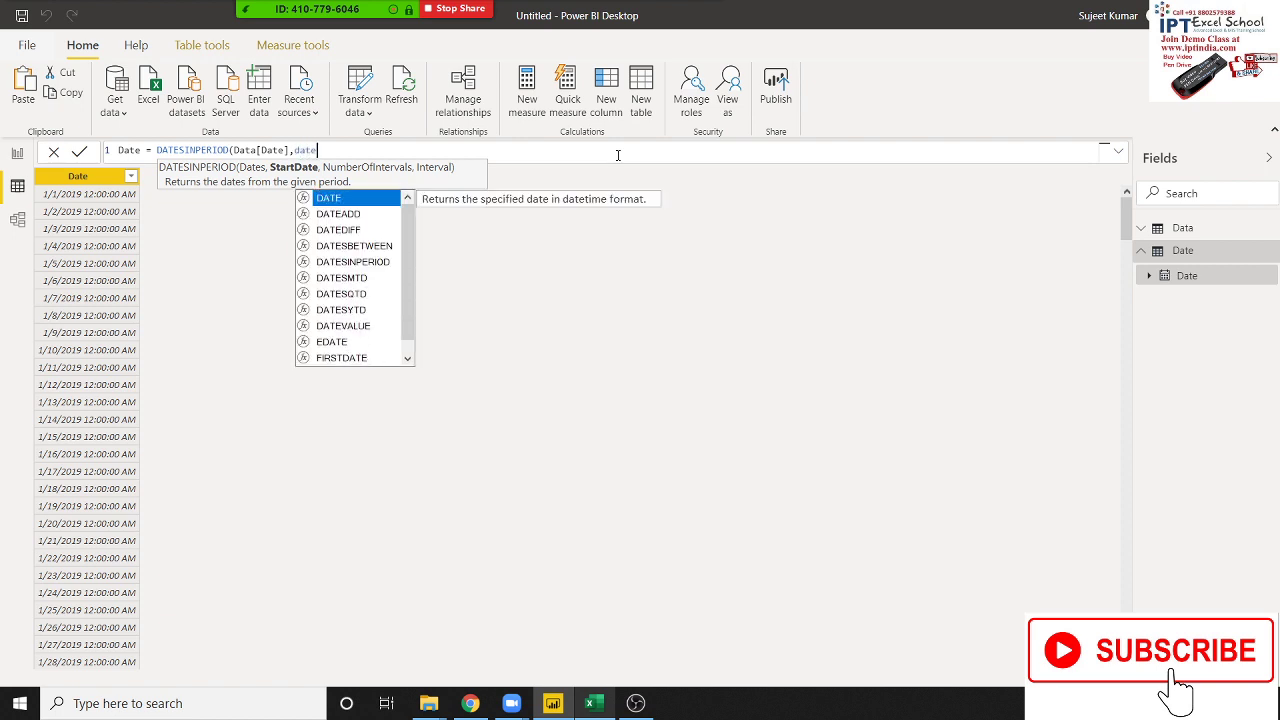
key("Tab")
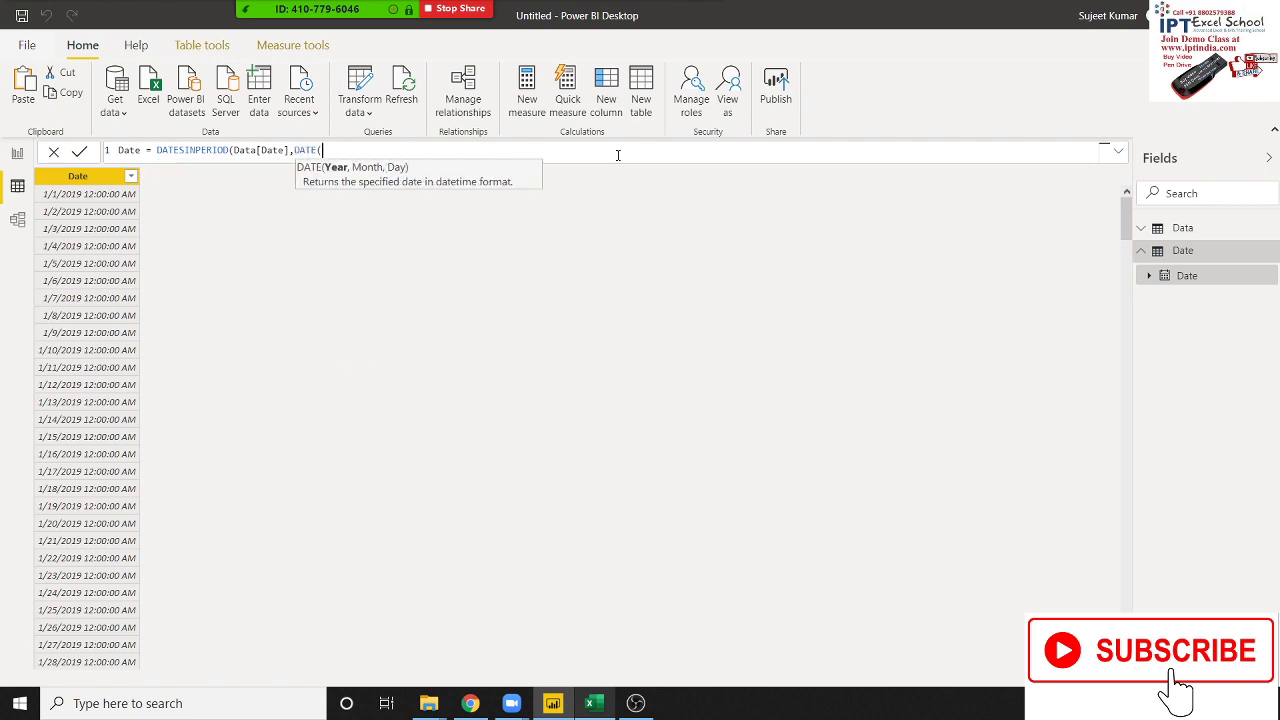
type("2019")
type(",1")
type(",1,")
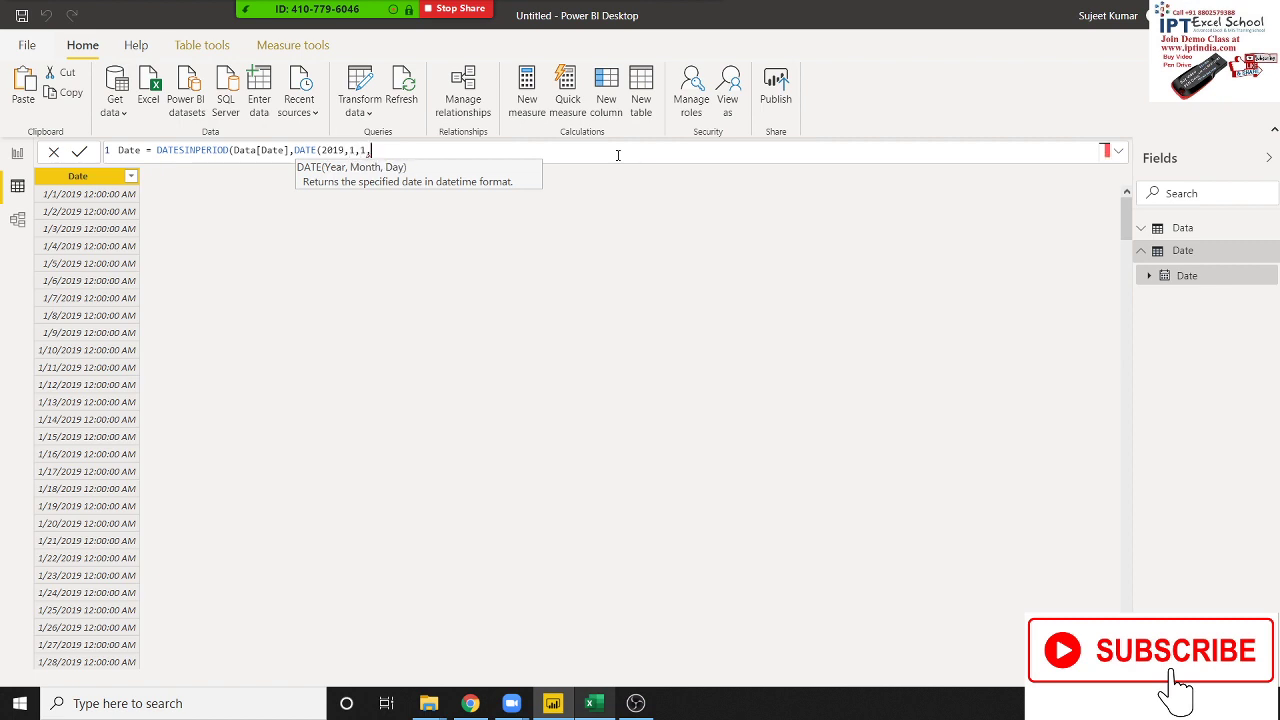
key("BackSpace")
type("),")
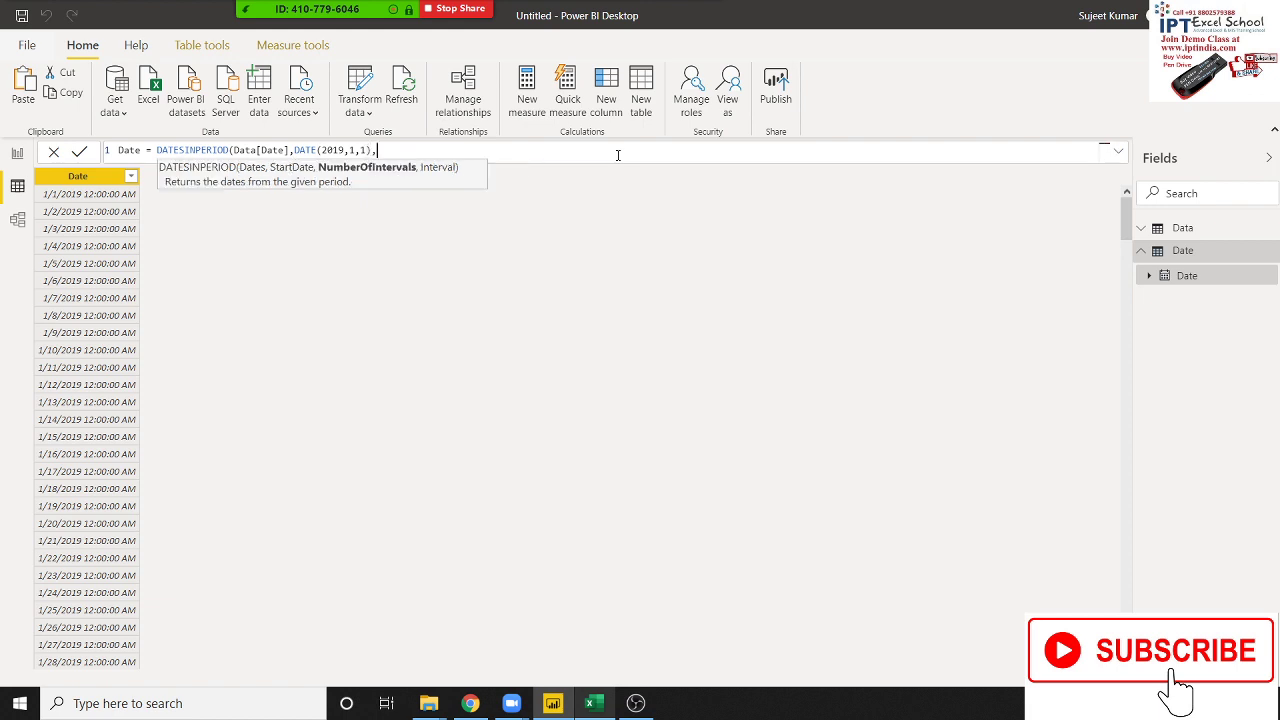
type("3")
type(",")
key("Down")
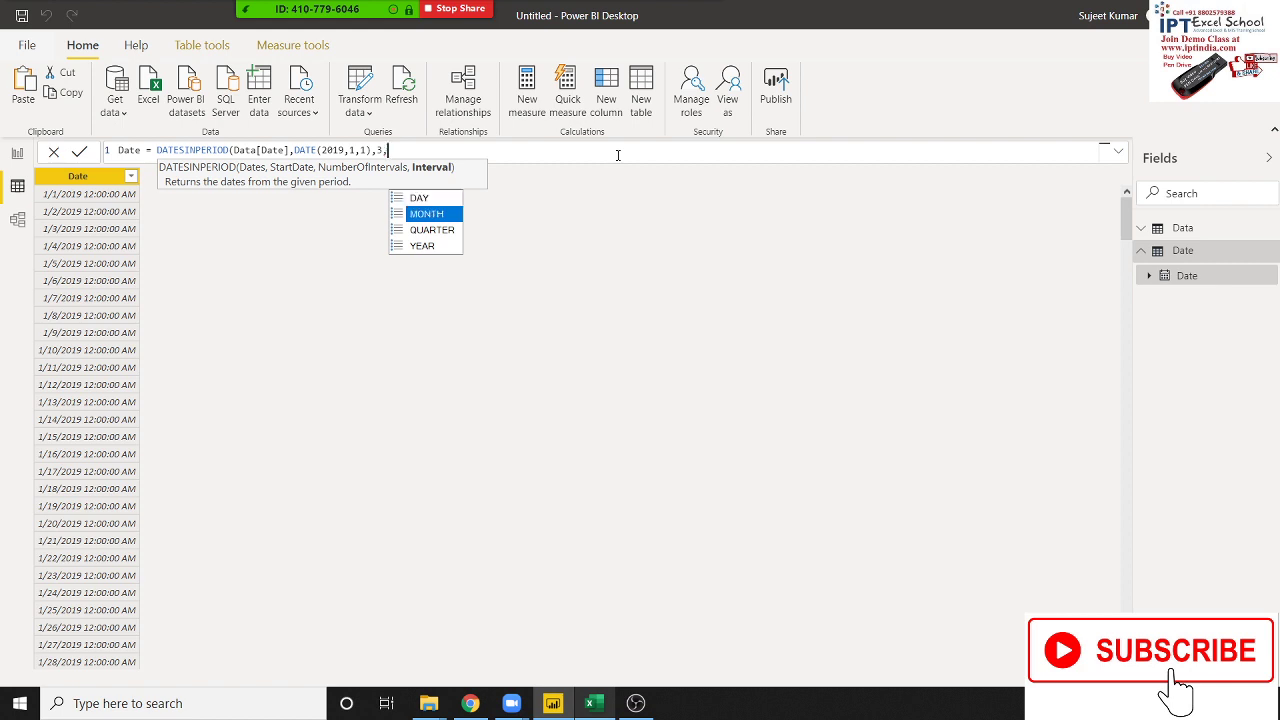
type(")")
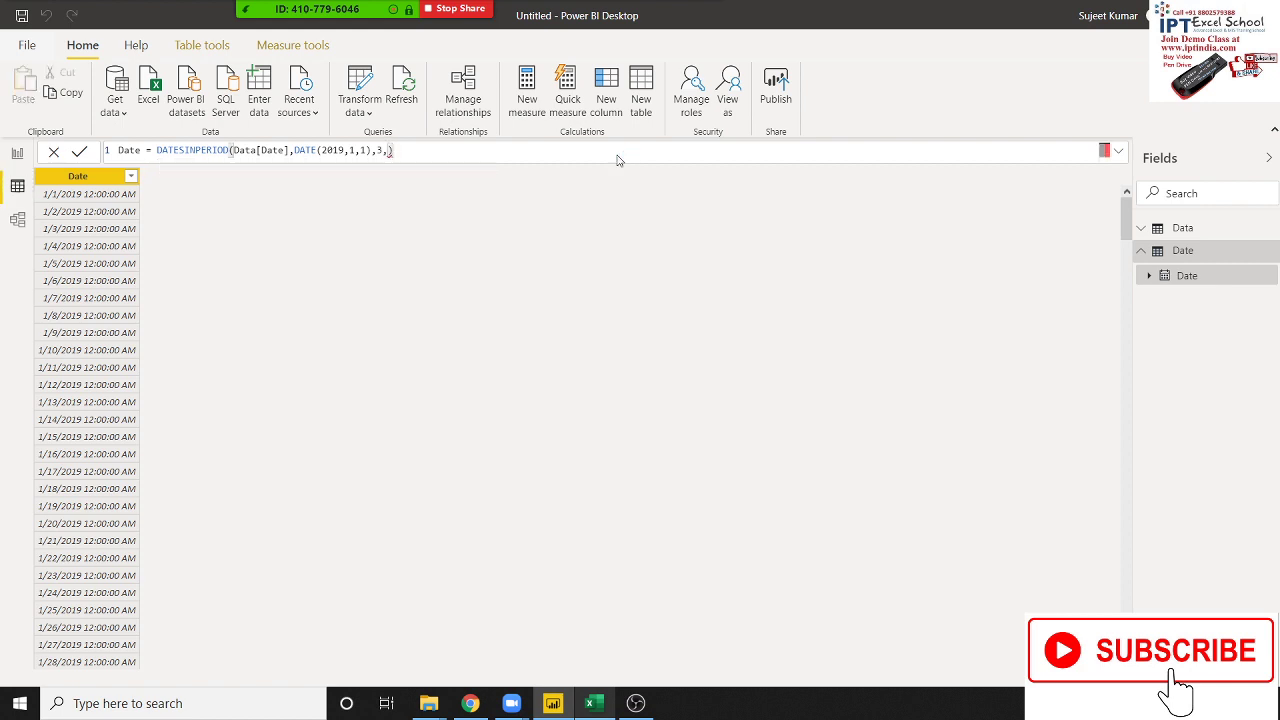
key("Return")
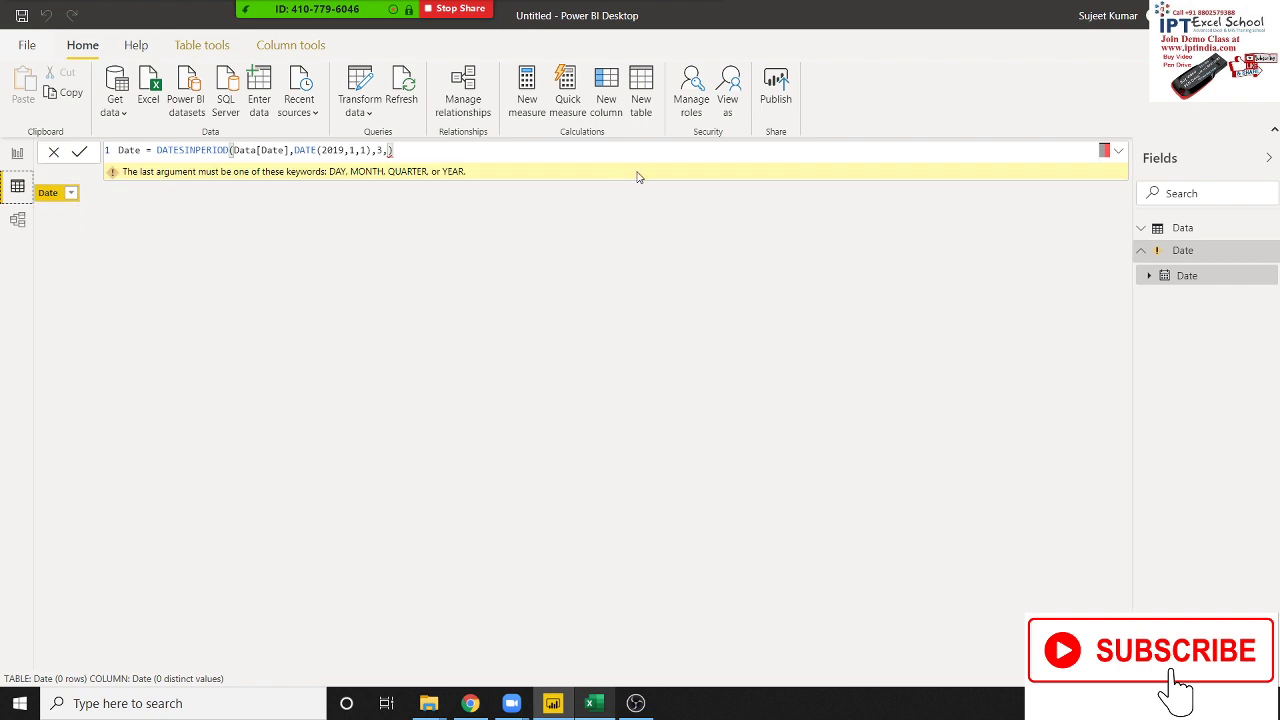
Step: Add MONTH as the interval after 3, giving 90 rows from 1/1/2019 to 3/31/2019
left_click(498, 155)
key("Delete")
key("Down")
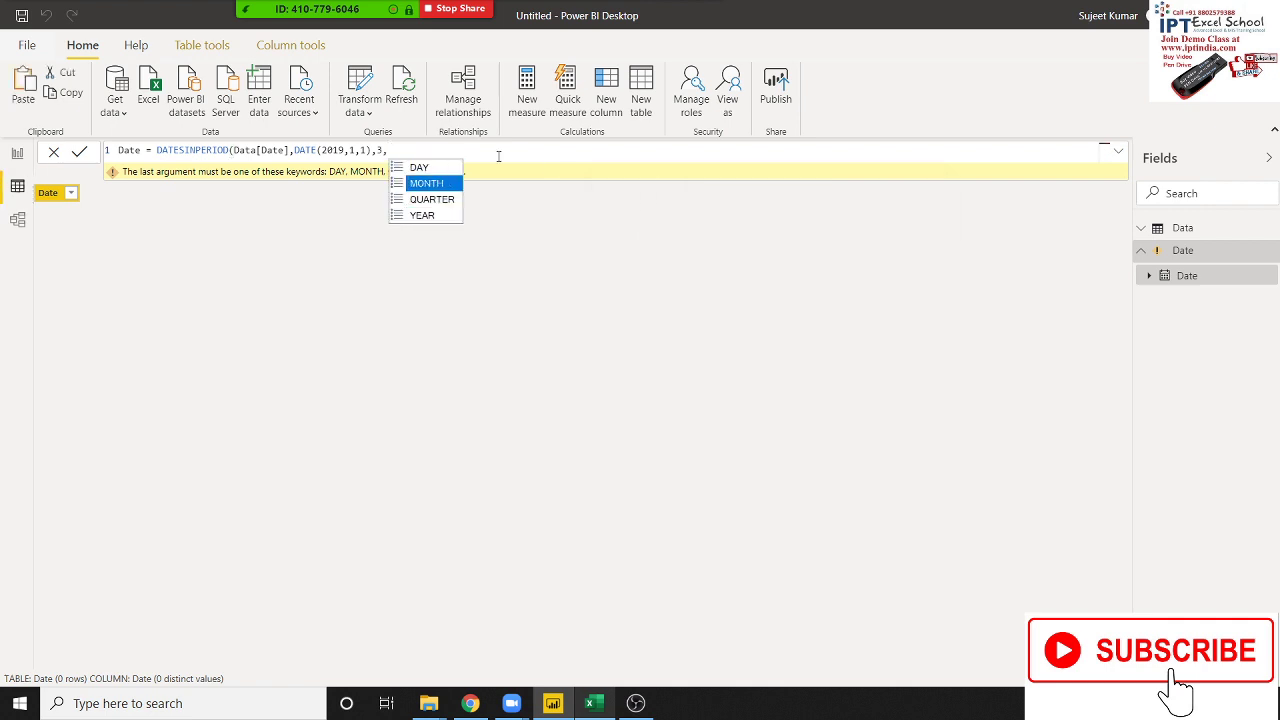
key("Tab")
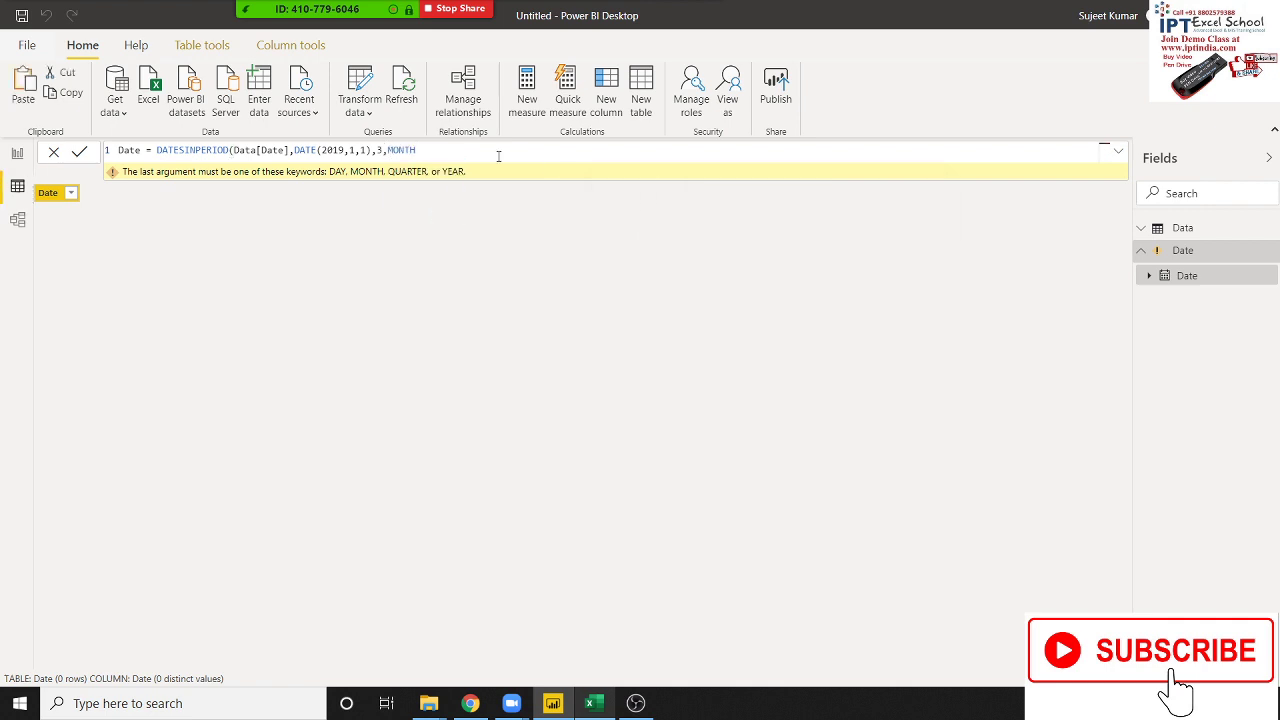
type(")")
key("Return")
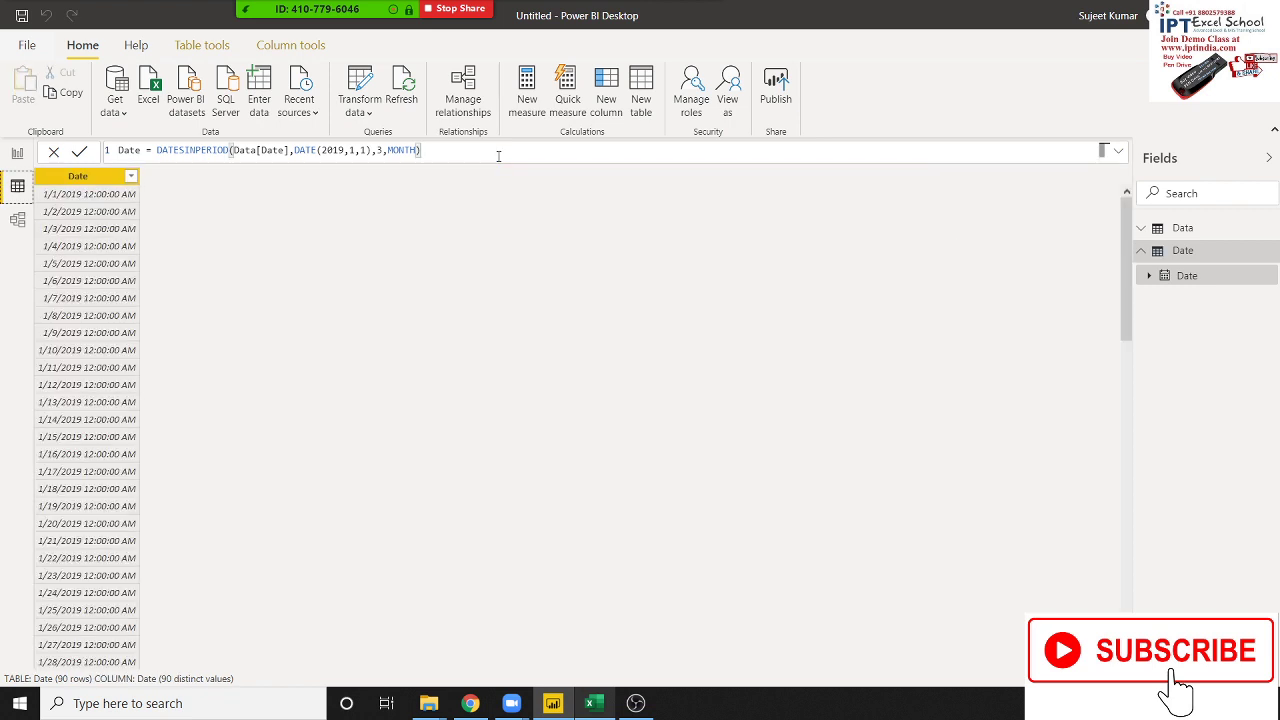
scroll(297, 508, "down", 10)
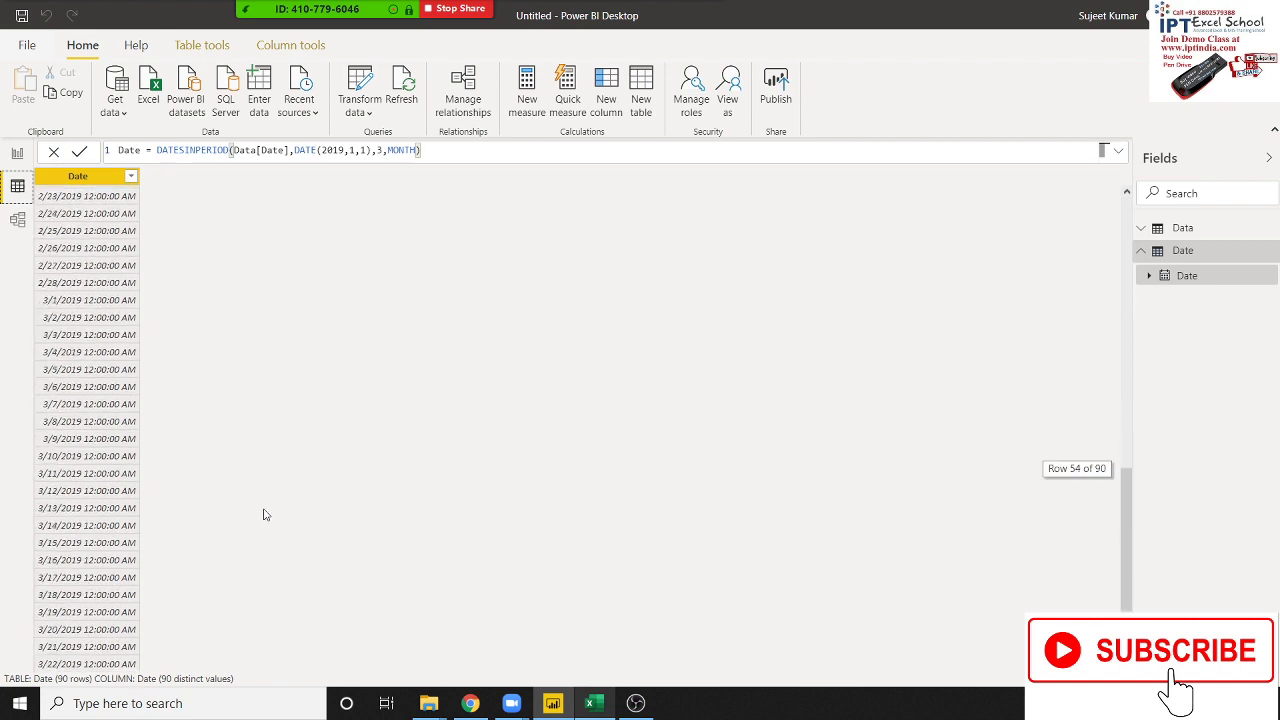
scroll(264, 514, "down", 10)
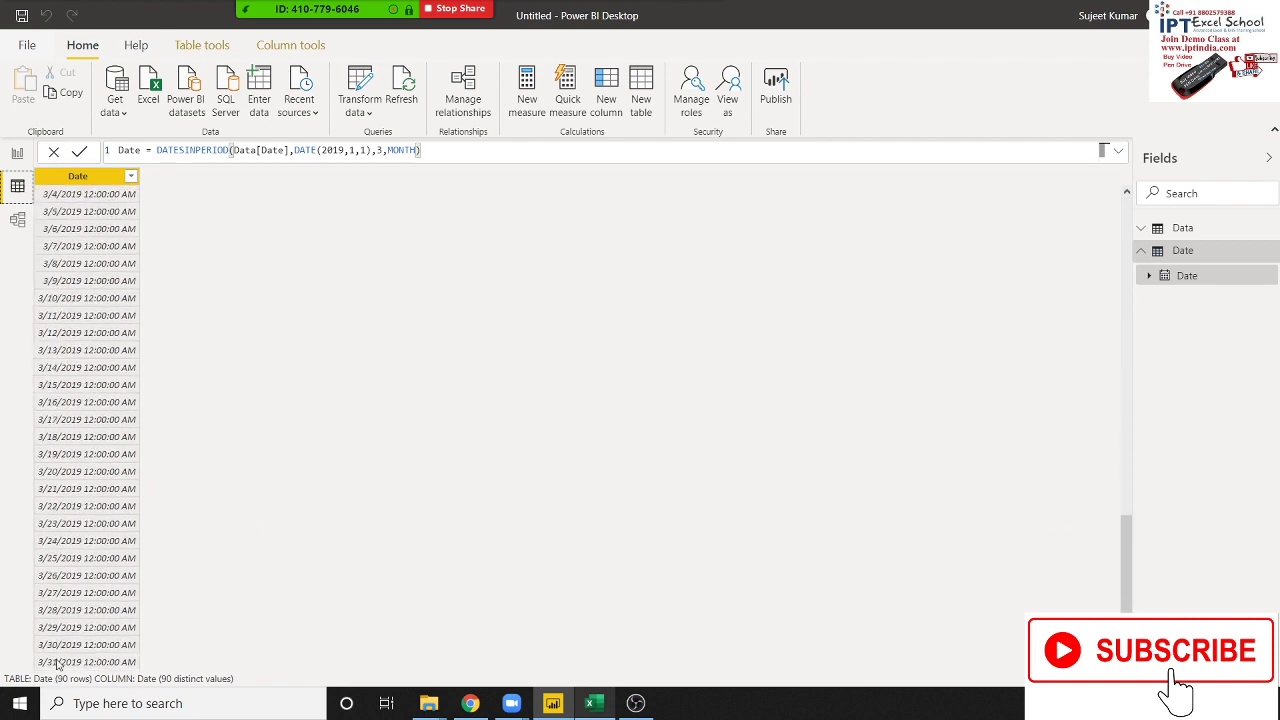
Step: Change the Date table arguments to 1,QUARTER, then go back to the report page
scroll(94, 480, "up", 6)
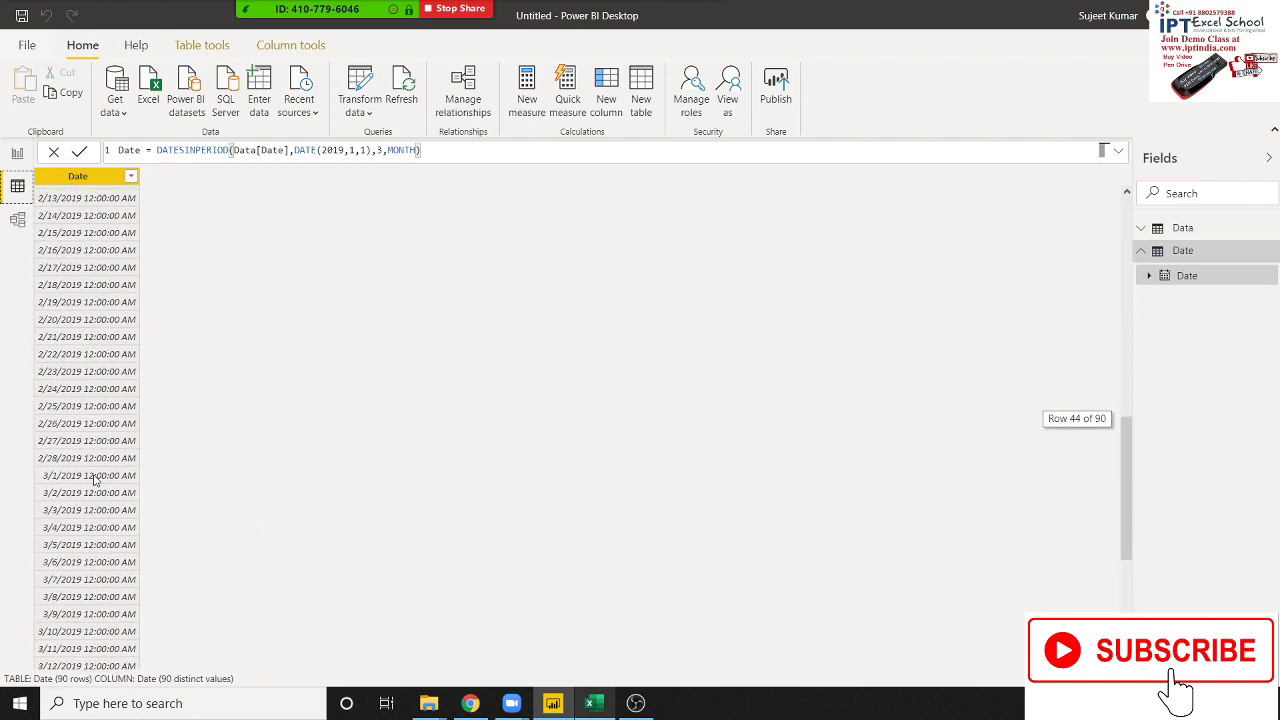
scroll(94, 486, "up", 6)
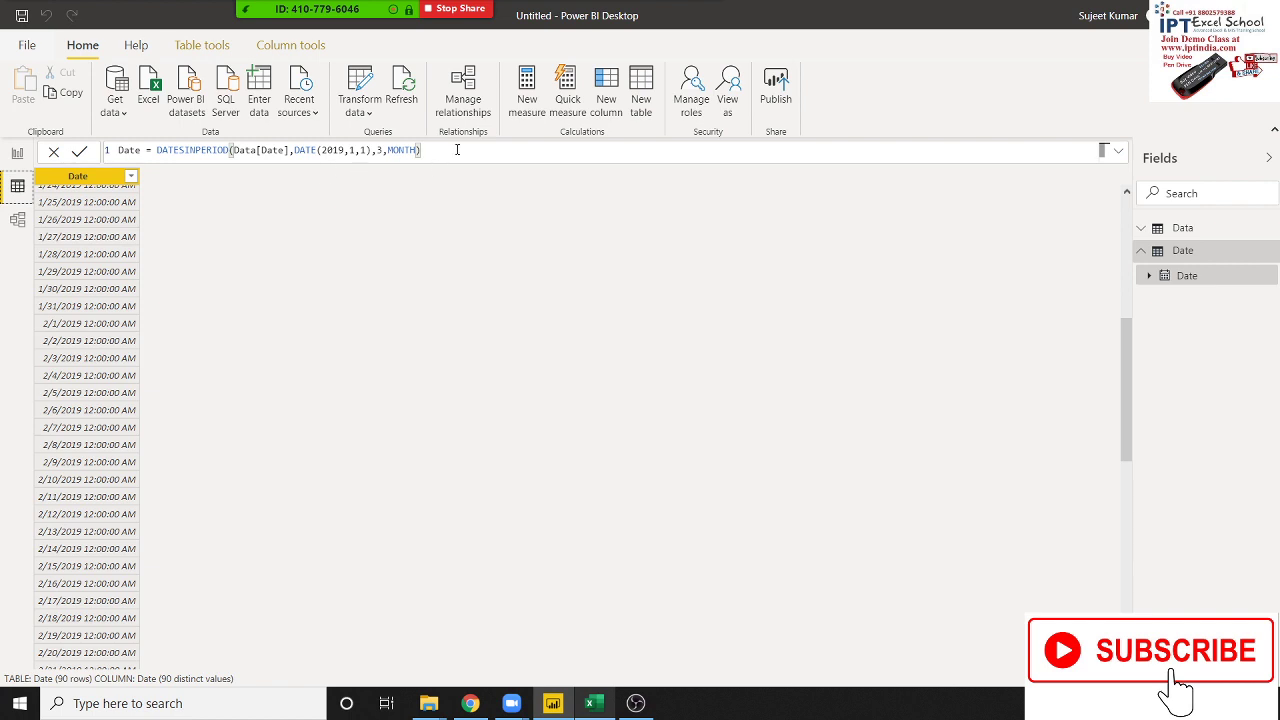
left_click(384, 149)
type("1")
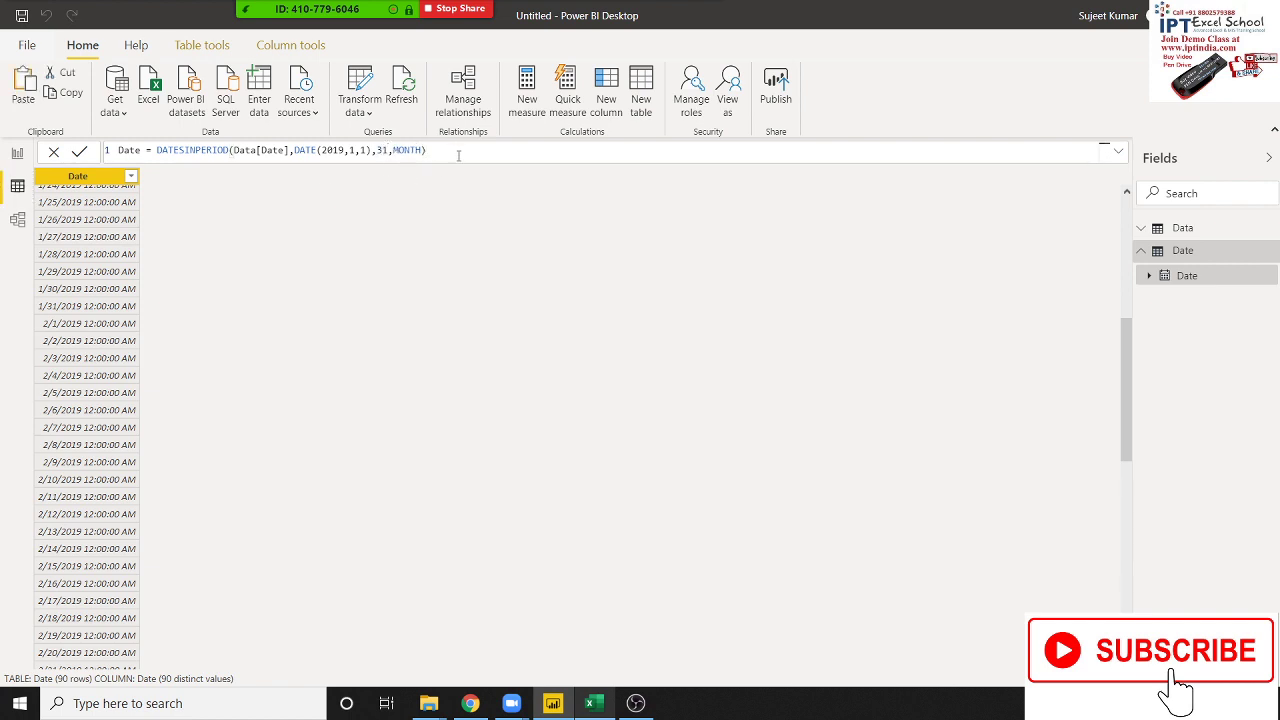
key("BackSpace")
key("BackSpace")
type("1,")
type("M")
key("Delete")
key("Delete")
key("Delete")
key("BackSpace")
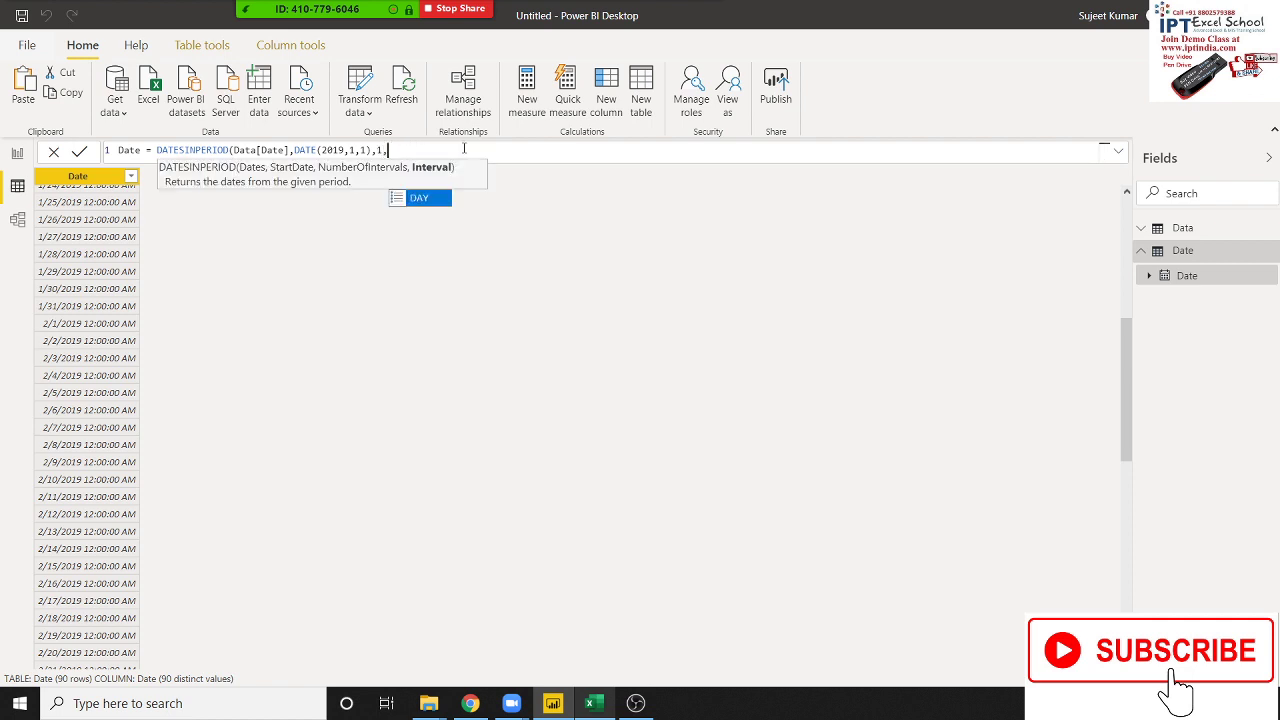
key("Down")
key("Down")
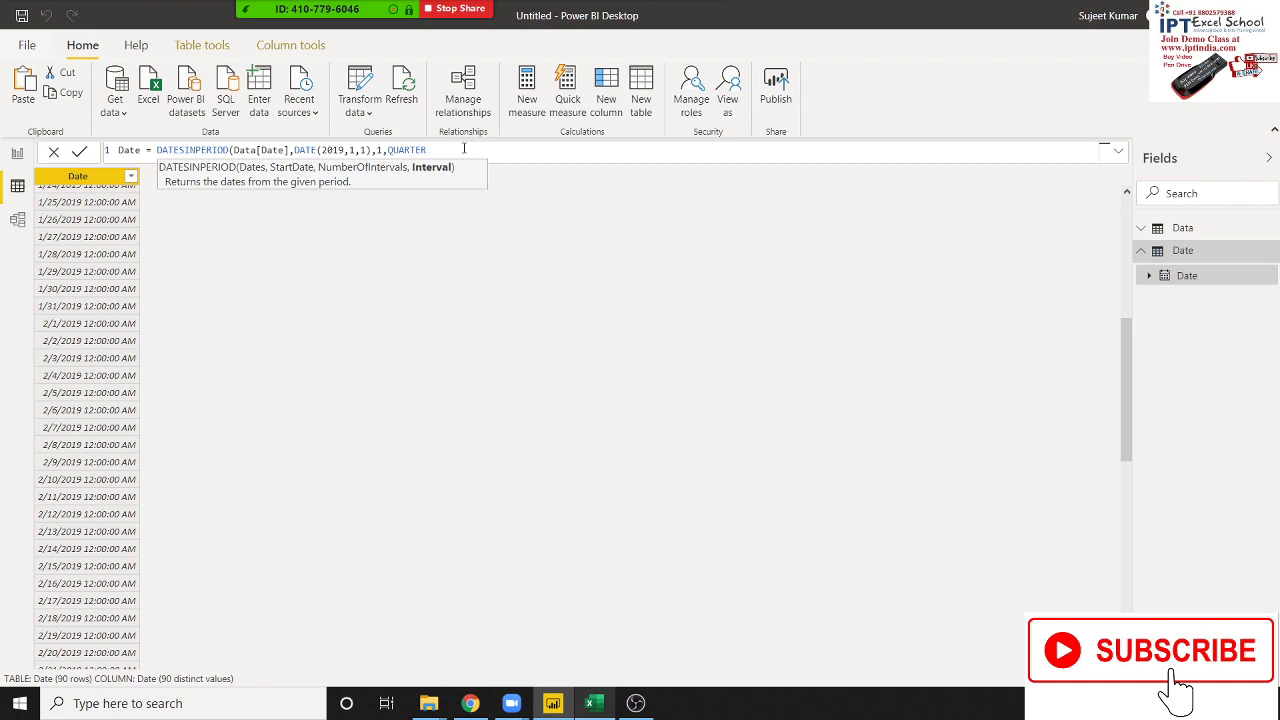
type(")")
key("Return")
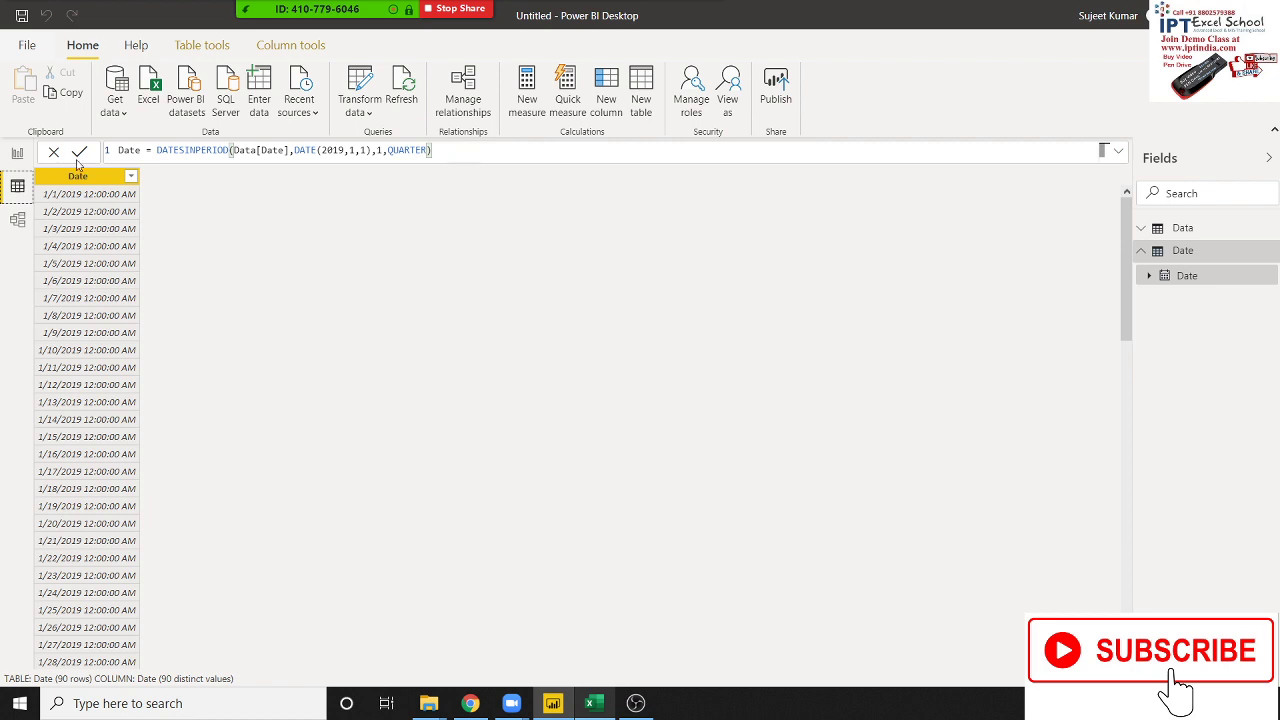
left_click(17, 153)
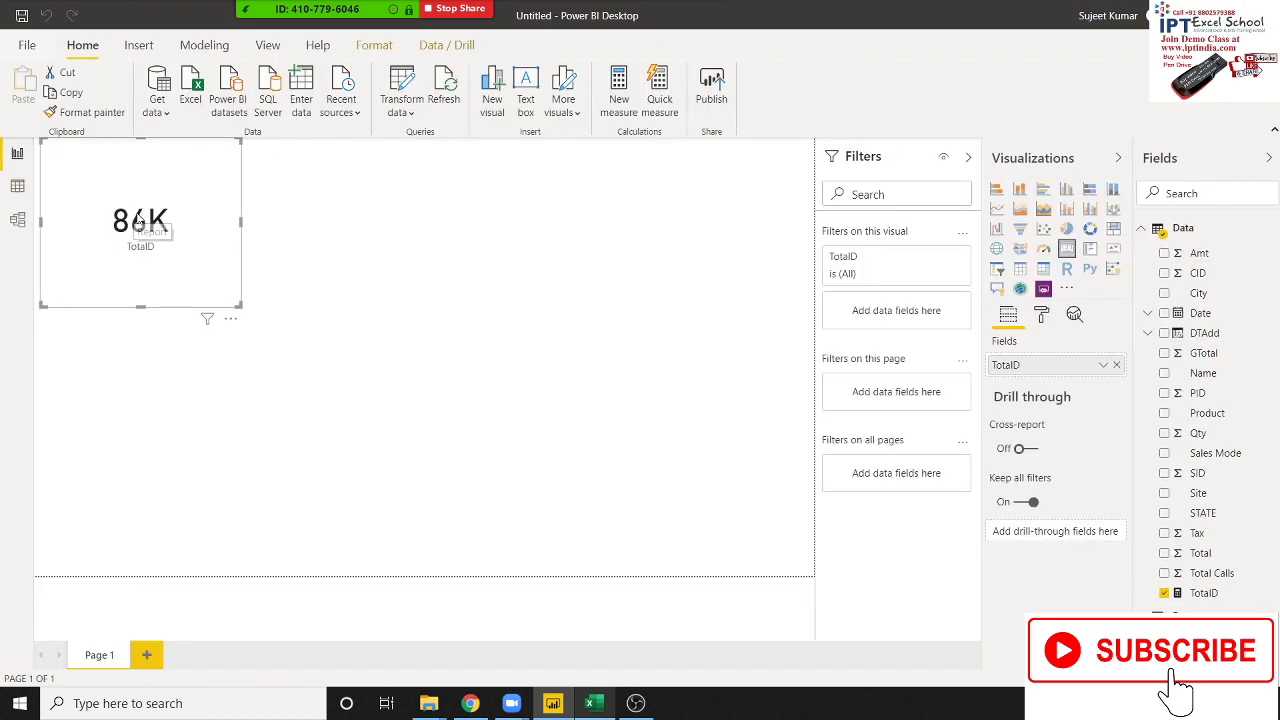
Step: Open the TotalID measure and select parts of its DATESBETWEEN formula
left_click(1200, 594)
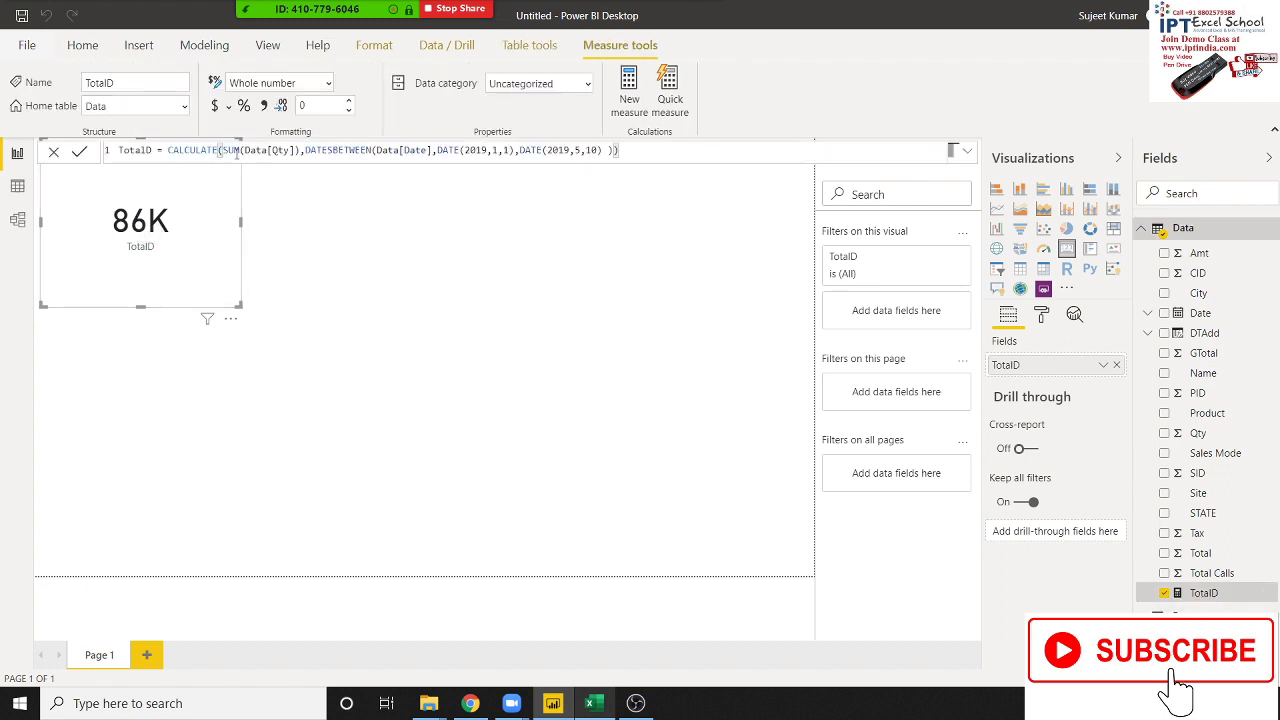
double_click(331, 149)
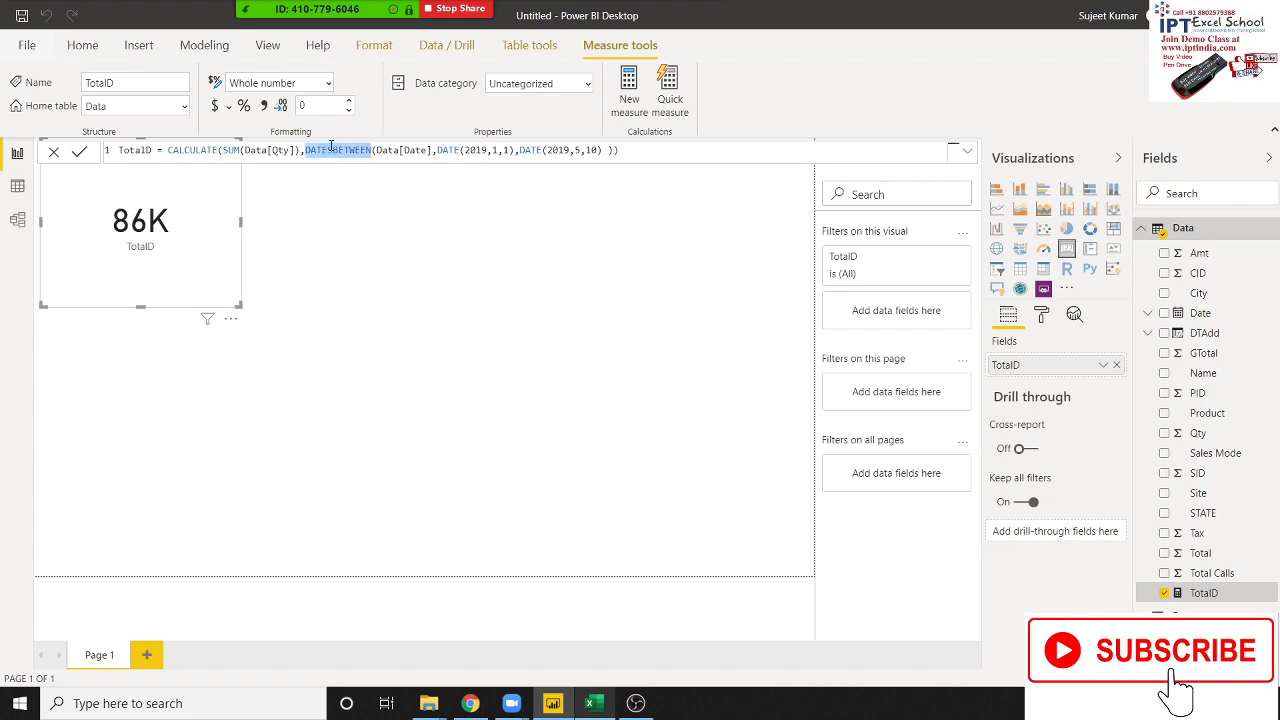
left_click(505, 150)
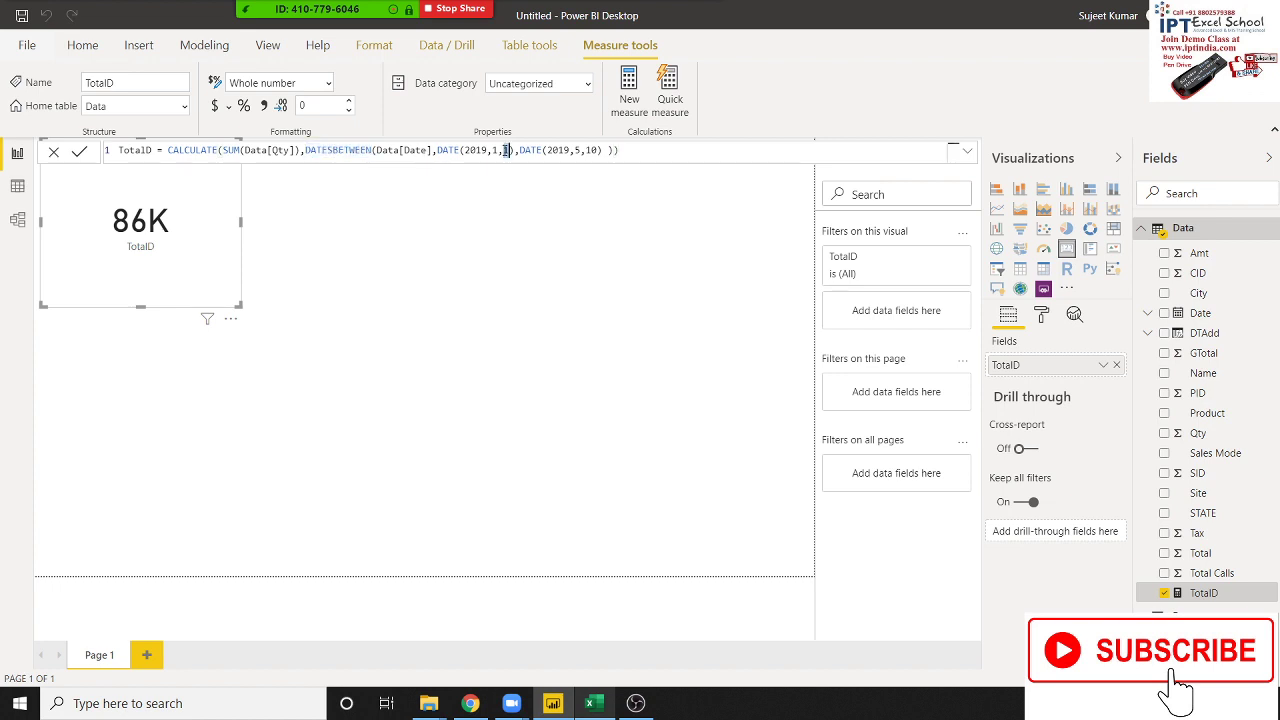
double_click(505, 150)
left_click_drag(546, 150, 570, 150)
Step: Replace DATESBETWEEN in TotalID with DATESINPERIOD over Data[Date]
left_click(610, 150)
key("BackSpace")
key("BackSpace")
key("BackSpace")
key("BackSpace")
key("BackSpace")
key("BackSpace")
key("BackSpace")
key("BackSpace")
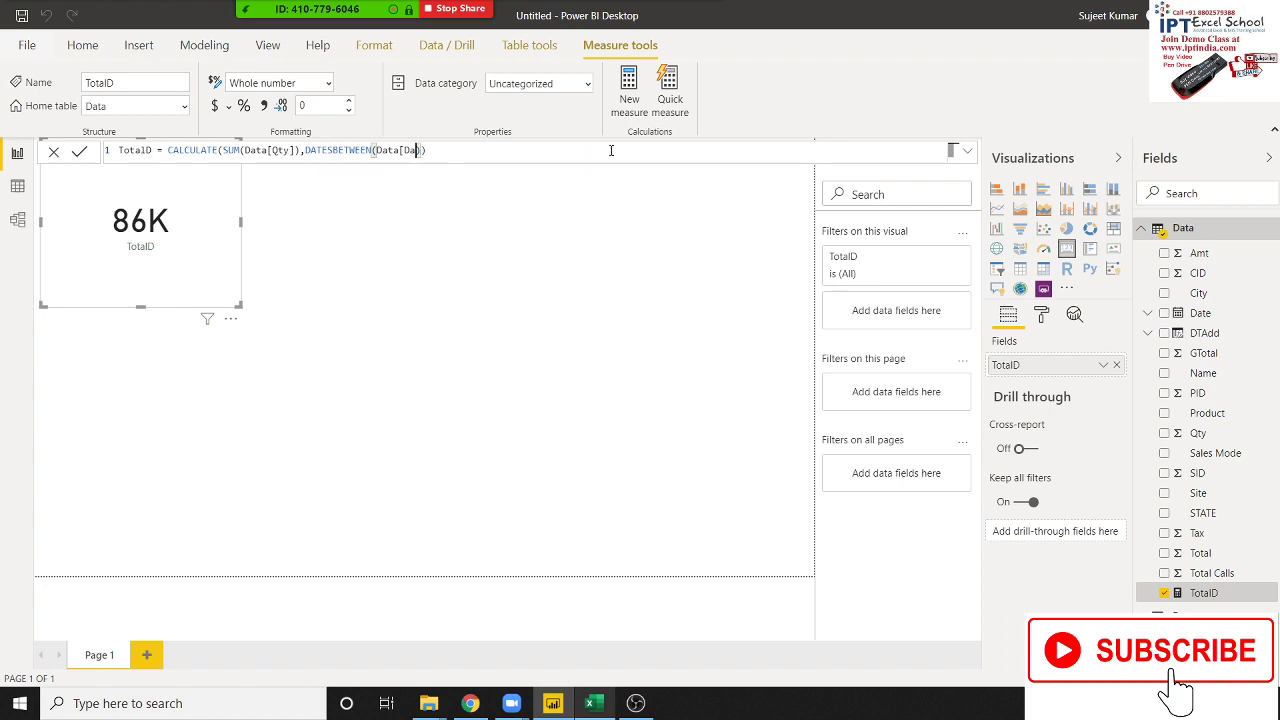
key("BackSpace")
key("BackSpace")
key("BackSpace")
key("BackSpace")
key("BackSpace")
key("BackSpace")
key("BackSpace")
key("BackSpace")
key("BackSpace")
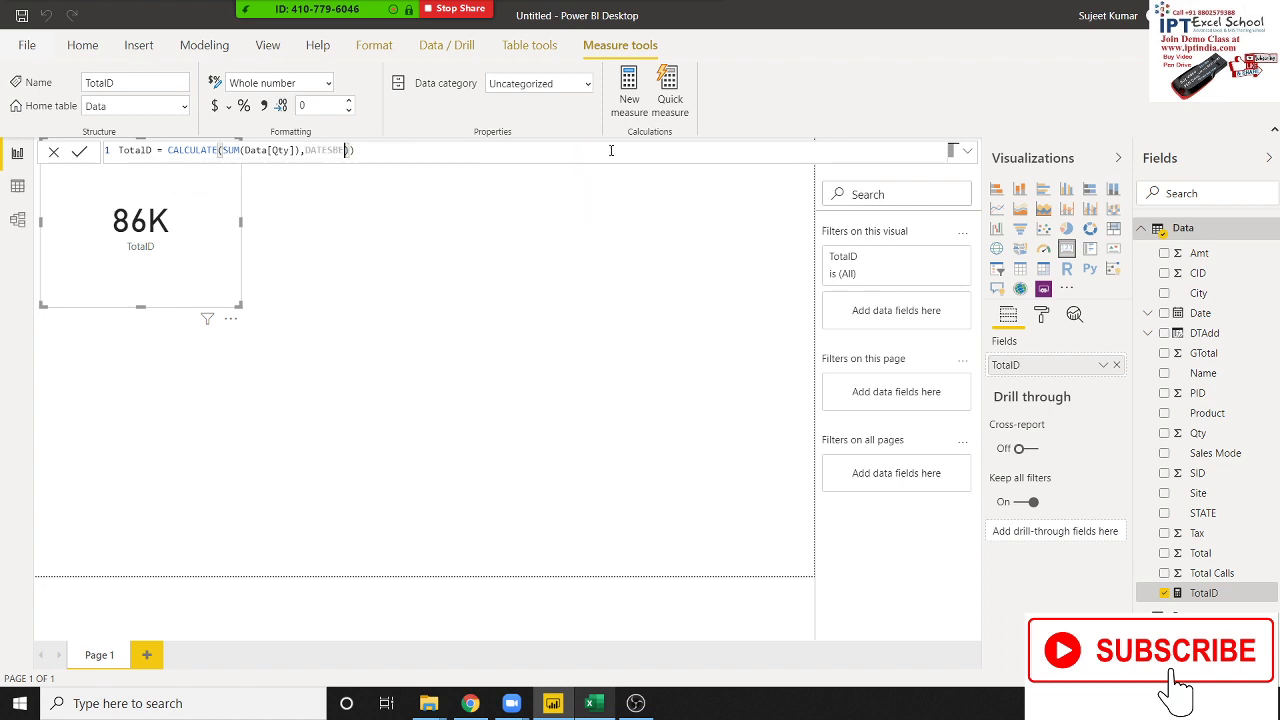
key("BackSpace")
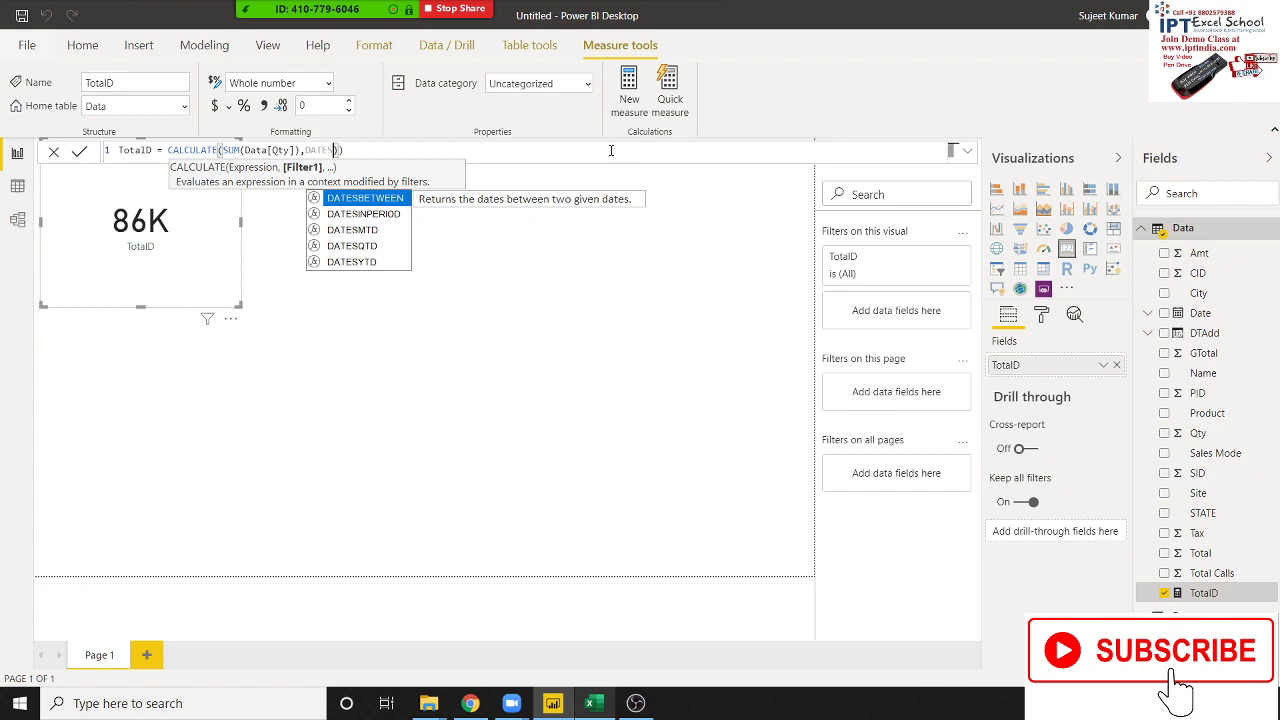
key("Down")
key("Tab")
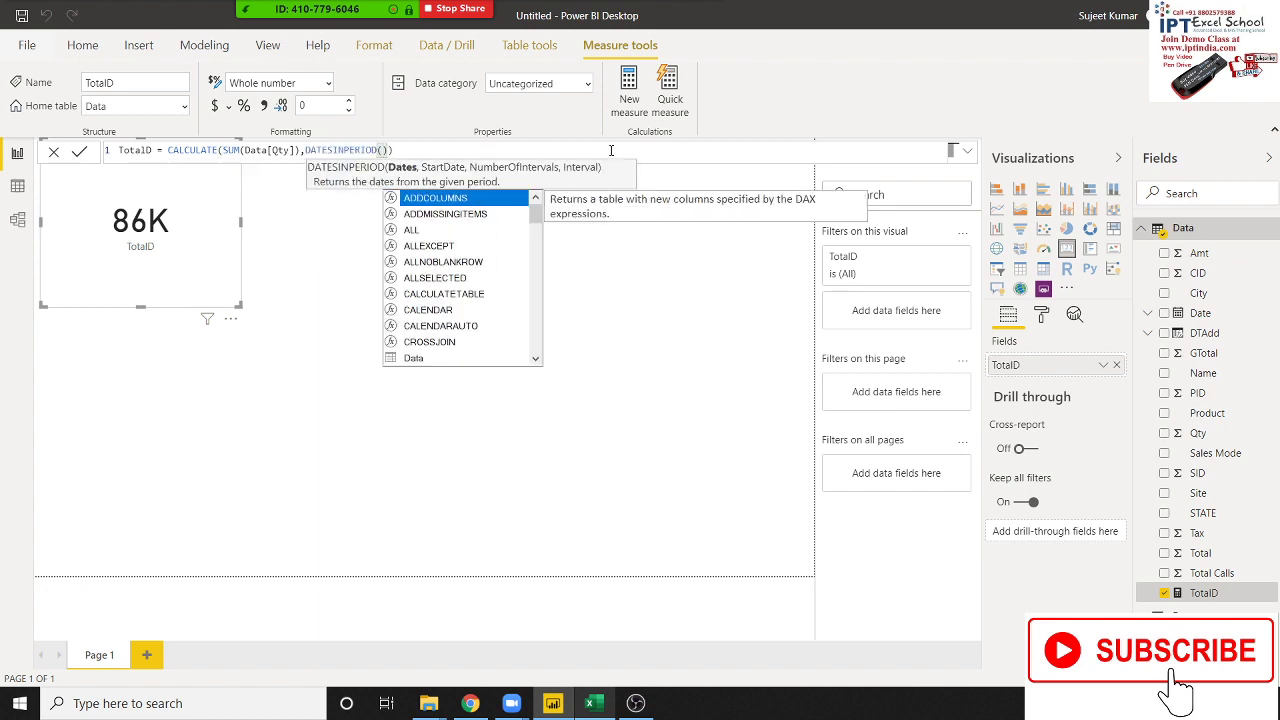
key("Down")
key("Down")
key("Down")
key("Down")
key("Down")
key("Down")
key("Down")
key("Down")
key("Down")
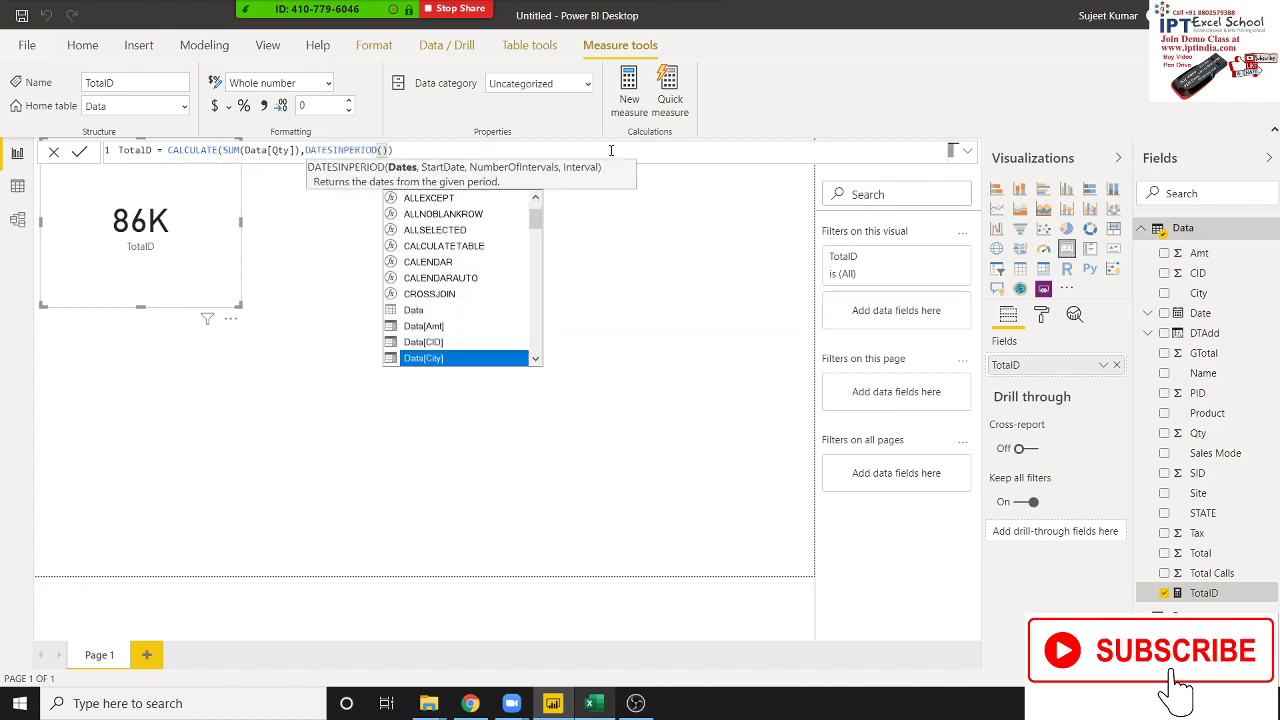
key("Down")
key("Down")
key("Down")
key("Up")
key("Up")
key("Tab")
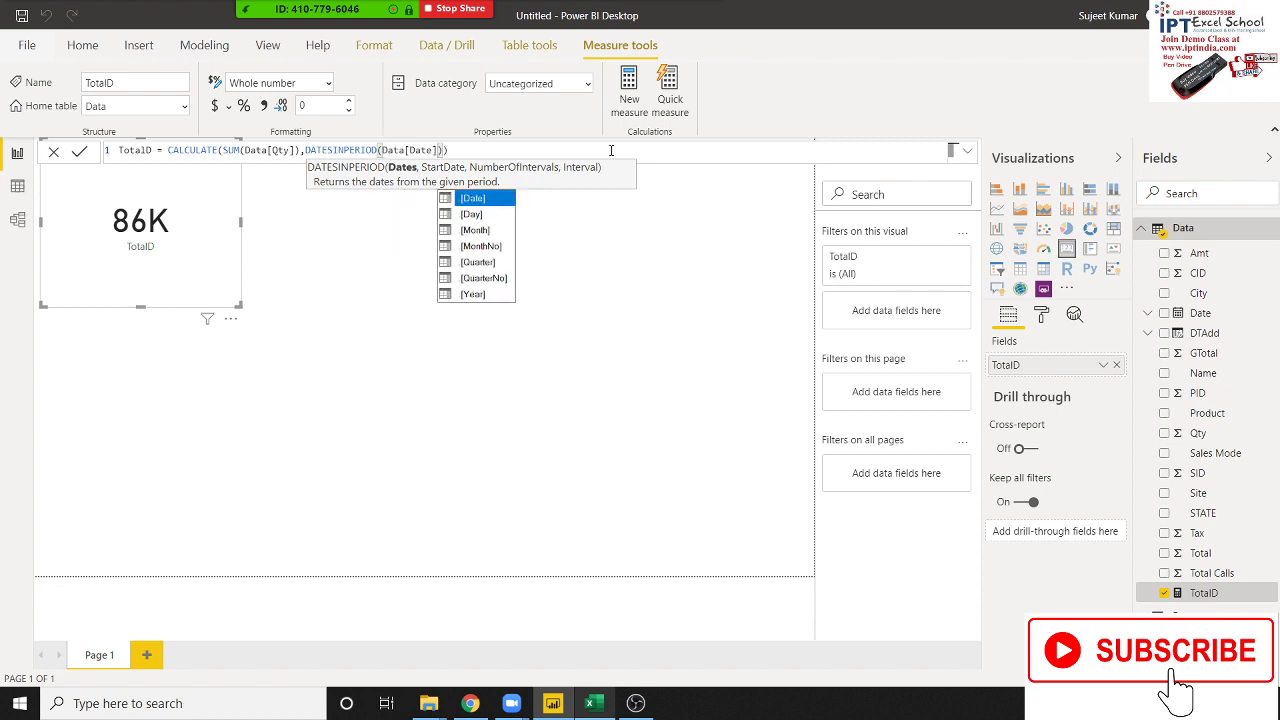
Step: Complete it with DATE(2019,1,1),1,QUARTER so the card reads 56K
type(",")
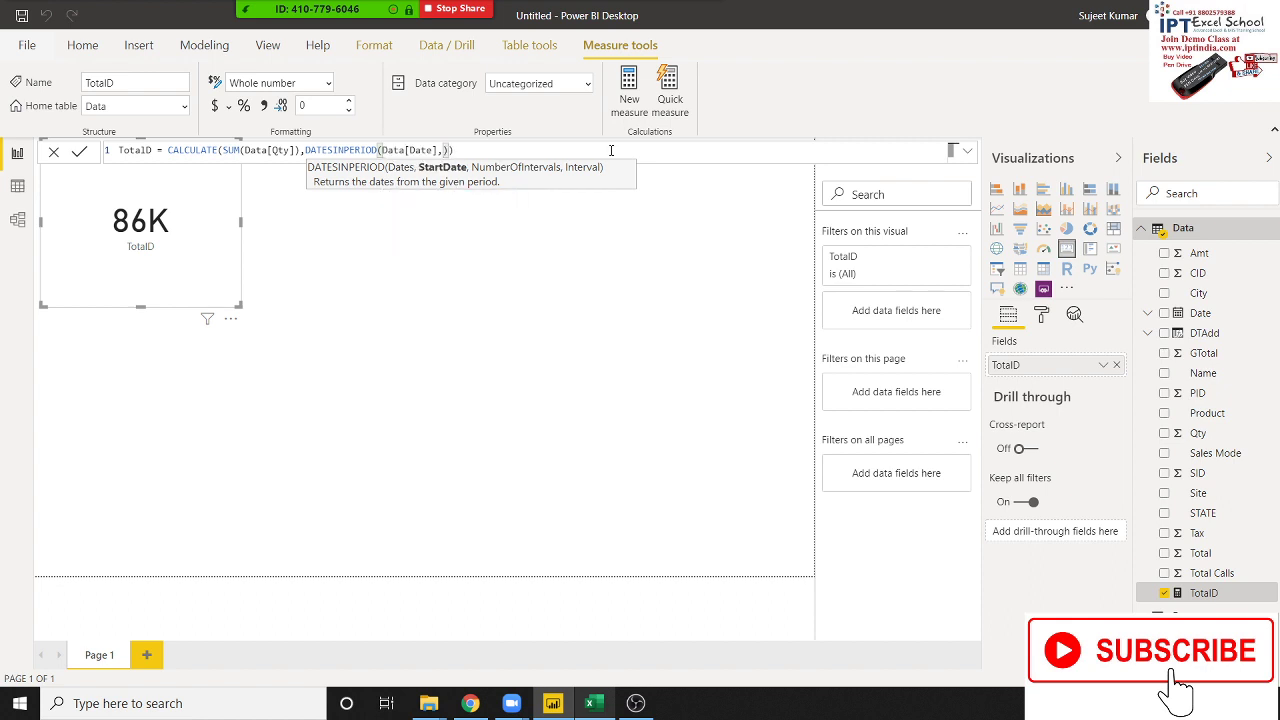
type("date")
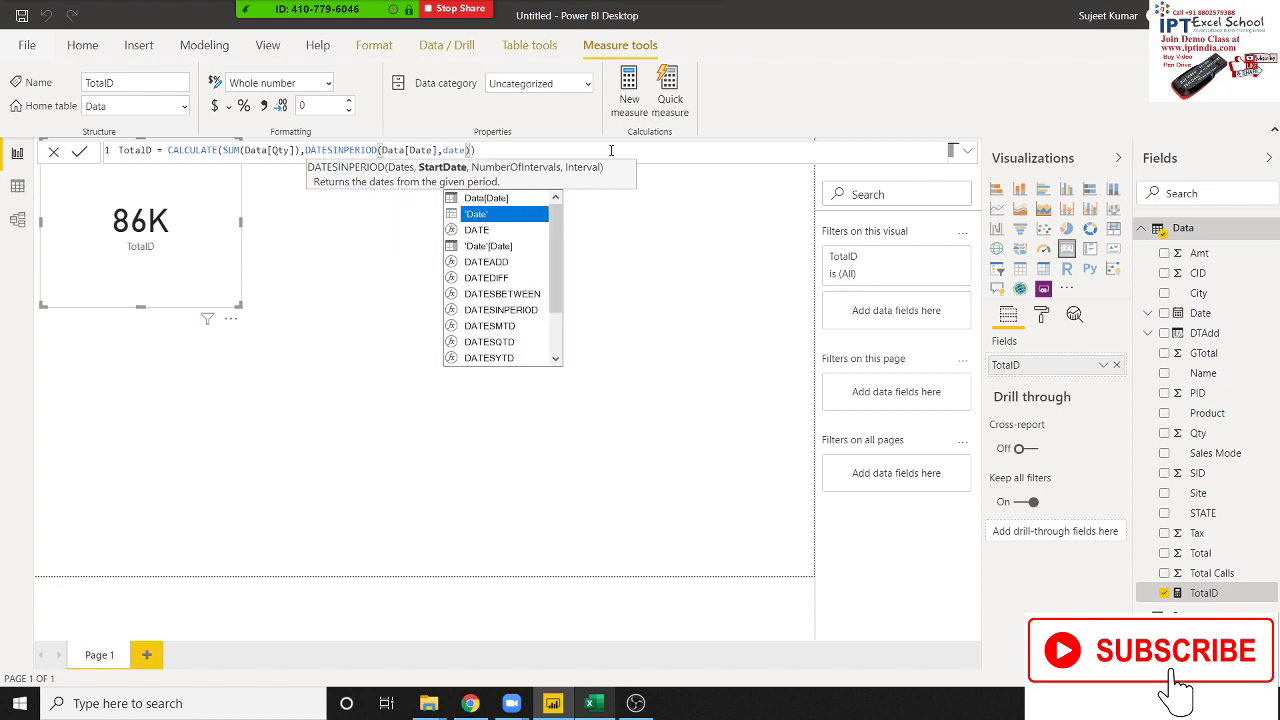
key("Down")
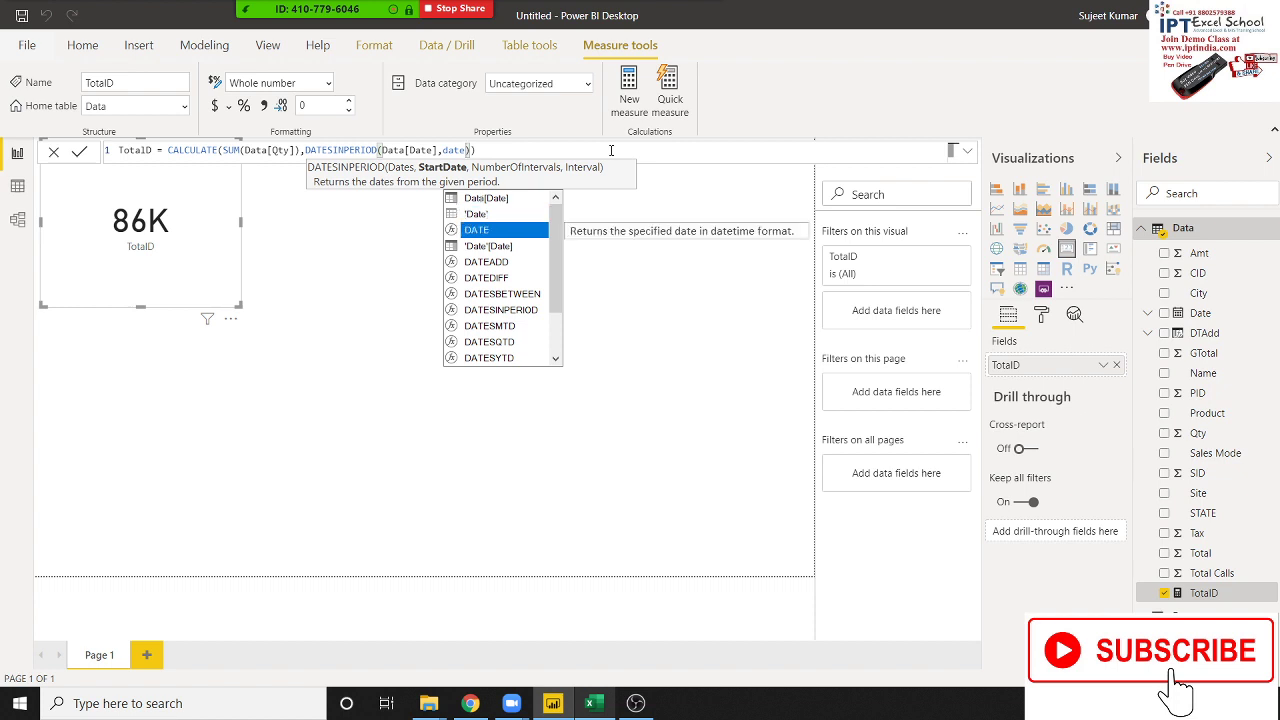
key("Tab")
type("2019")
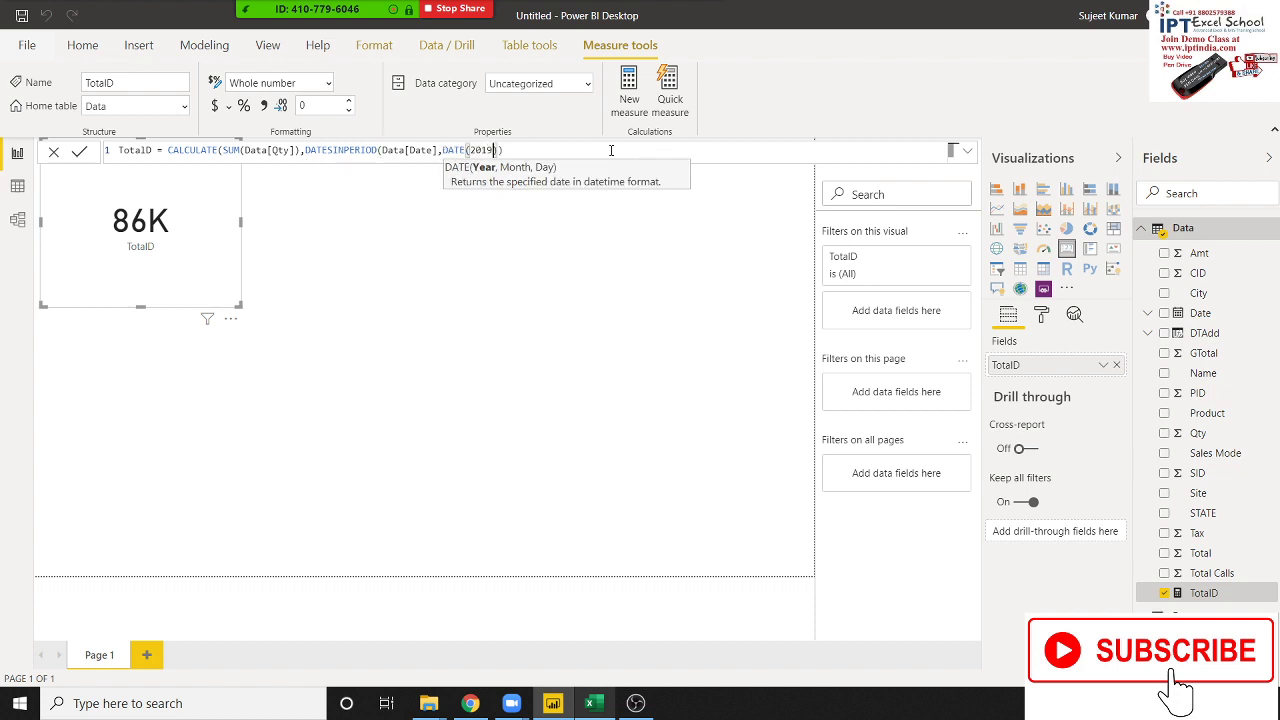
type(",1,,")
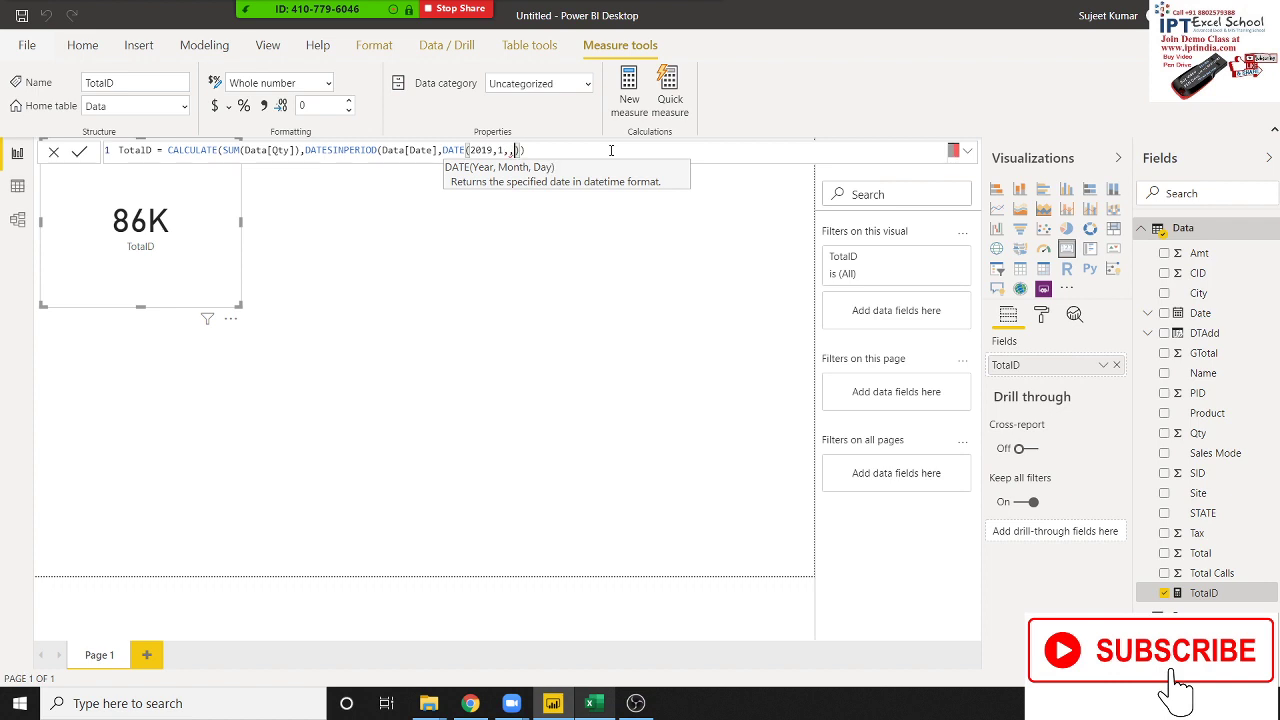
type("1")
key("BackSpace")
type(")")
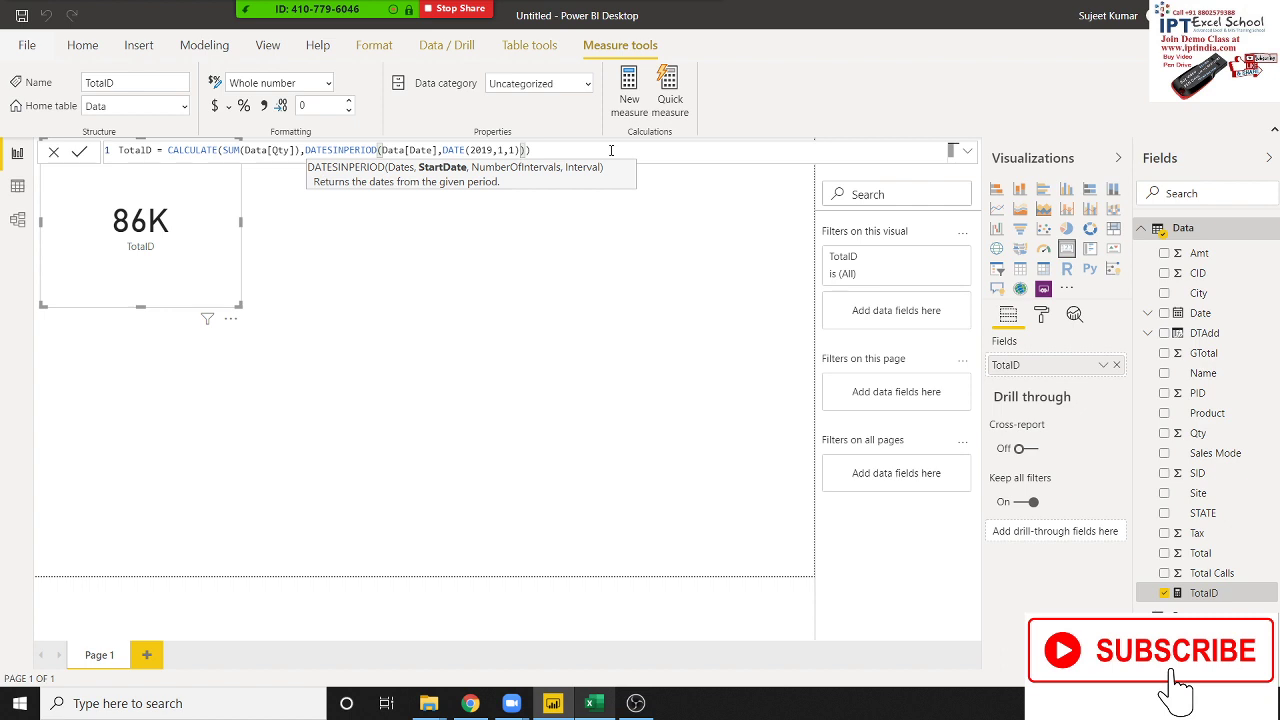
type(",1,")
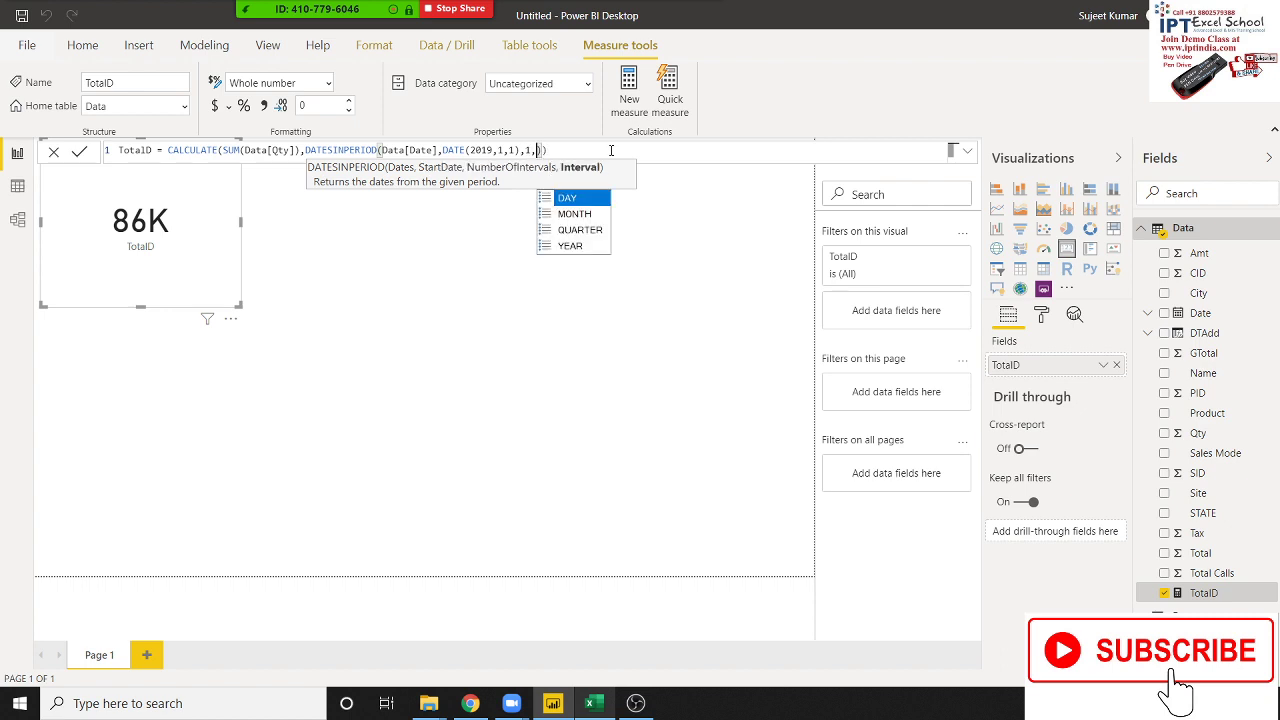
key("Down")
key("Down")
key("Tab")
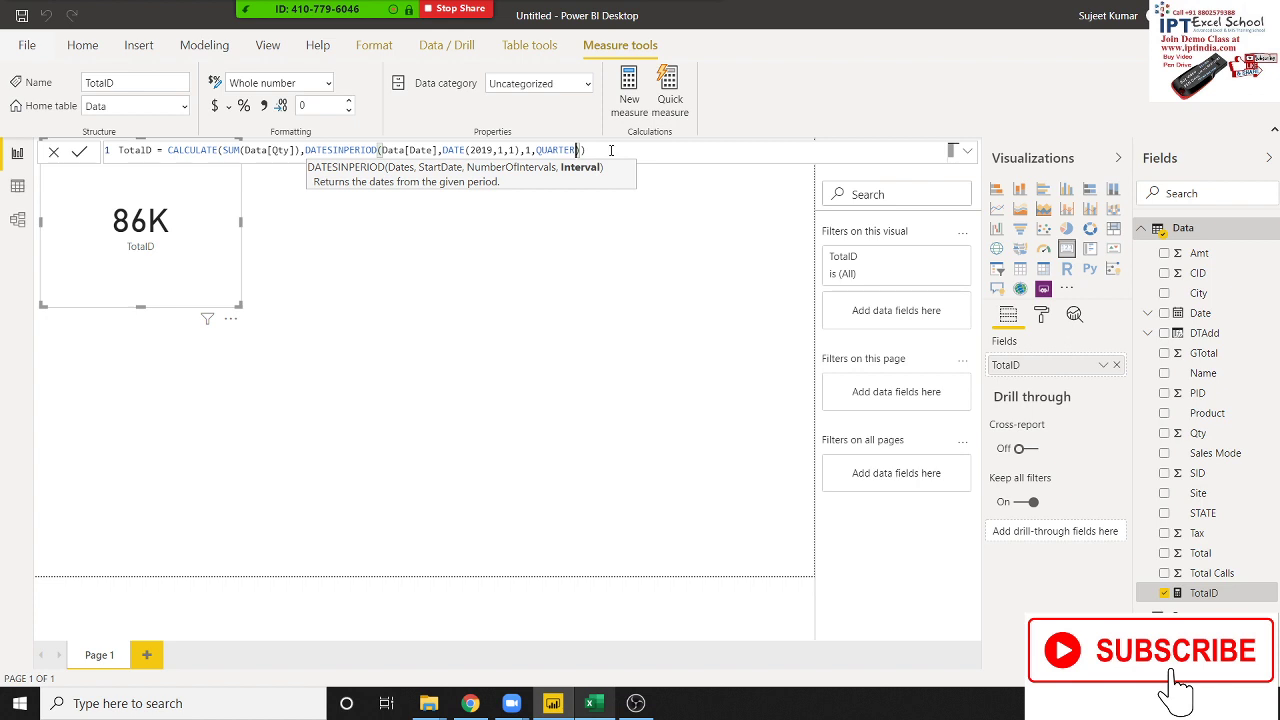
type(")")
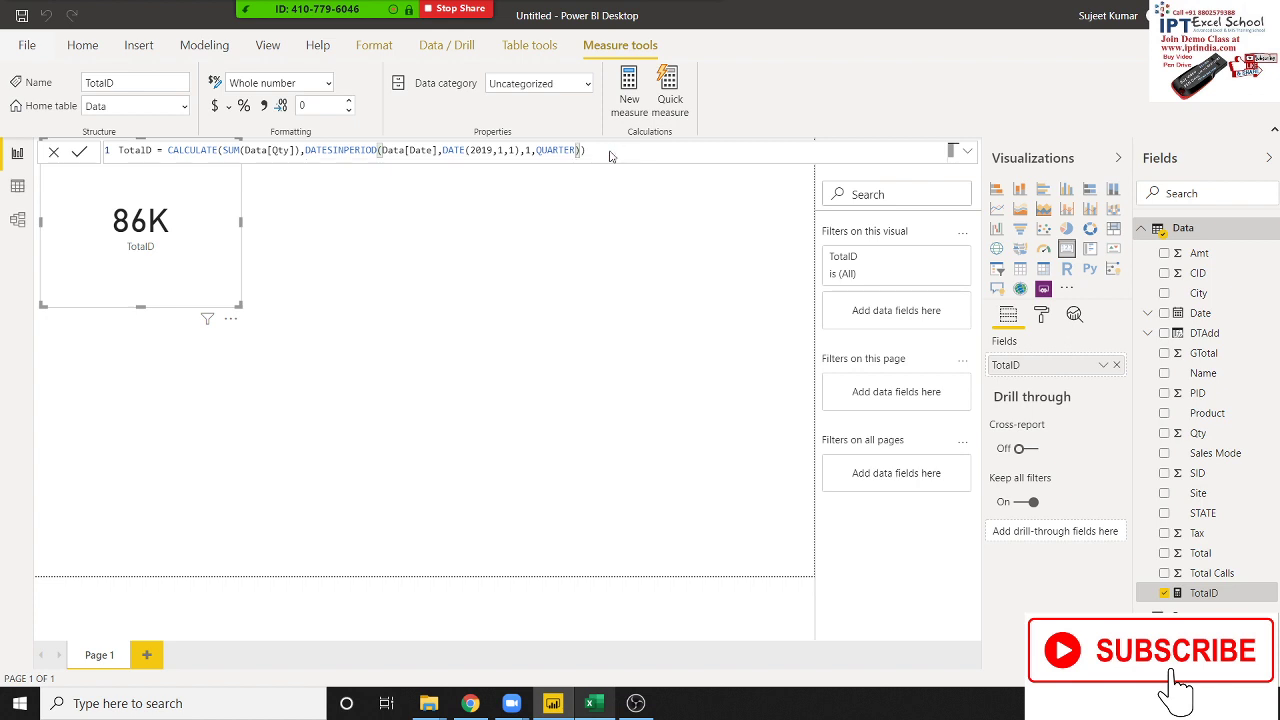
key("Return")
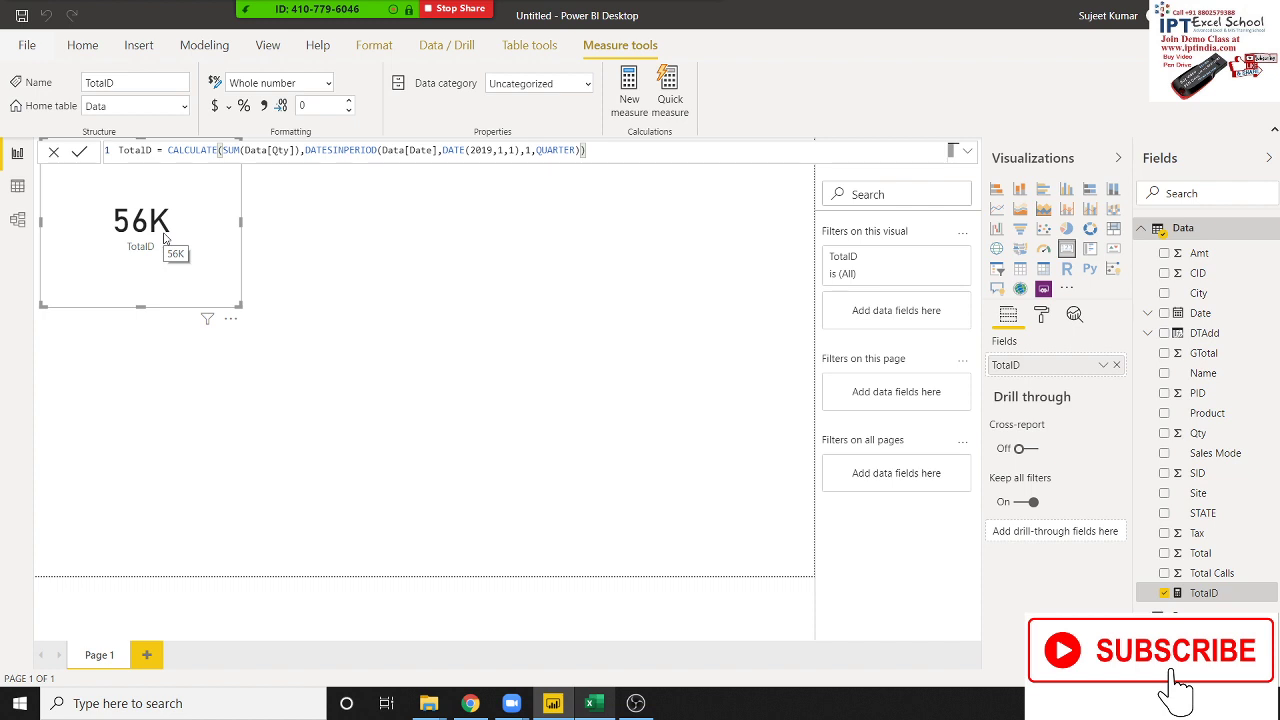
key("alt+Tab")
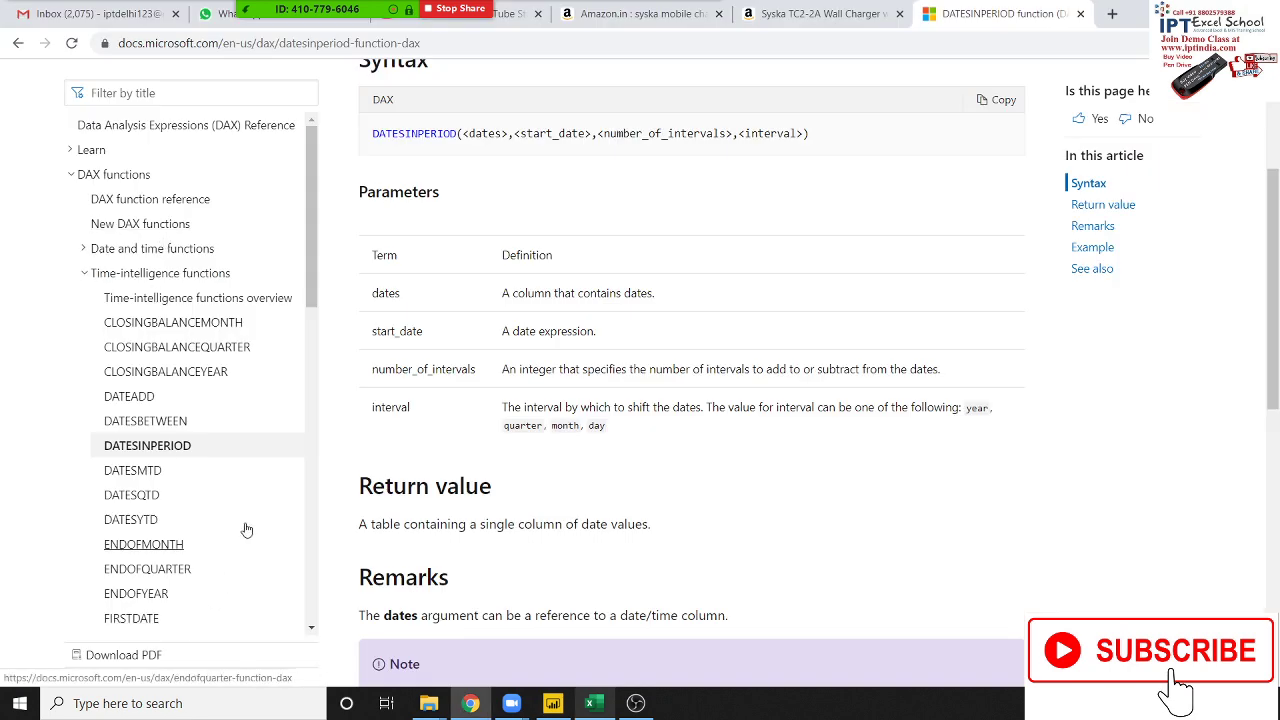
Step: Open the DATESMTD reference and read its dates parameter definition
scroll(250, 493, "down", 1)
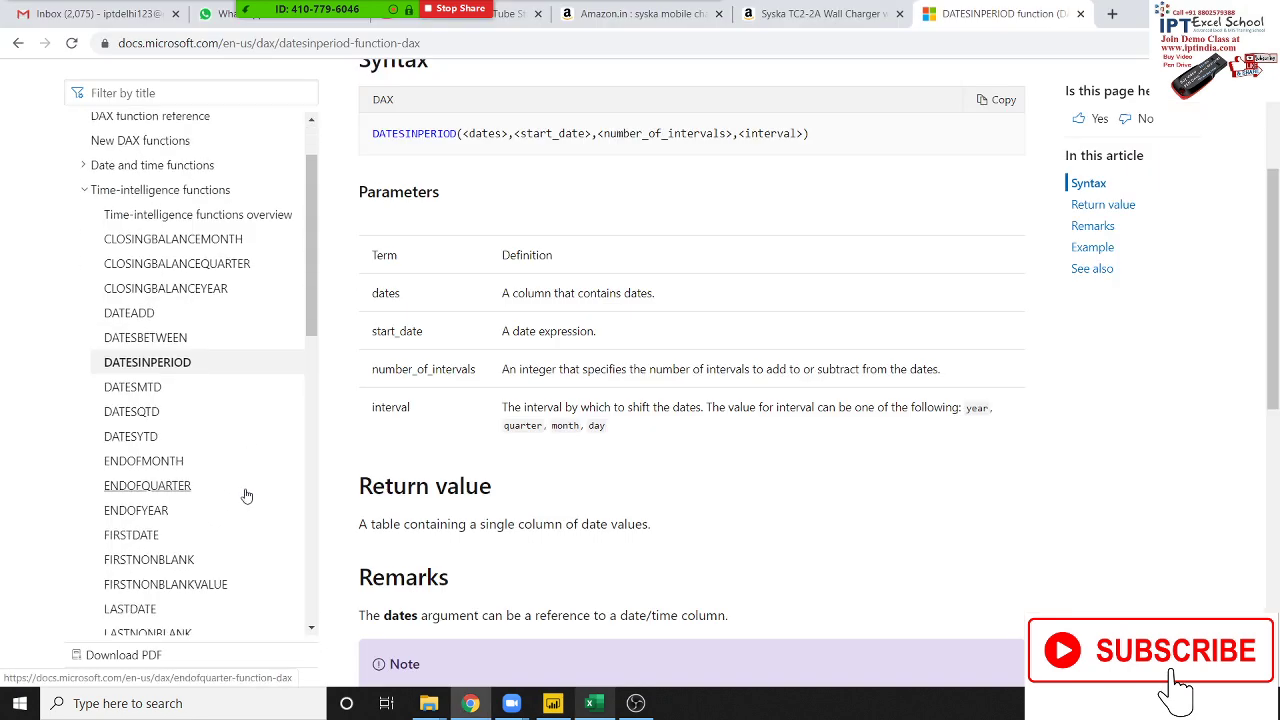
left_click(138, 398)
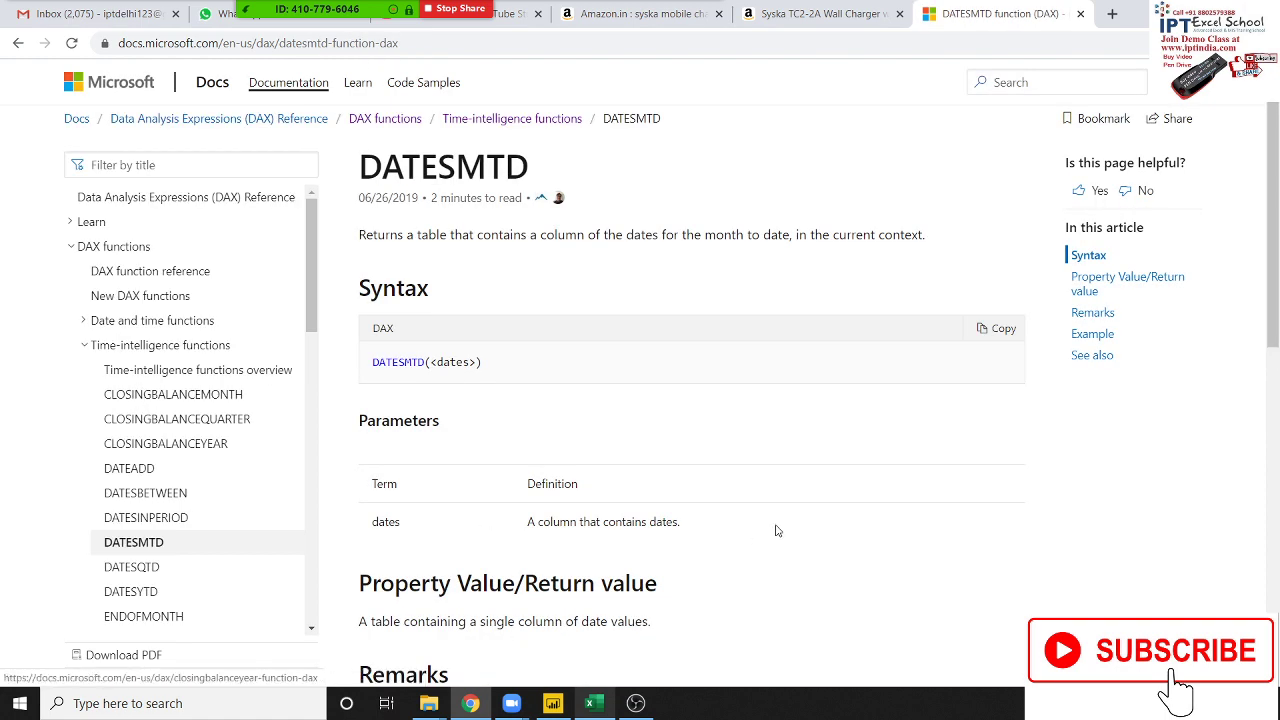
scroll(728, 486, "down", 2)
scroll(726, 486, "up", 2)
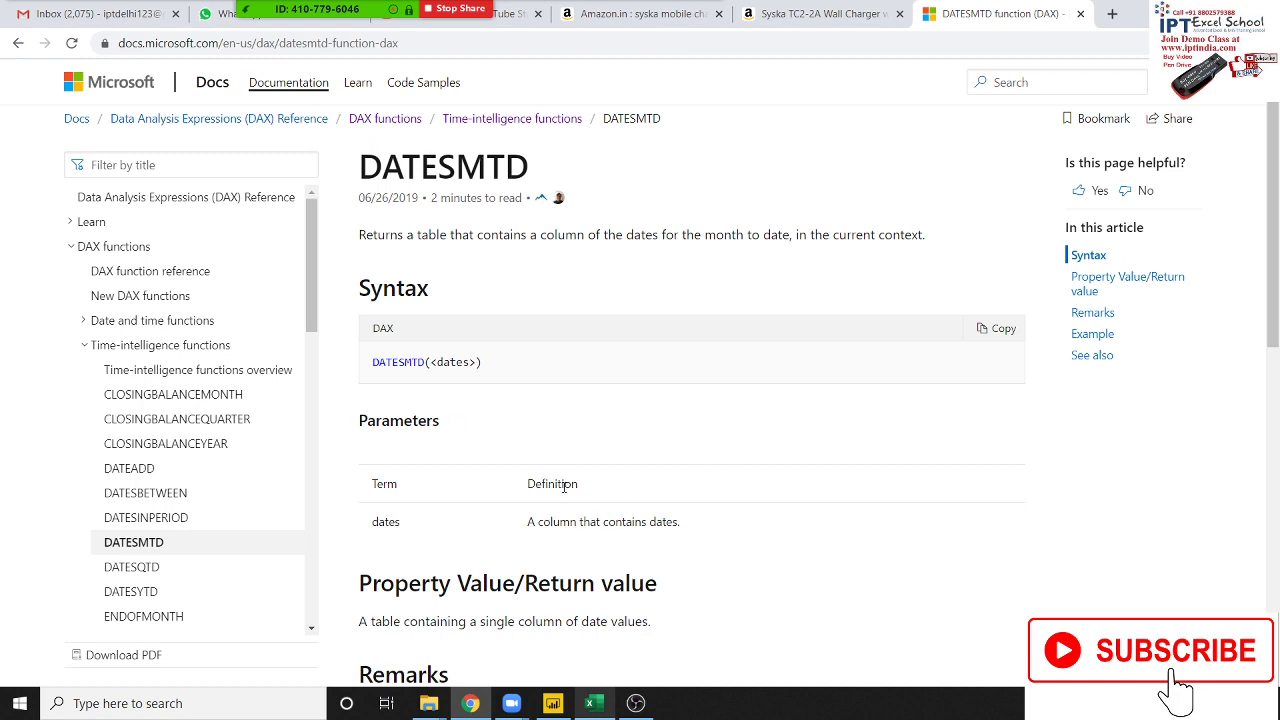
triple_click(522, 528)
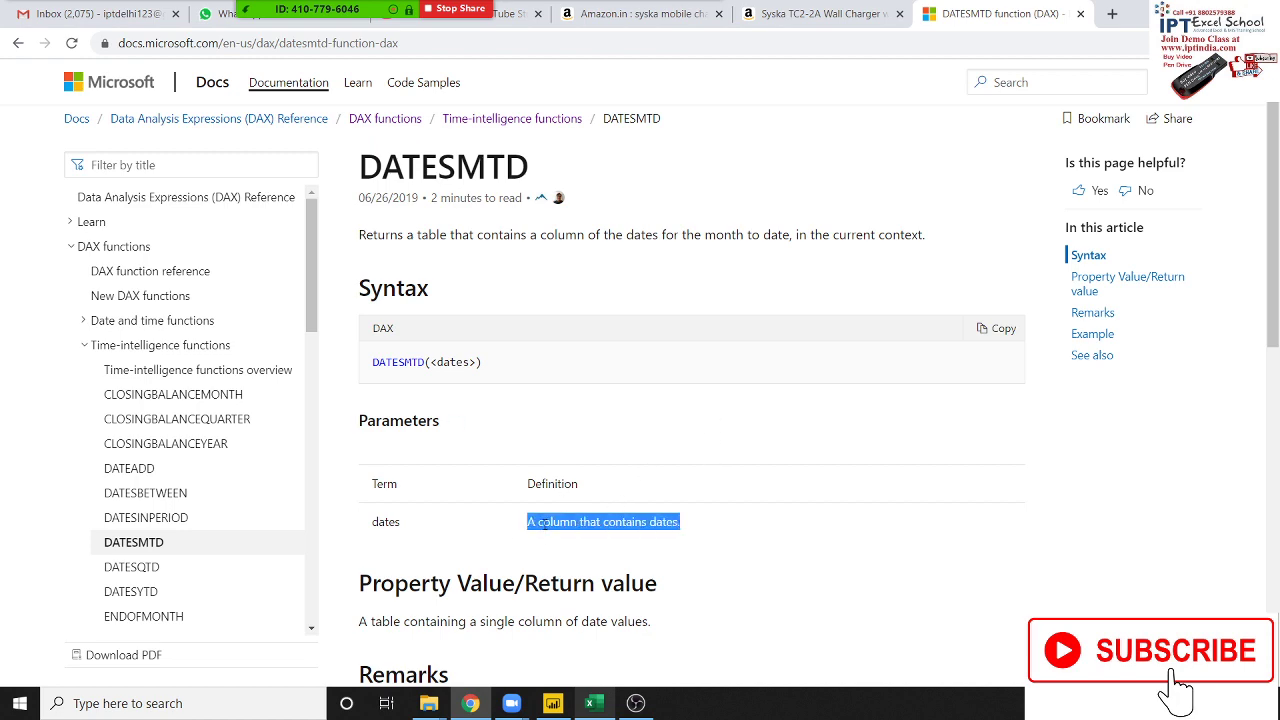
scroll(641, 562, "down", 1)
scroll(641, 562, "down", 3)
scroll(642, 566, "down", 3)
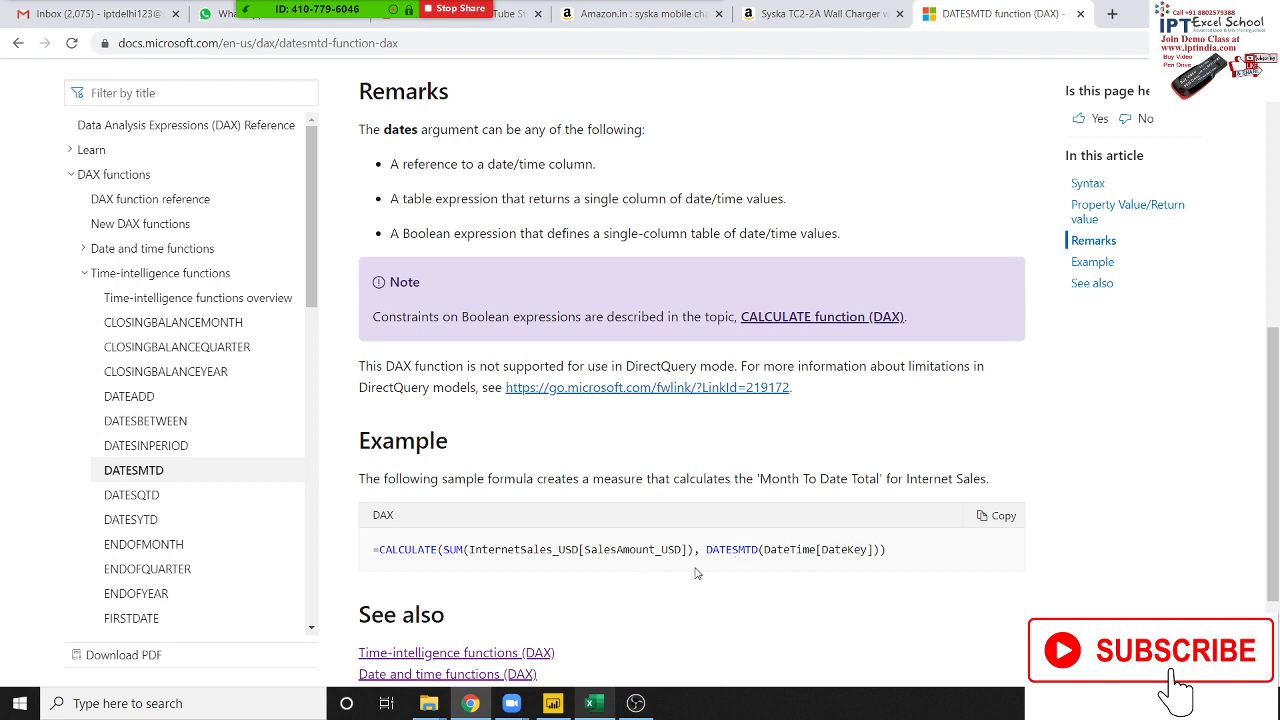
scroll(601, 562, "up", 2)
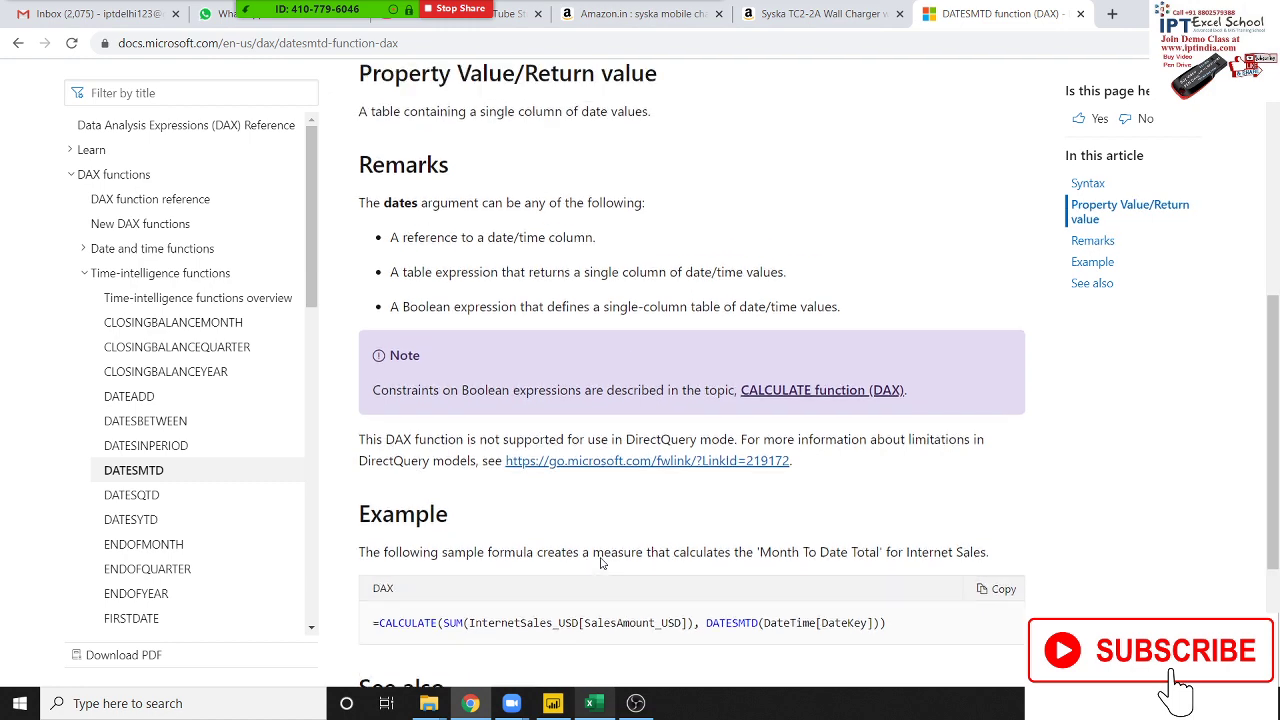
scroll(601, 560, "up", 1)
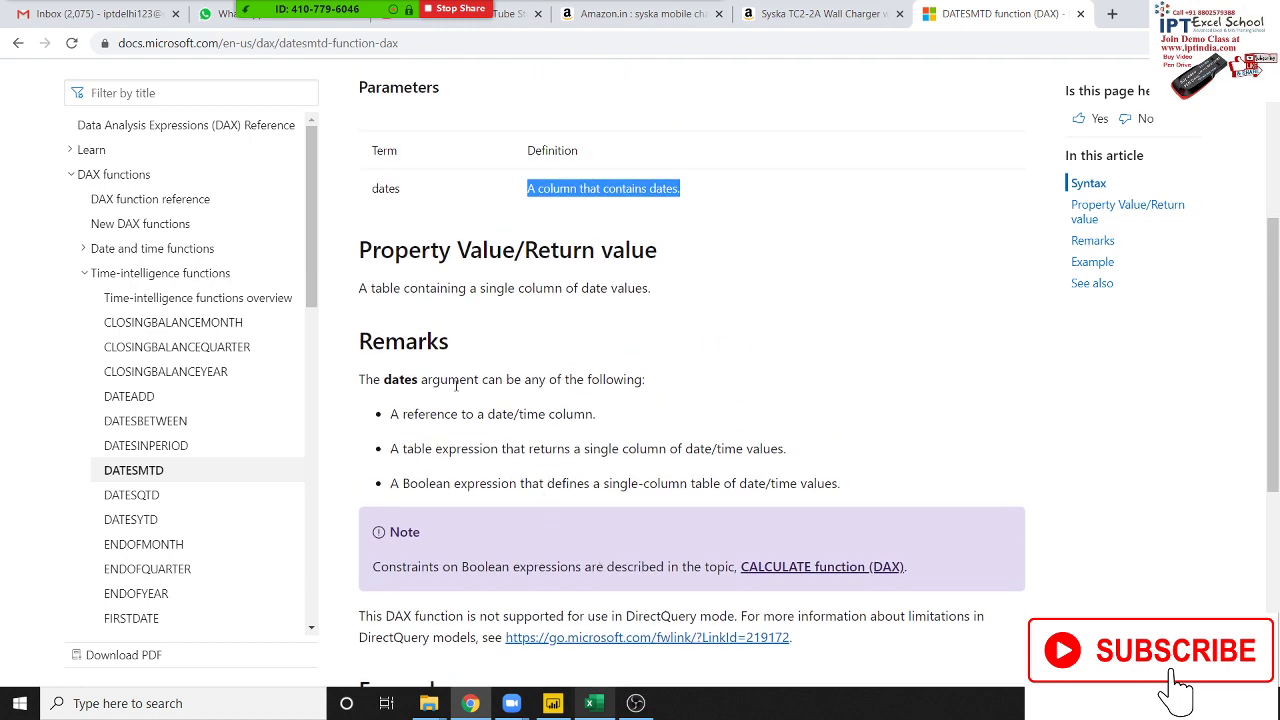
Step: Read the DATESMTD remarks and description, then return to Power BI Desktop
double_click(402, 380)
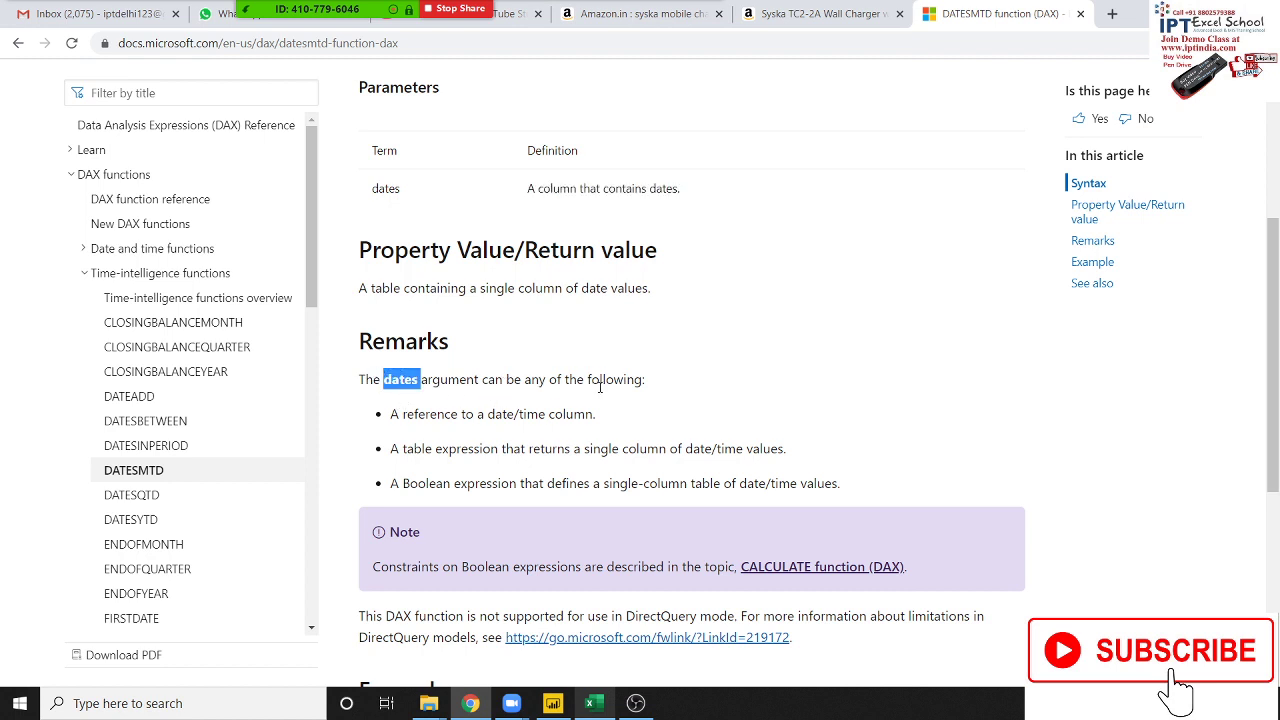
double_click(584, 413)
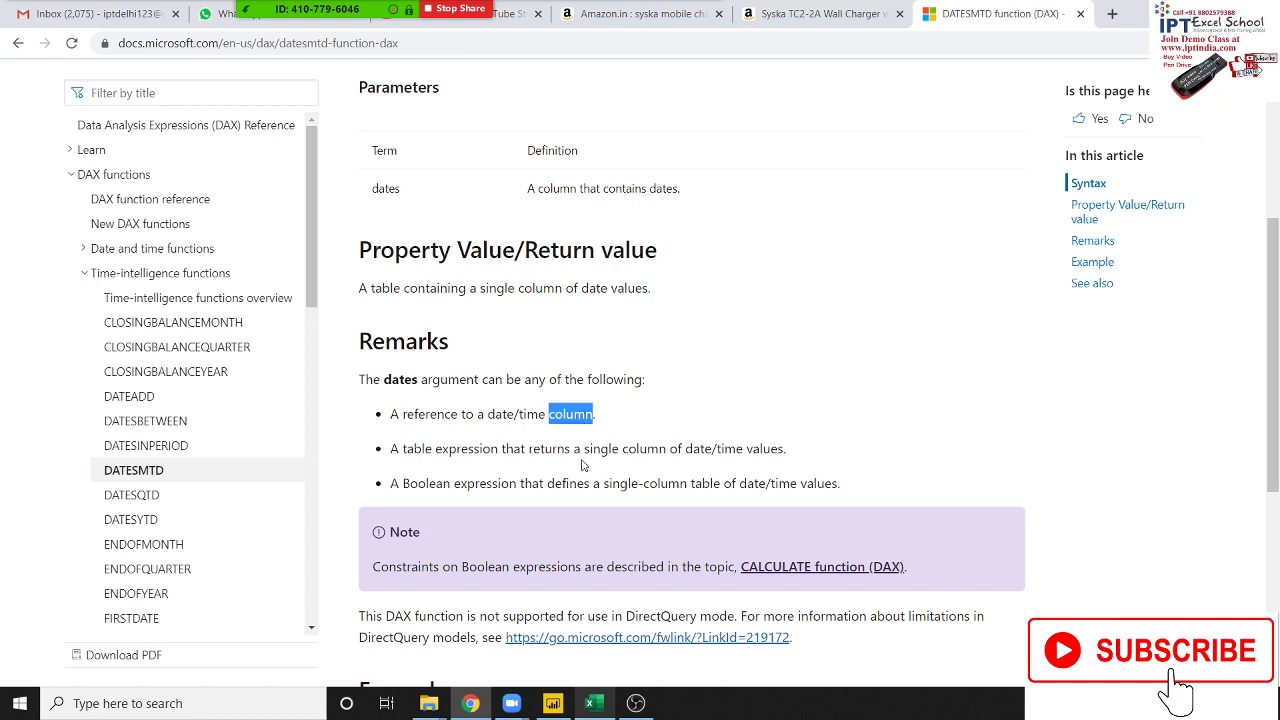
scroll(584, 465, "up", 3)
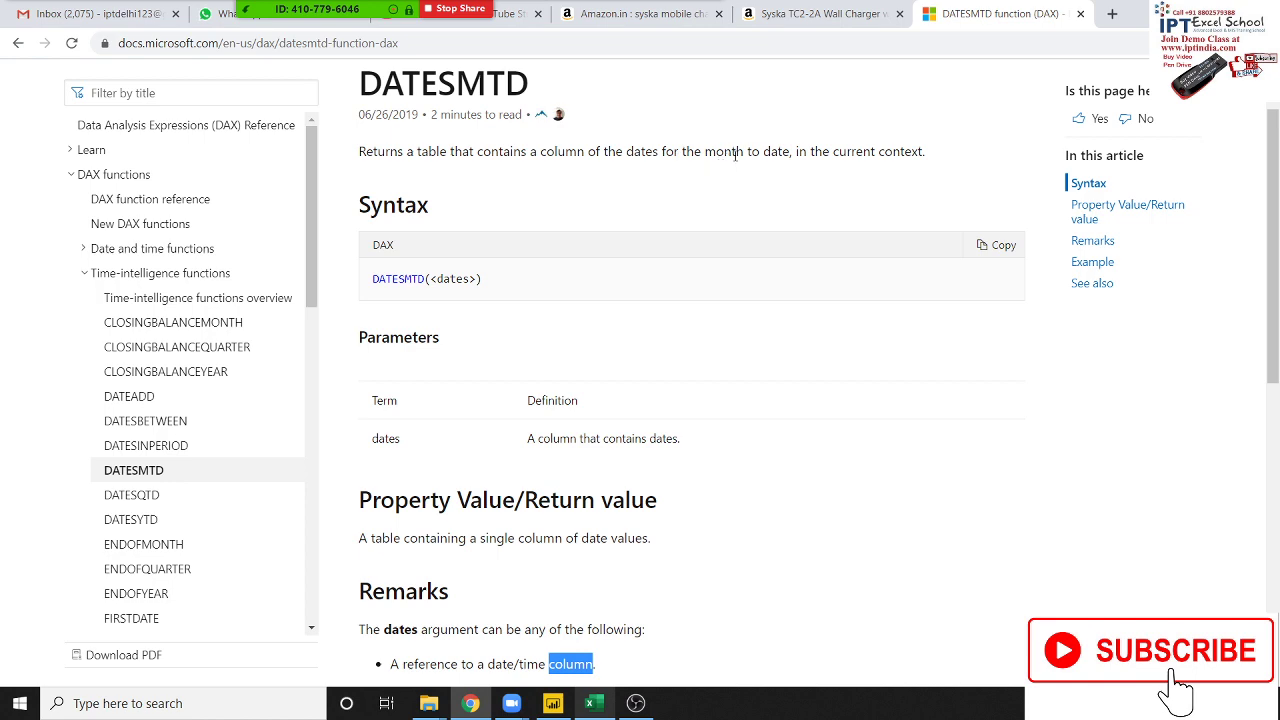
double_click(848, 151)
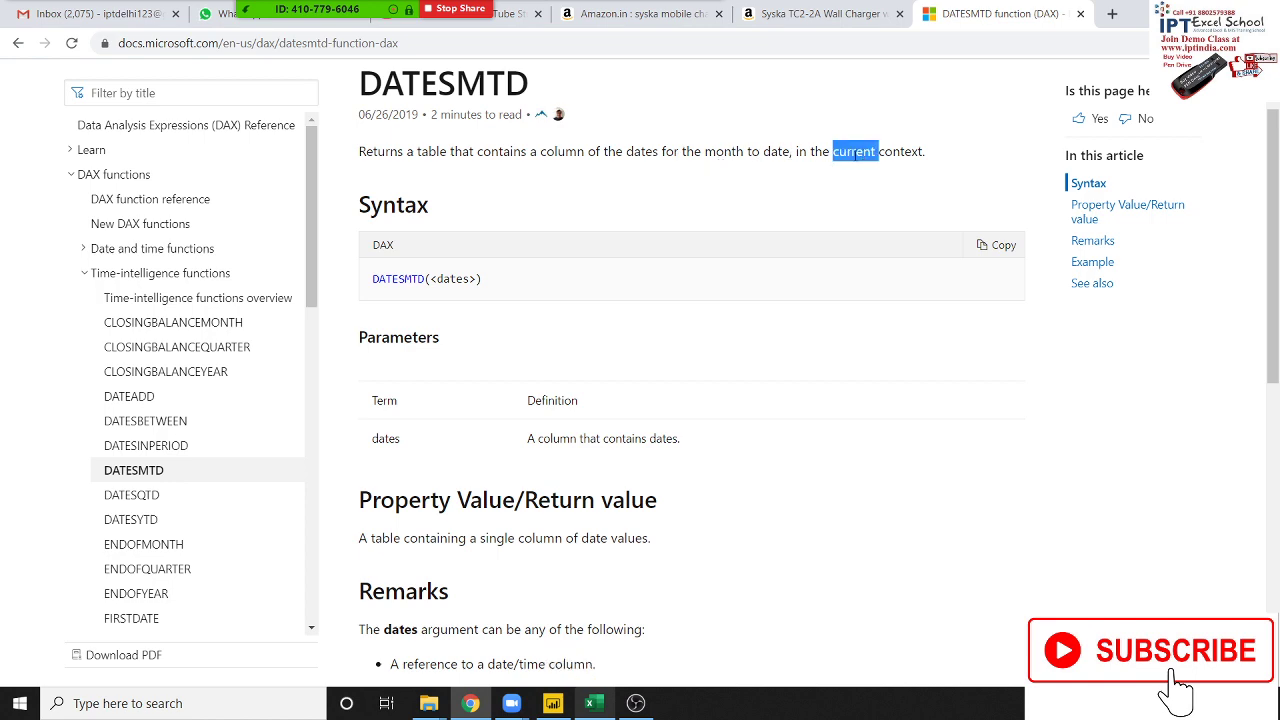
key("alt+Tab")
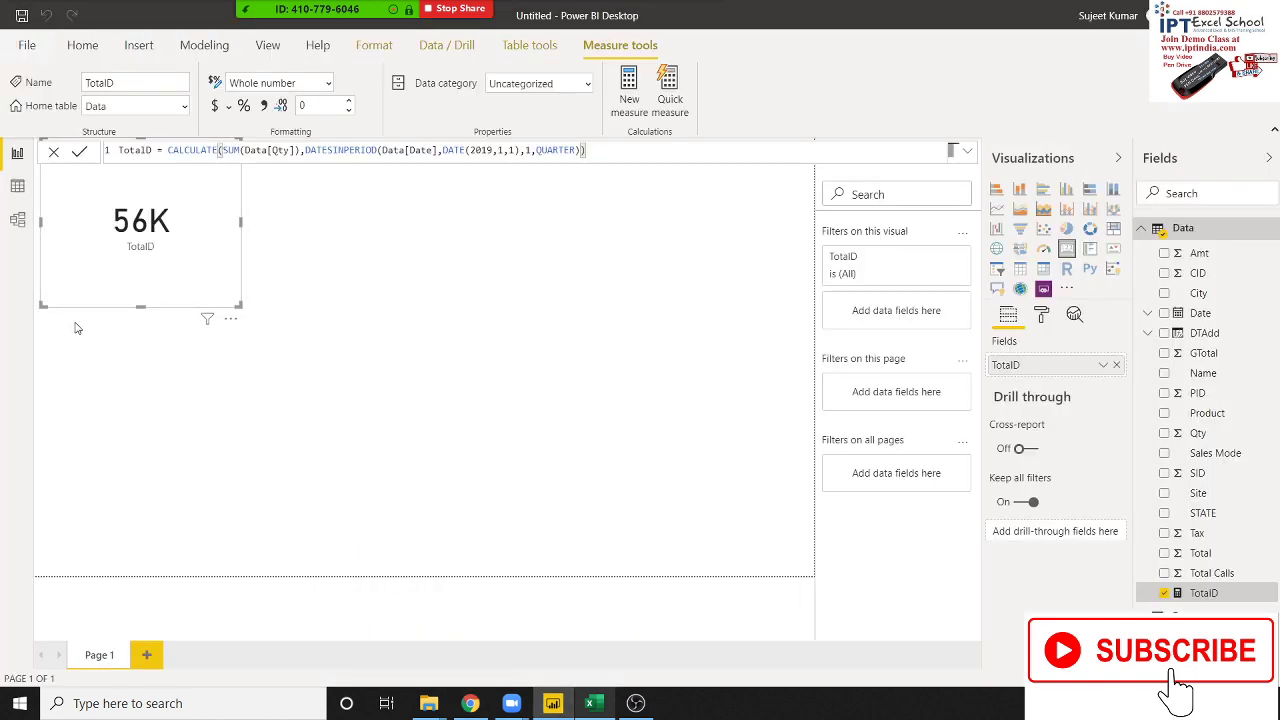
Step: In Data view, replace the Date table's DATESINPERIOD formula with DATESMTD(Data[Date])
left_click(76, 322)
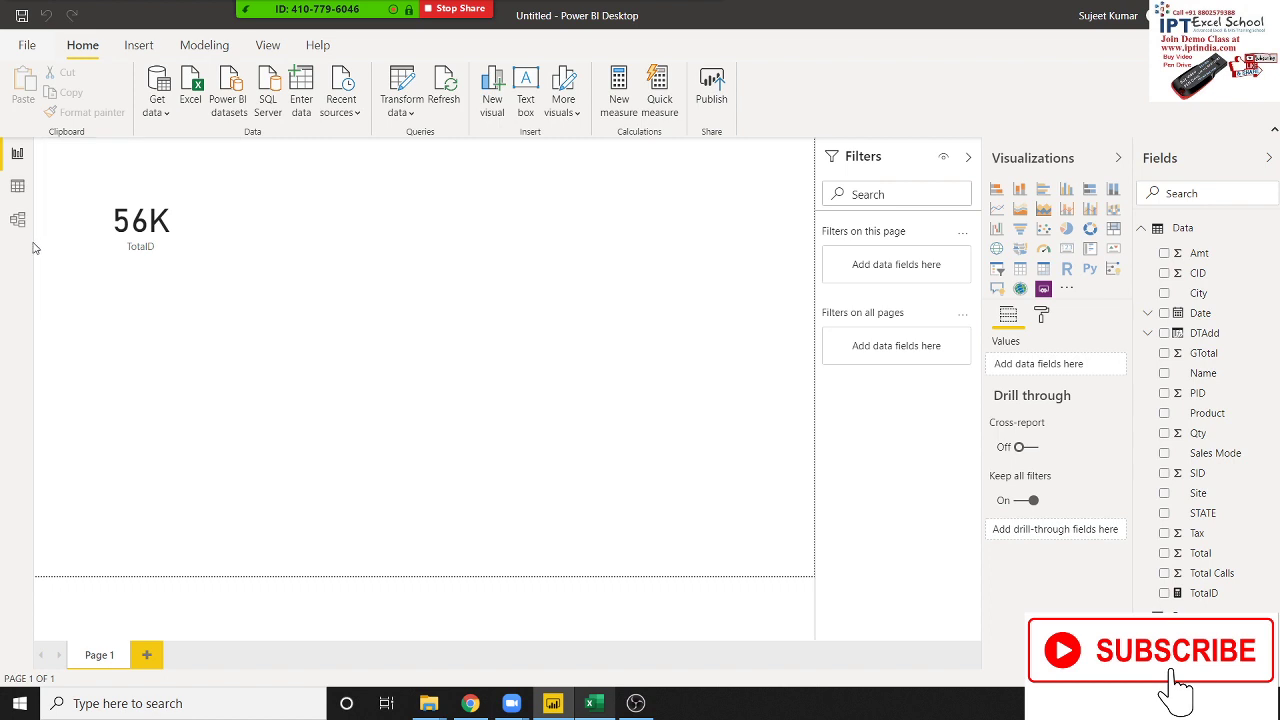
left_click(18, 186)
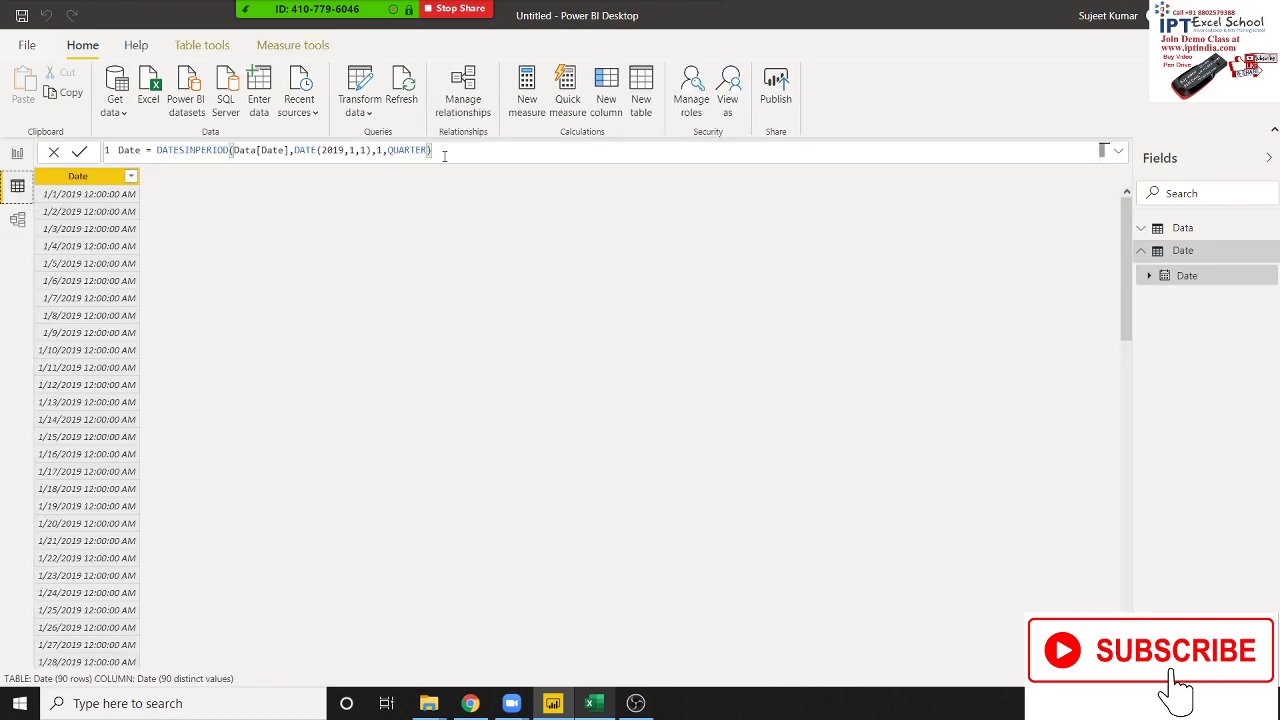
left_click_drag(444, 155, 158, 152)
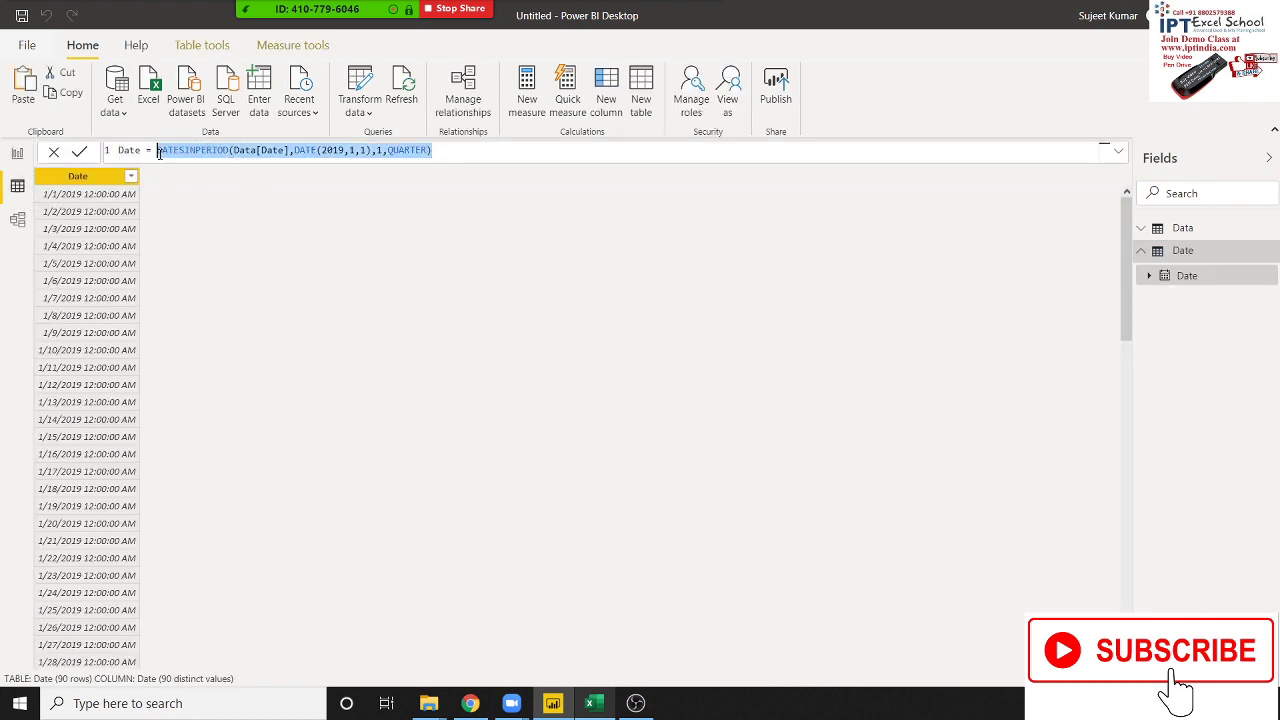
type("date")
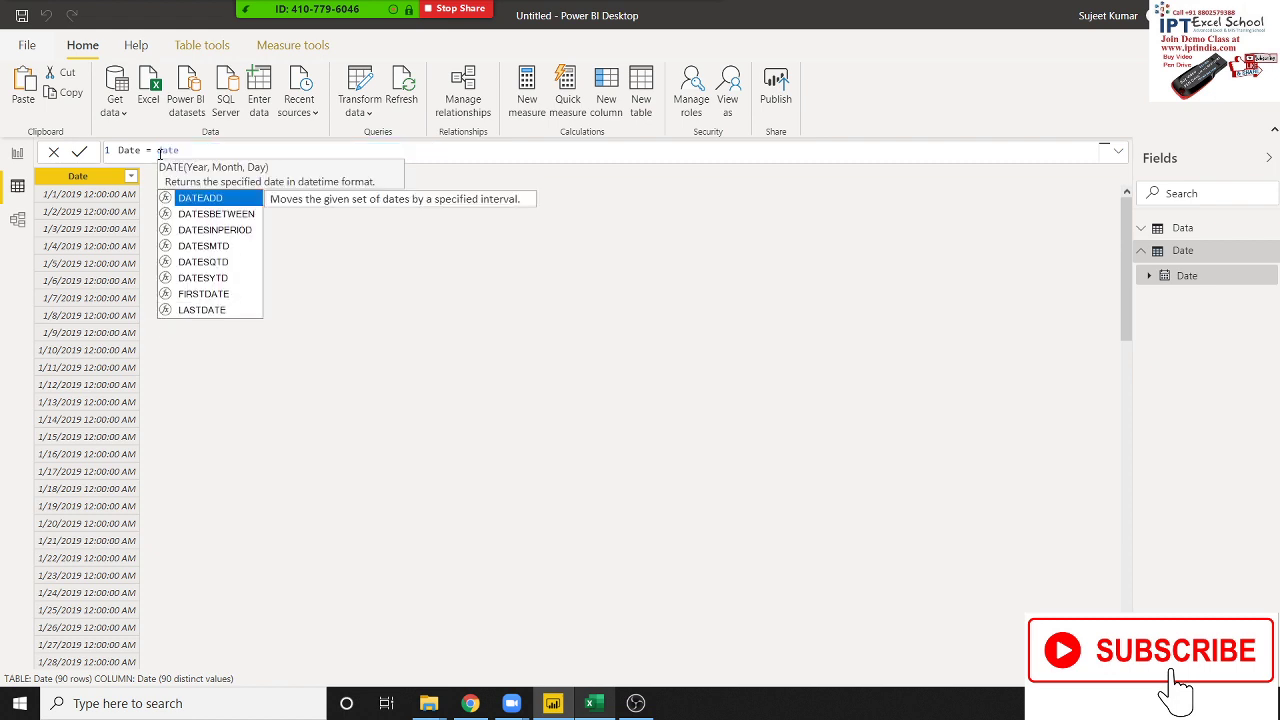
key("Down")
key("Down")
key("Down")
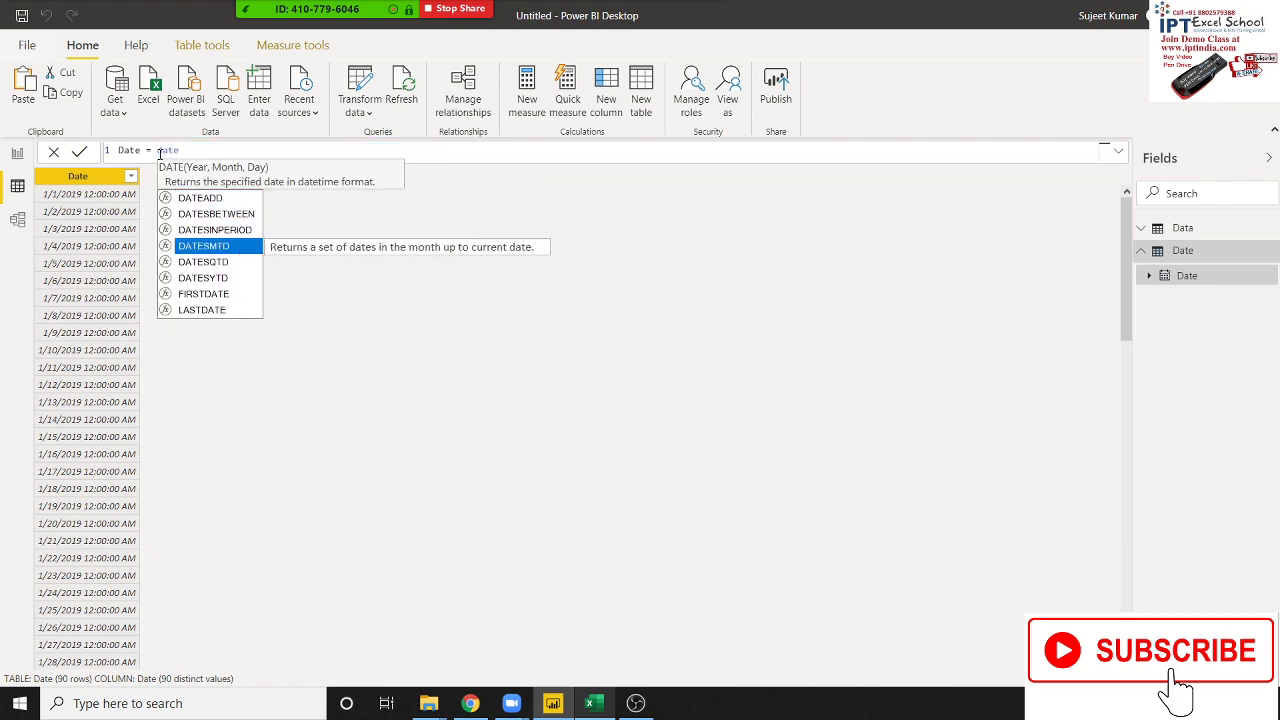
key("Tab")
key("Down")
key("Down")
key("Down")
key("Down")
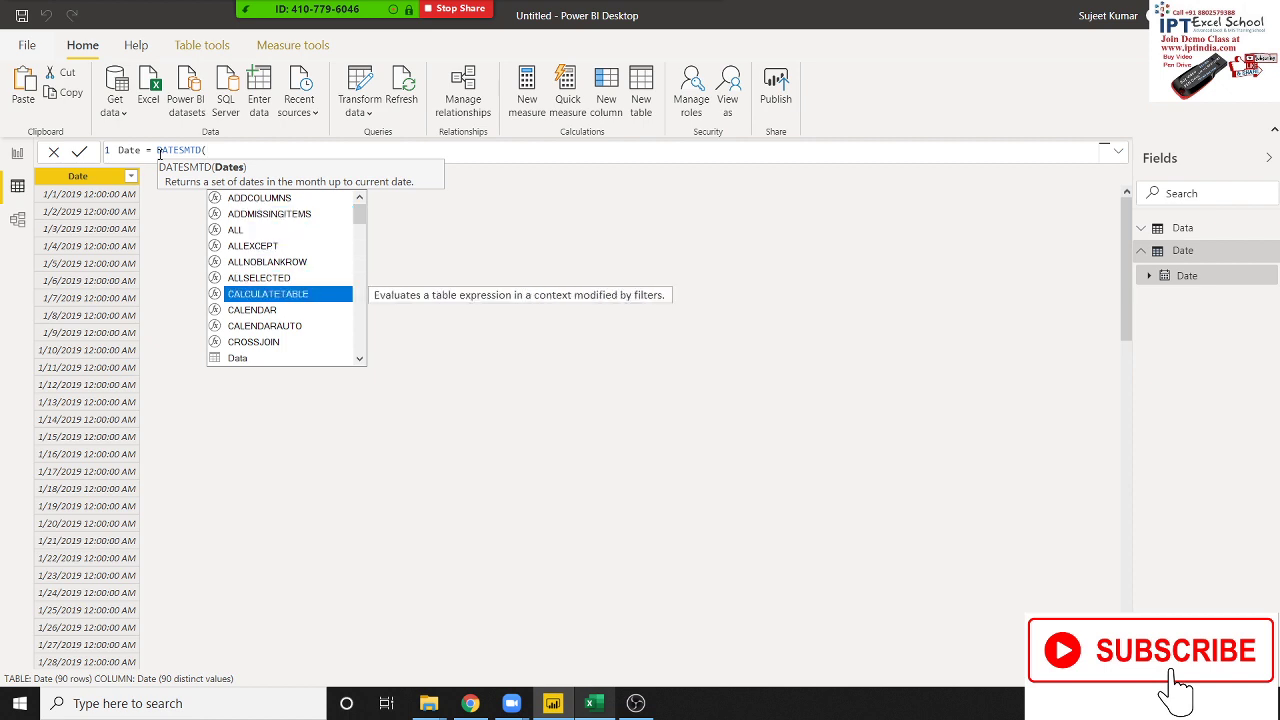
key("Down")
key("Down")
key("Down")
key("Down")
key("Down")
key("Down")
key("Down")
key("Down")
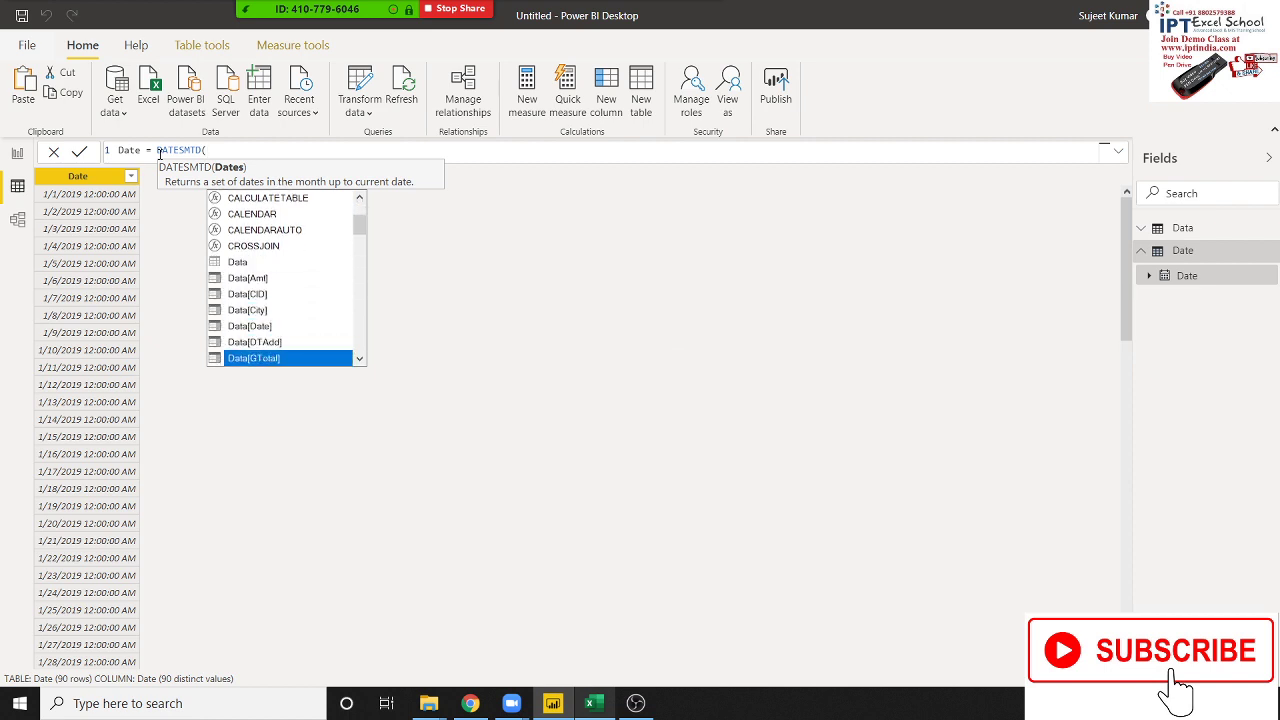
key("Up")
key("Up")
key("Tab")
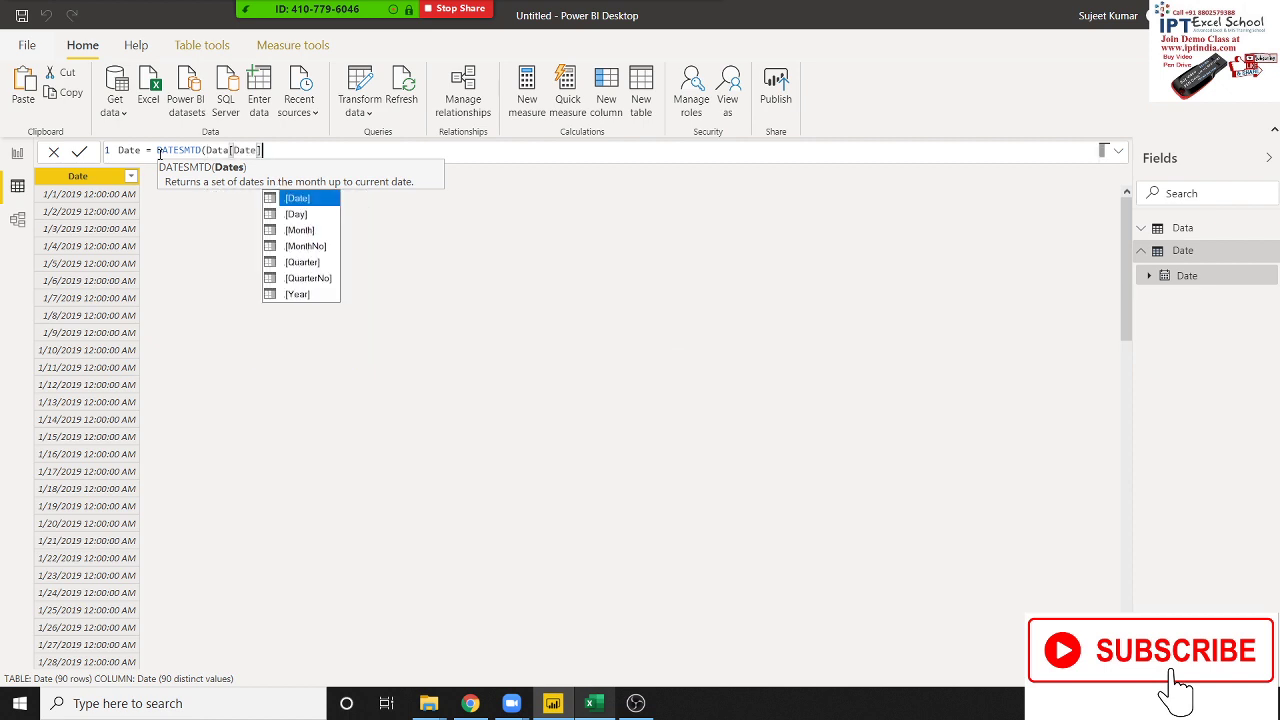
type(")")
key("Return")
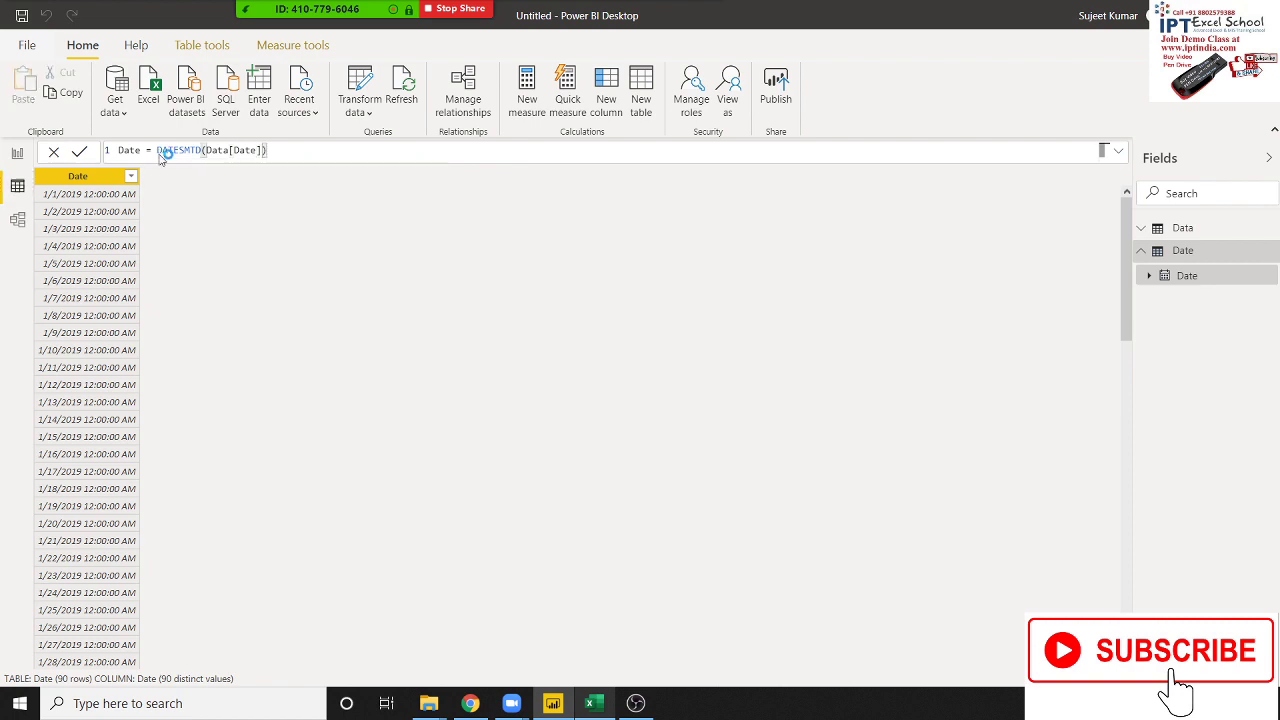
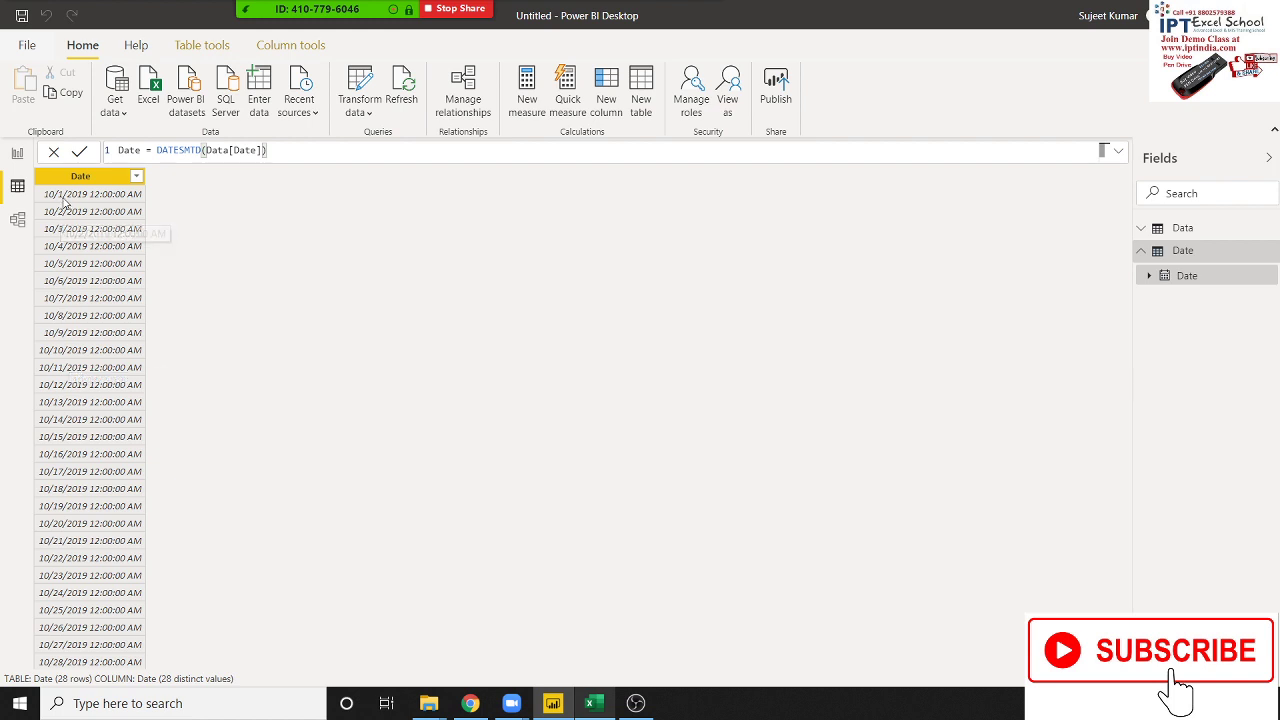
Step: Look up the DATESQTD function reference in the browser docs
left_click(66, 662)
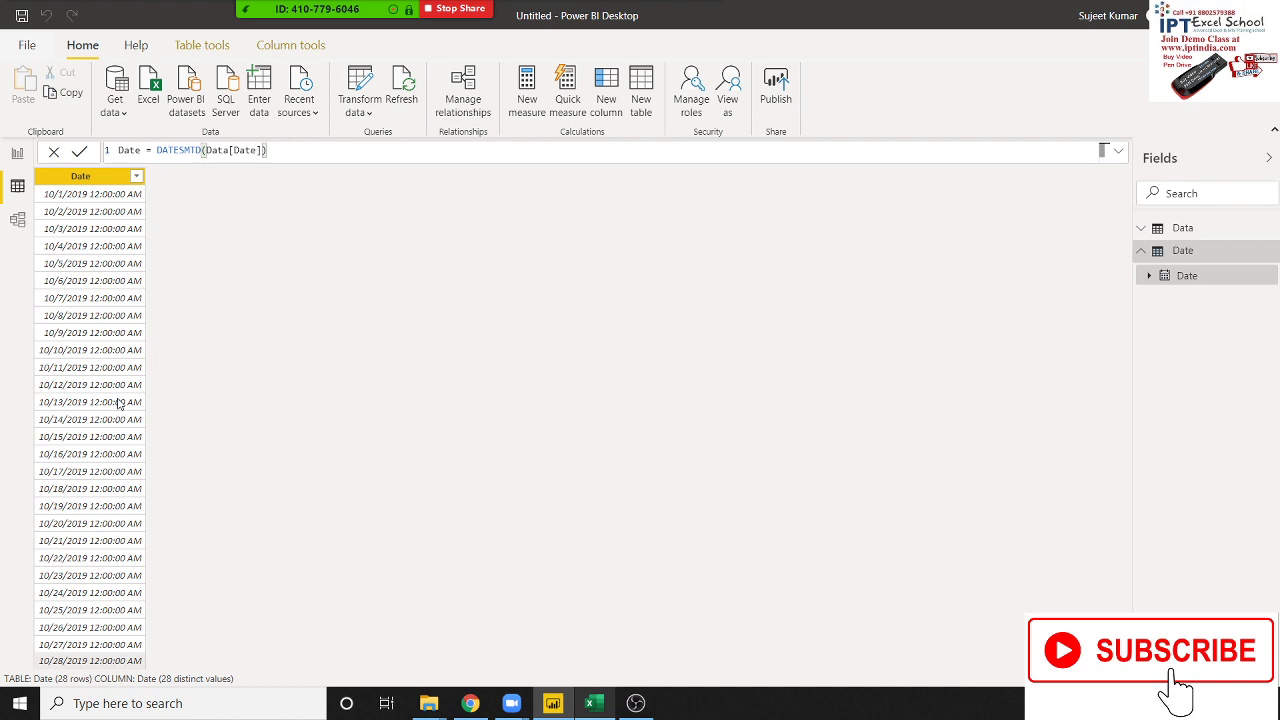
key("alt+Tab")
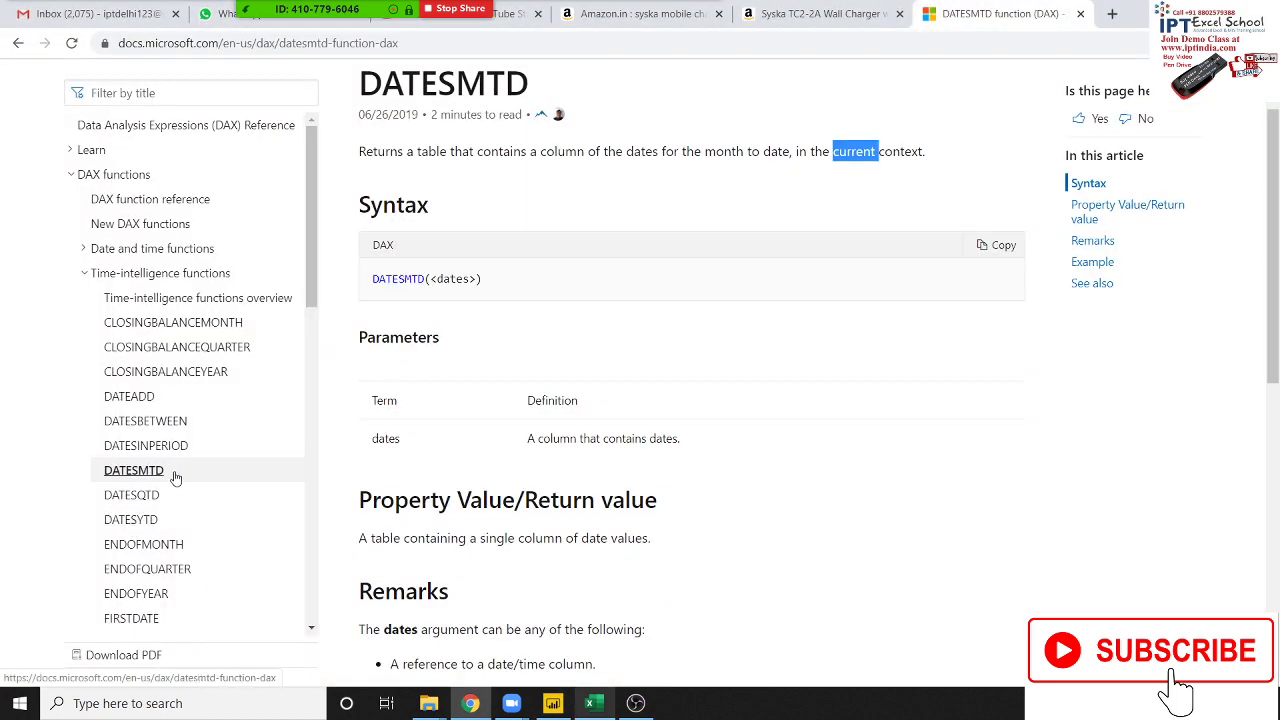
left_click(156, 500)
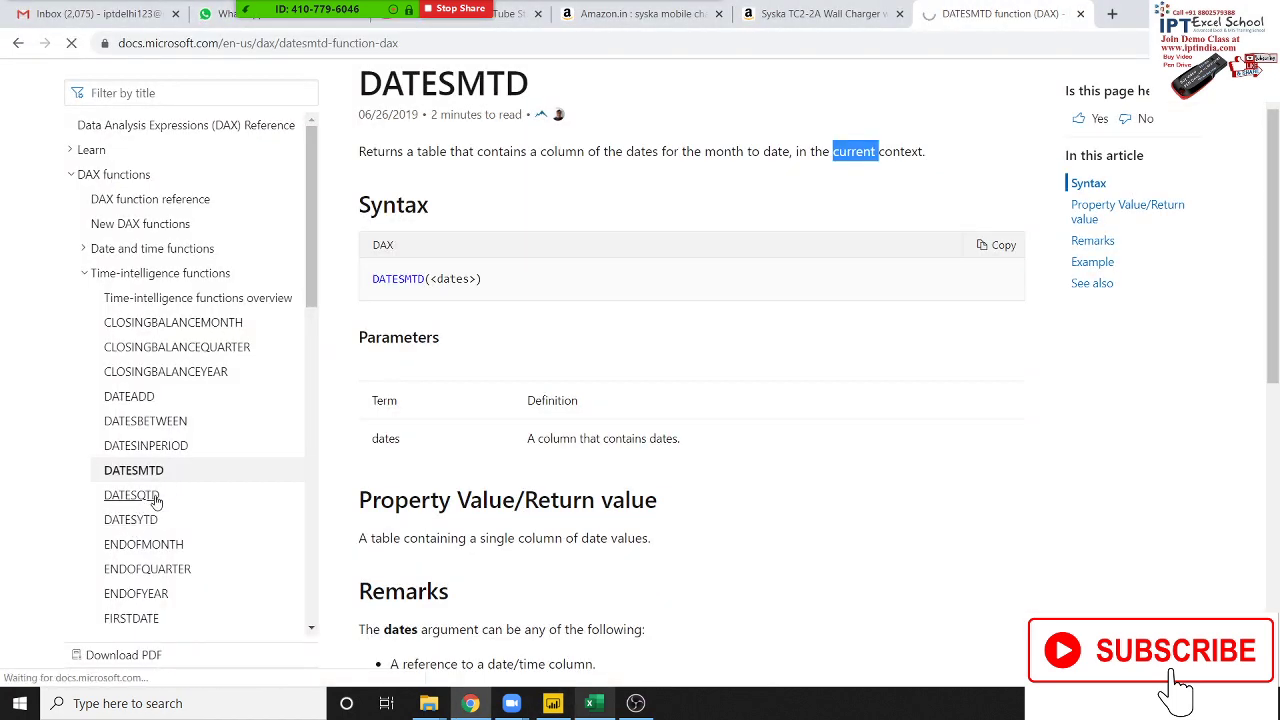
key("alt+Tab")
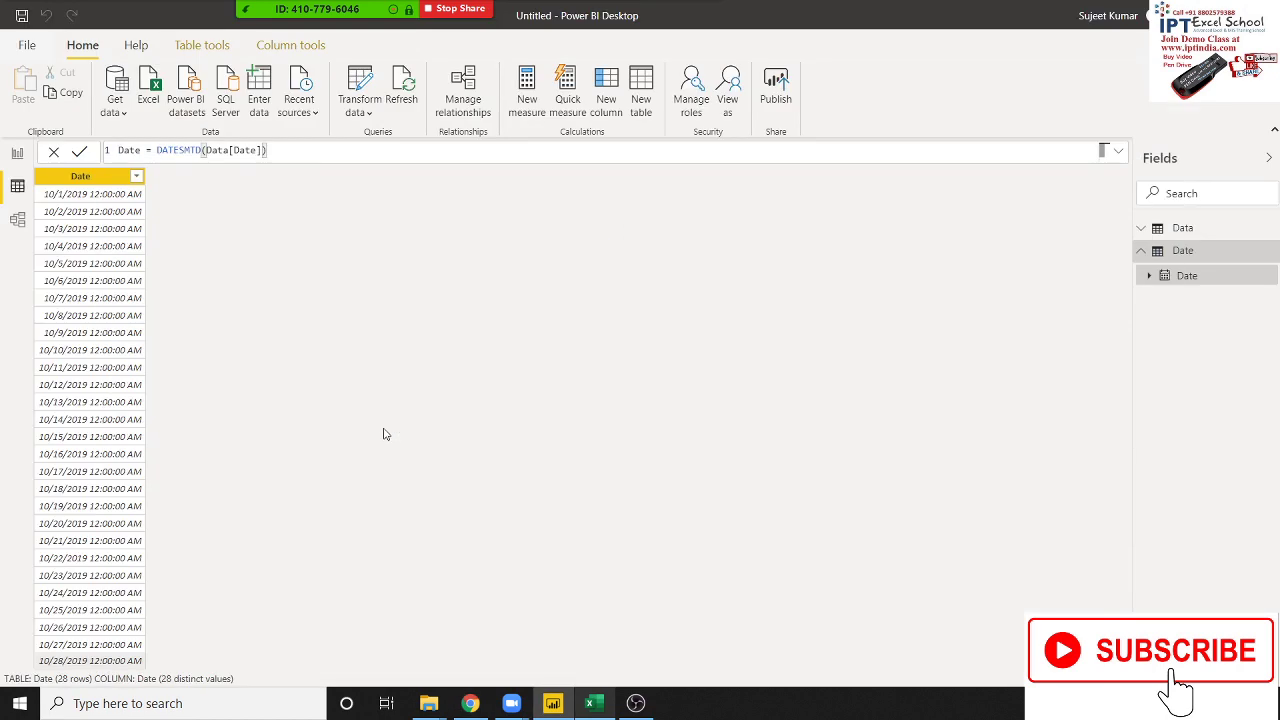
Step: Change the Date table formula from DATESMTD to DATESQTD(Data[Date])
double_click(189, 150)
left_click(190, 150)
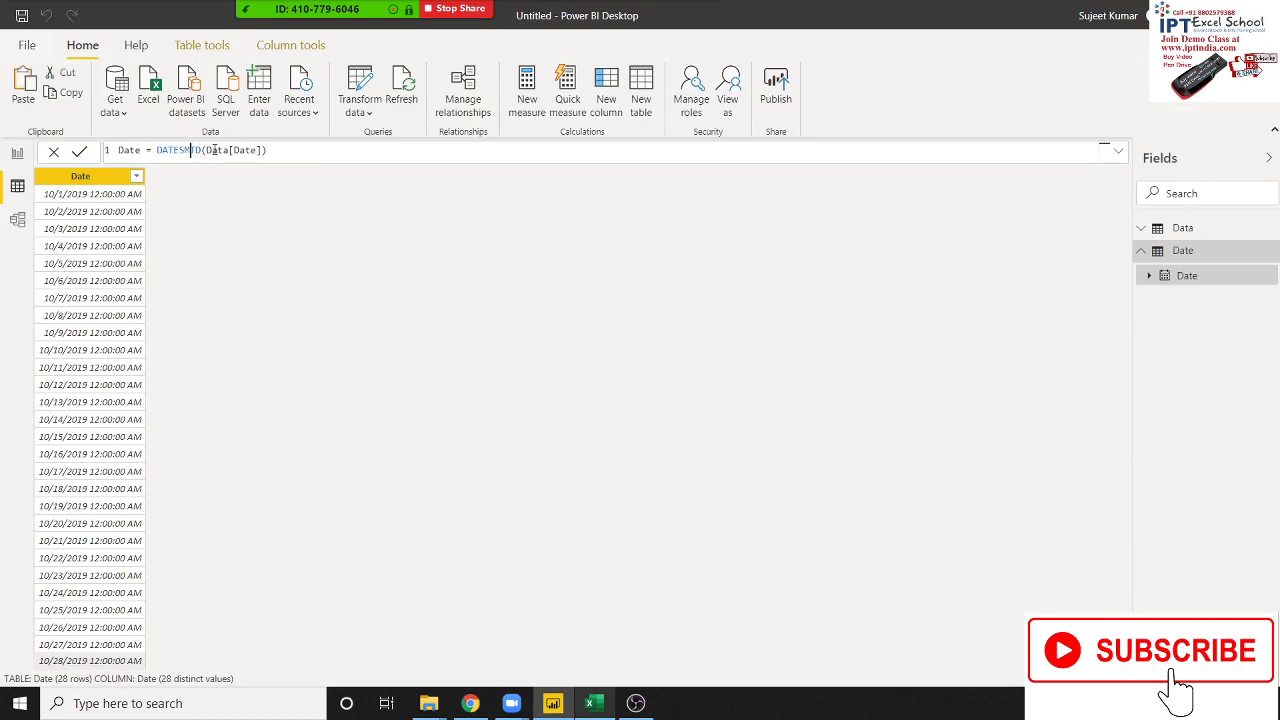
key("Delete")
key("BackSpace")
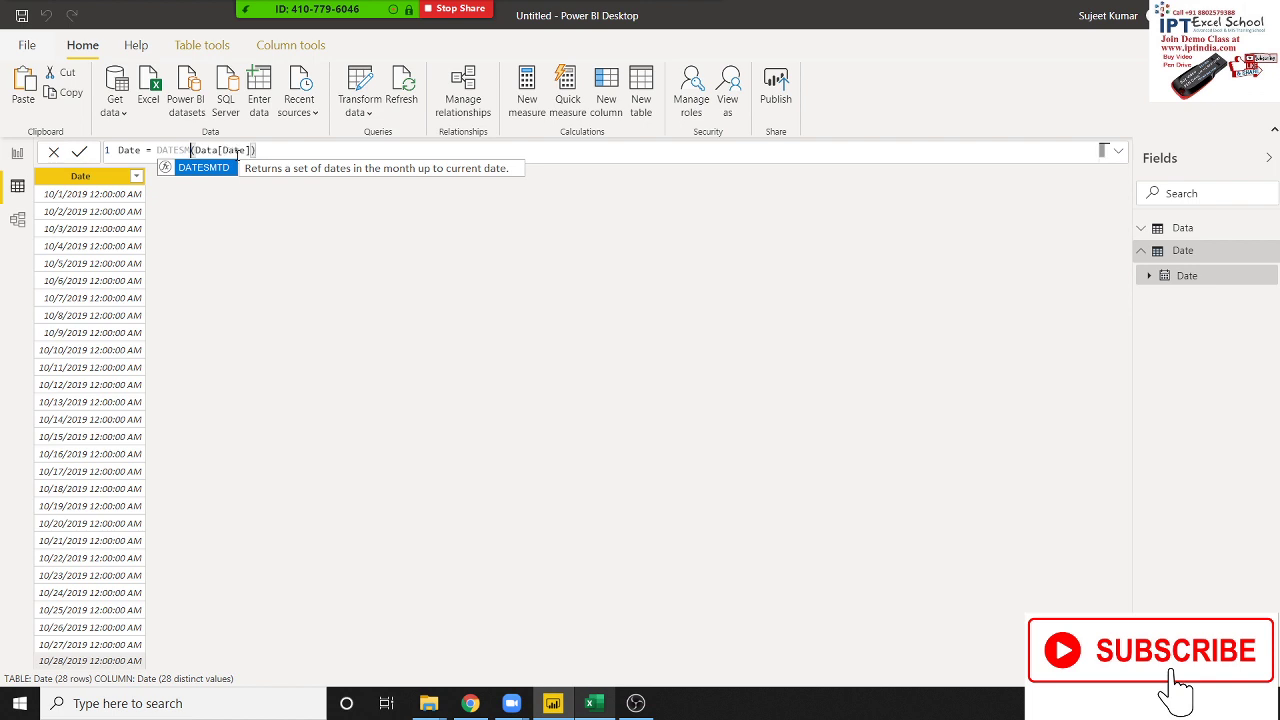
key("Delete")
type("Q")
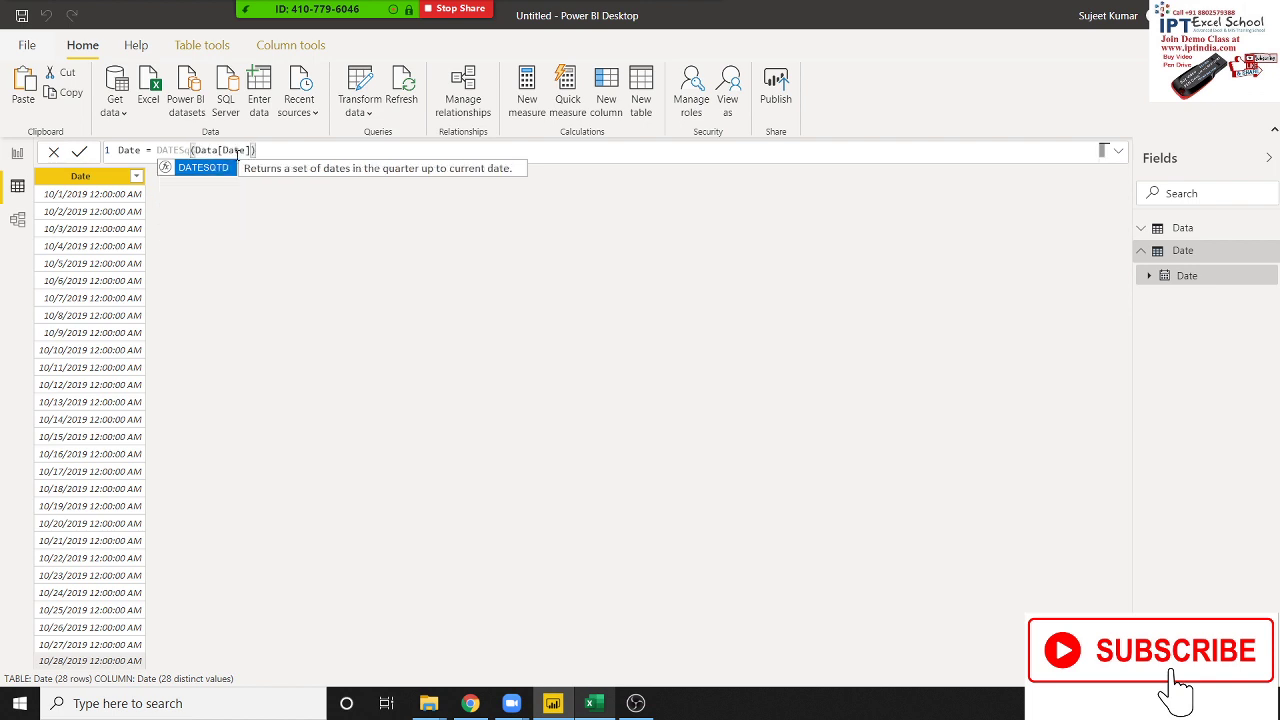
key("Tab")
key("Return")
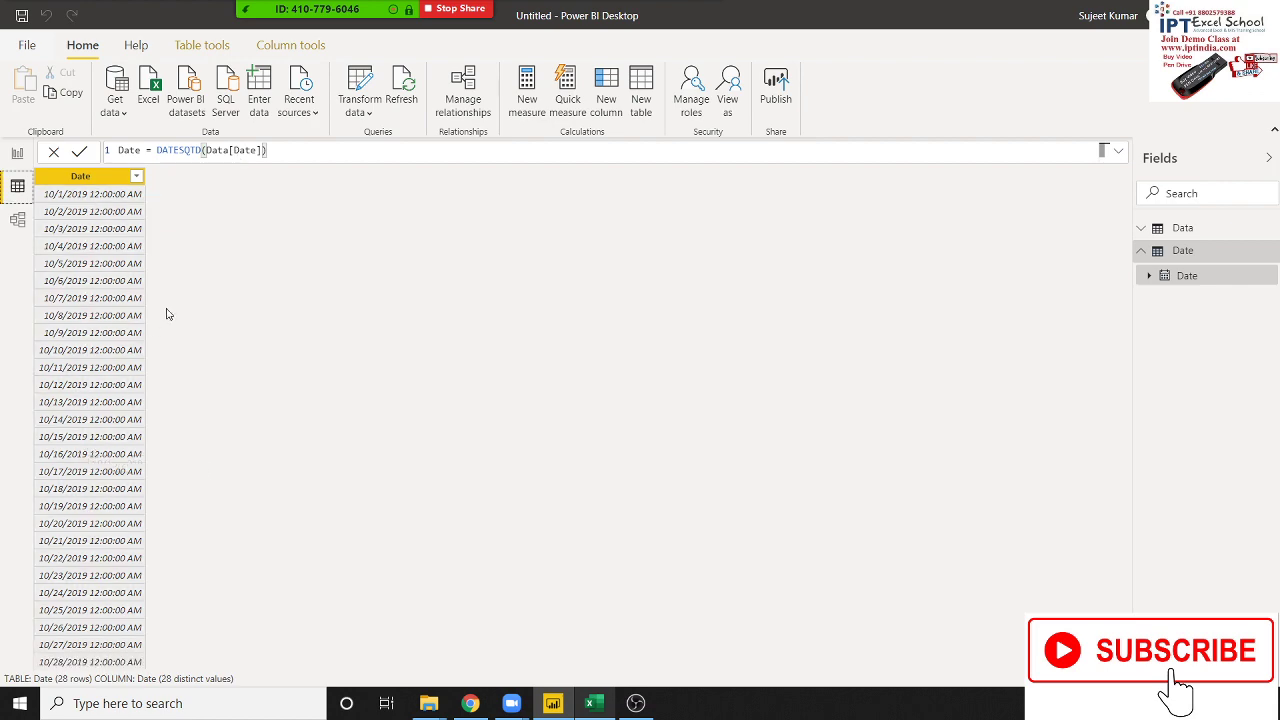
key("Tab")
Step: Browse the docs sidebar and open the ENDOFMONTH function reference
key("alt+Tab")
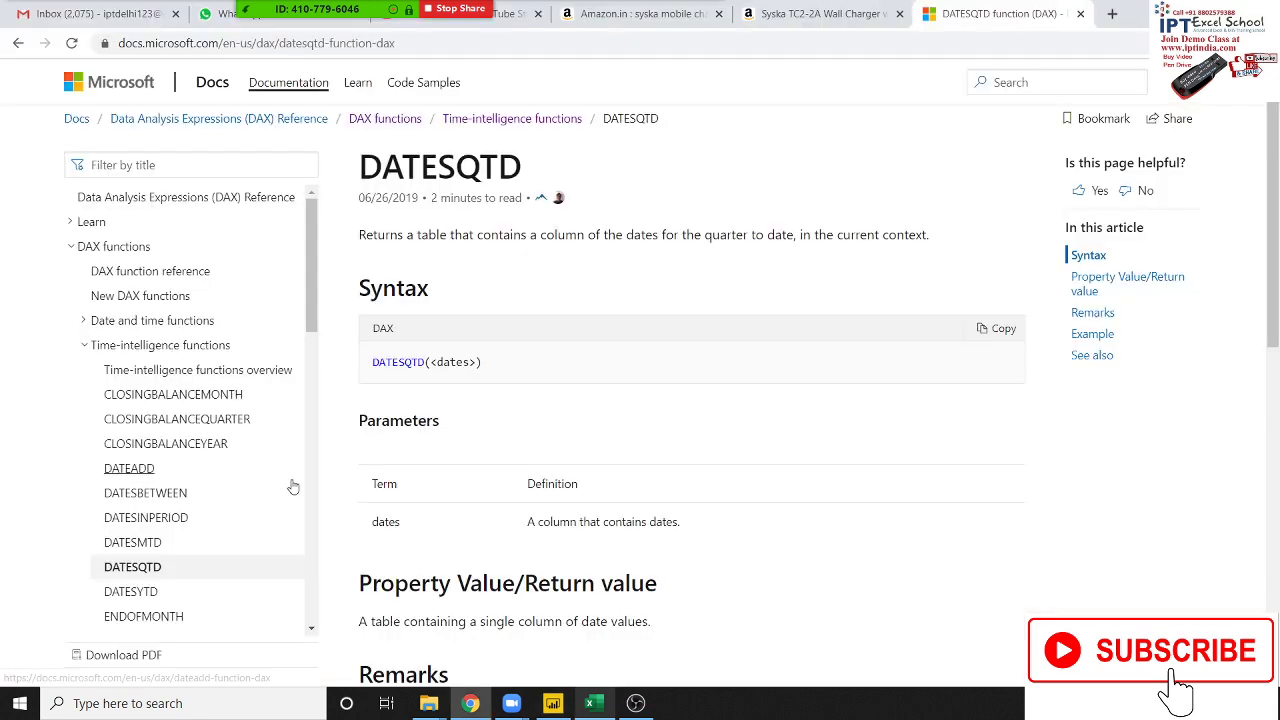
scroll(285, 490, "down", 1)
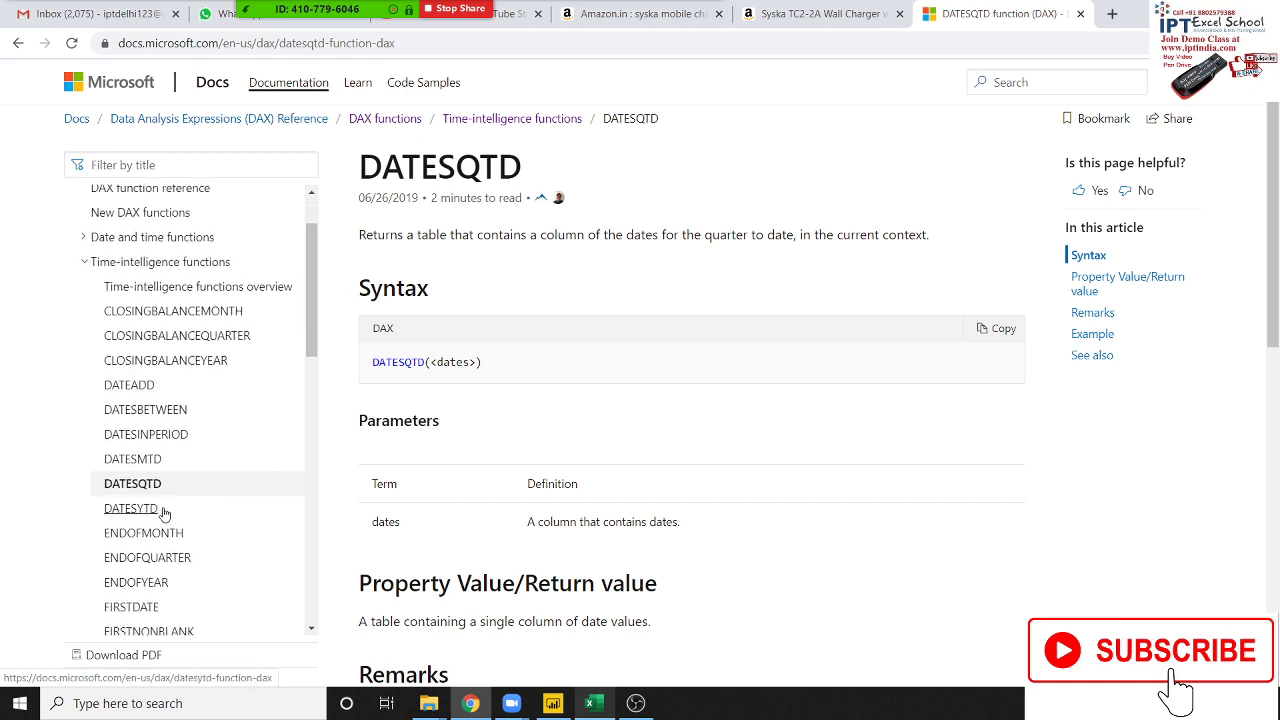
scroll(165, 513, "down", 1)
scroll(165, 513, "down", 1)
scroll(165, 513, "down", 1)
scroll(165, 513, "down", 2)
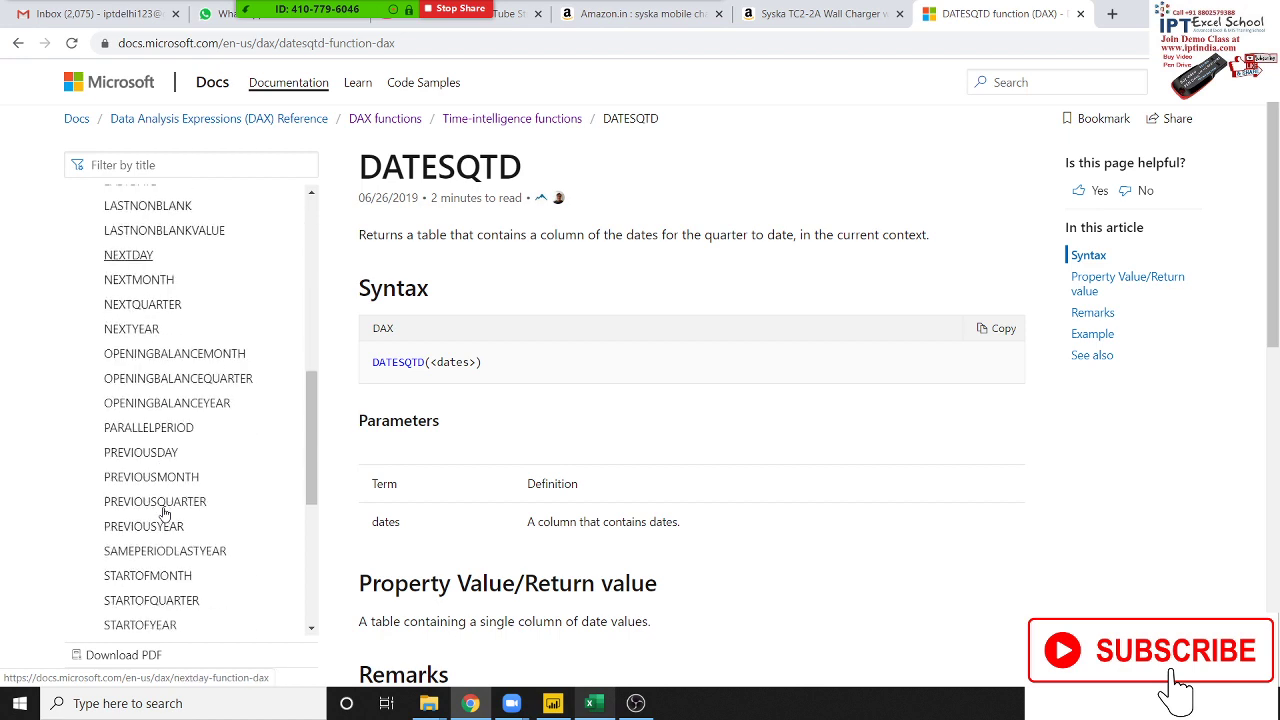
scroll(165, 513, "down", 2)
scroll(165, 513, "down", 1)
scroll(165, 513, "up", 2)
scroll(165, 513, "up", 1)
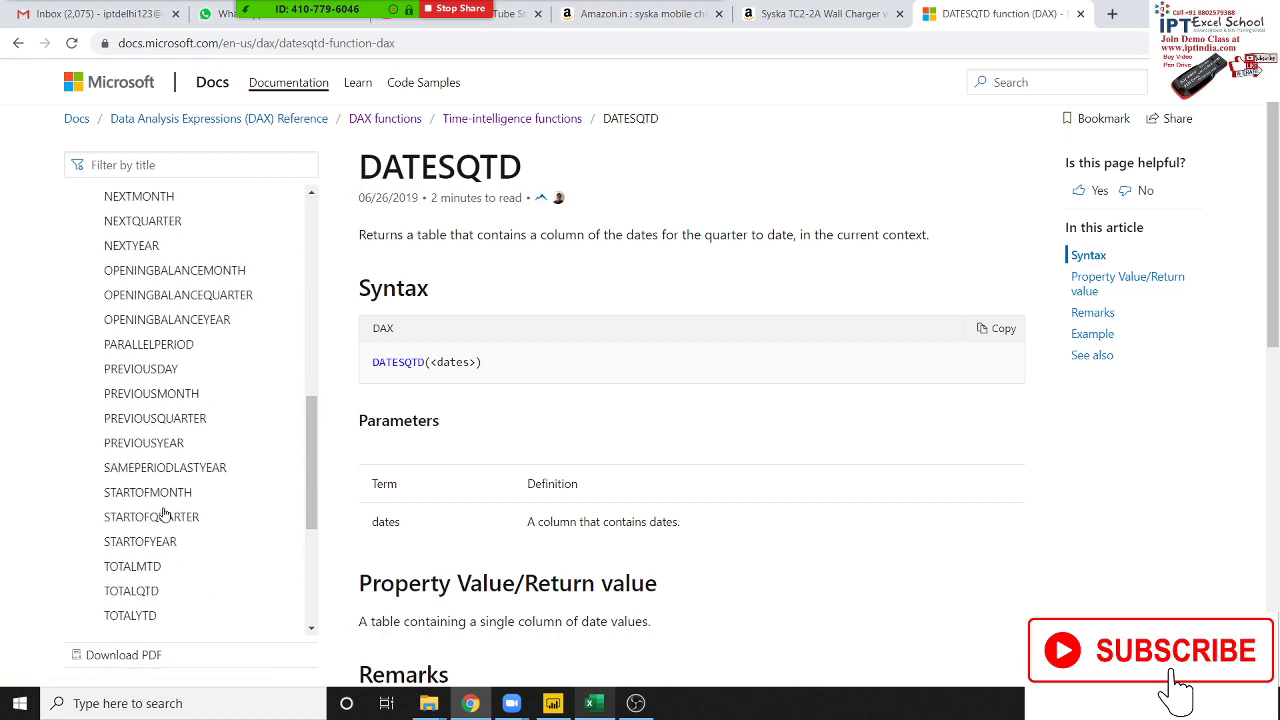
scroll(165, 513, "up", 3)
scroll(165, 513, "up", 1)
scroll(165, 513, "up", 1)
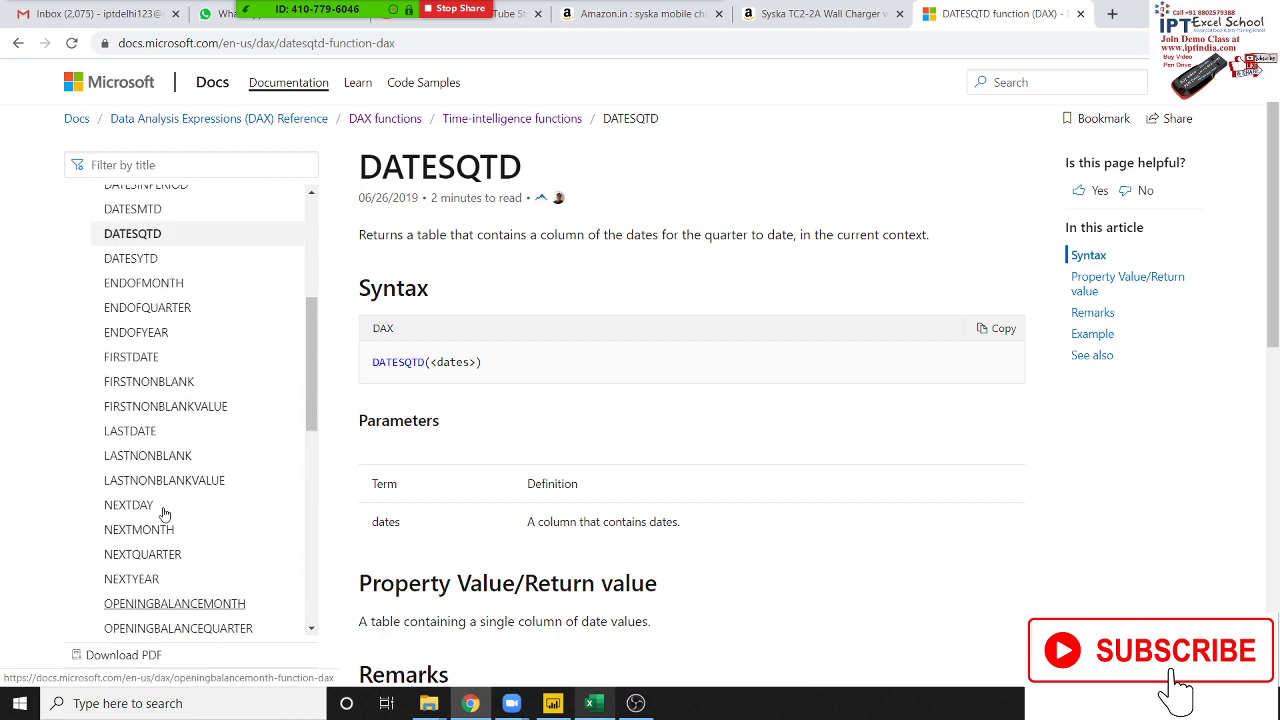
scroll(165, 513, "down", 1)
scroll(165, 513, "up", 3)
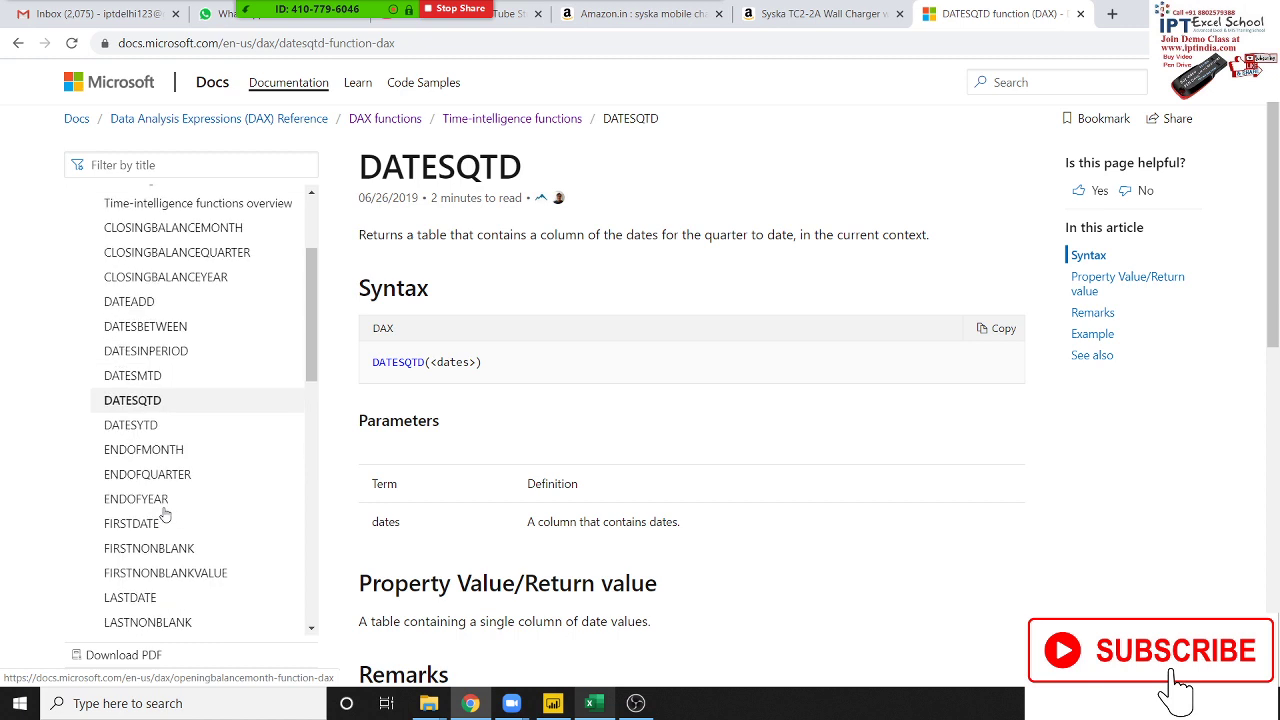
left_click(165, 451)
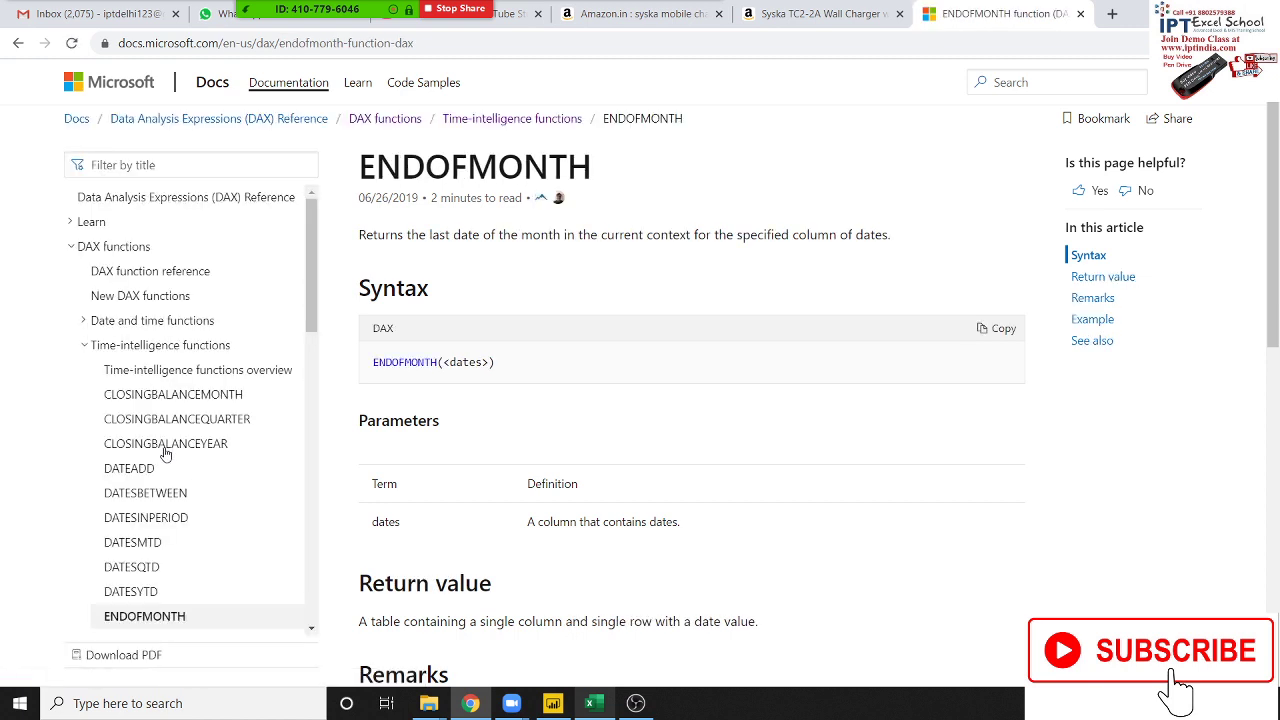
Step: Open the ENDOFQUARTER reference, then the ENDOFYEAR reference
scroll(208, 622, "down", 2)
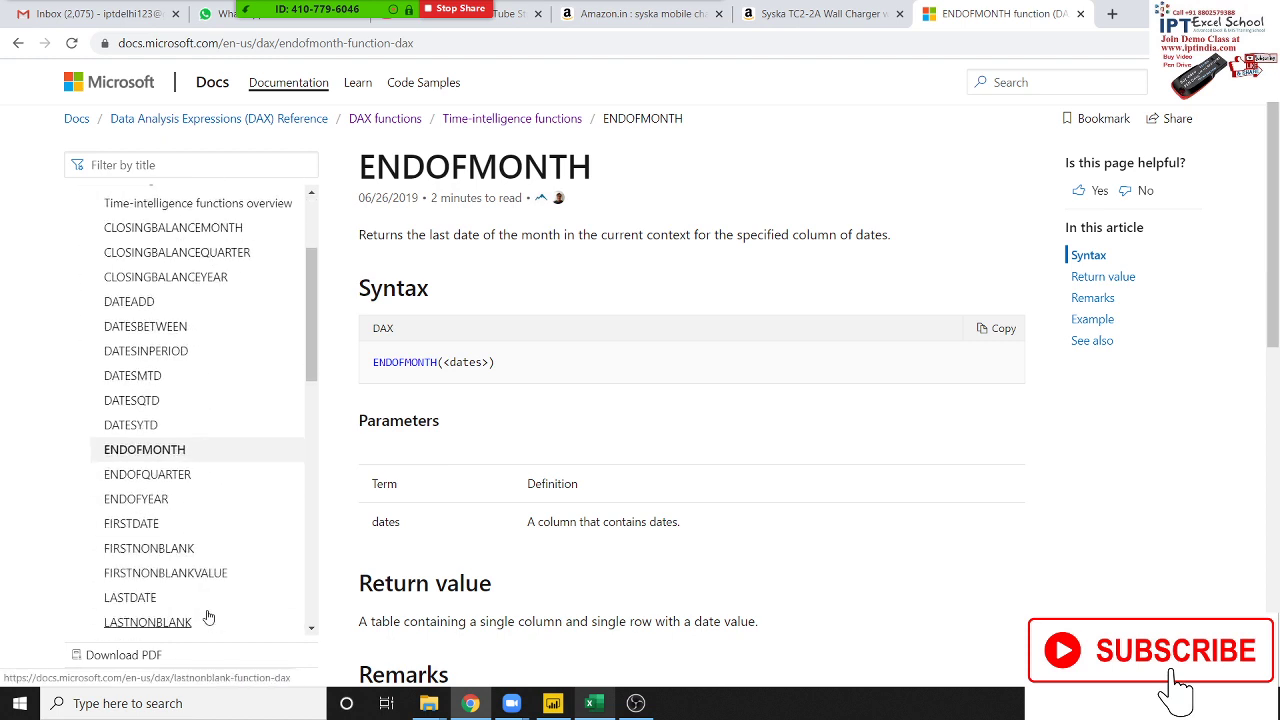
left_click(158, 477)
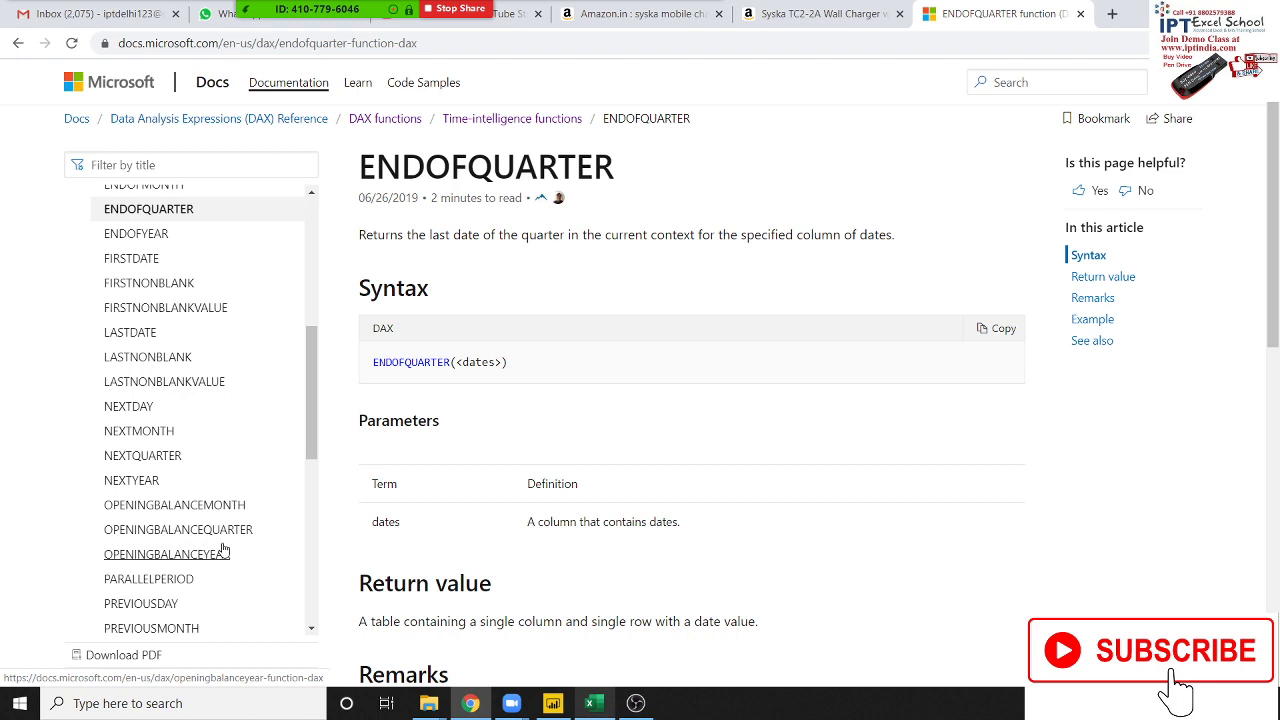
scroll(224, 550, "up", 1)
left_click(150, 321)
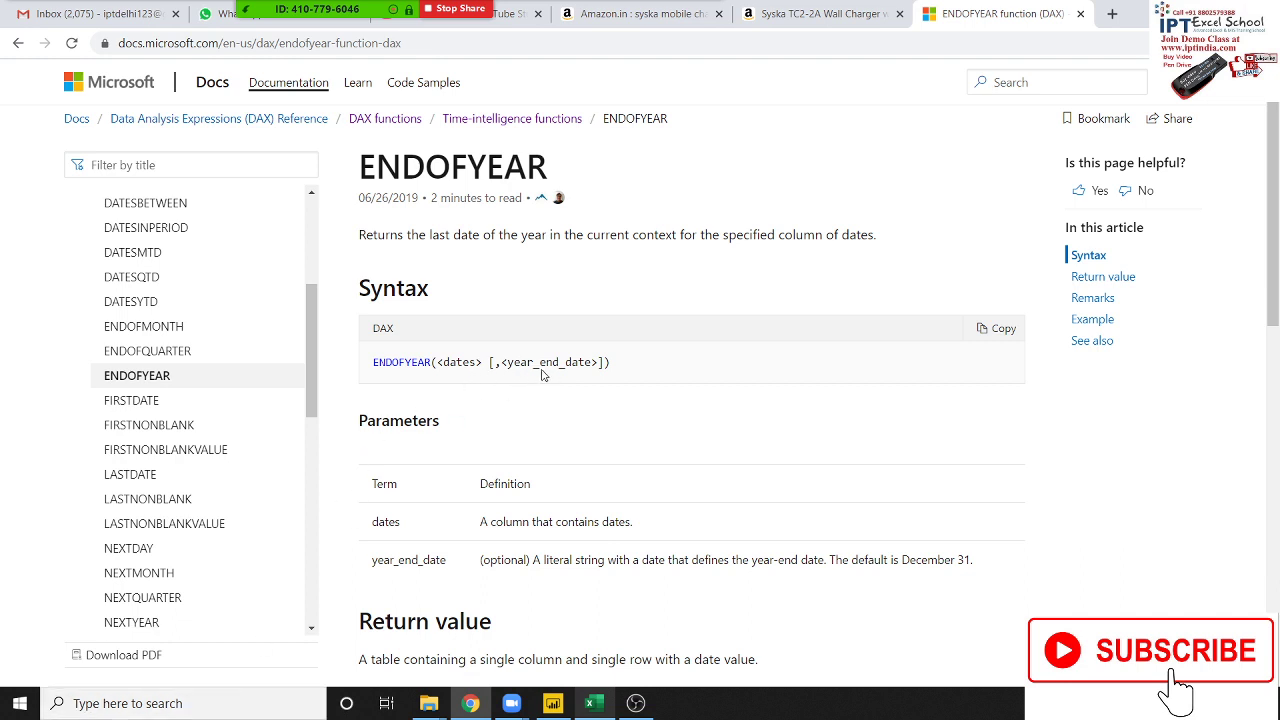
Step: Read through the ENDOFYEAR page, then open the FIRSTDATE reference
scroll(584, 530, "down", 3)
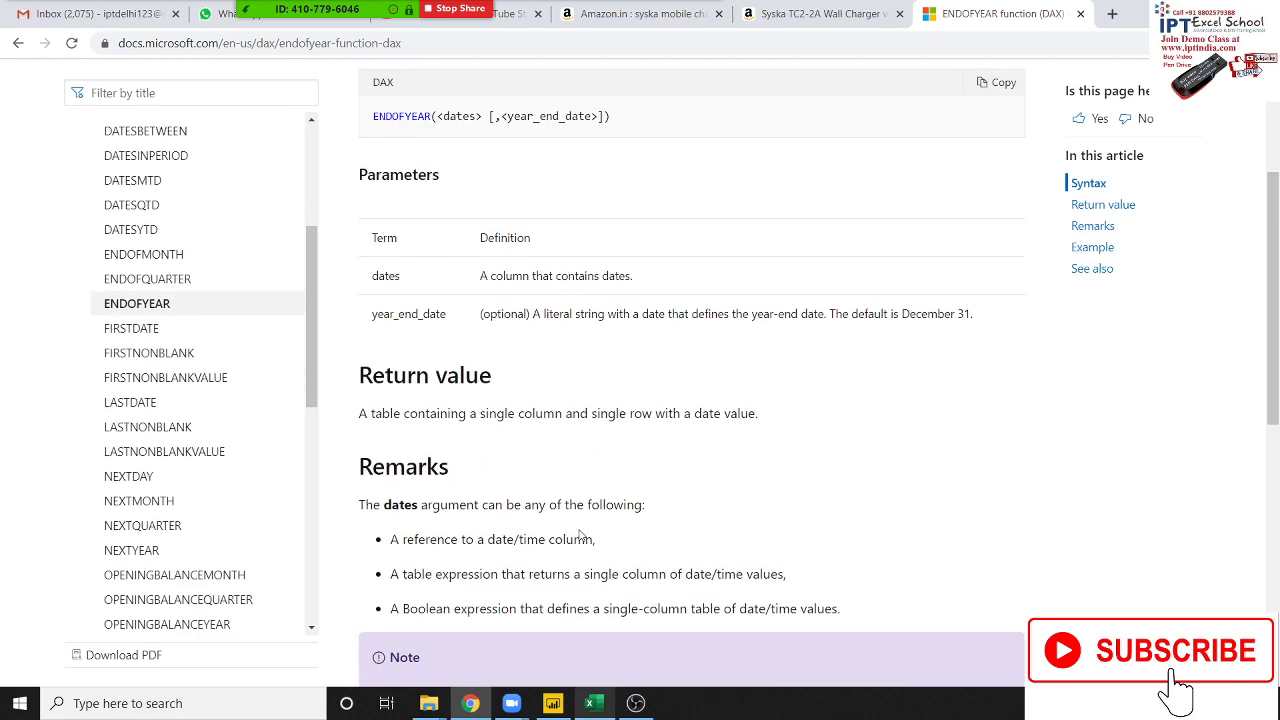
scroll(586, 524, "down", 3)
scroll(586, 524, "down", 3)
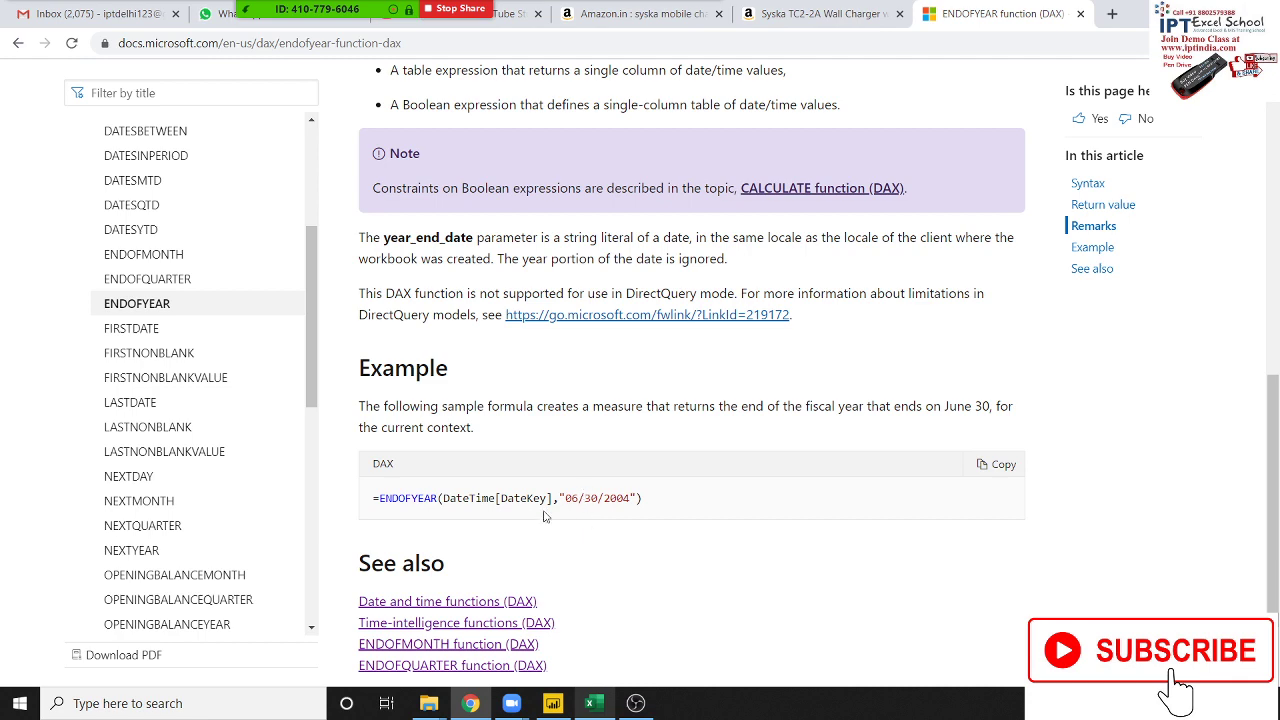
scroll(527, 497, "up", 3)
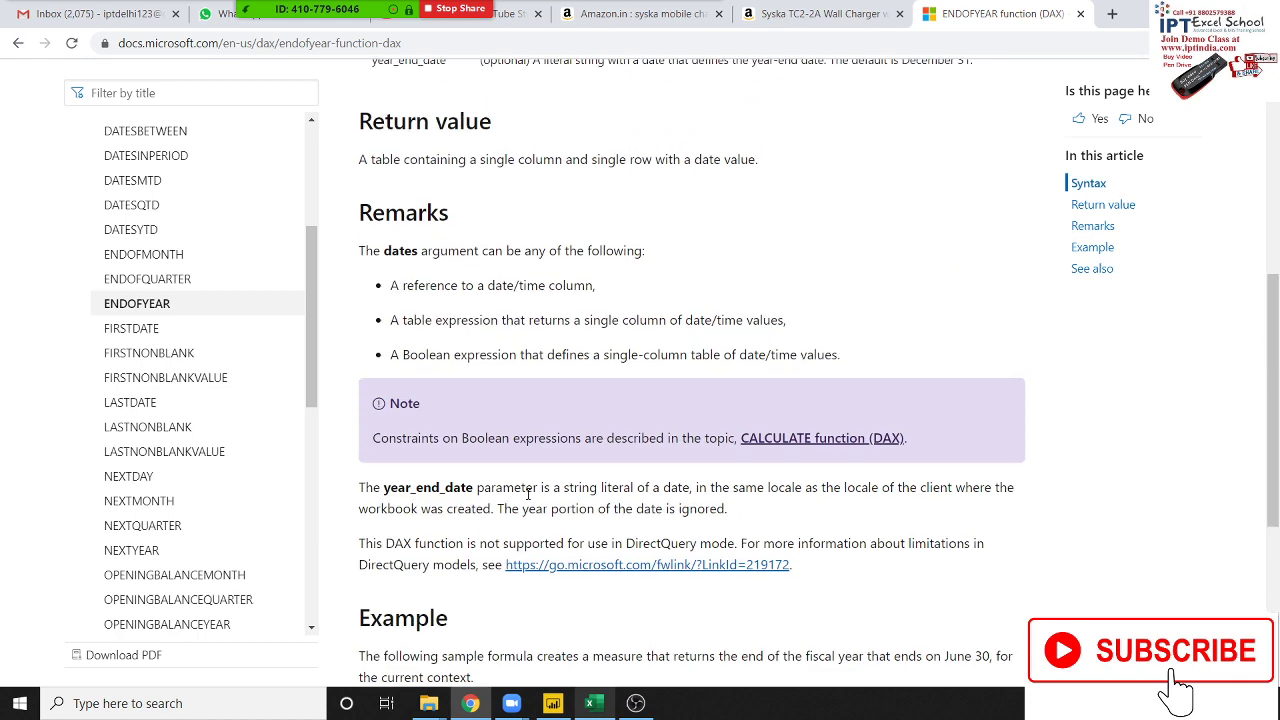
left_click(144, 331)
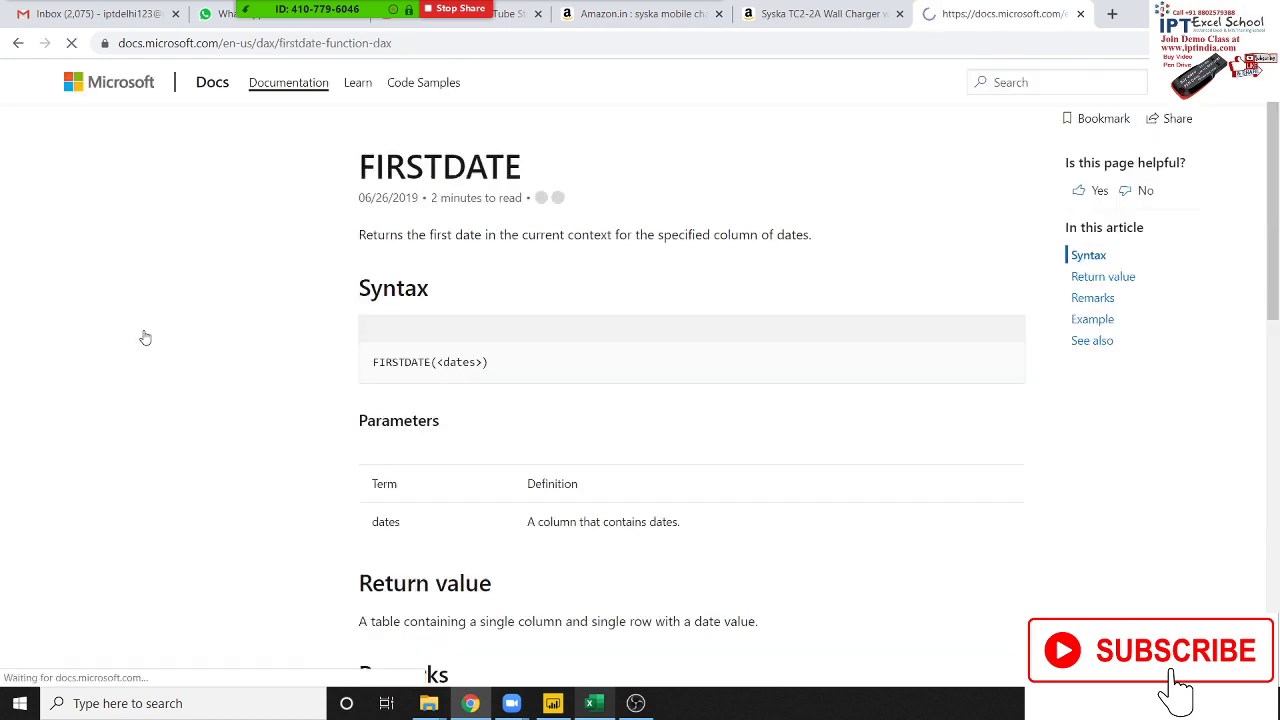
Step: Scroll the FIRSTDATE page down to its Remarks and example formula
scroll(605, 451, "down", 2)
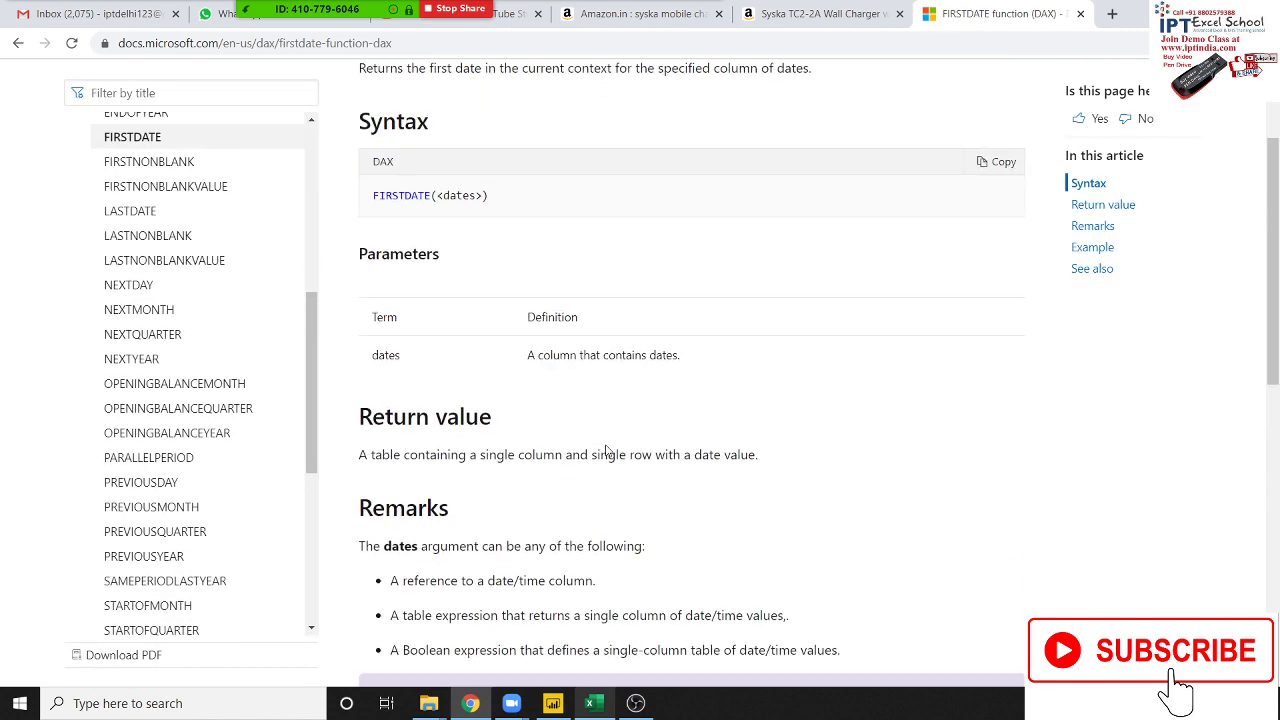
scroll(605, 451, "down", 2)
scroll(605, 451, "down", 1)
scroll(606, 446, "down", 1)
scroll(606, 446, "down", 1)
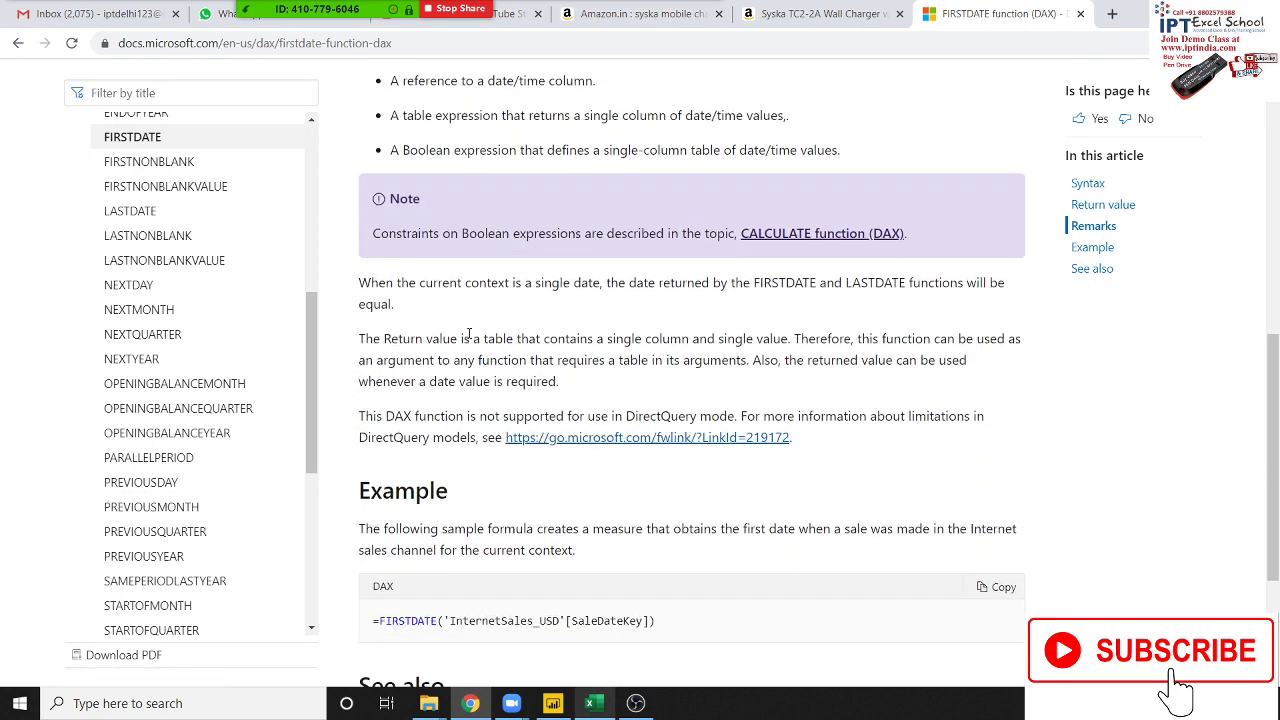
scroll(468, 336, "up", 1)
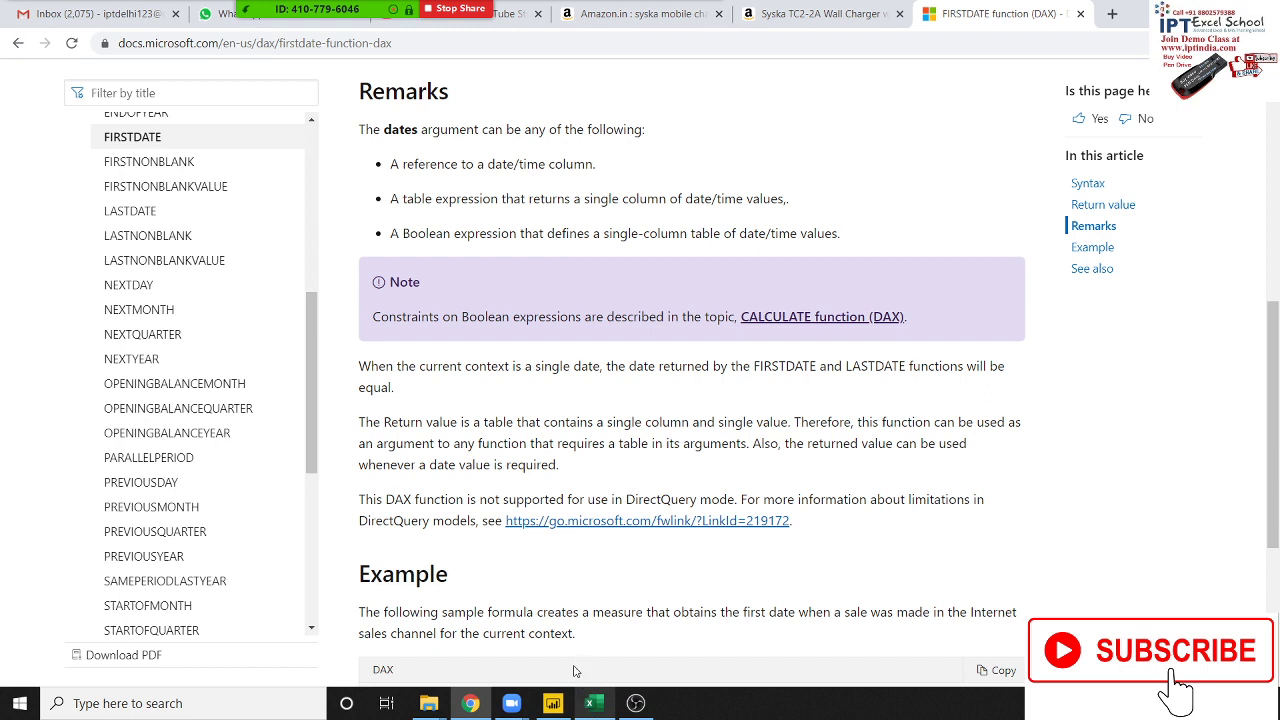
scroll(206, 274, "up", 3)
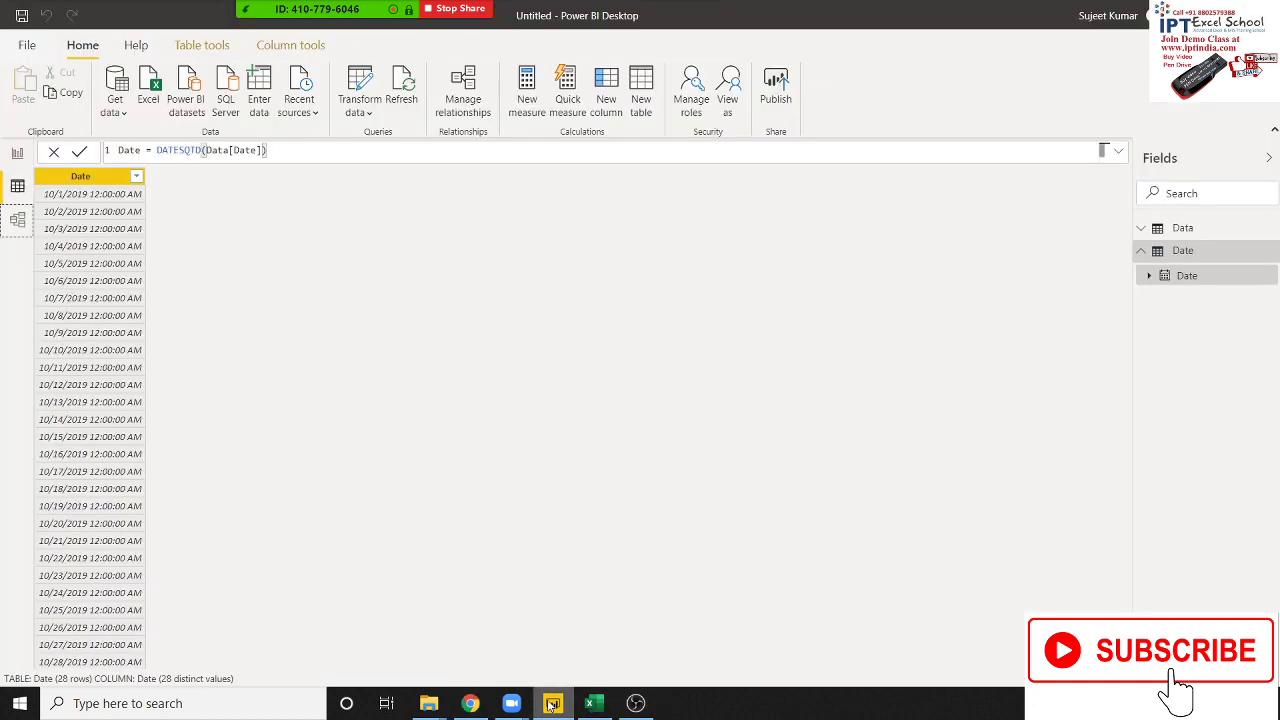
Step: Create Name and Date column headers in the Create Table grid
left_click(552, 703)
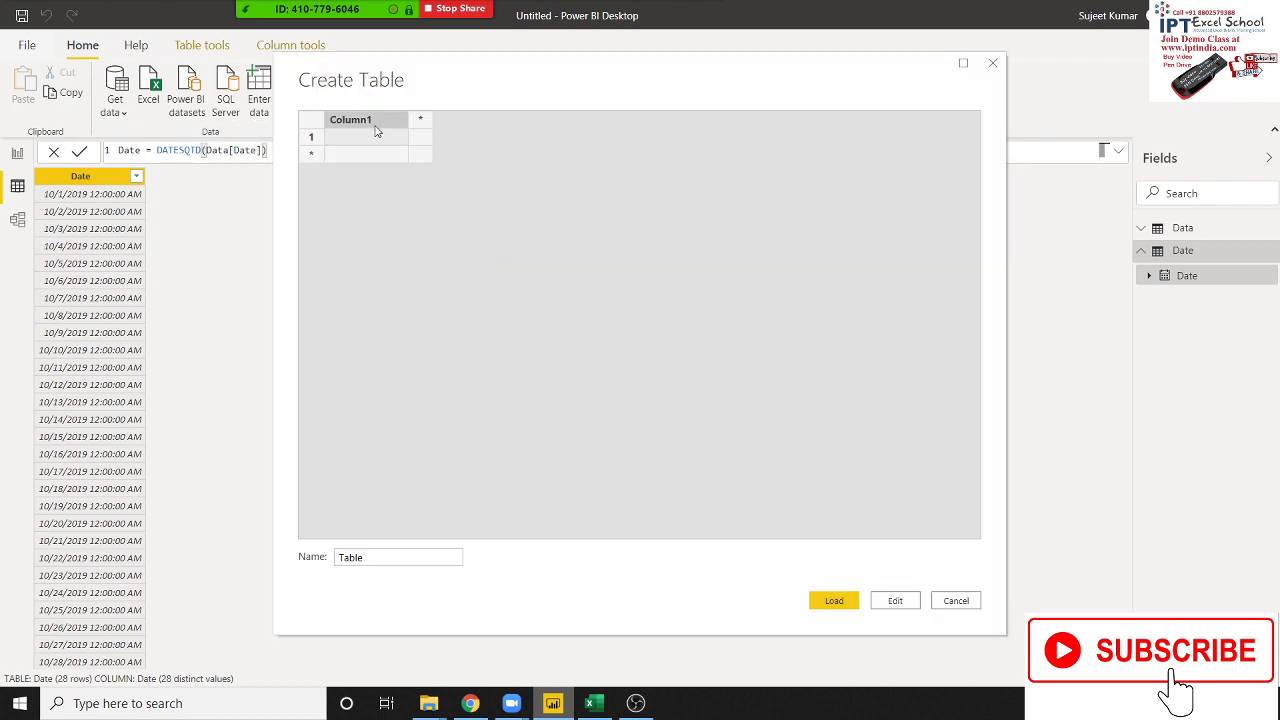
double_click(376, 127)
type("Na")
type("me")
key("Tab")
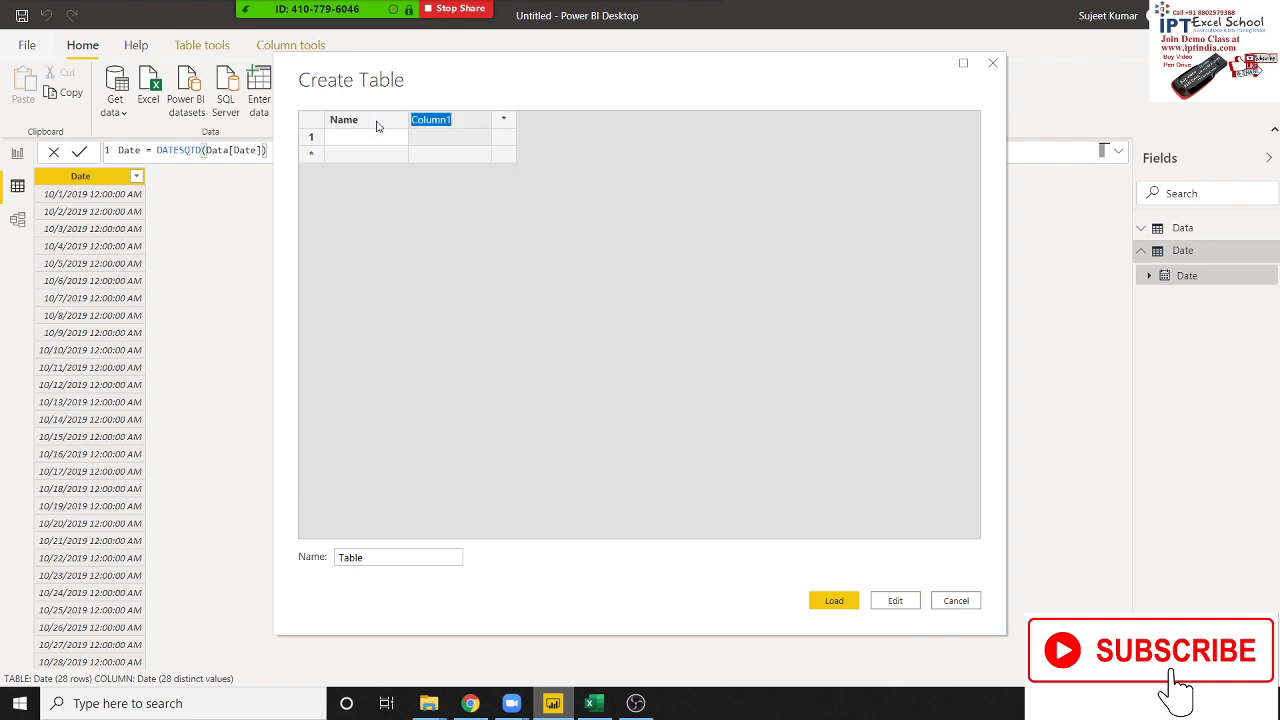
type("Date")
key("Return")
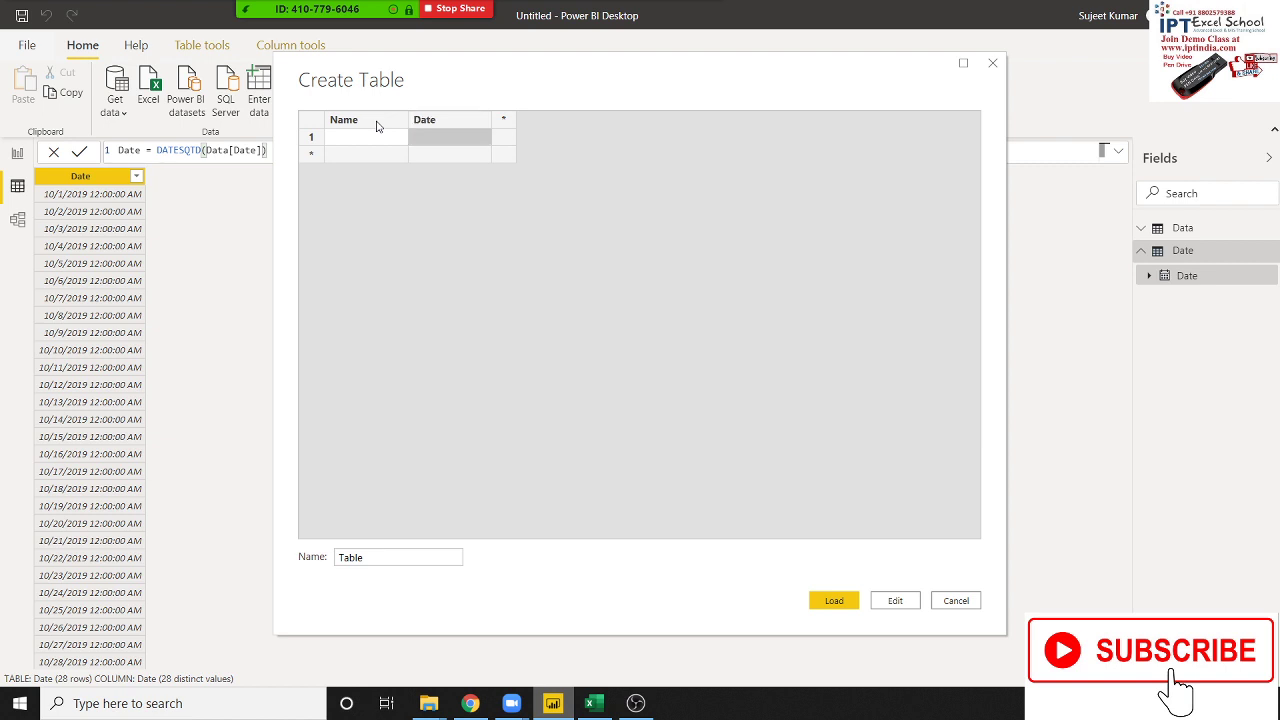
Step: Enter the first two names, giving the second row the date 1/10/2020
key("Left")
type("Puja")
key("Tab")
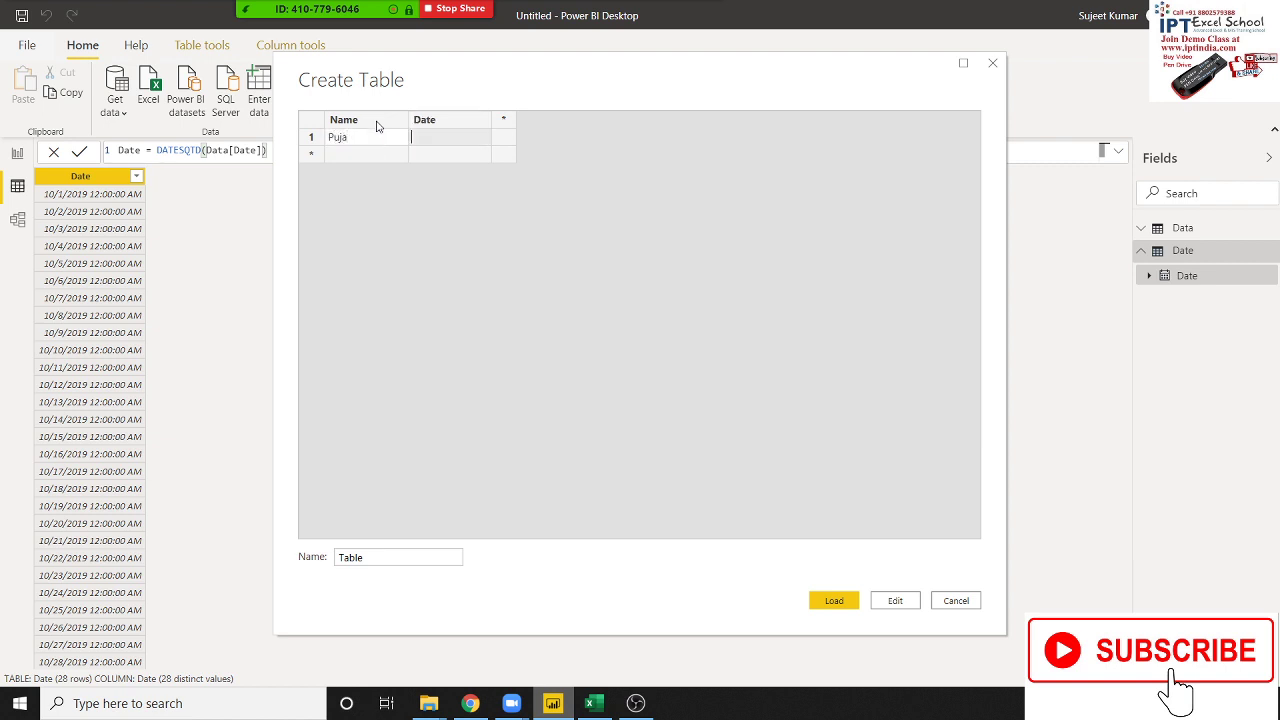
key("Return")
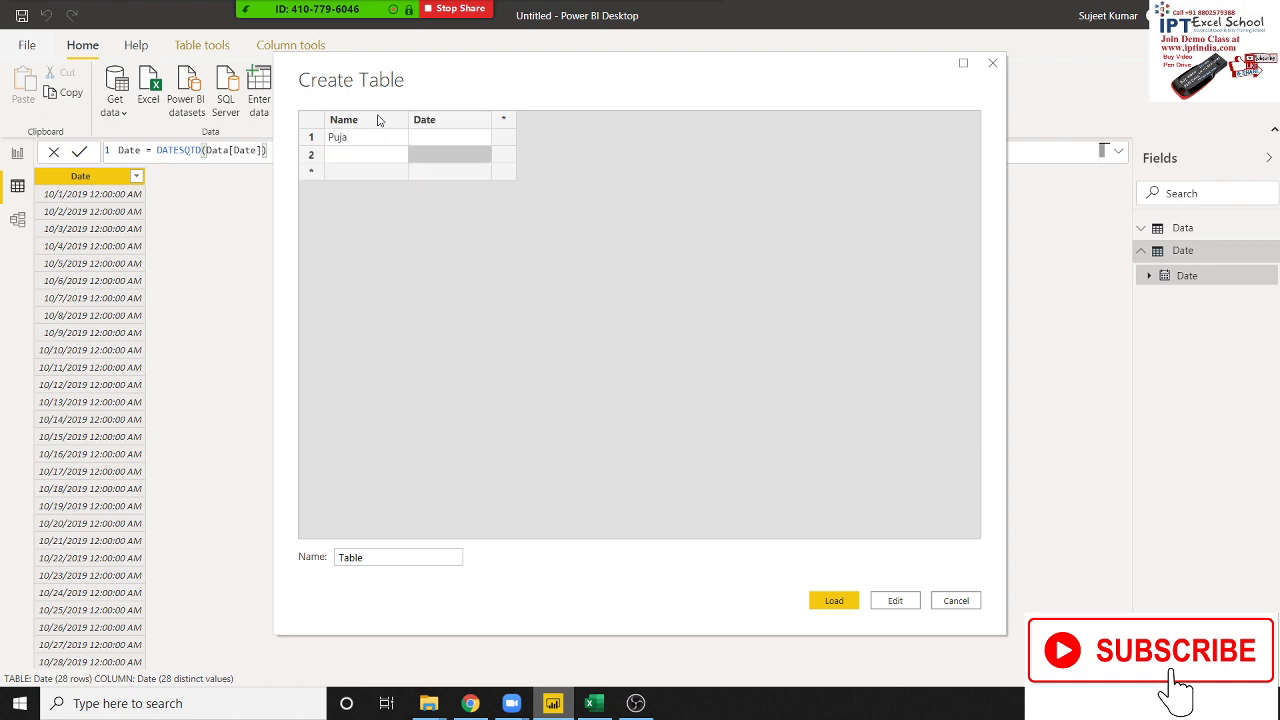
key("Left")
type("Mo")
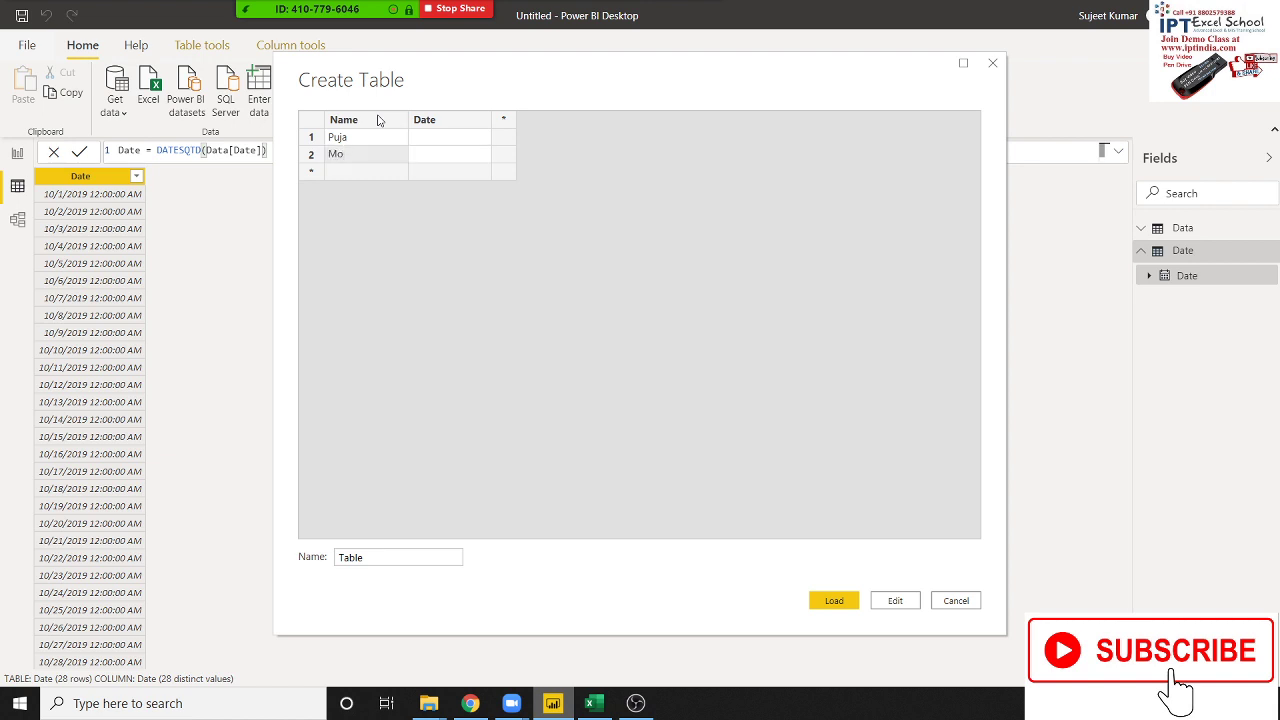
type("hab")
key("Tab")
type("1/10")
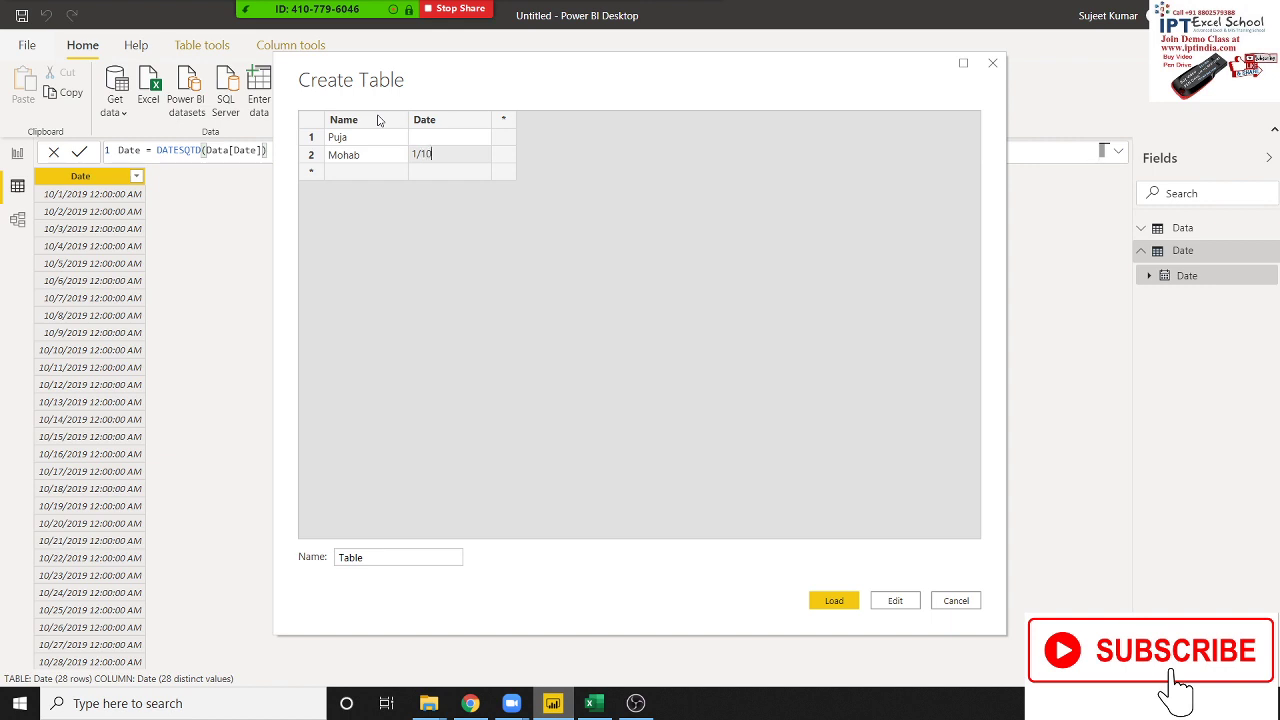
key("Return")
key("Up")
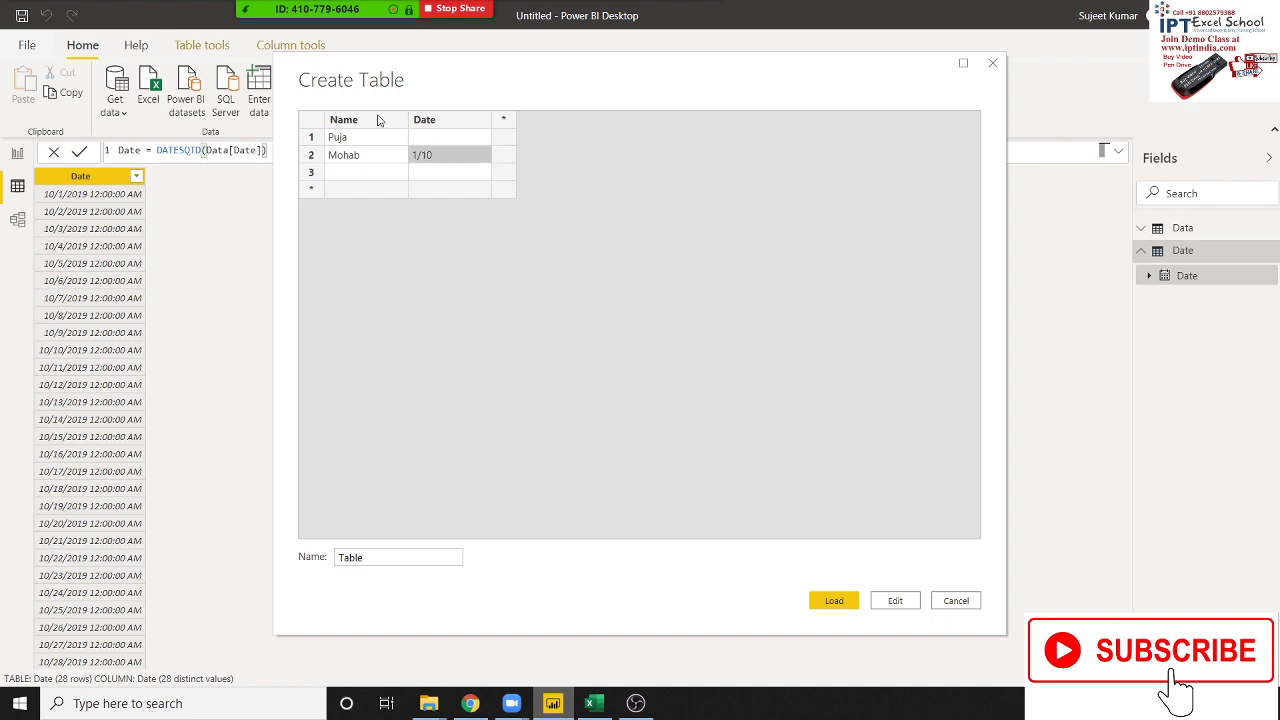
type("1")
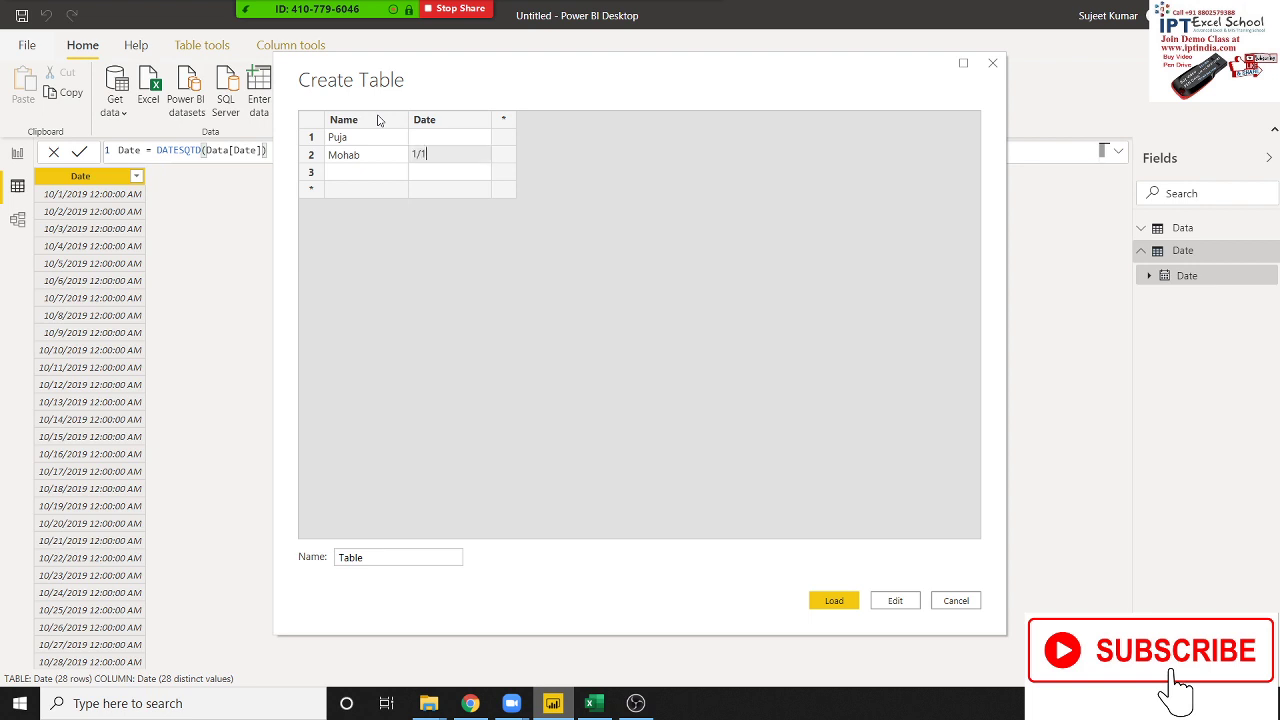
type("0/2020")
key("Return")
Step: Add a third name dated 1/1/2020
key("Left")
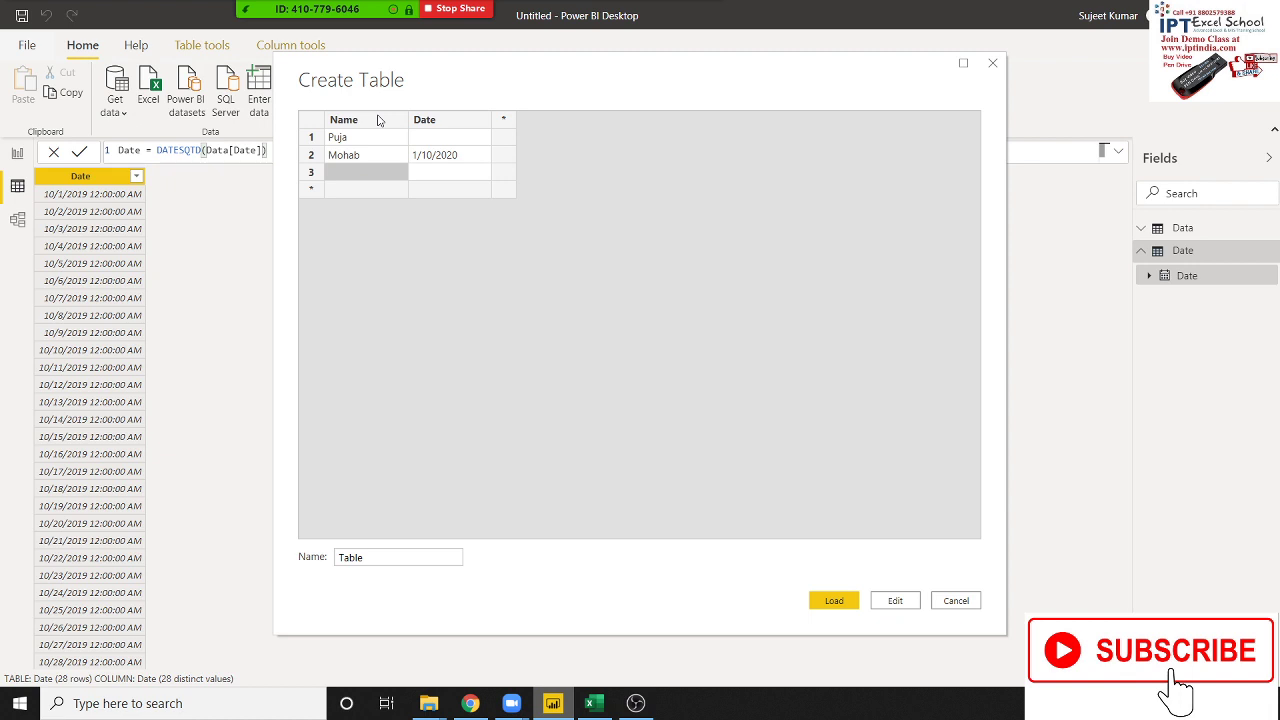
type("Neeraj")
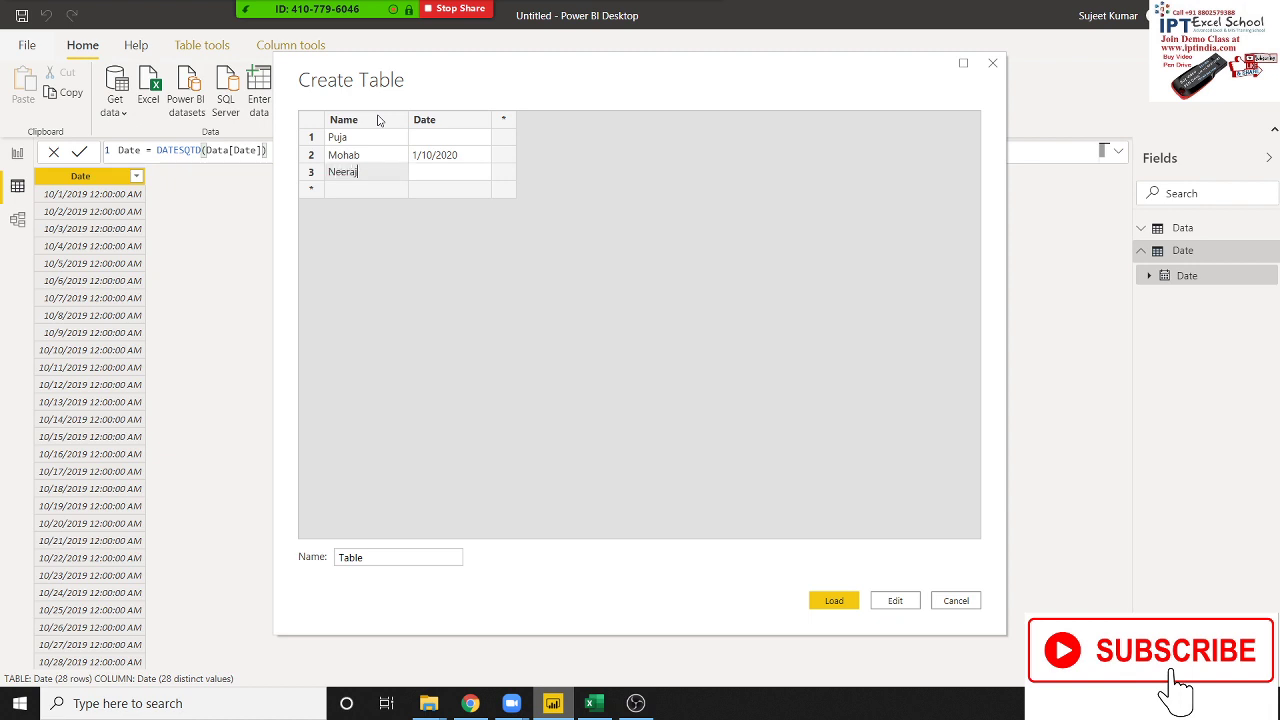
key("Tab")
type("1/1/2020")
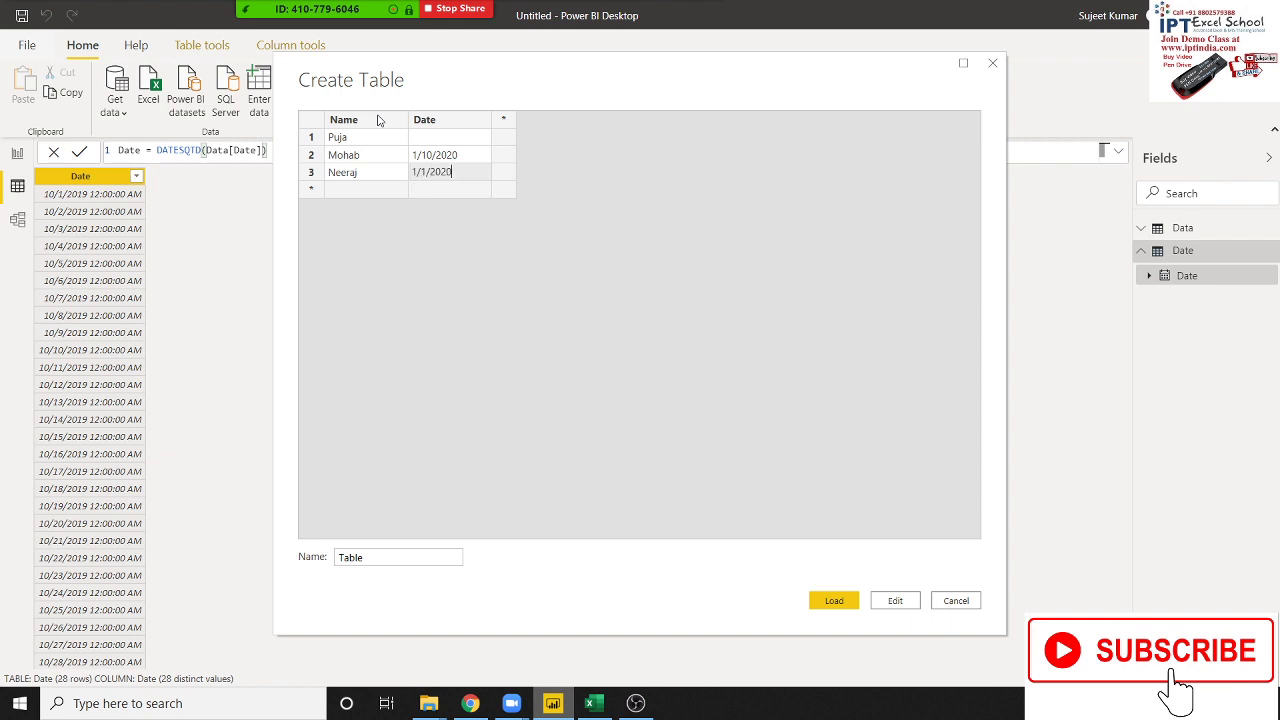
key("Return")
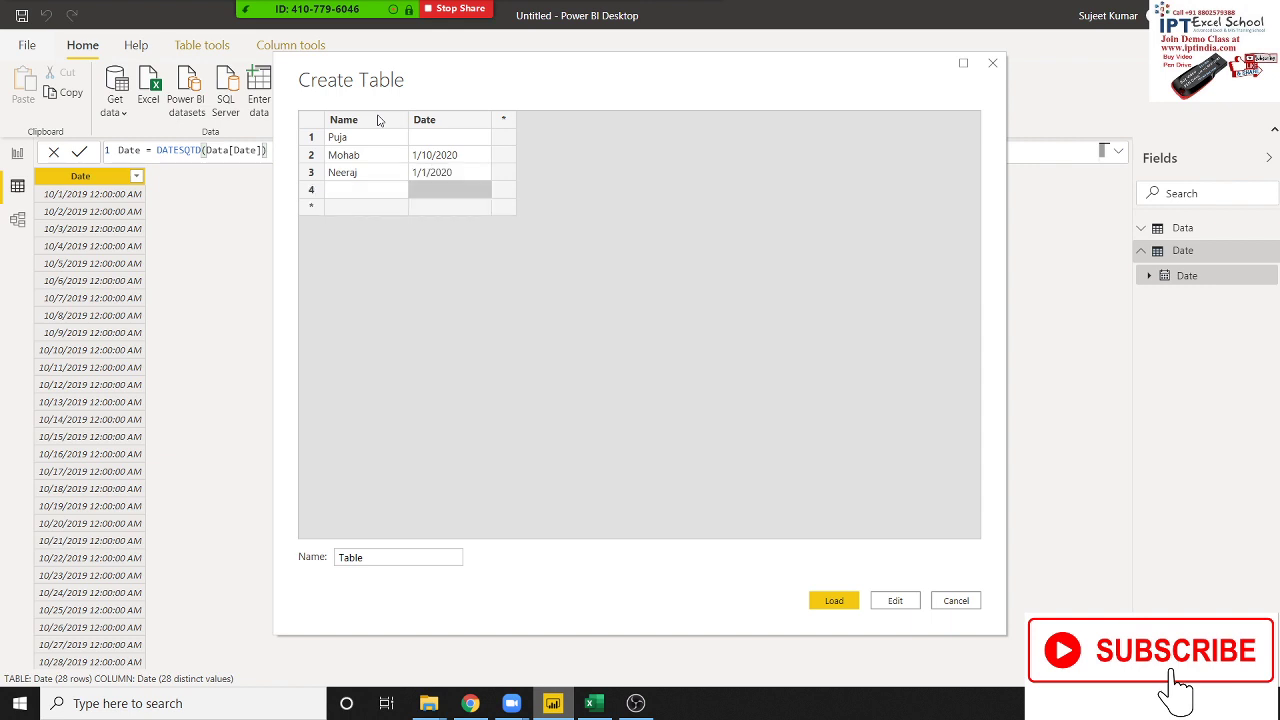
key("Left")
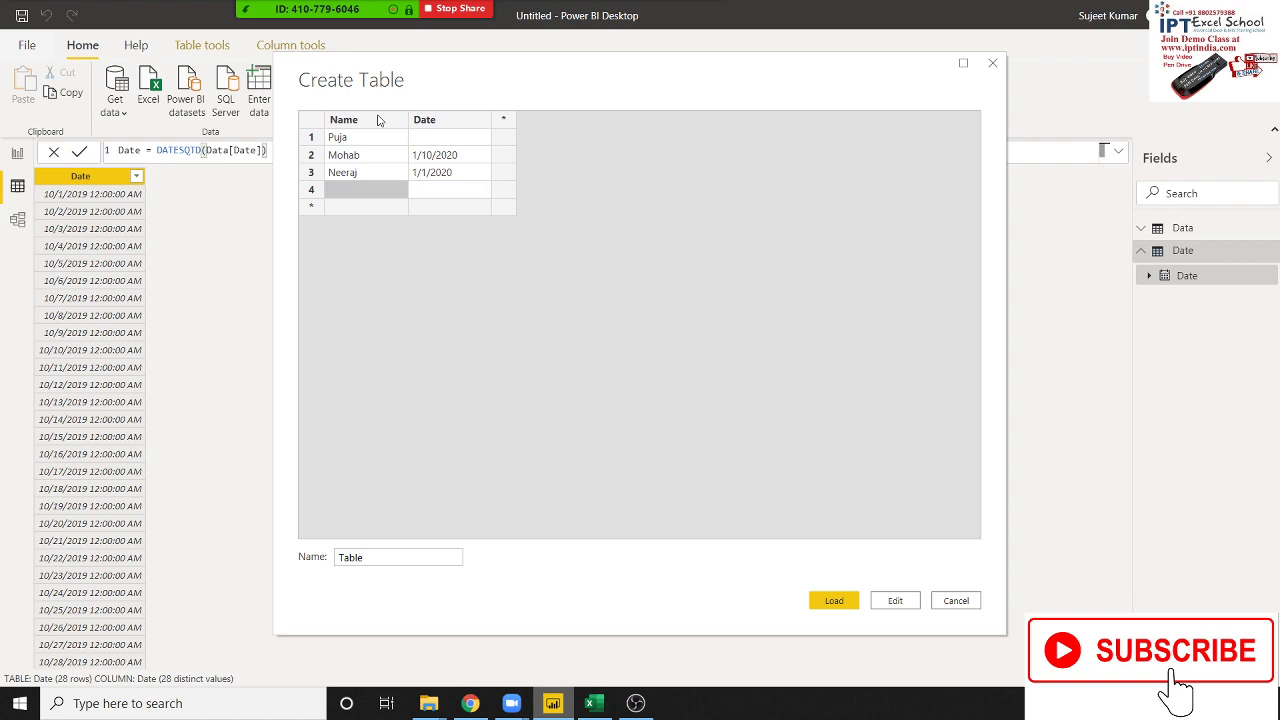
Step: Rename the table from 'Table' to 'Dt'
left_click(383, 559)
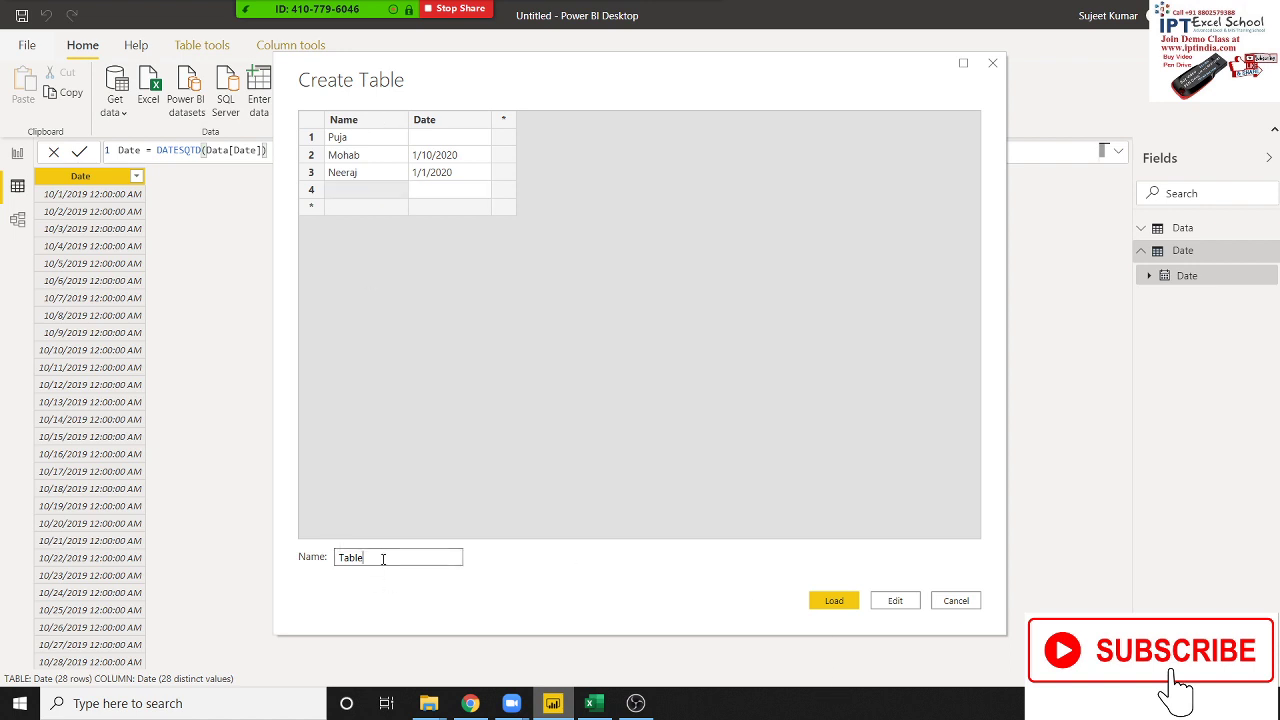
double_click(383, 559)
type("Dt")
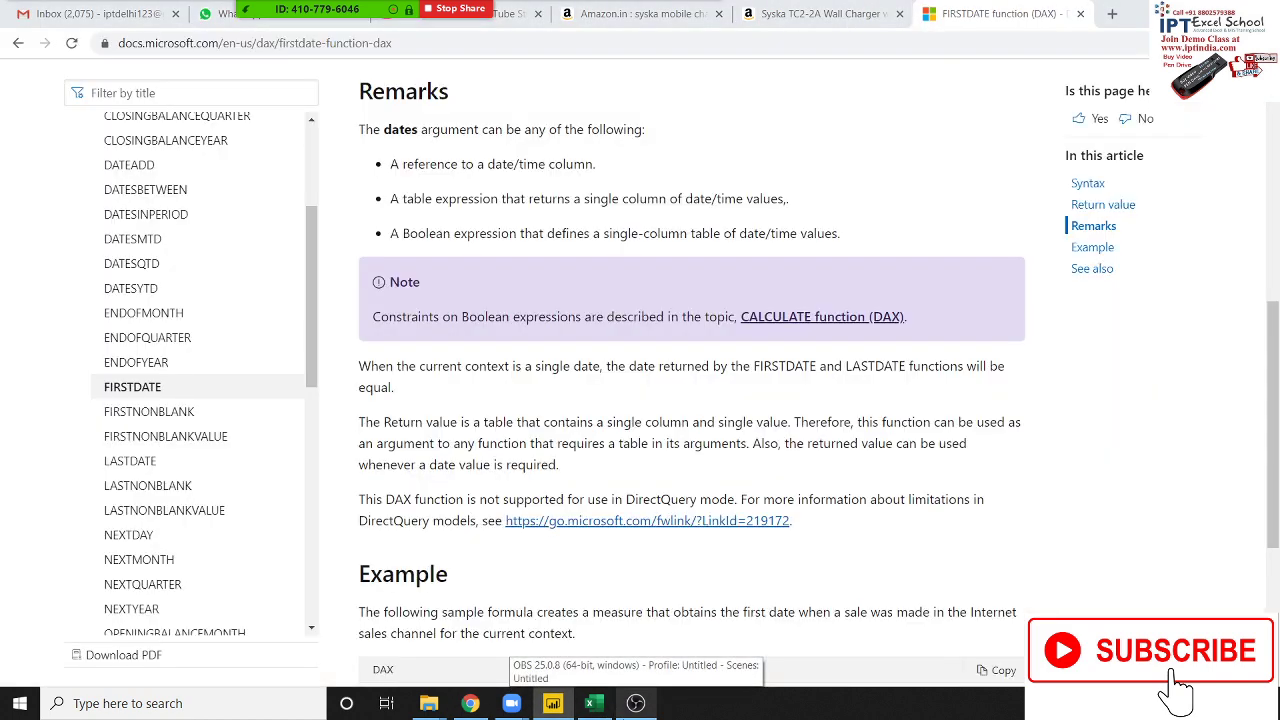
Step: Load the Dt table, check its three rows in Data view, and return to Report view
left_click(553, 703)
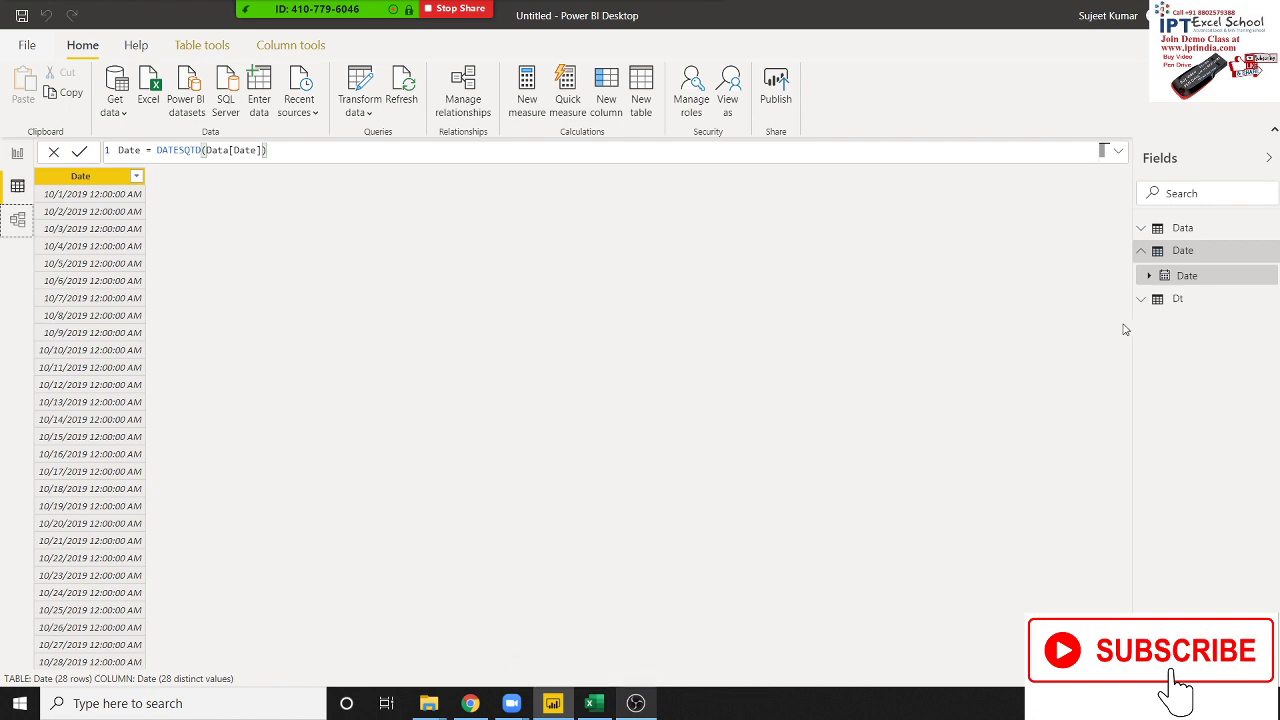
left_click(1190, 310)
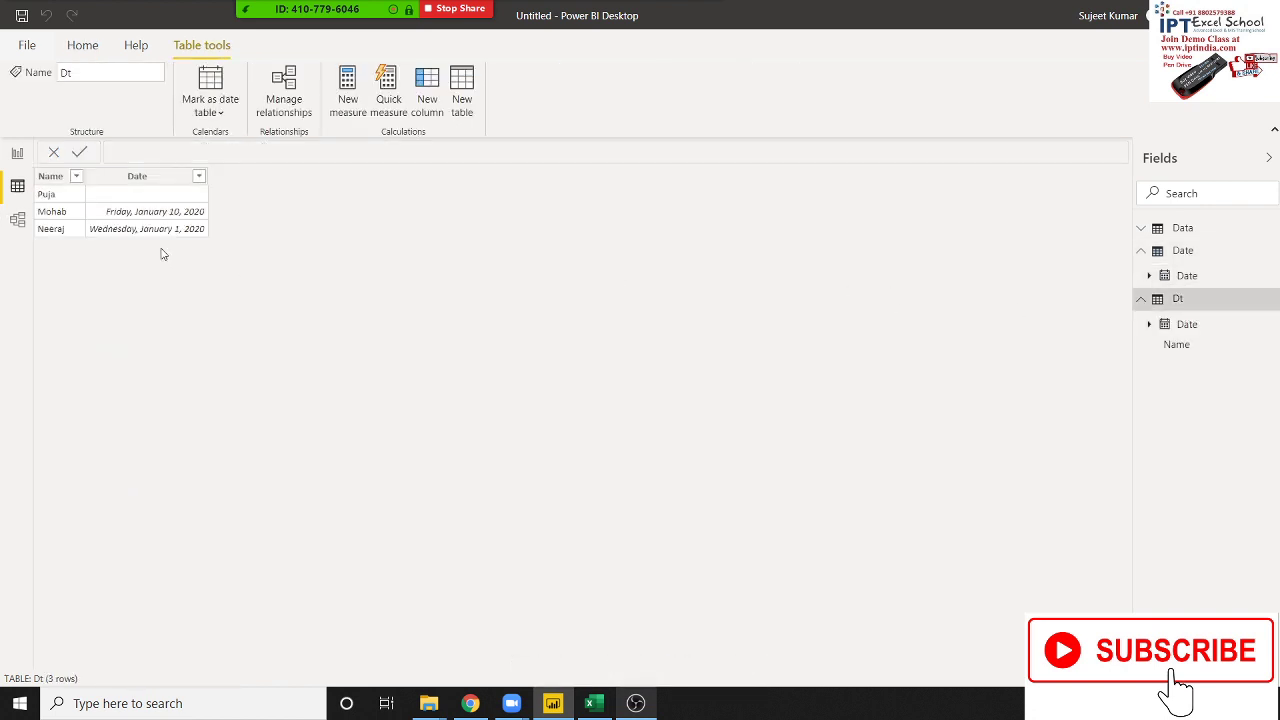
left_click(17, 153)
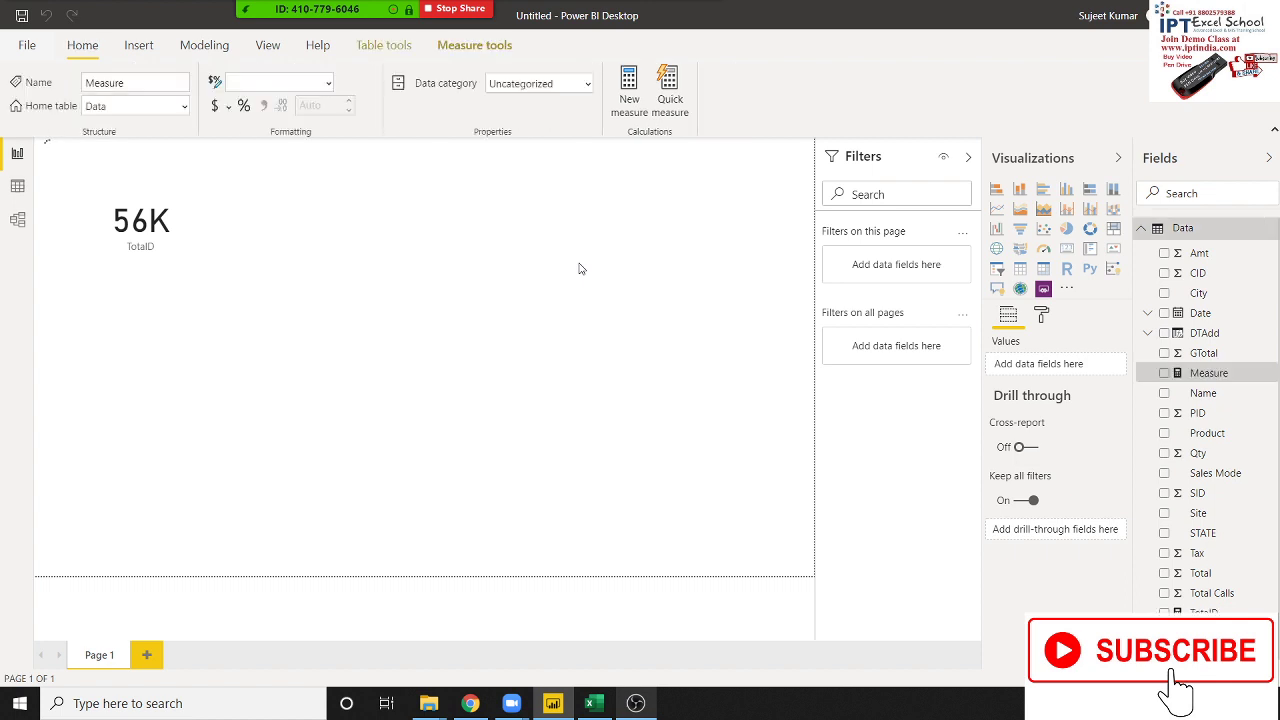
Step: Define the measure FD = FIRSTDATE(Dt[Date]) using autocomplete
double_click(150, 151)
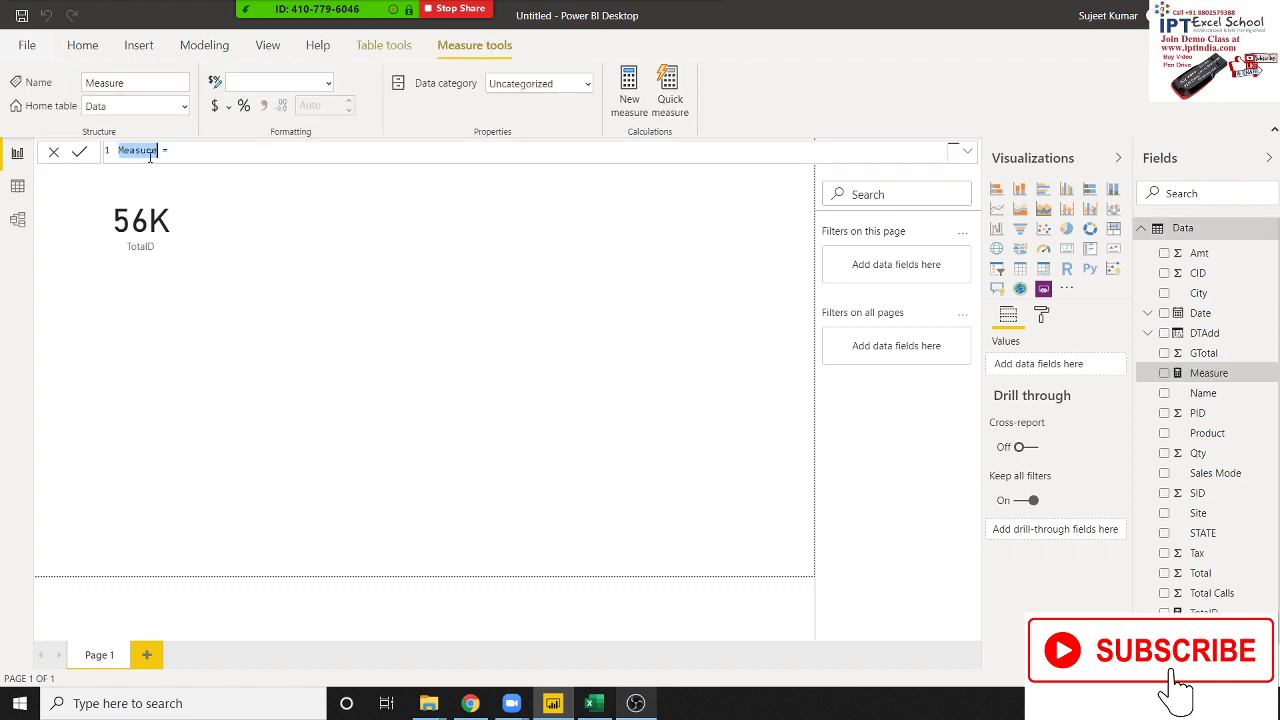
type("F")
type("D =")
type("f")
type("r")
key("BackSpace")
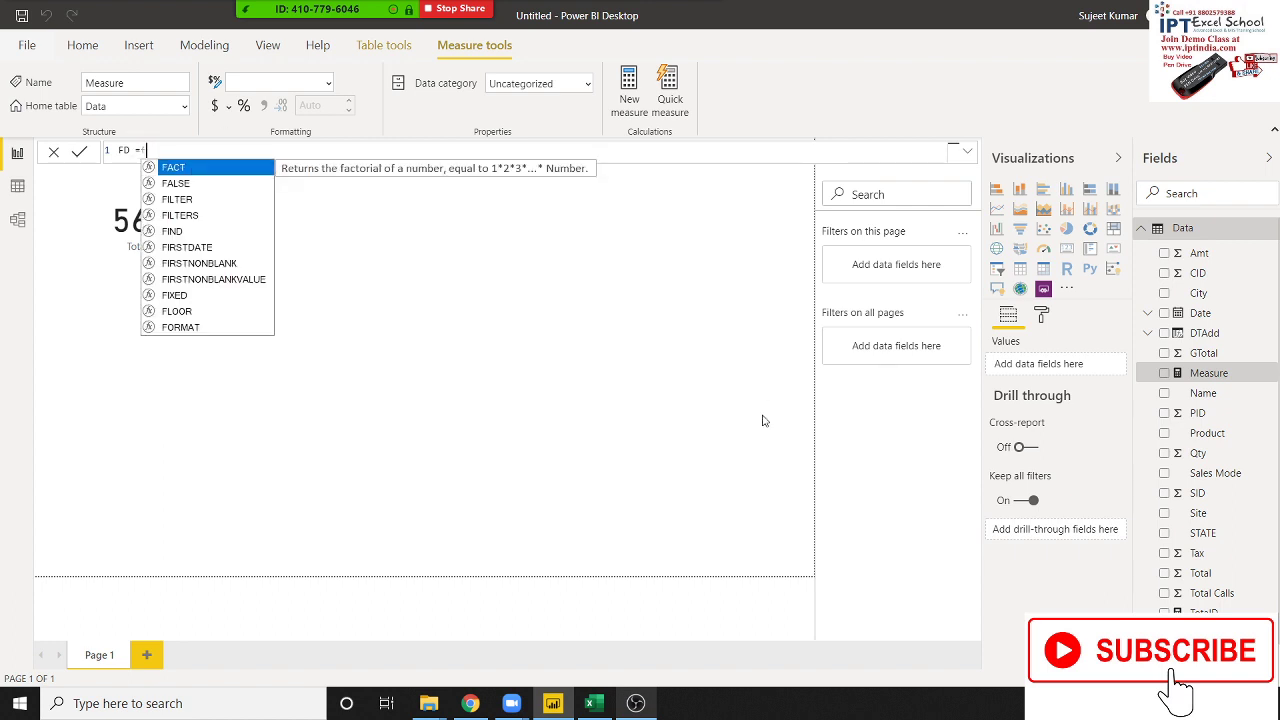
type("ir")
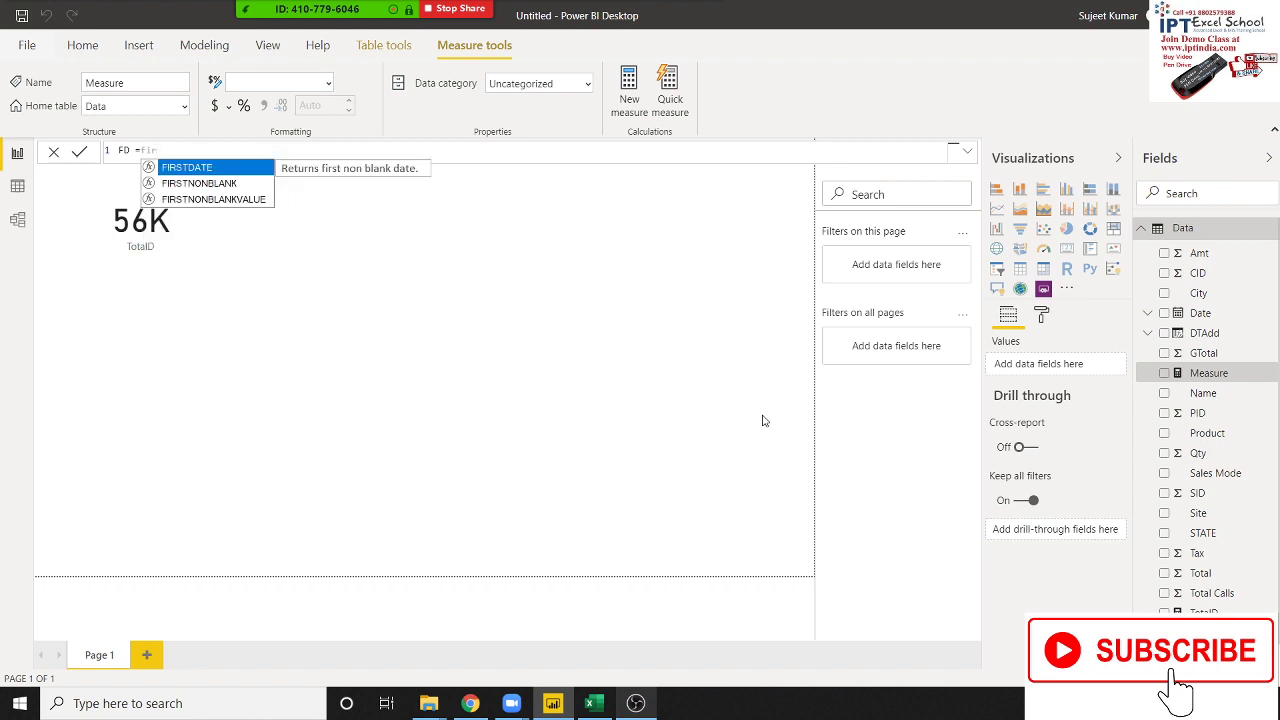
key("Tab")
key("Down")
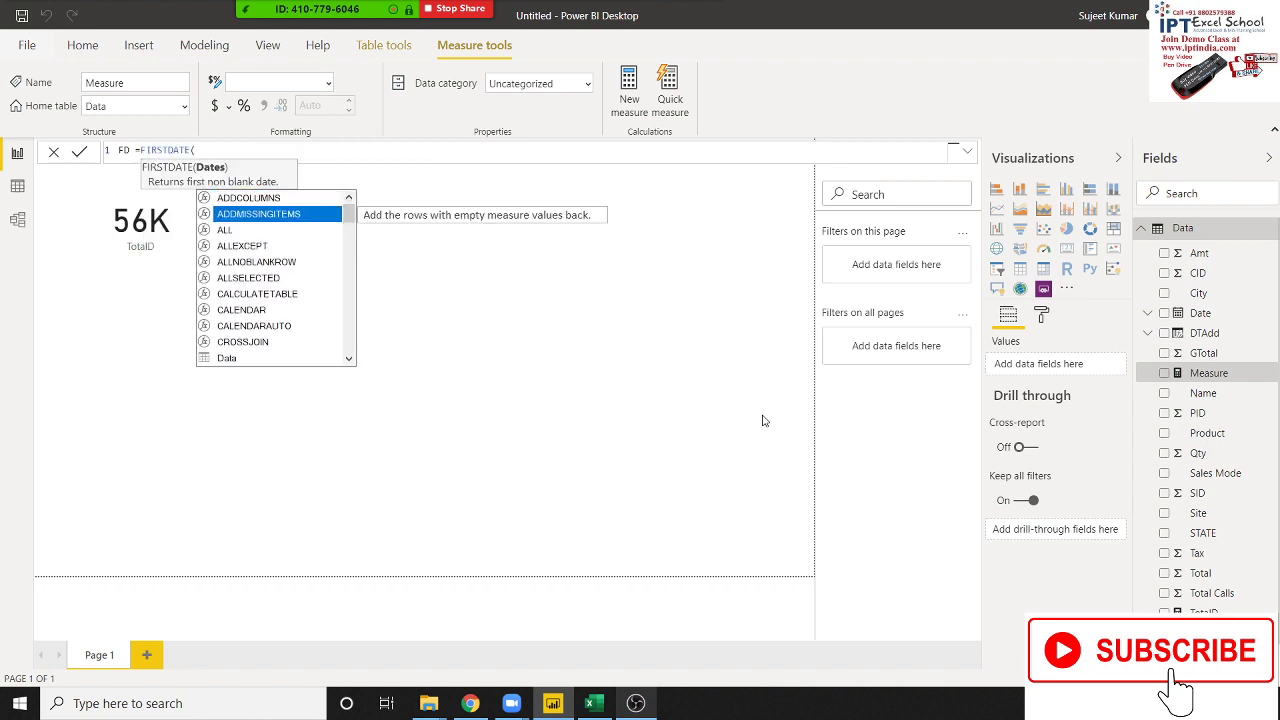
key("Down")
key("Down")
key("Down")
key("Down")
key("Down")
key("Down")
key("Down")
key("Down")
key("Down")
key("Down")
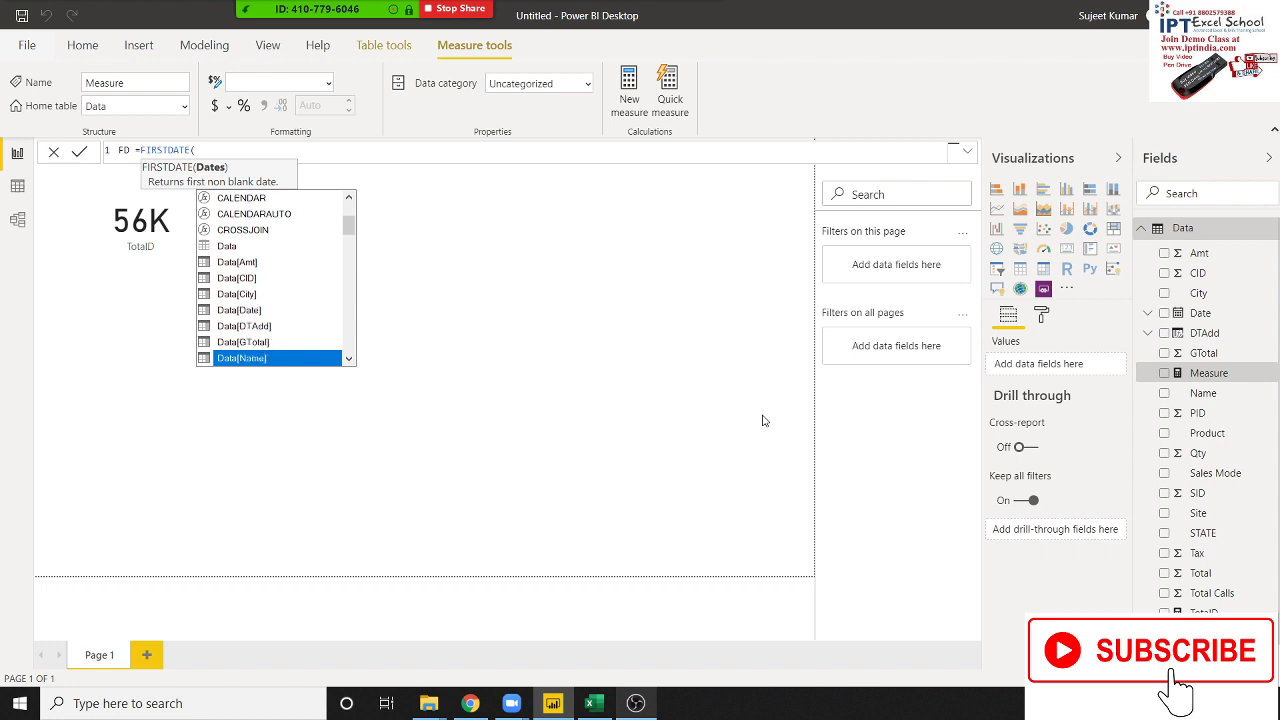
key("Down")
key("Down")
key("Down")
key("Down")
key("Down")
key("Down")
key("Down")
type("dyt")
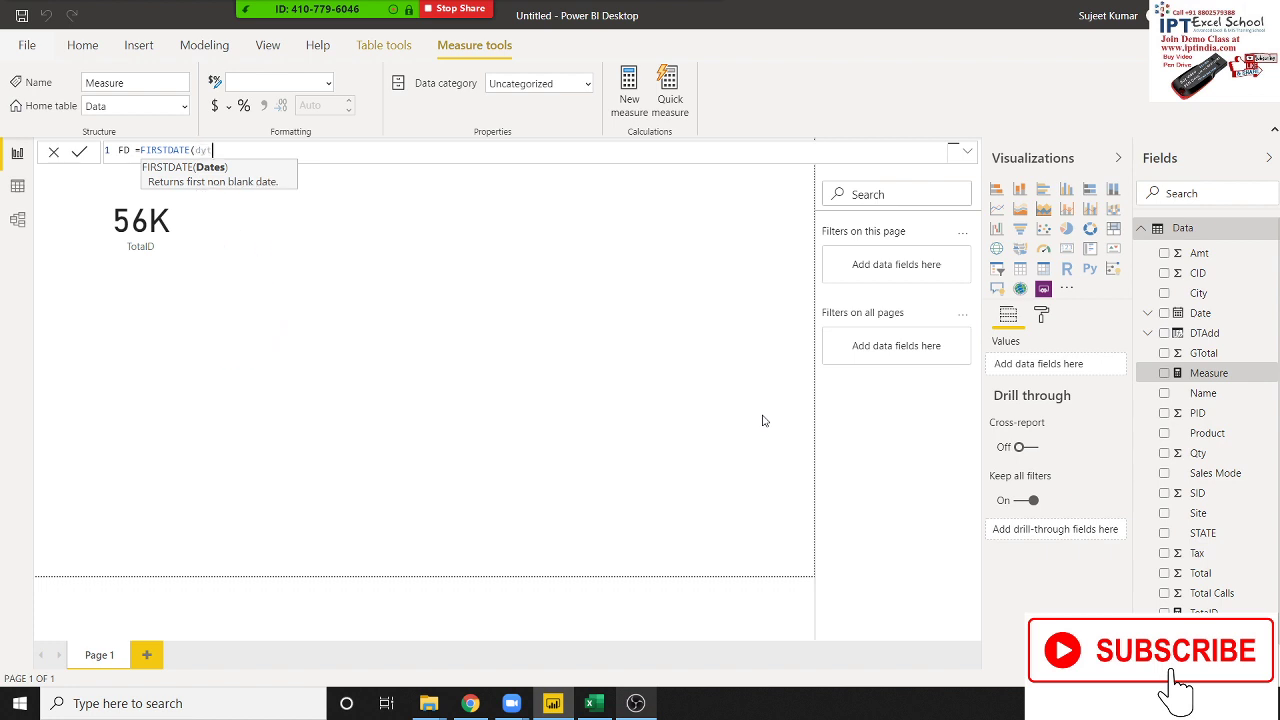
key("BackSpace")
key("BackSpace")
type("t")
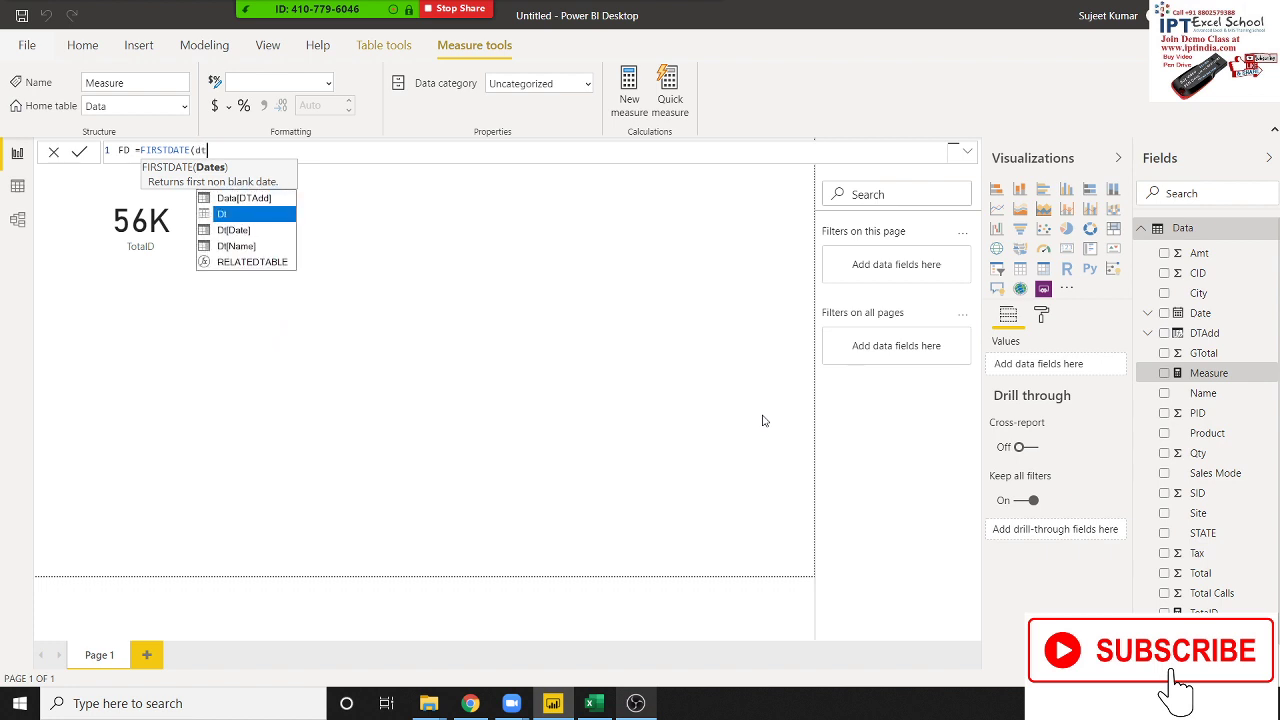
key("Down")
key("Tab")
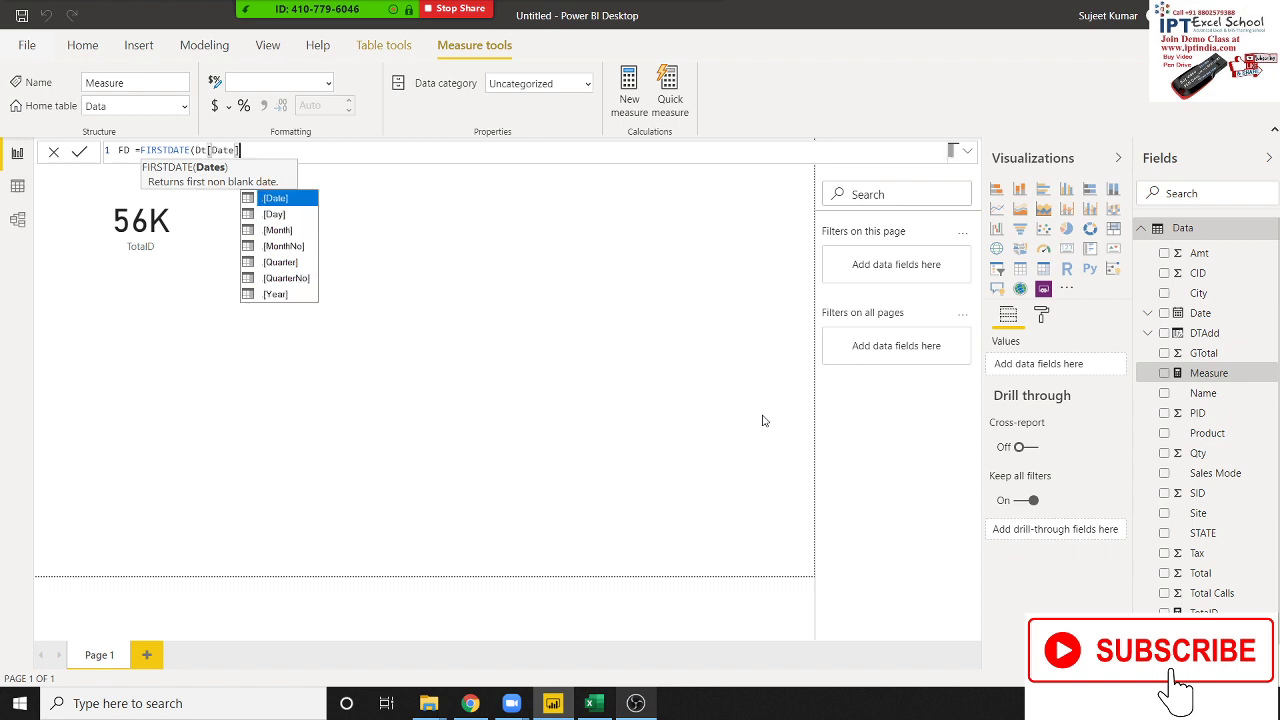
type(")")
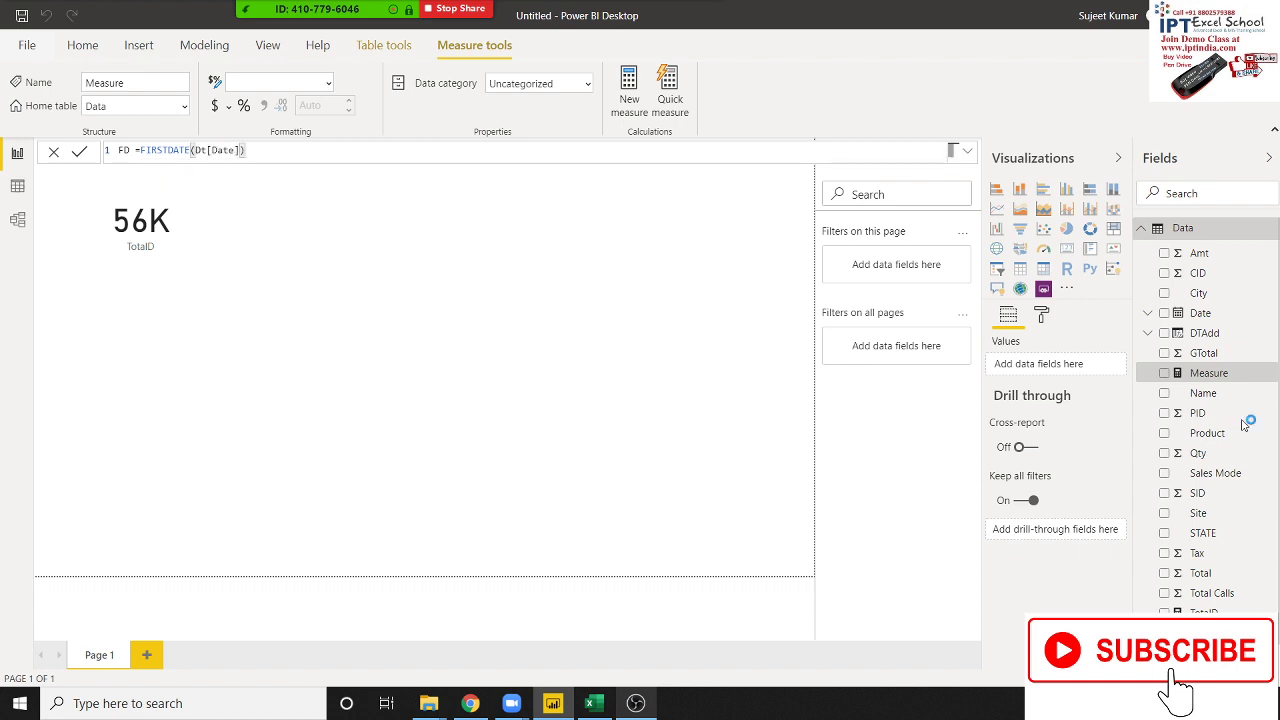
key("Return")
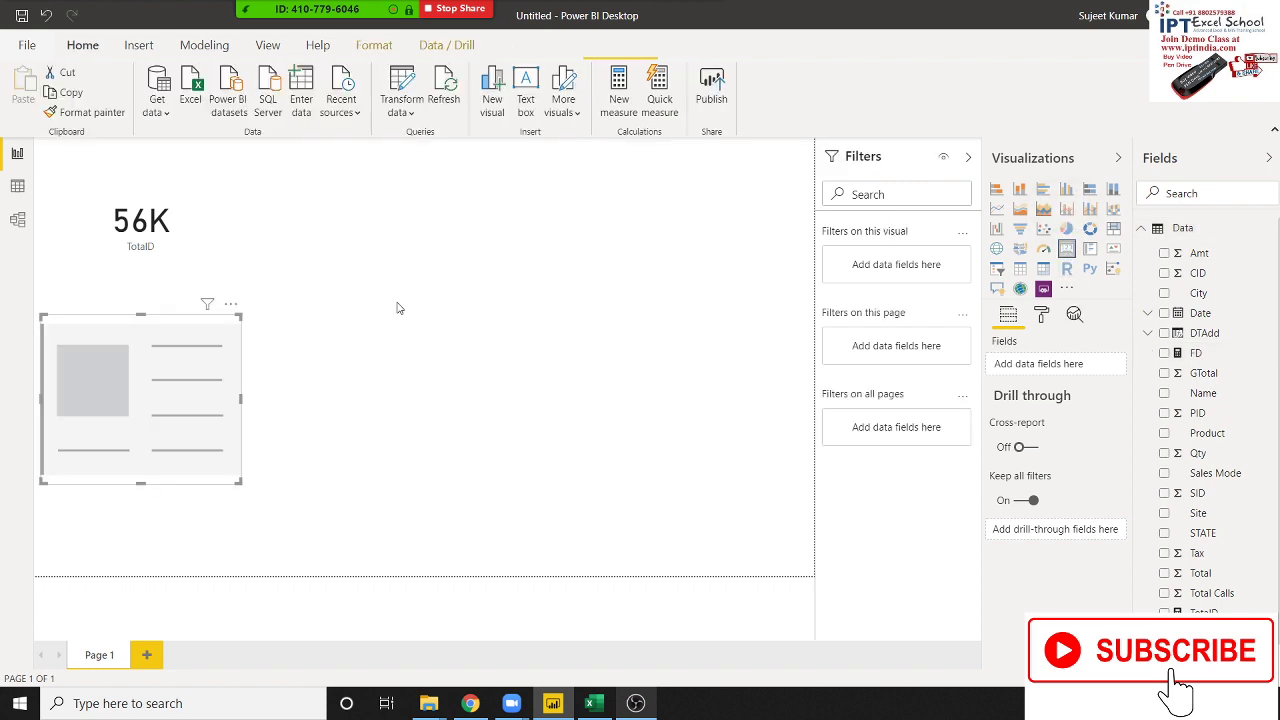
Step: Add a card showing FD and widen it to fit 1/1/2020 12:00:00 AM
left_click_drag(80, 372, 400, 226)
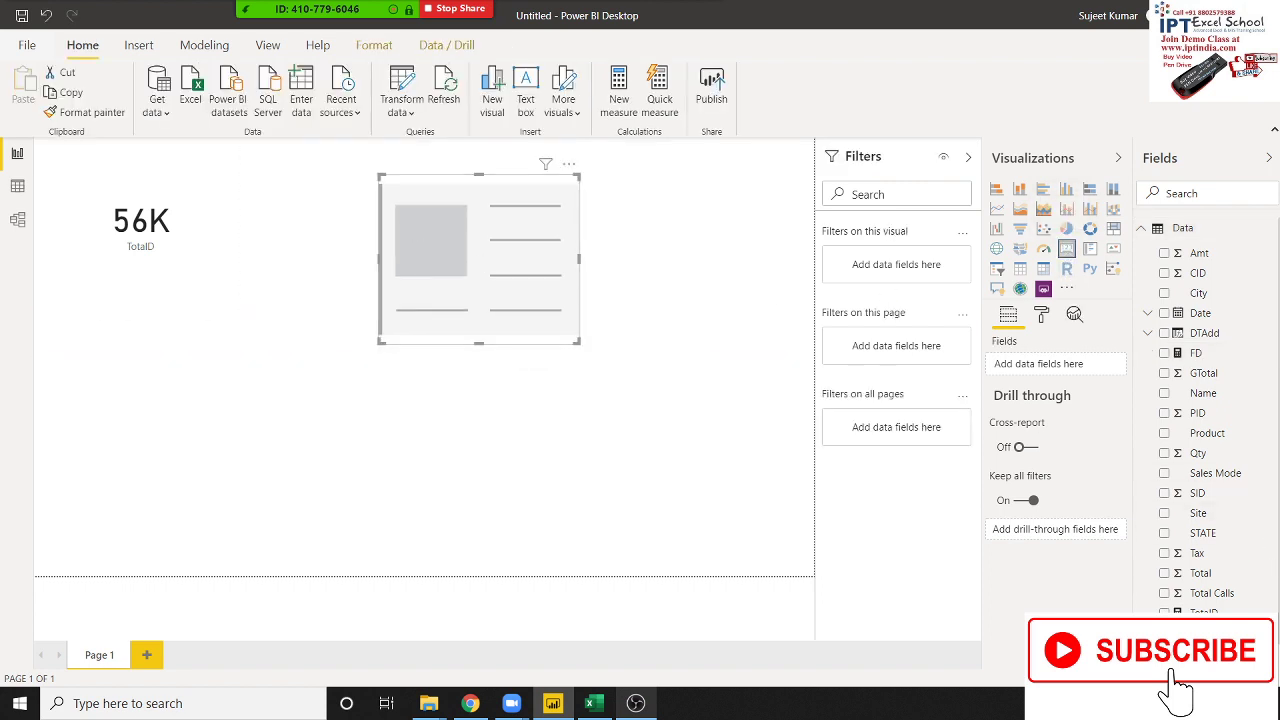
scroll(1210, 440, "down", 1)
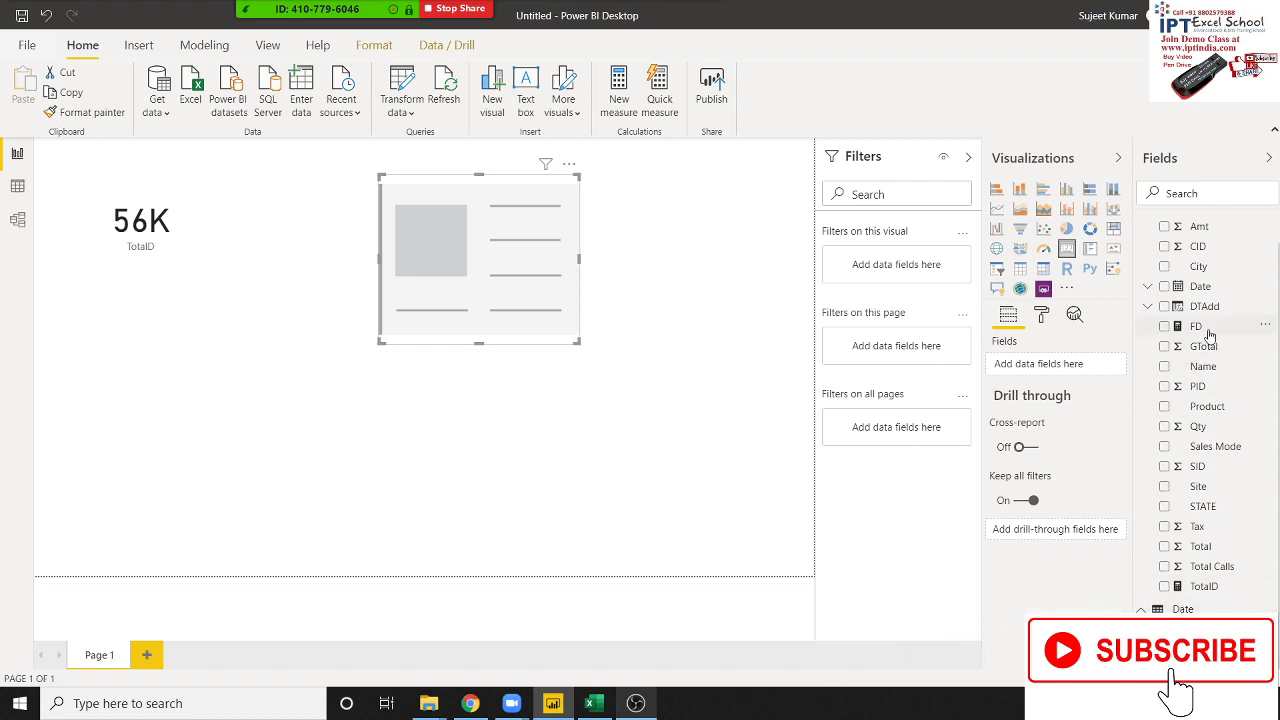
left_click_drag(1196, 326, 460, 255)
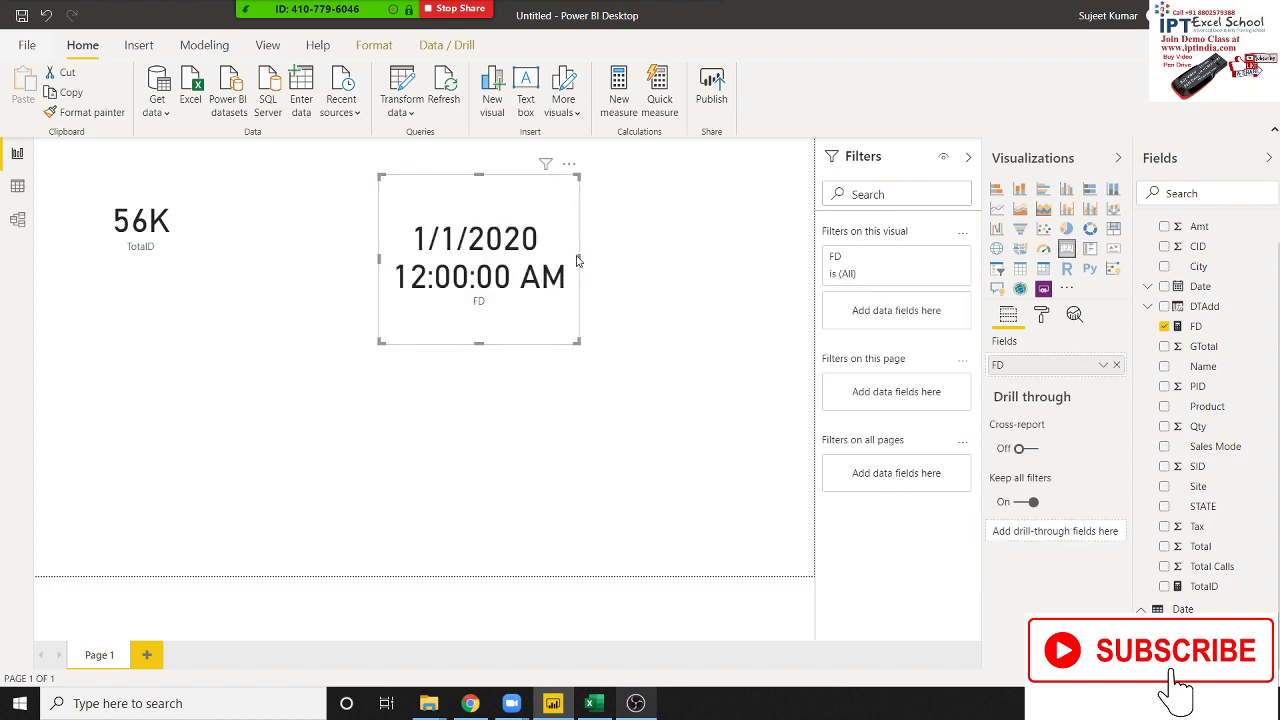
left_click_drag(580, 257, 648, 273)
left_click(651, 310)
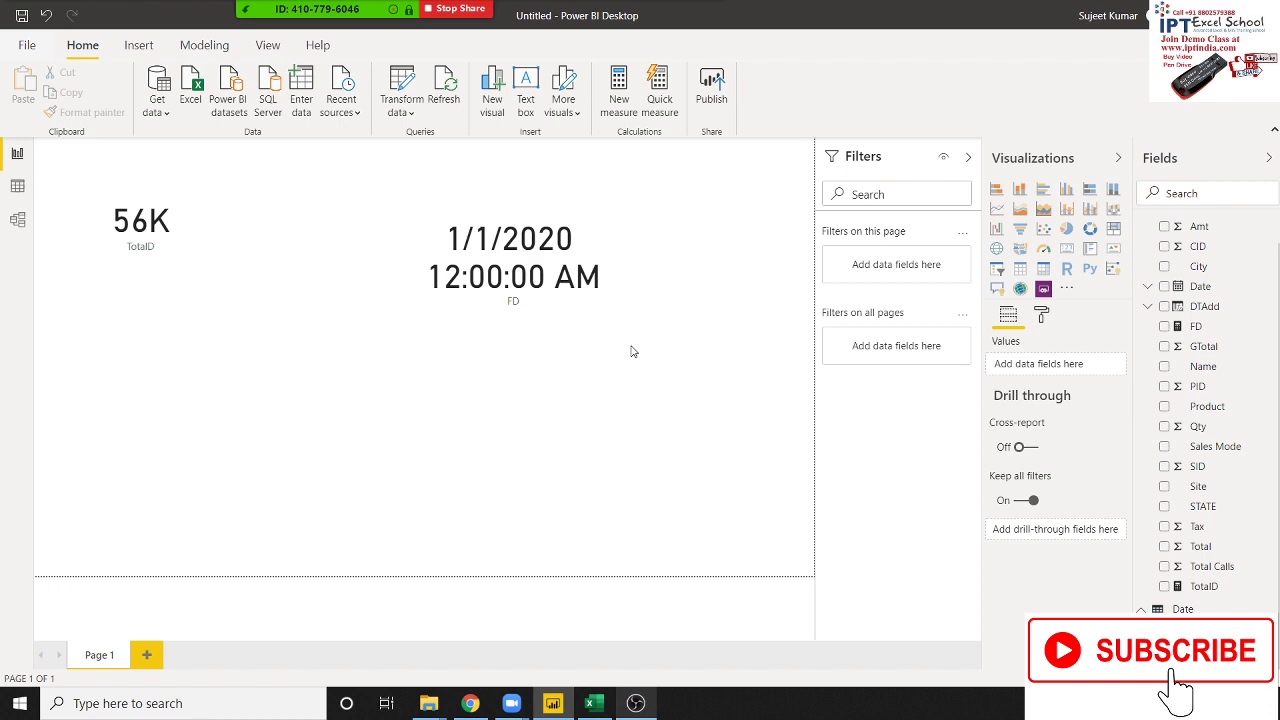
Step: Rewrite the FD measure as FIRSTNONBLANK(Dt[Date]) and commit it
left_click(1195, 326)
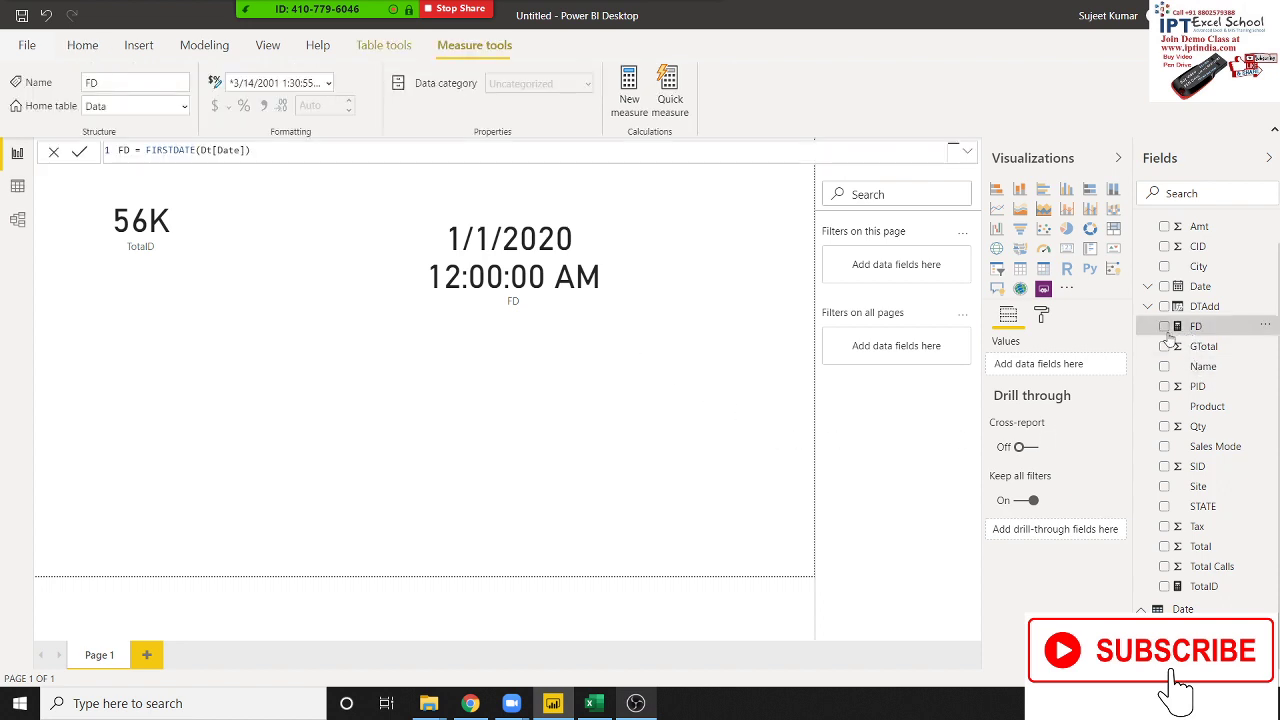
left_click(322, 157)
key("BackSpace")
key("BackSpace")
key("BackSpace")
key("BackSpace")
key("BackSpace")
key("BackSpace")
key("BackSpace")
key("BackSpace")
key("BackSpace")
key("BackSpace")
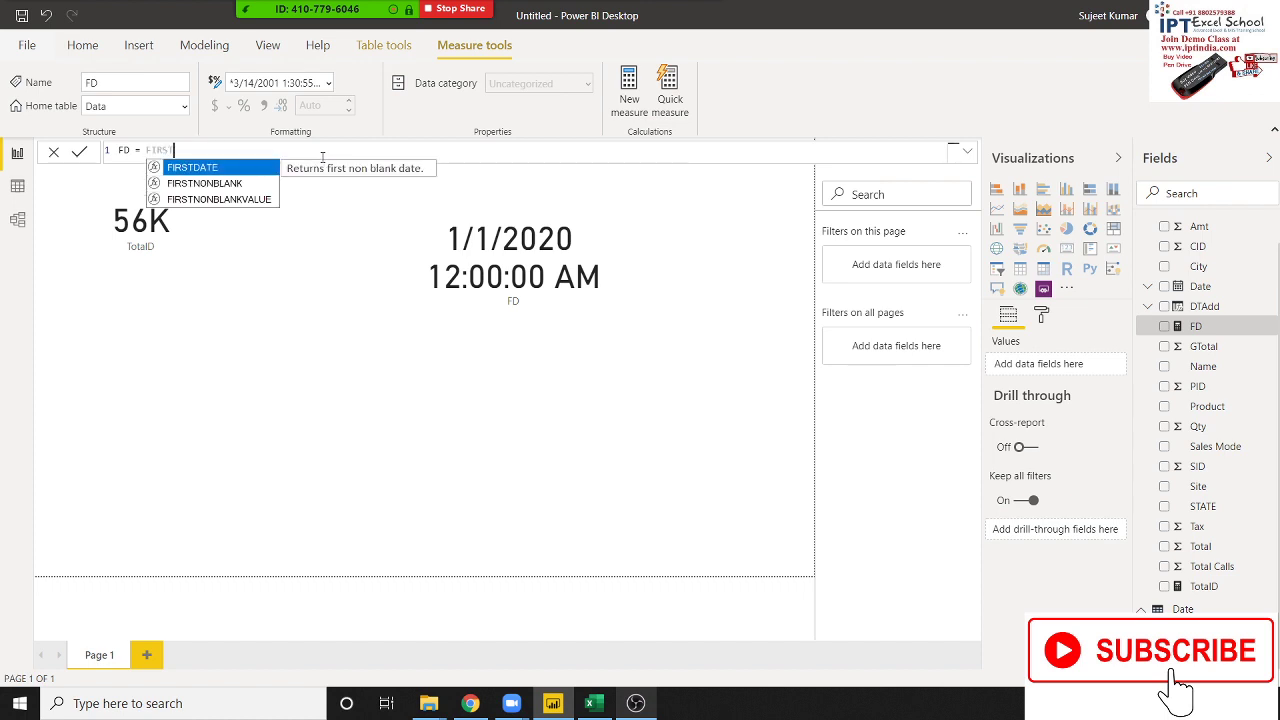
key("BackSpace")
key("Down")
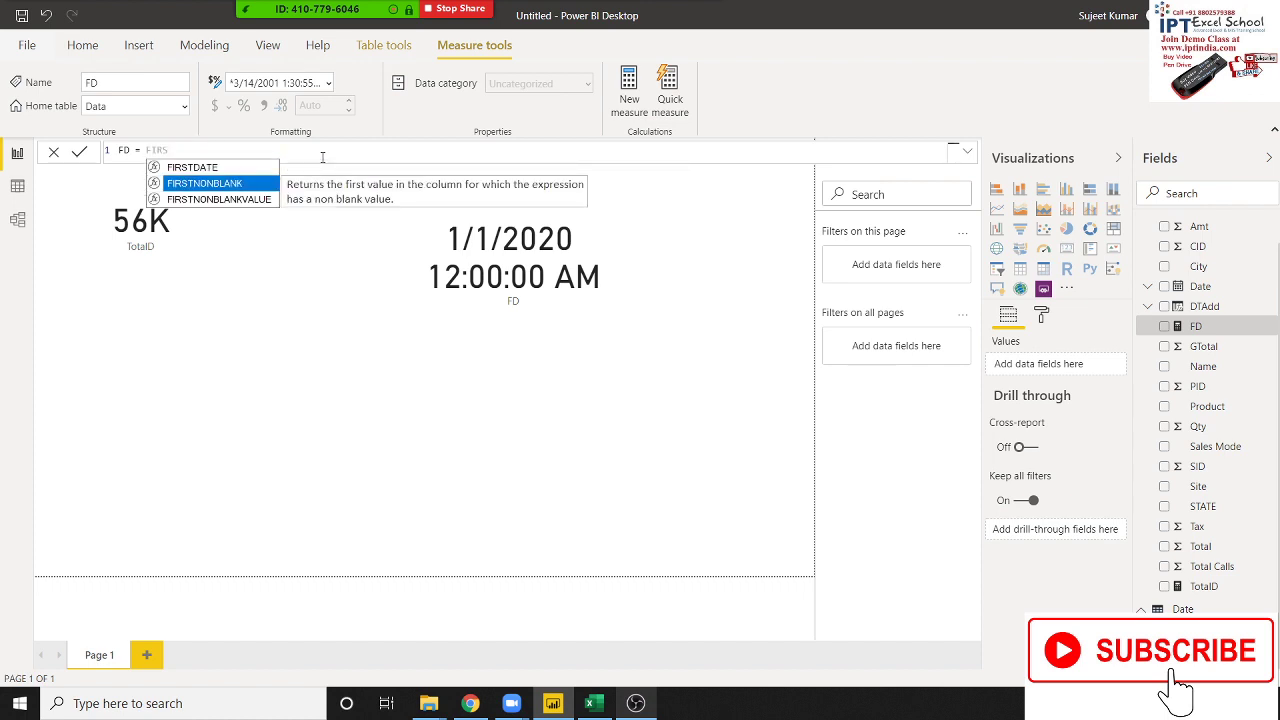
key("Tab")
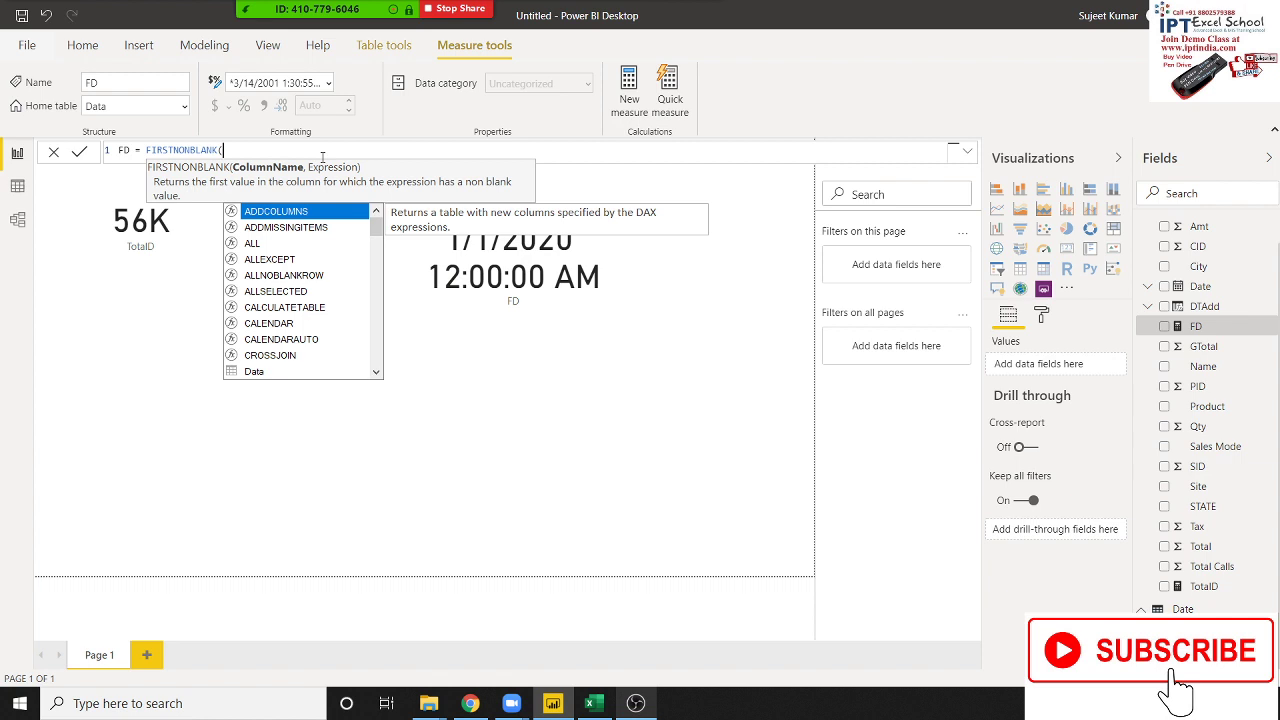
type("d")
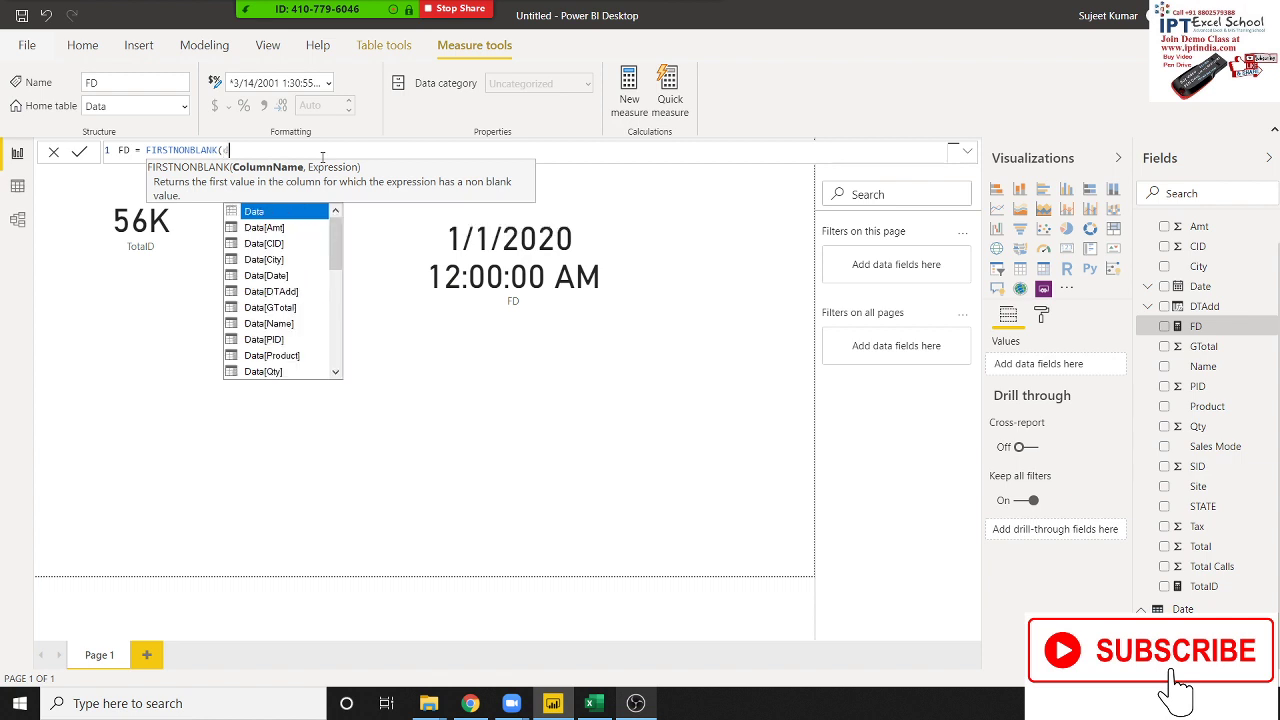
type("t")
key("Down")
key("Tab")
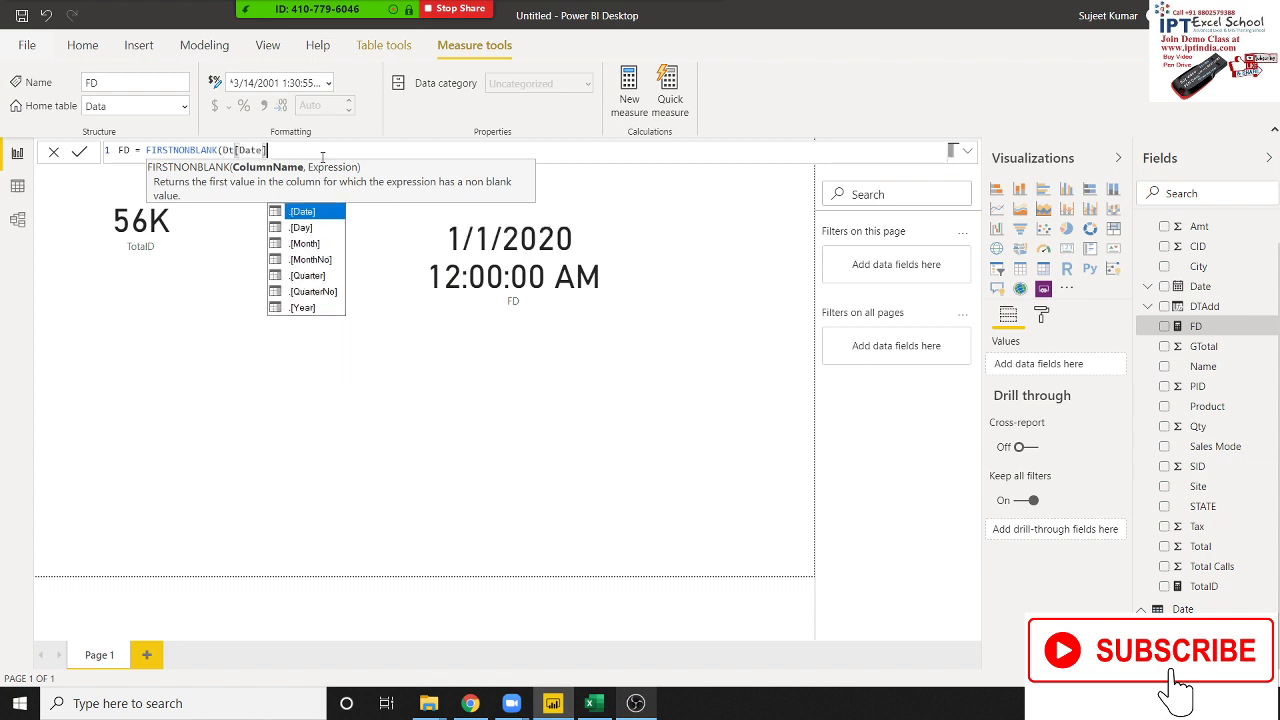
type(")")
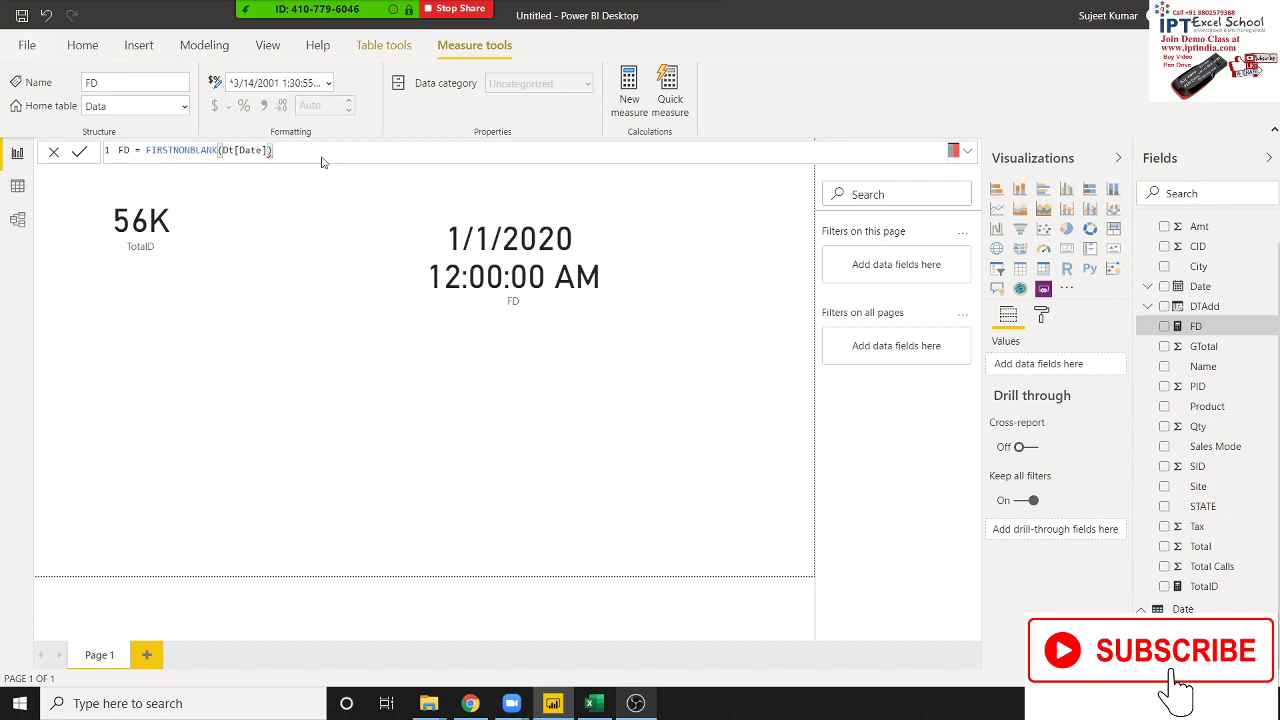
key("Return")
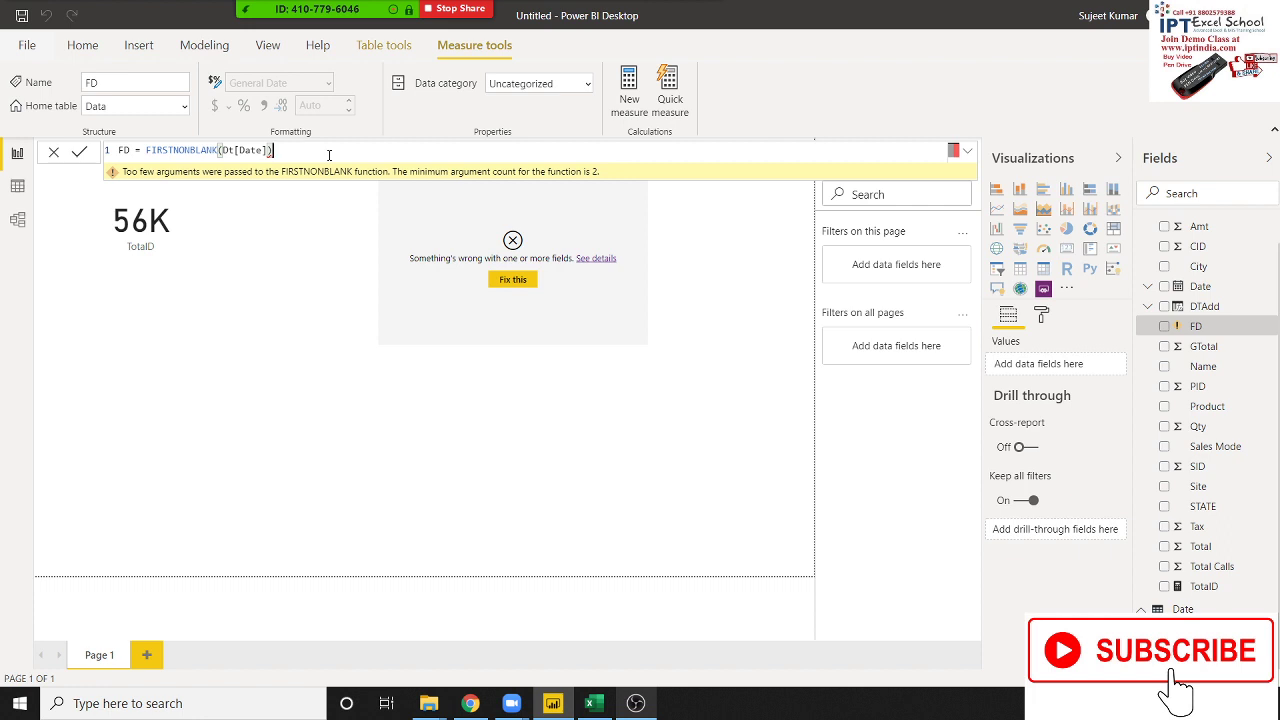
Step: Re-edit FD to FIRSTNONBLANK(Dt[Date], leaving room for a second argument
key("BackSpace")
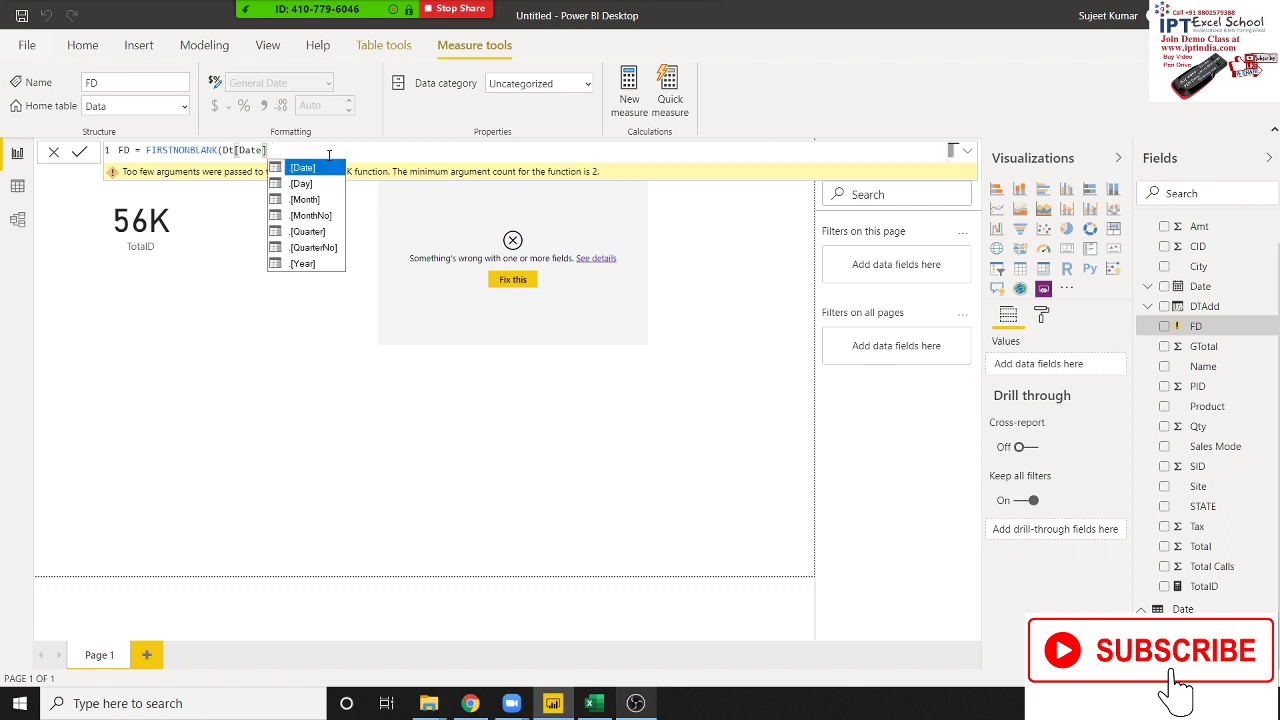
key("BackSpace")
key("BackSpace")
key("BackSpace")
key("BackSpace")
key("BackSpace")
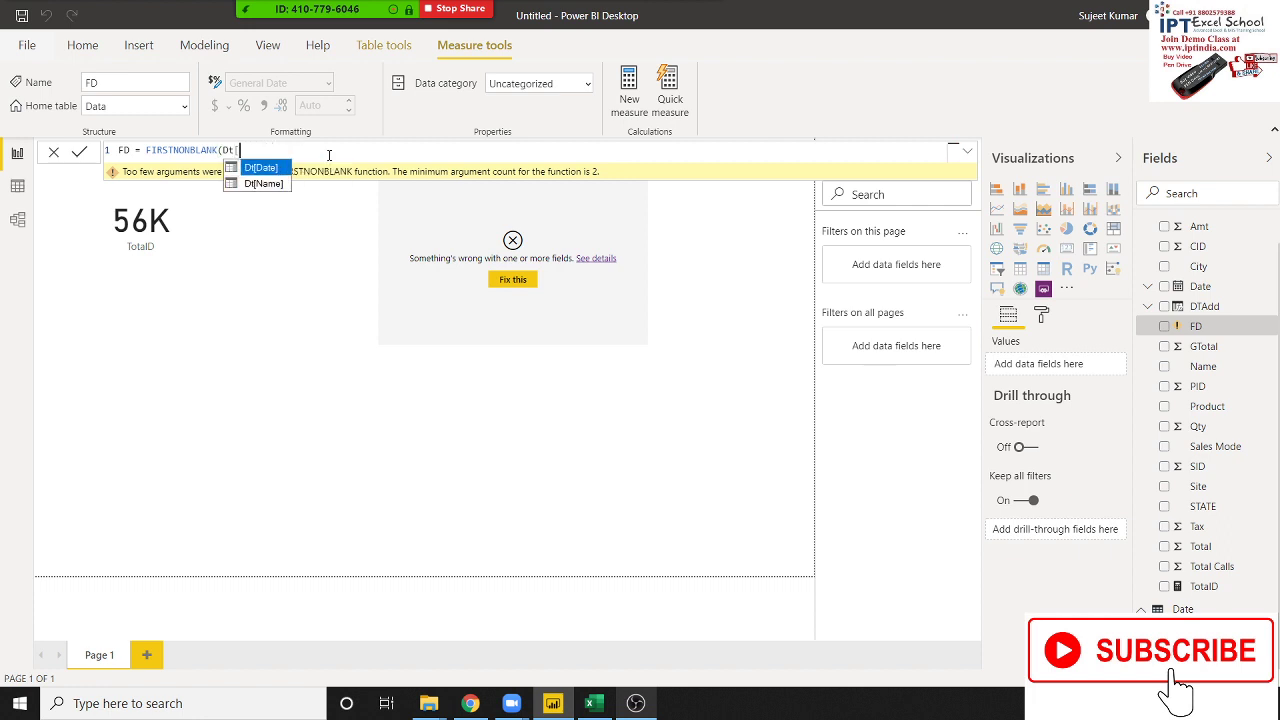
key("BackSpace")
key("BackSpace")
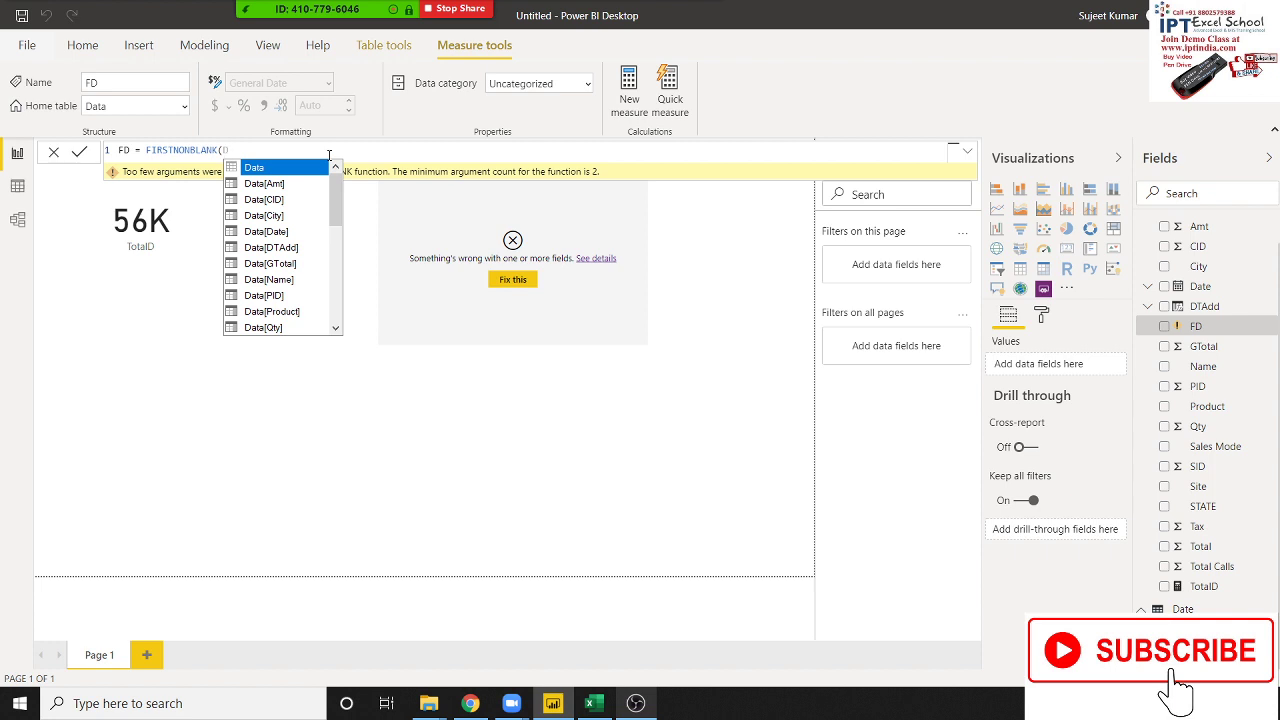
type("t")
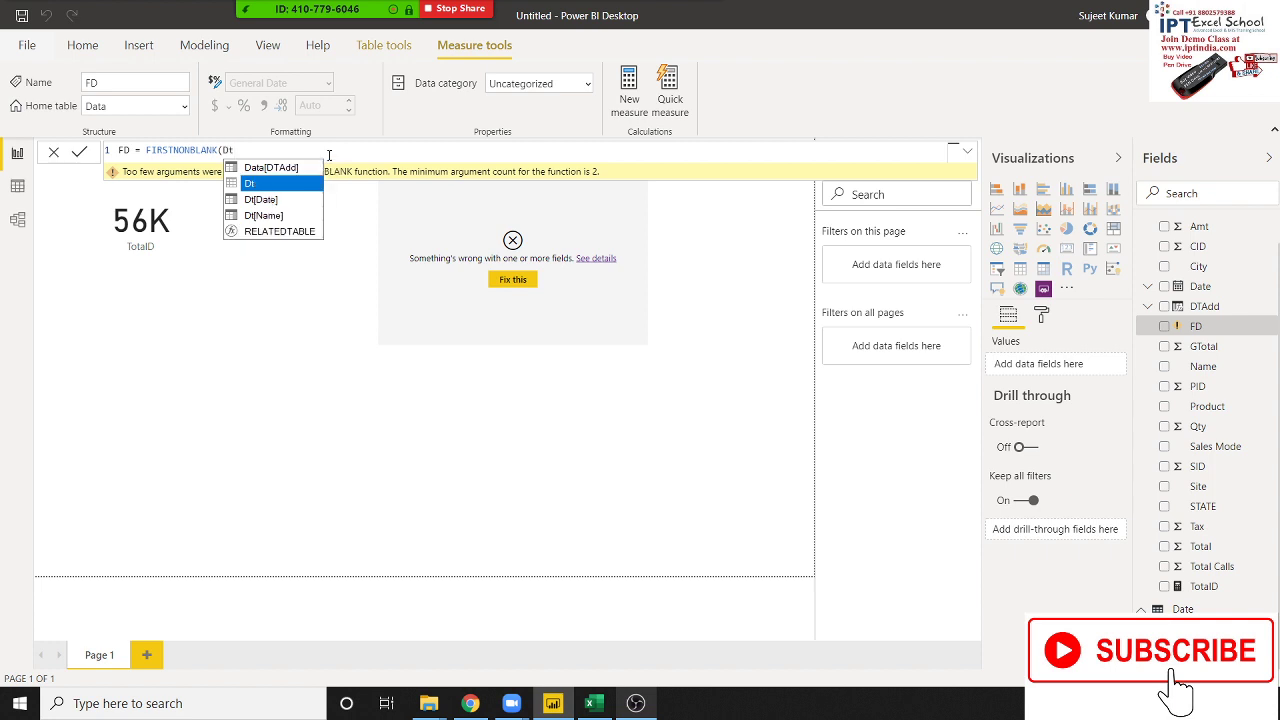
key("Down")
key("Tab")
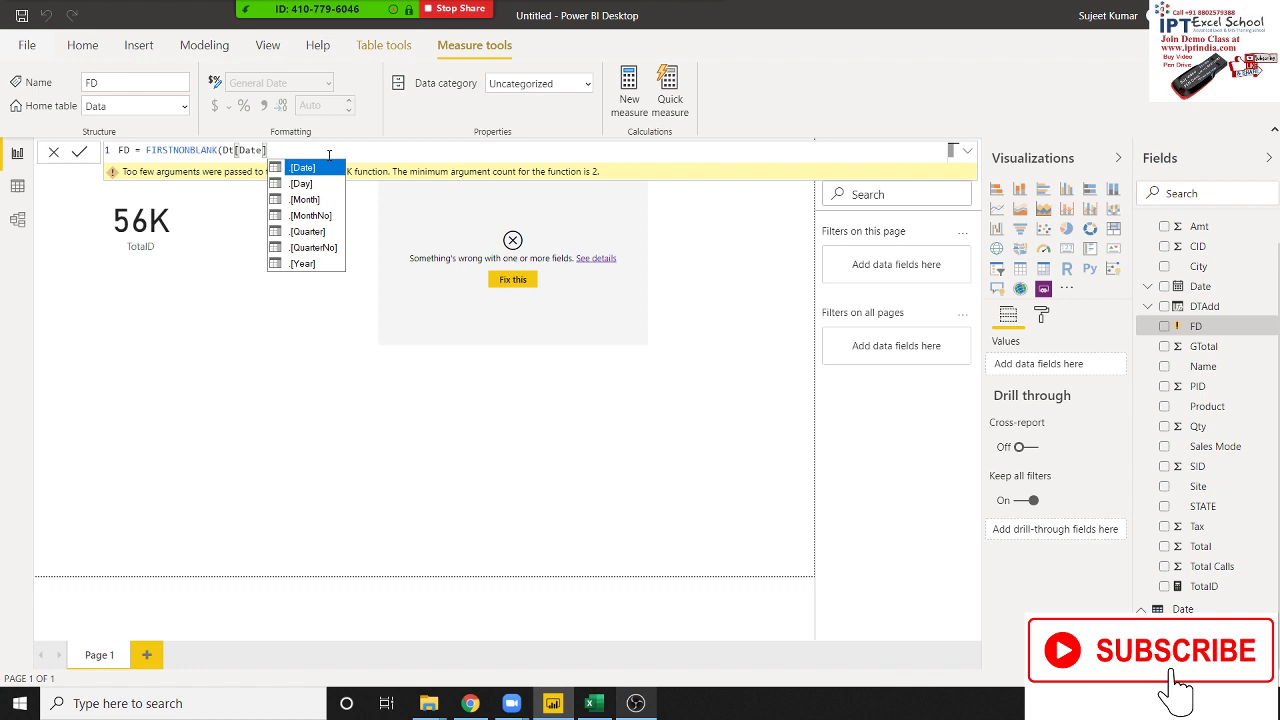
type(",")
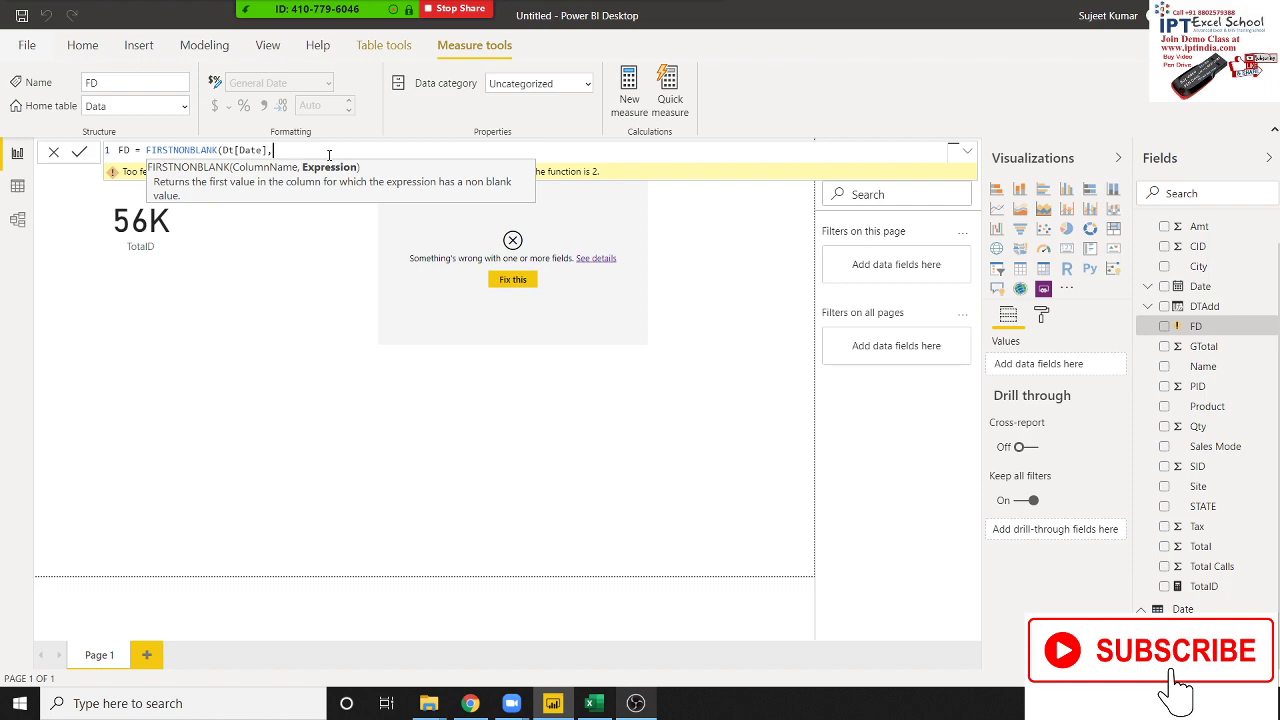
key("alt+Tab")
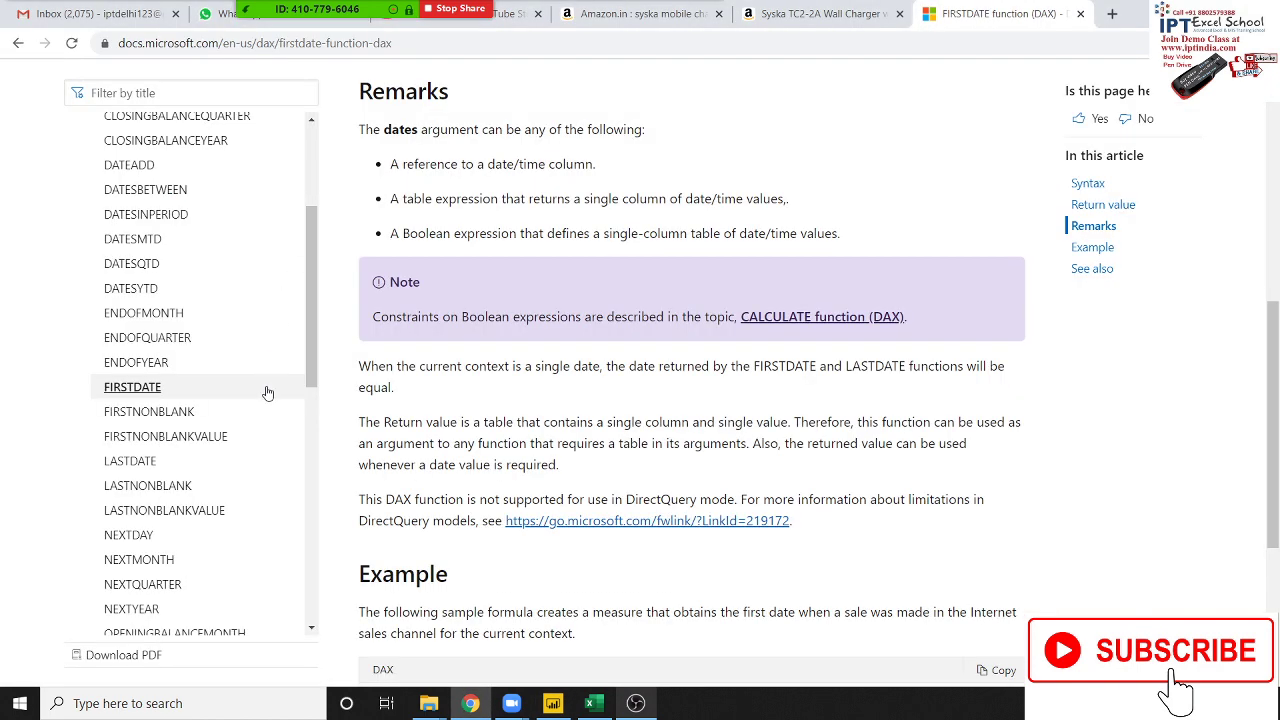
Step: Read the FIRSTNONBLANK reference's syntax and remarks, then go back to Power BI
left_click(190, 414)
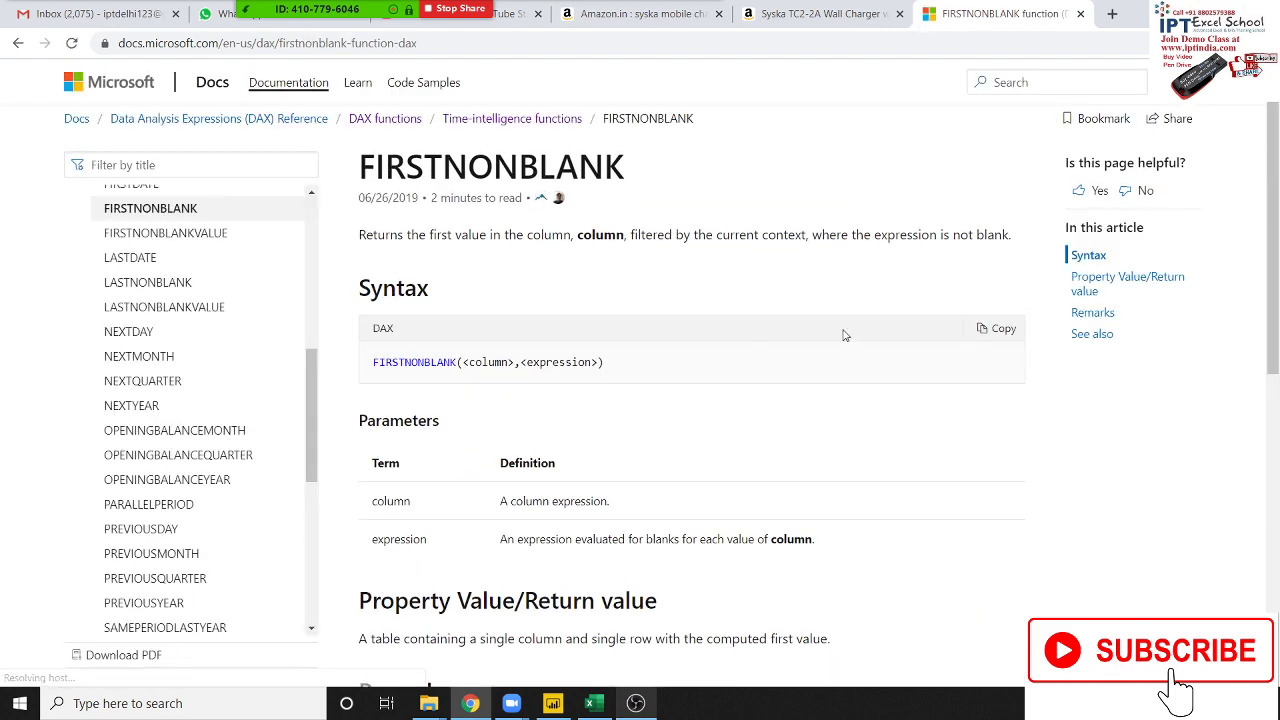
scroll(846, 340, "down", 3)
scroll(842, 337, "down", 1)
scroll(842, 337, "down", 2)
scroll(842, 335, "up", 2)
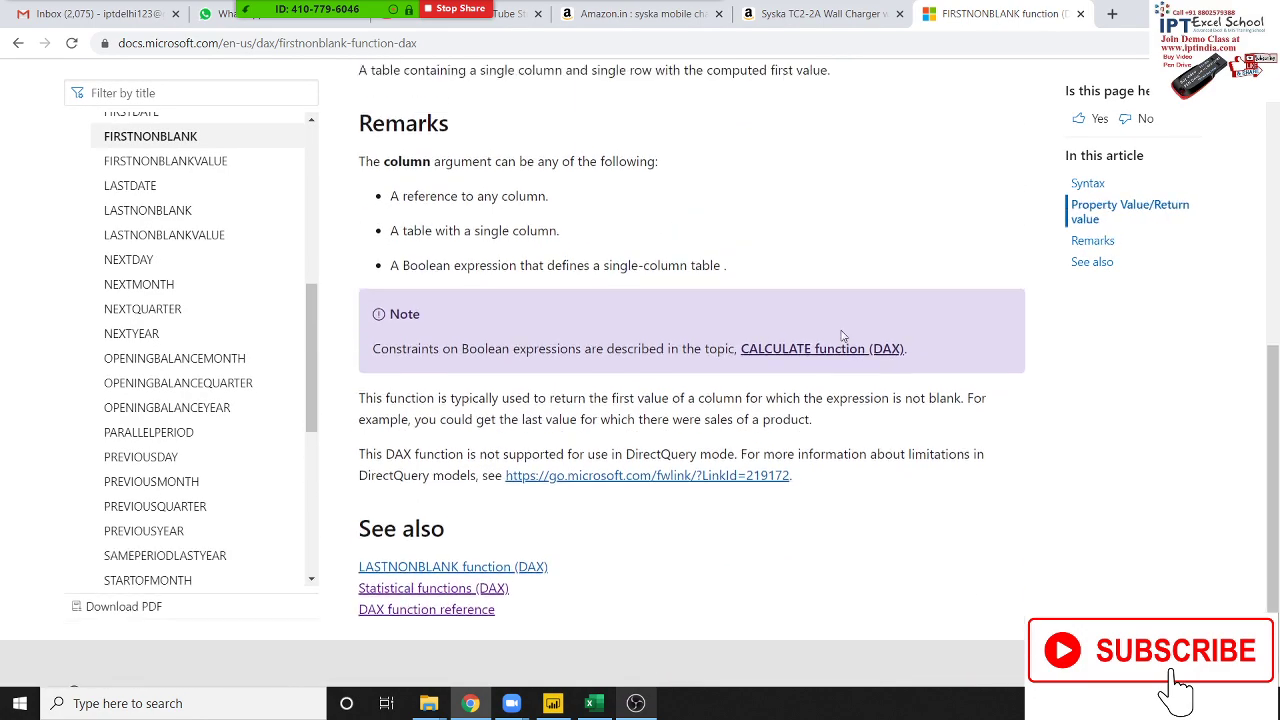
scroll(841, 330, "down", 2)
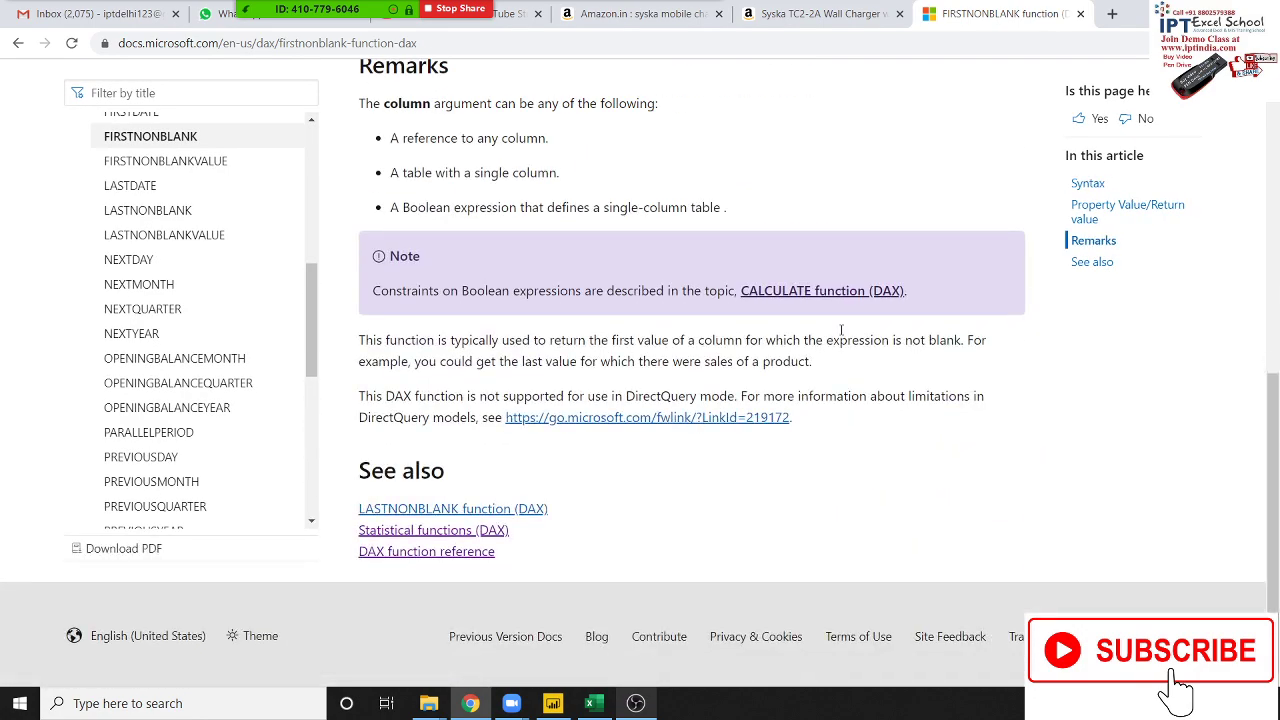
scroll(841, 330, "up", 2)
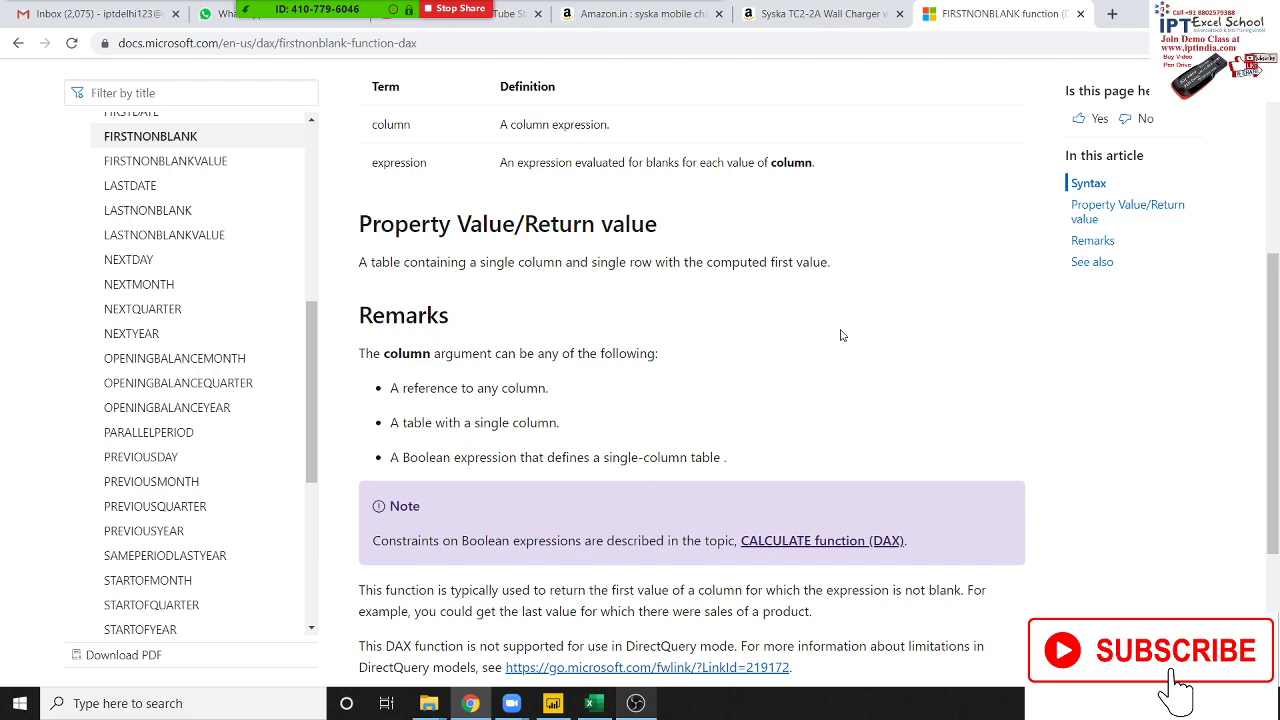
scroll(841, 335, "up", 1)
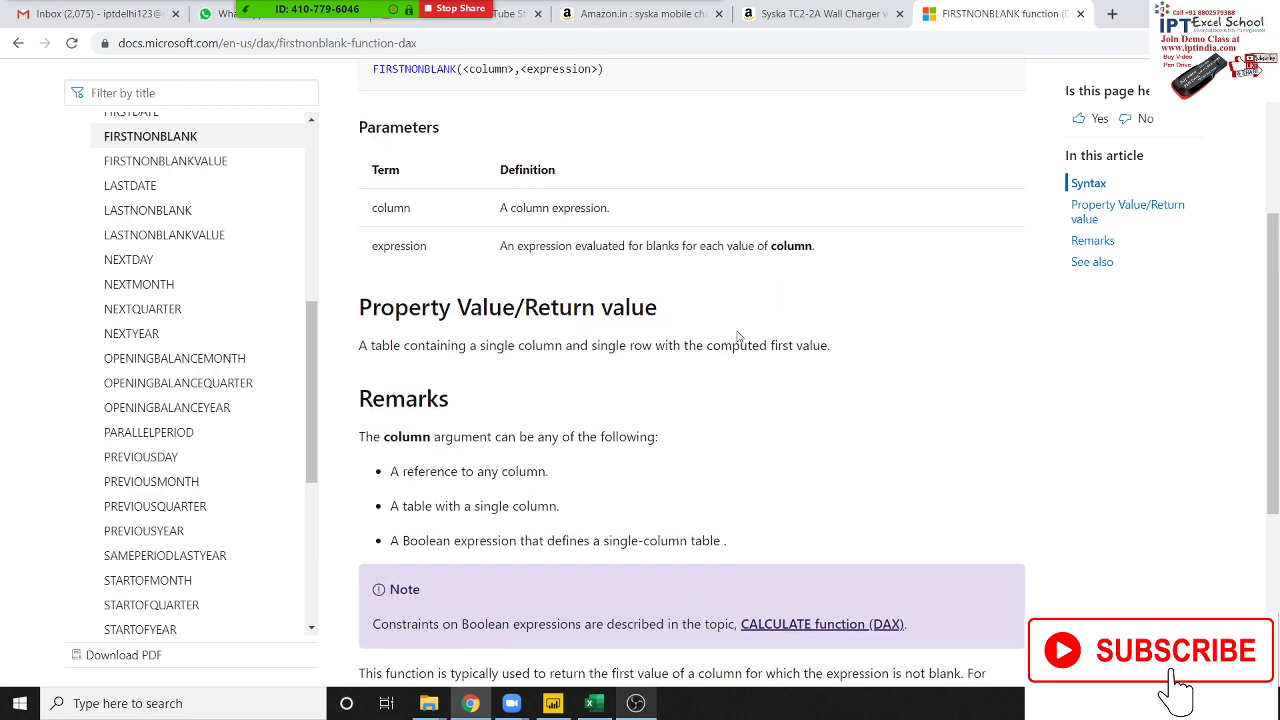
key("alt+Tab")
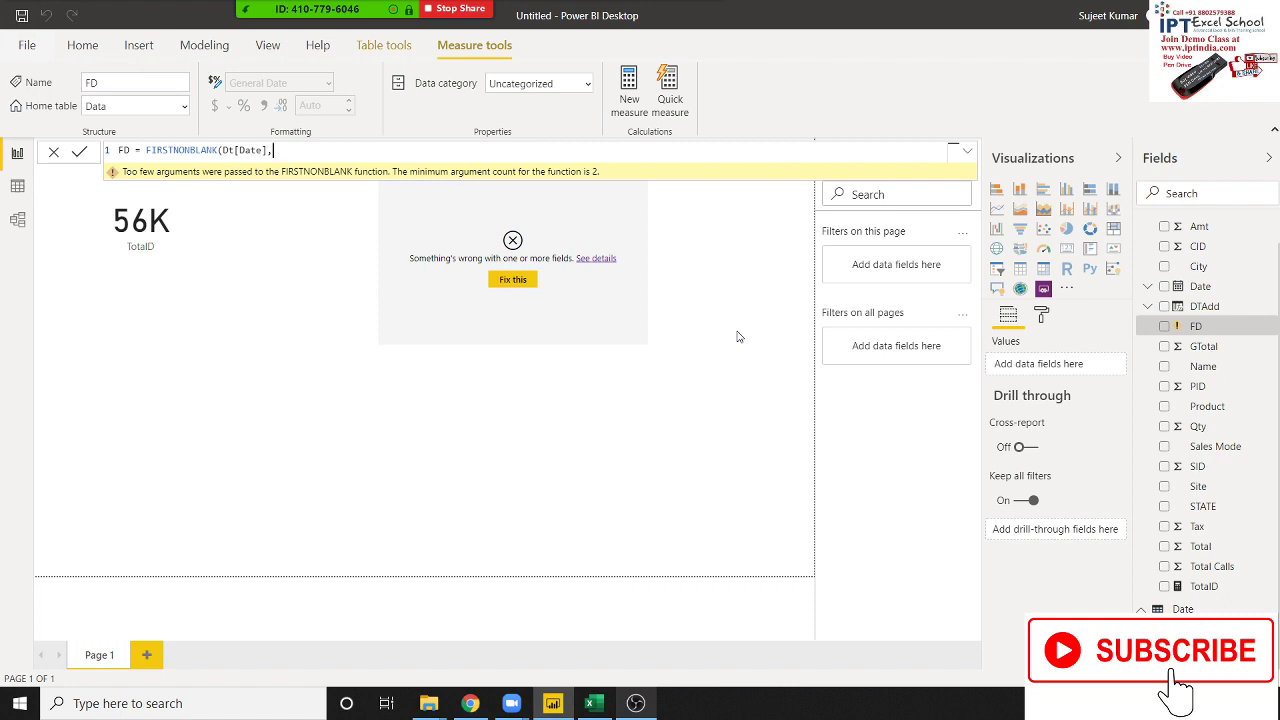
Step: Complete FD with second argument 1, then test 21 and 0 instead
type("1)")
key("Return")
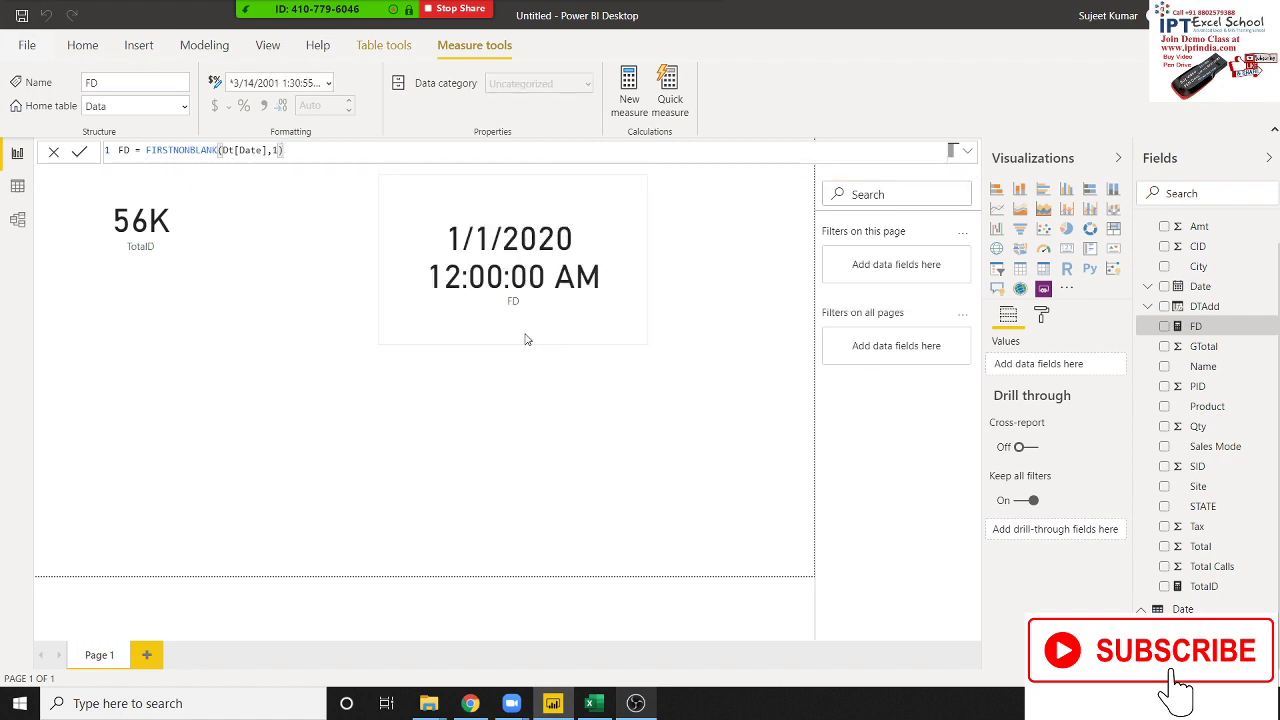
mouse_move(512, 260)
type("2")
key("Return")
left_click_drag(272, 150, 291, 150)
type("0")
key("Return")
Step: Restore the second argument to 1, committing FIRSTNONBLANK(Dt[Date],1)
type("2")
key("Left")
key("Left")
key("Delete")
key("Delete")
type("1")
key("Return")
key("alt+Tab")
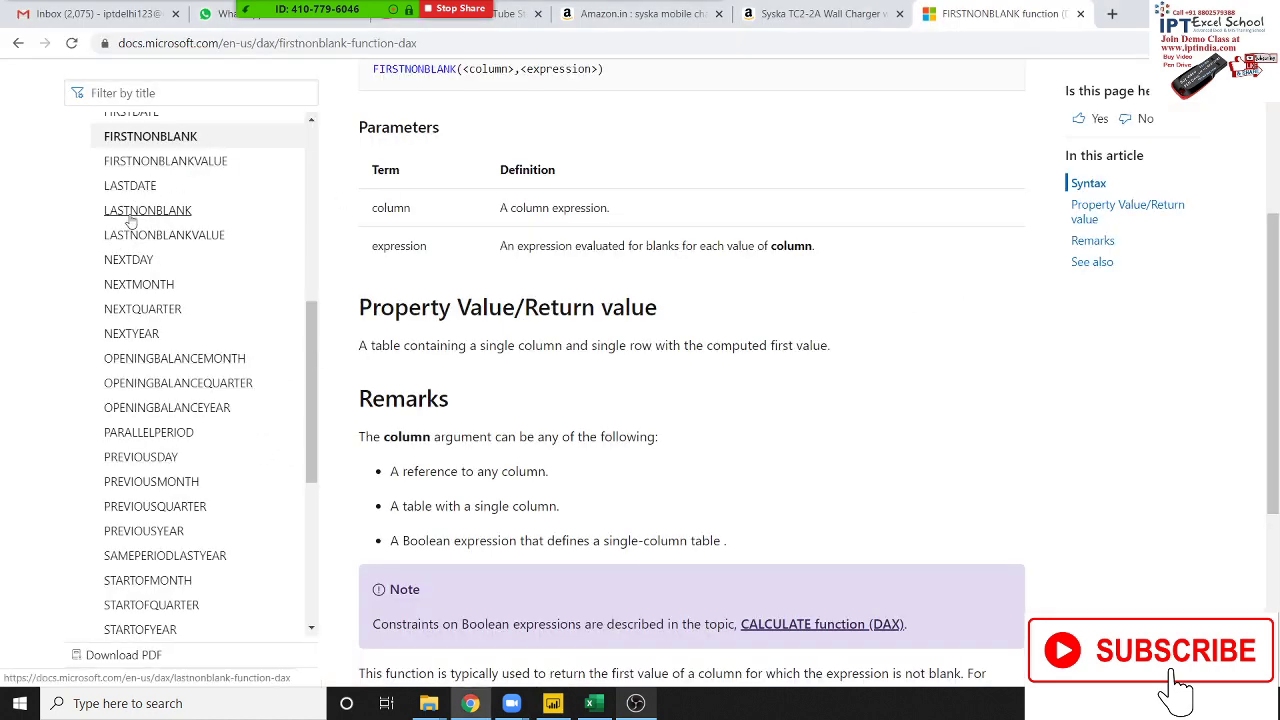
Step: Read through the FIRSTNONBLANKVALUE function documentation page
left_click(174, 170)
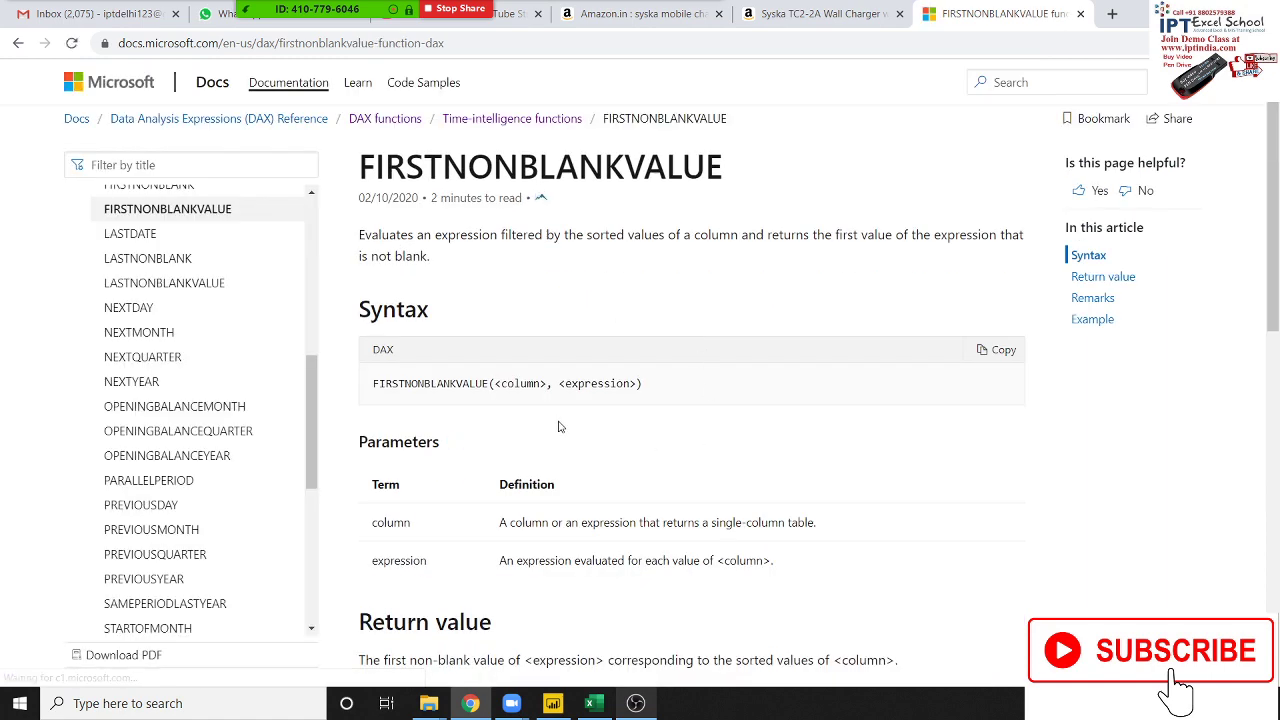
scroll(590, 404, "down", 3)
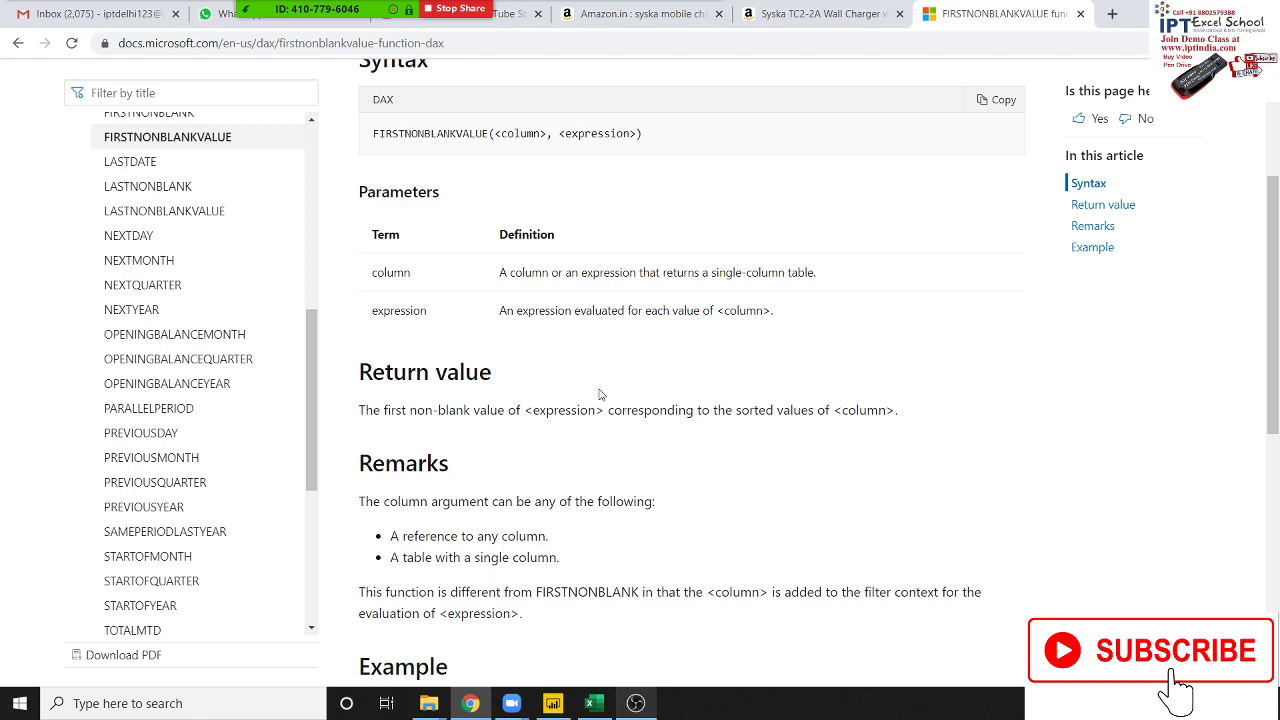
scroll(600, 395, "down", 2)
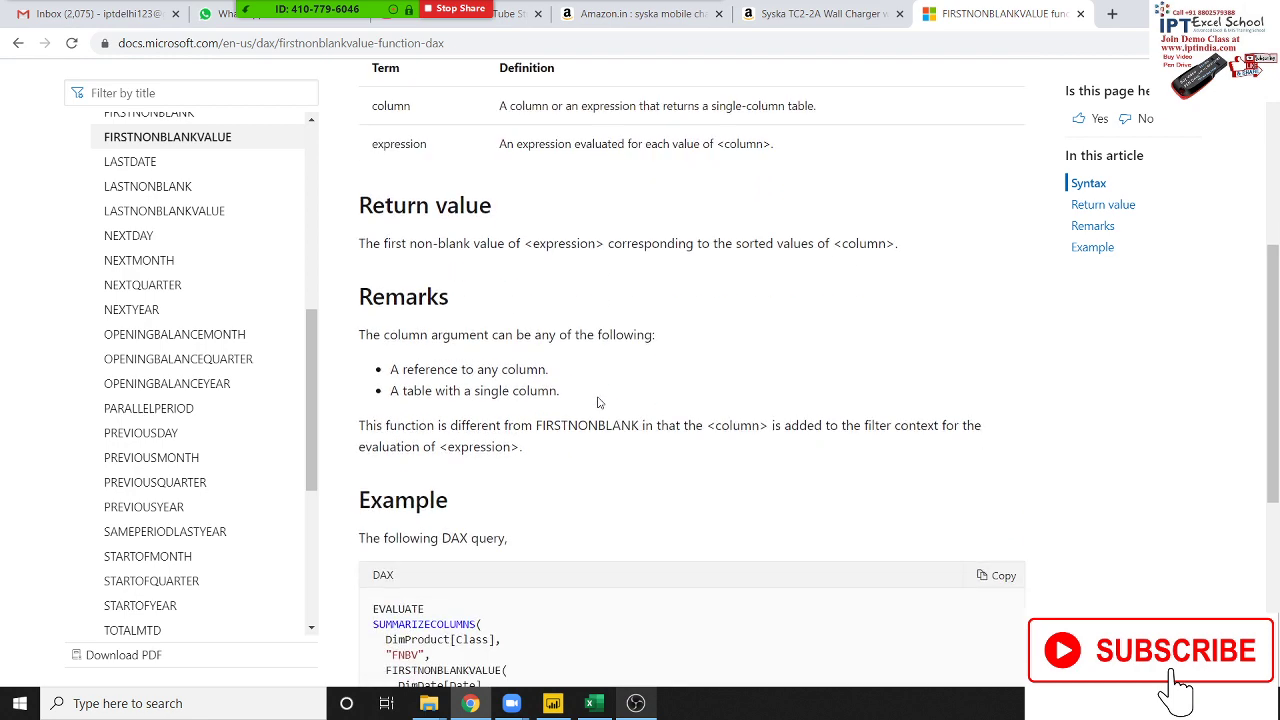
scroll(596, 396, "down", 1)
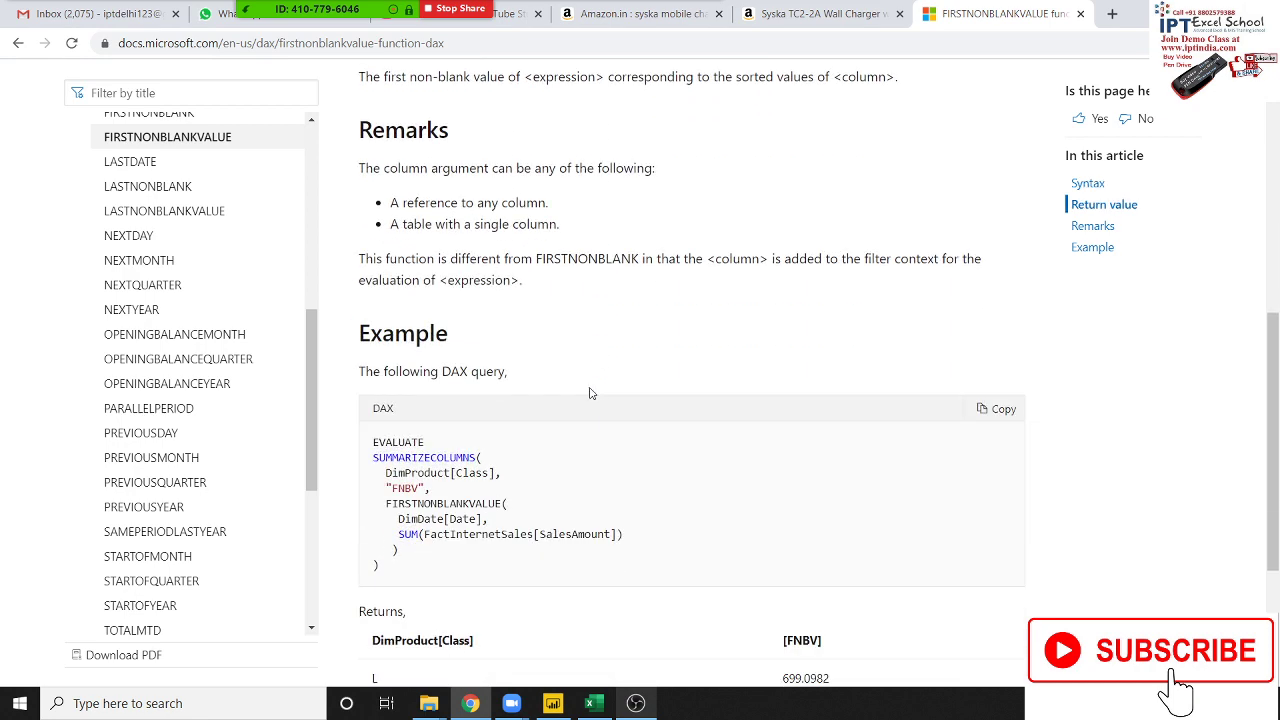
scroll(590, 393, "down", 3)
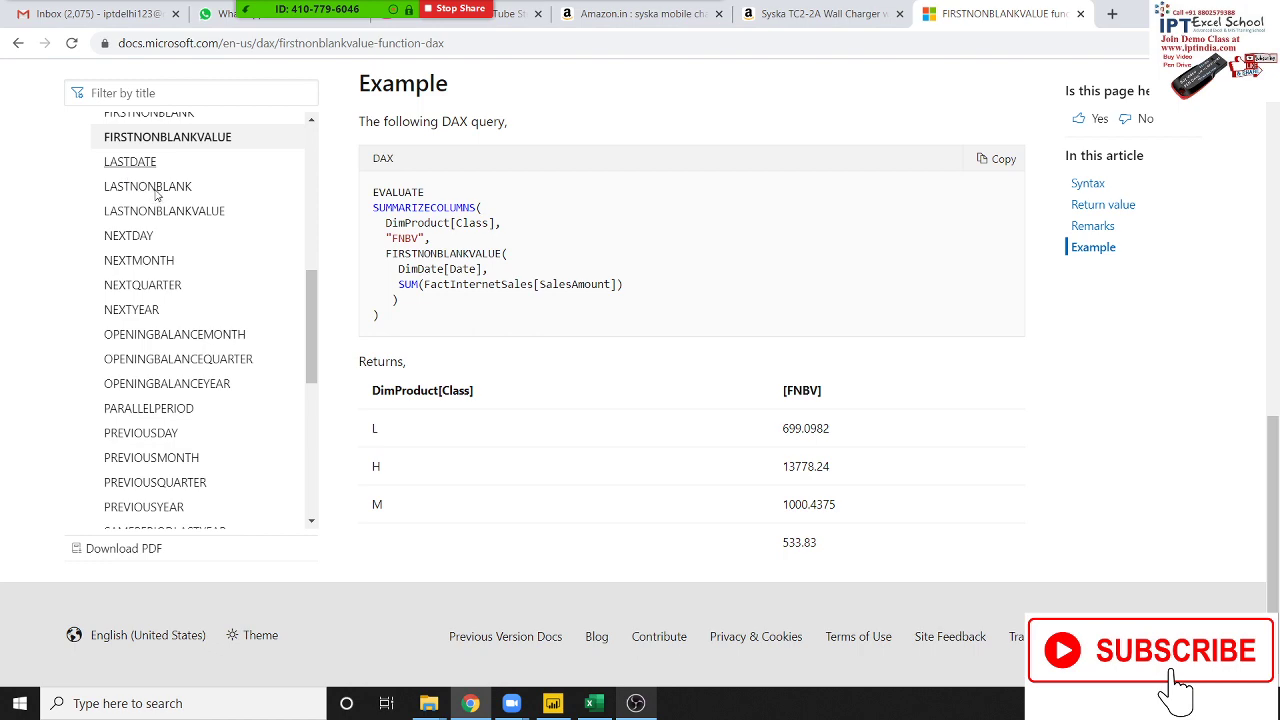
Step: Browse the LASTDATE, LASTNONBLANK, LASTNONBLANKVALUE and NEXTDAY function references
left_click(140, 162)
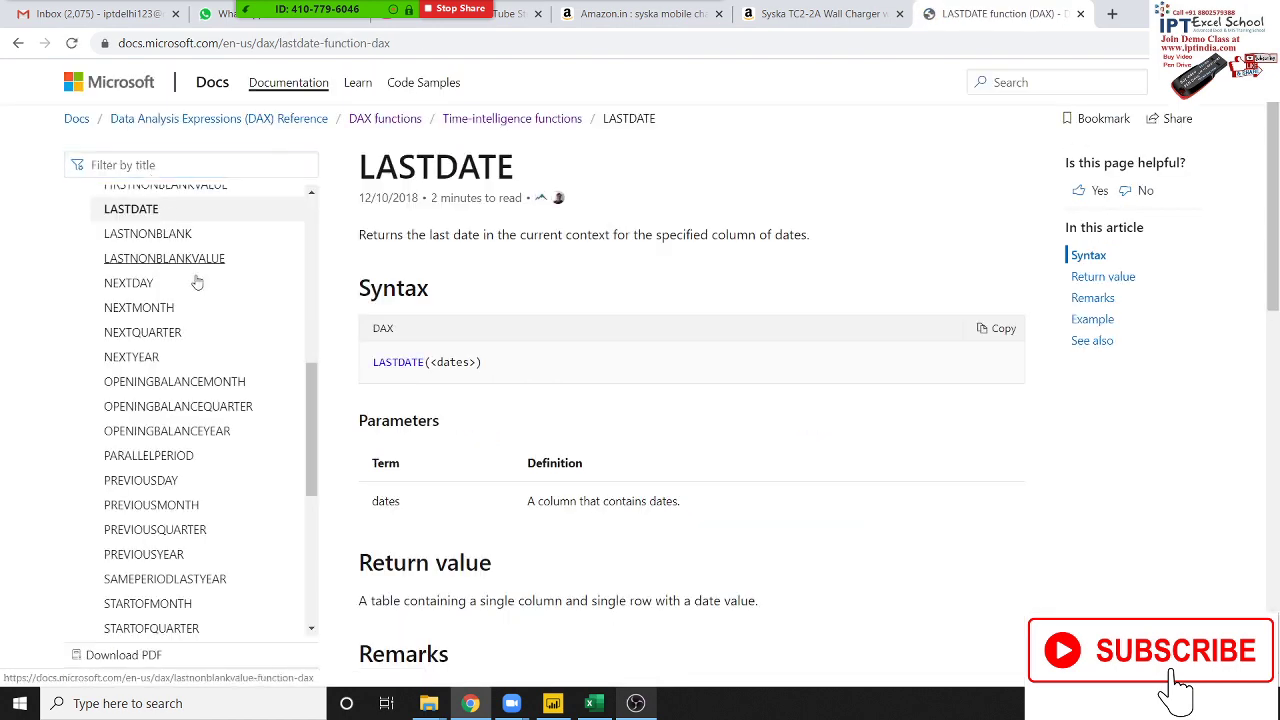
scroll(694, 451, "down", 2)
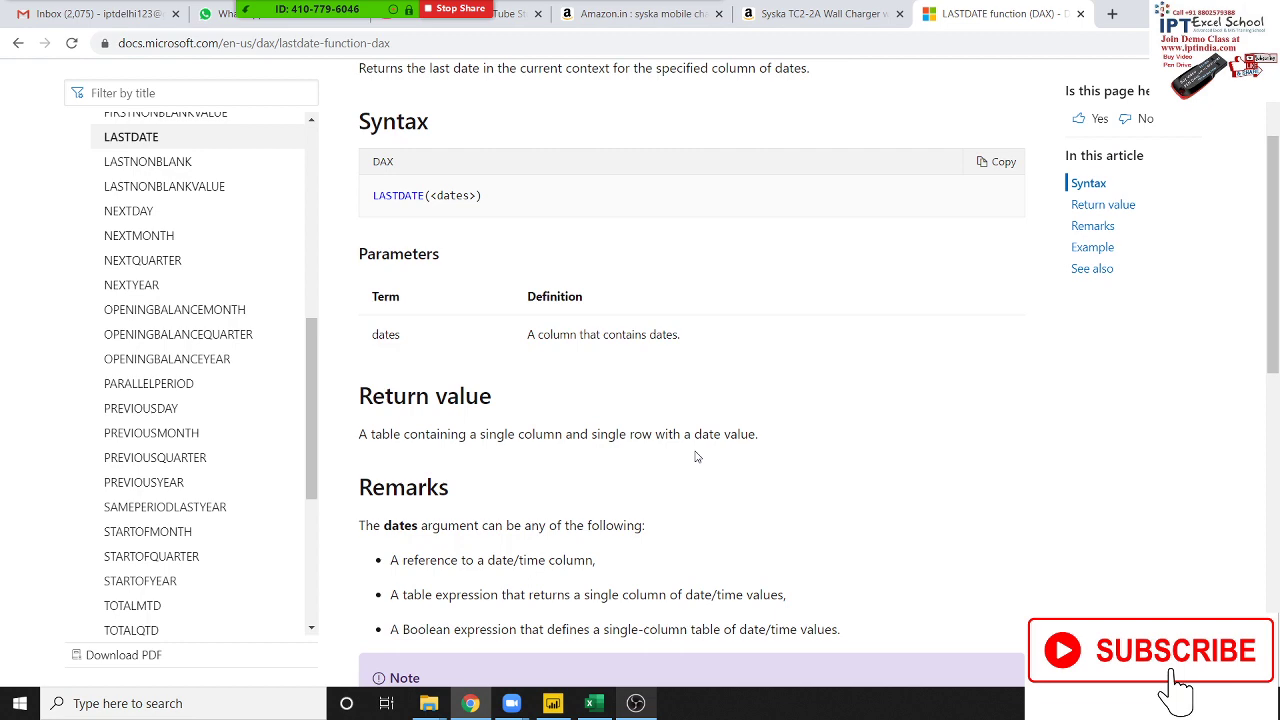
left_click(178, 166)
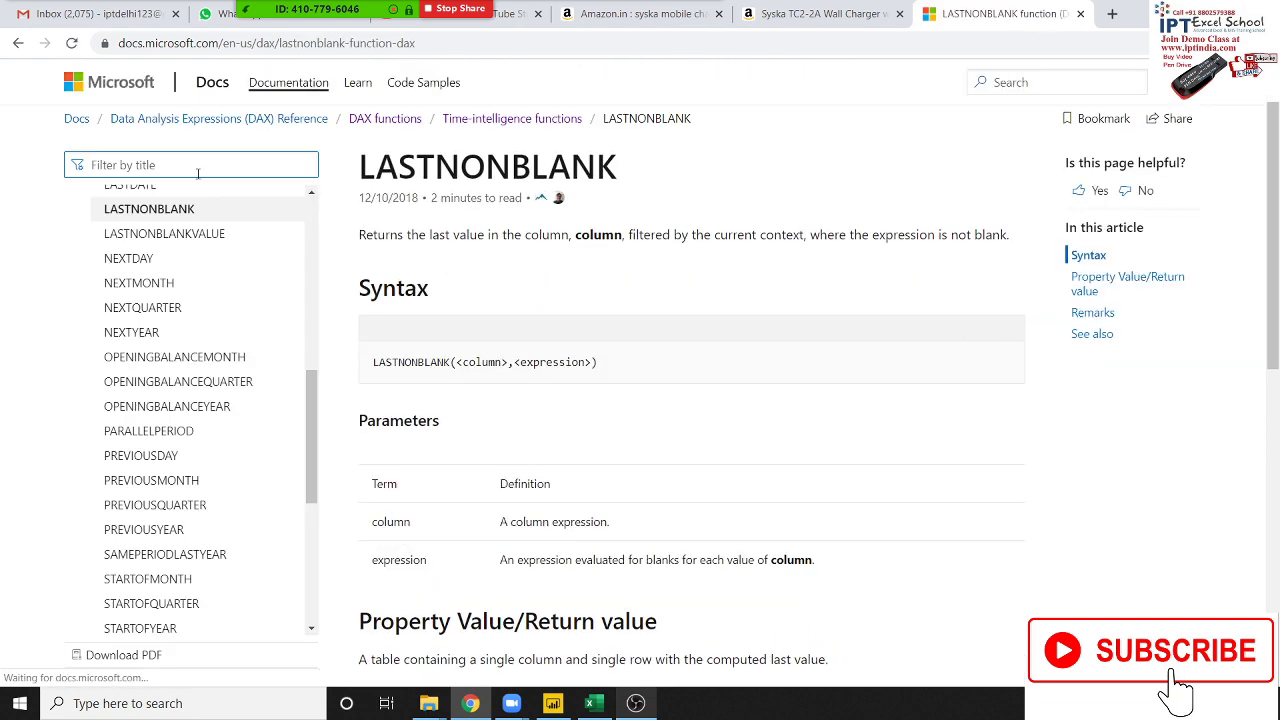
left_click(203, 236)
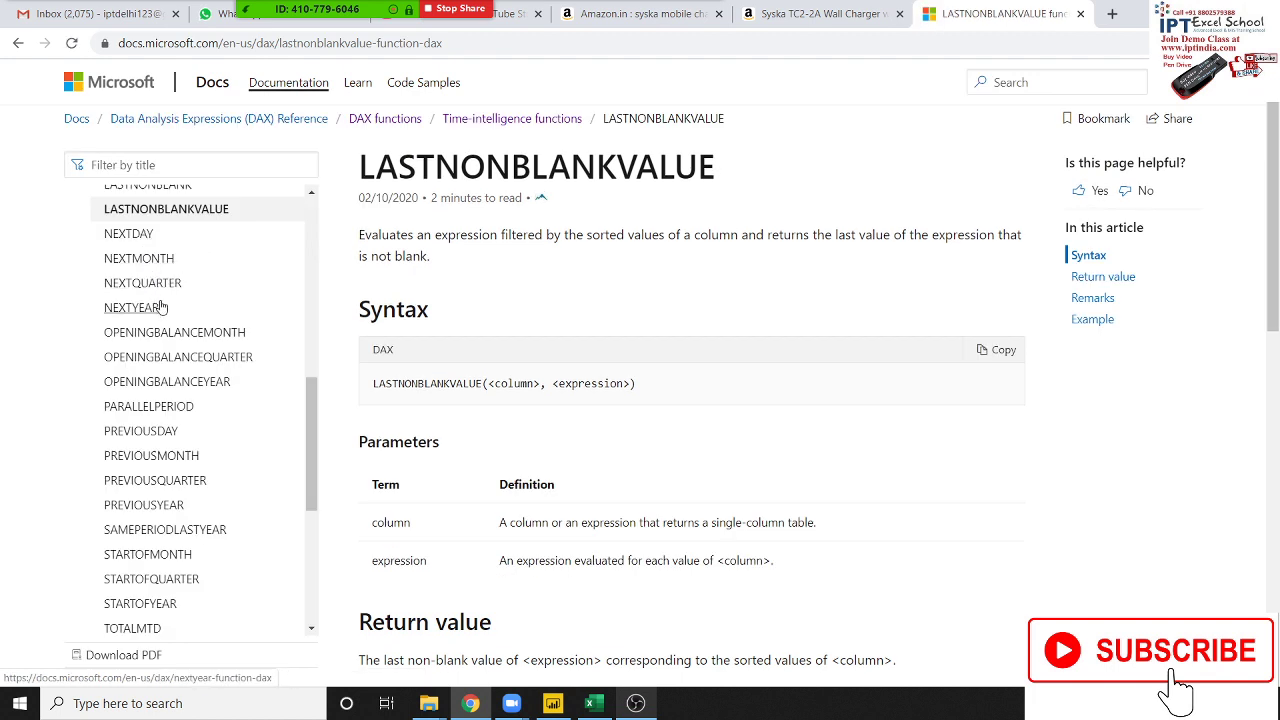
left_click(141, 236)
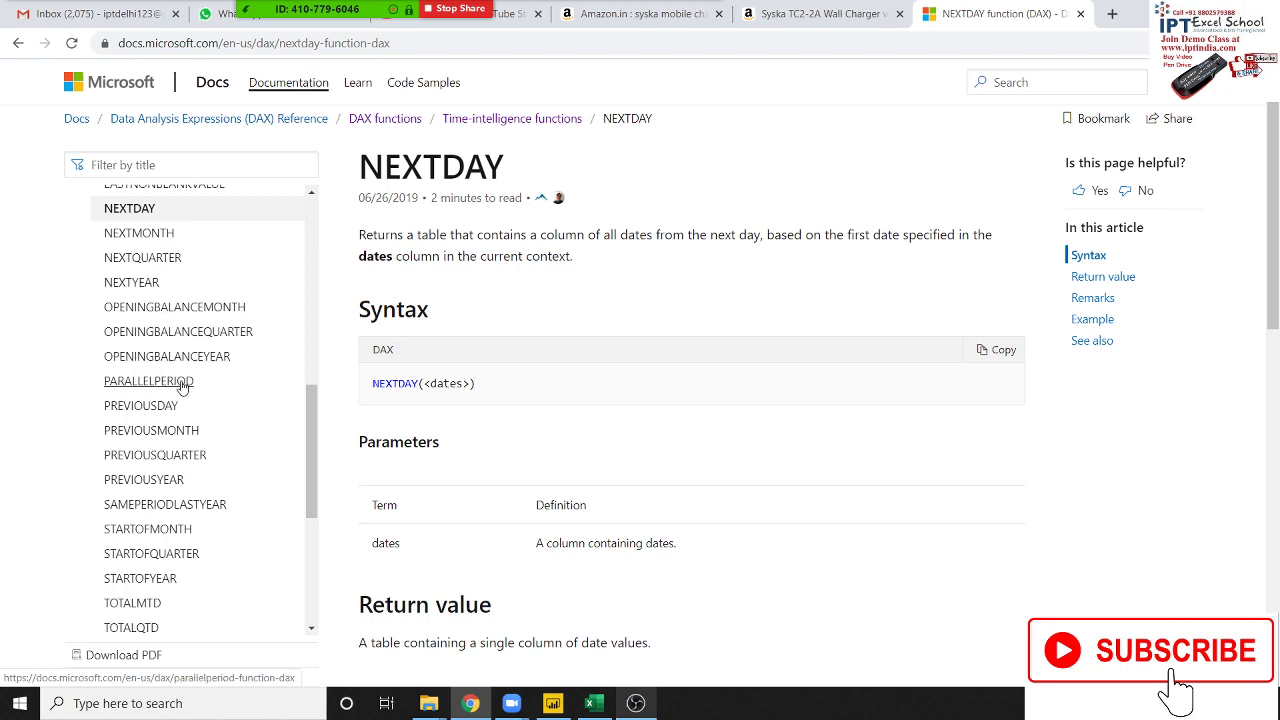
Step: Read the PARALLELPERIOD reference, then return to Power BI's DATESQTD Date table formula
left_click(184, 389)
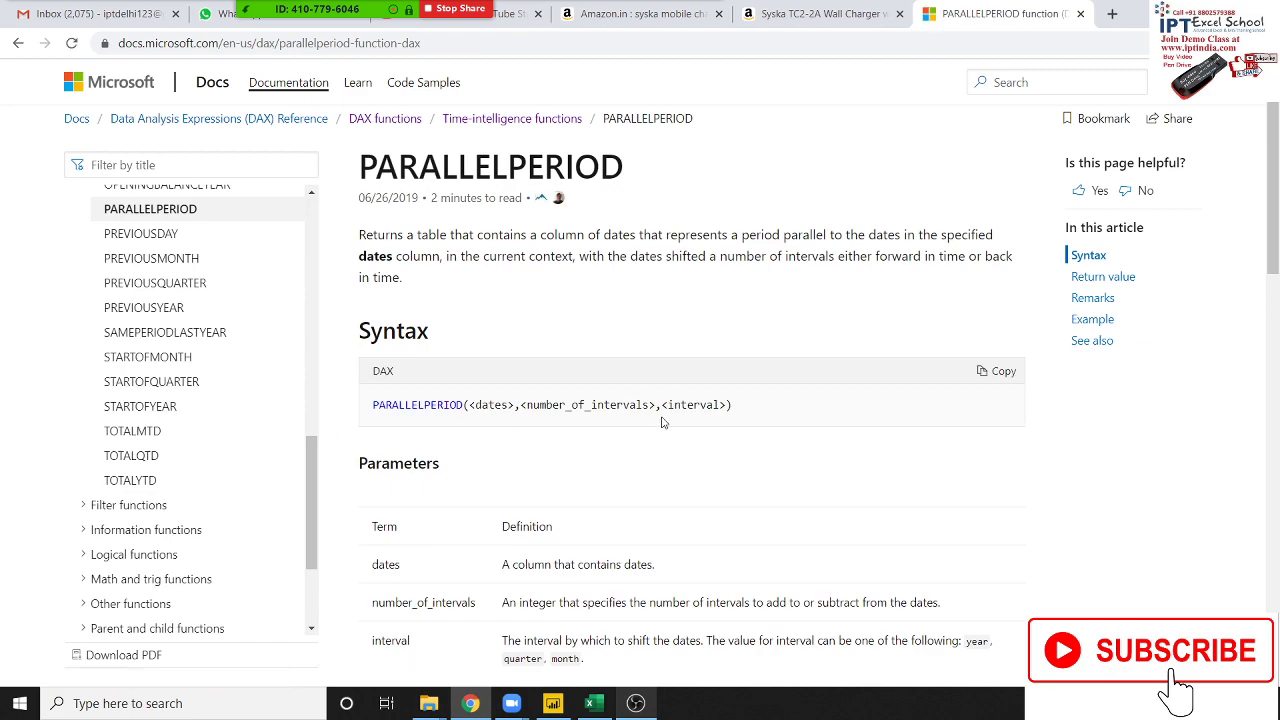
scroll(661, 422, "down", 3)
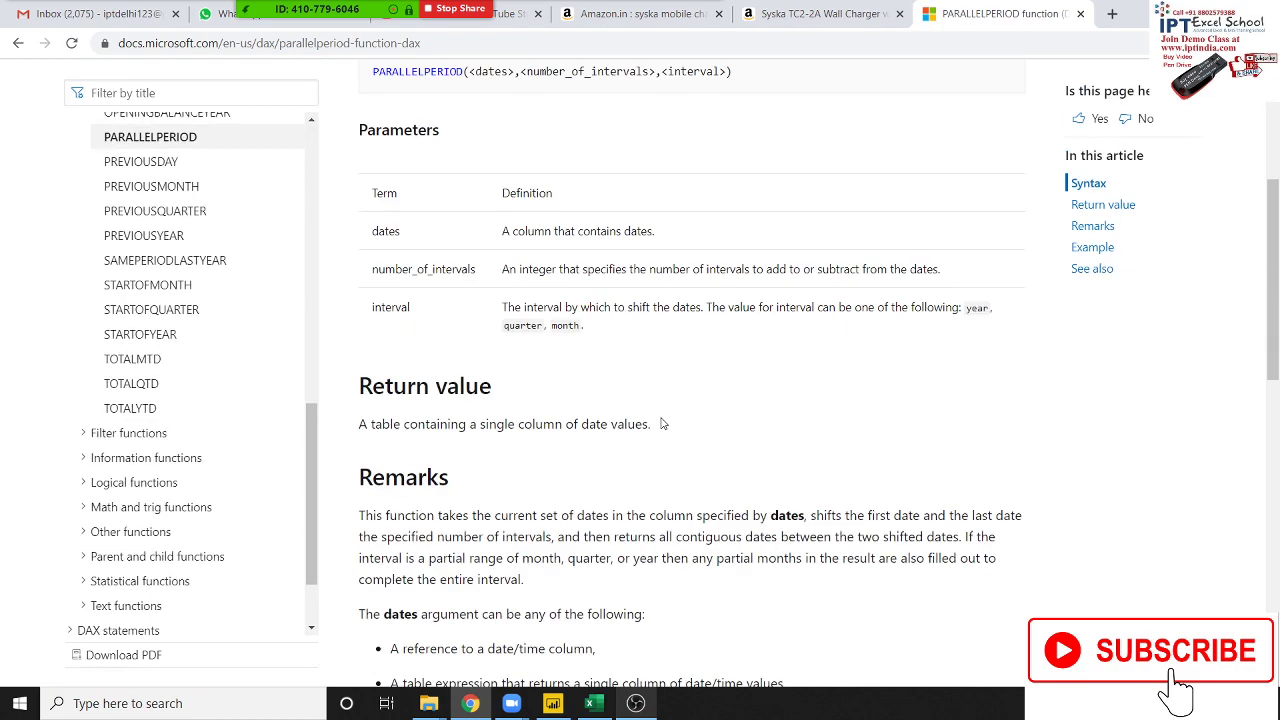
scroll(661, 422, "down", 3)
scroll(661, 422, "down", 4)
scroll(661, 422, "down", 1)
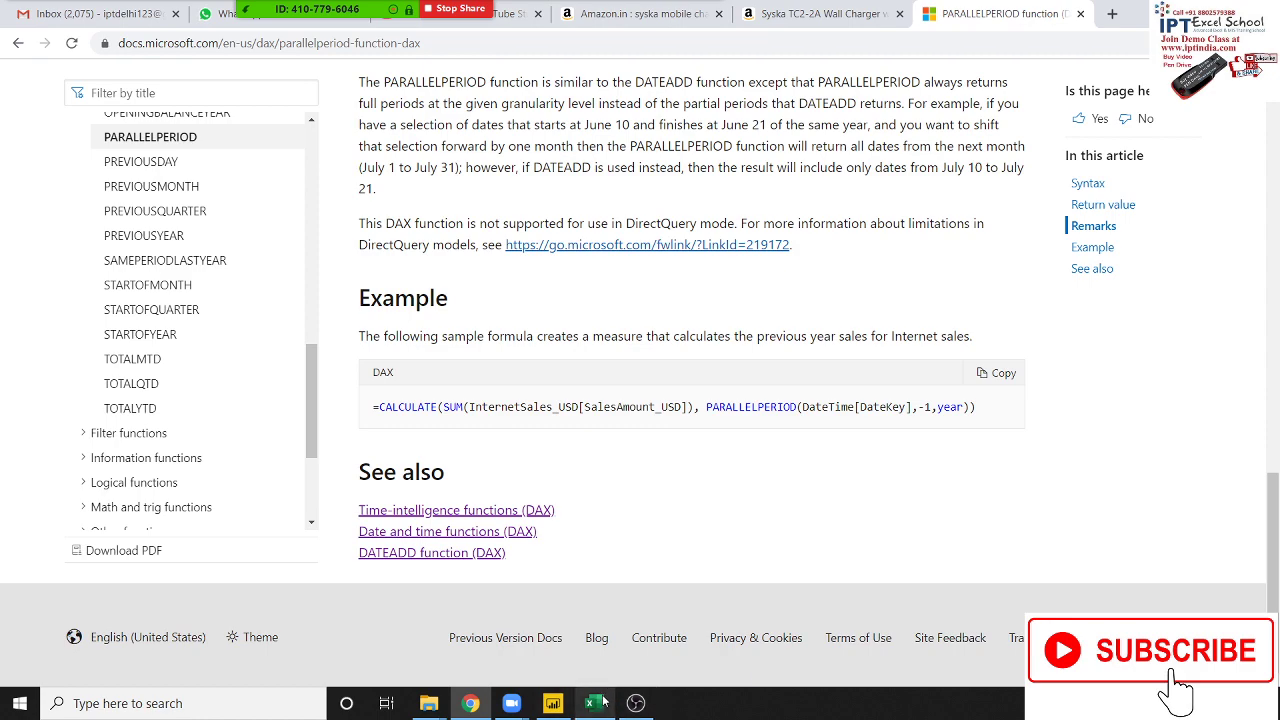
scroll(577, 509, "up", 10)
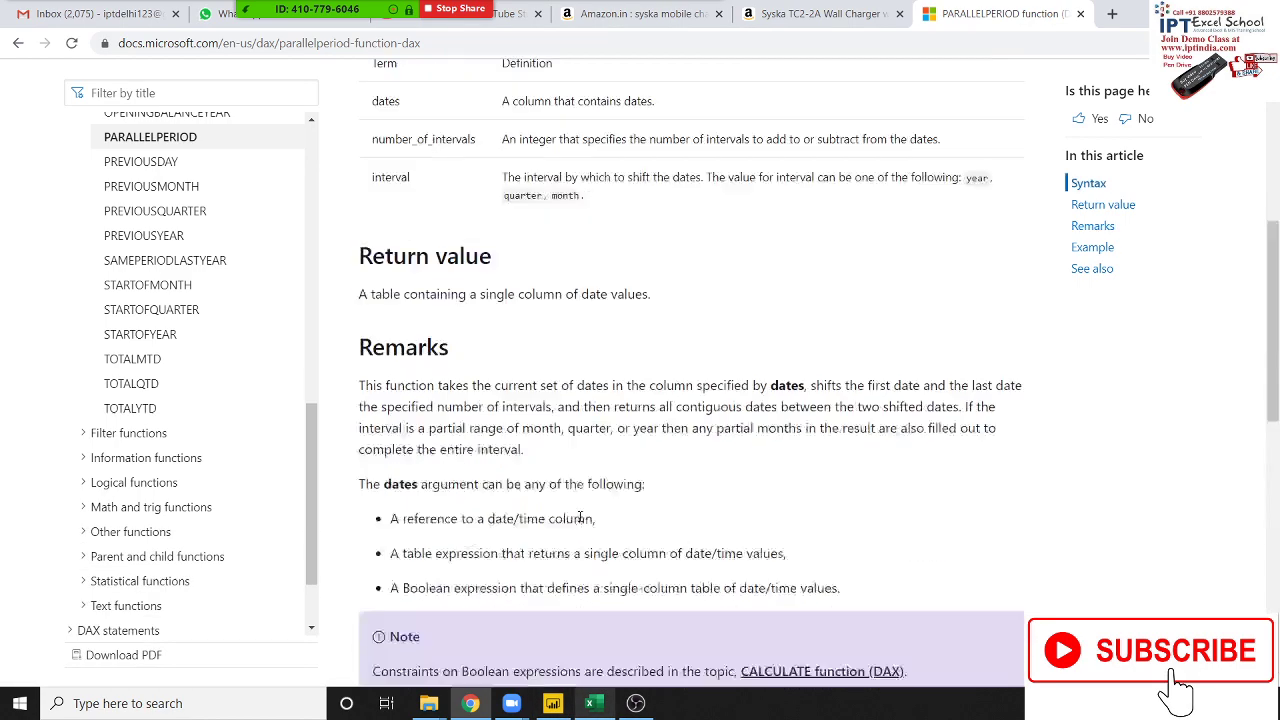
scroll(577, 515, "up", 5)
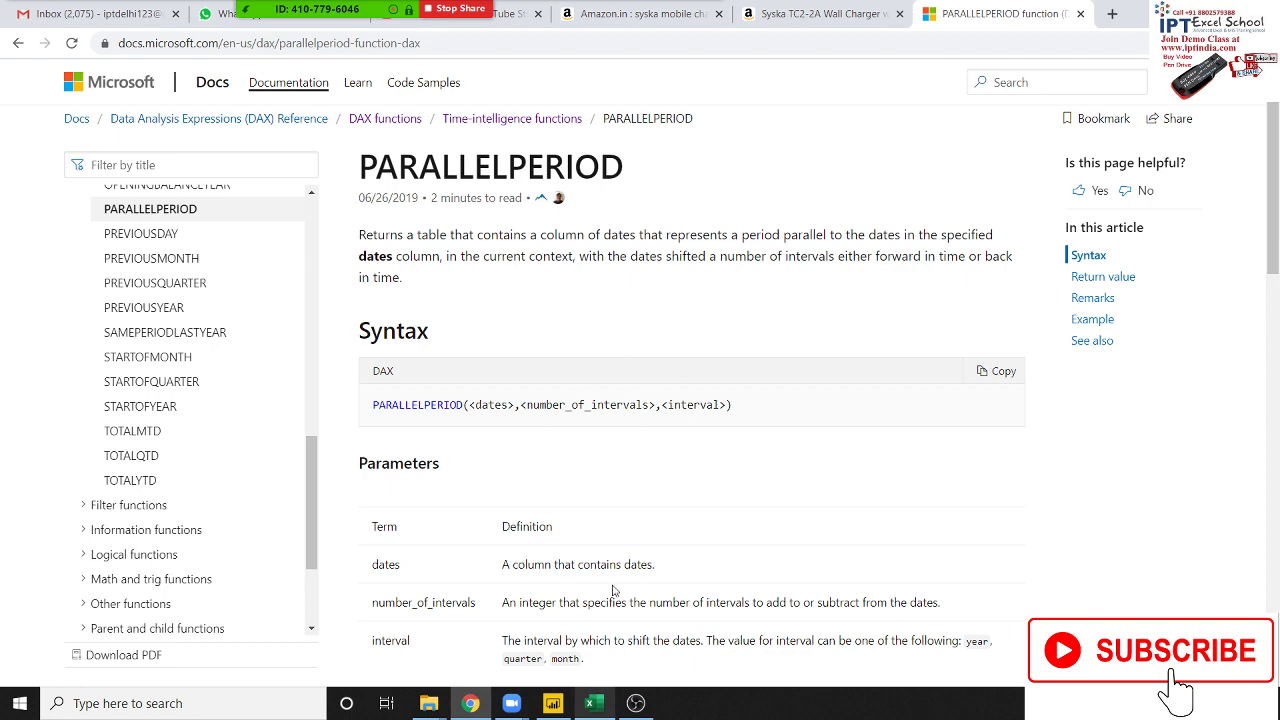
scroll(615, 590, "down", 1)
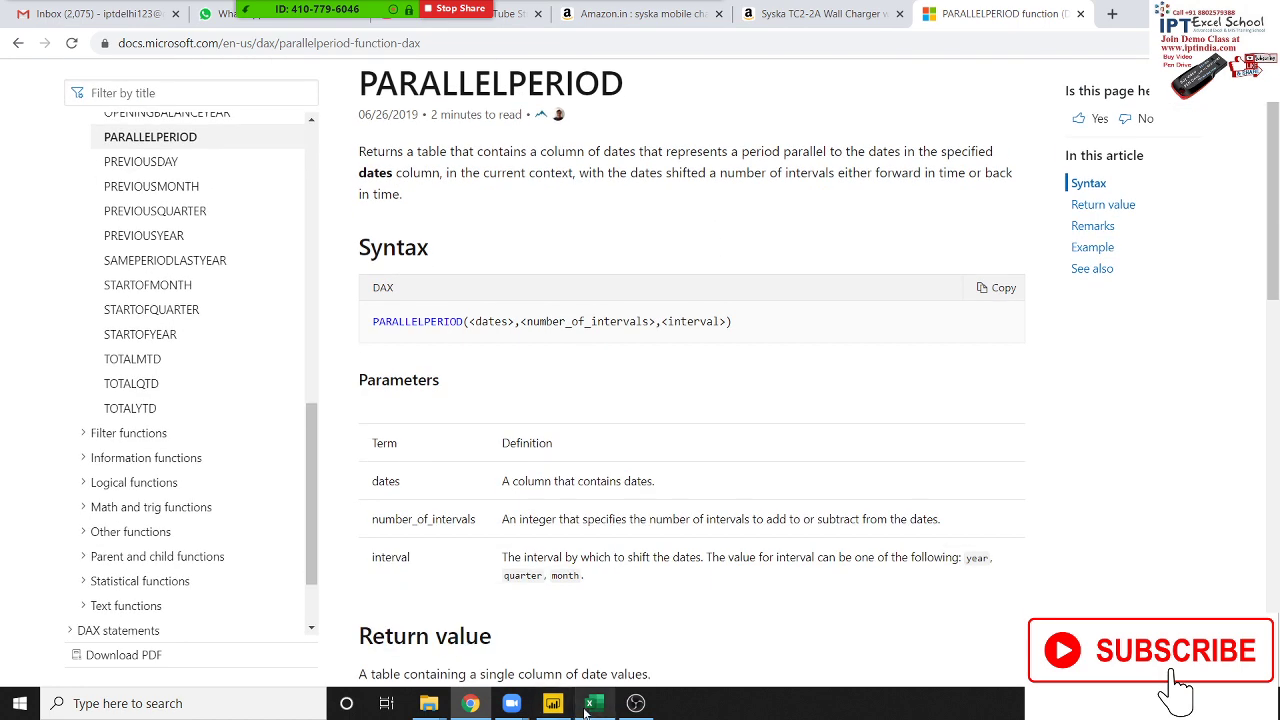
left_click(553, 704)
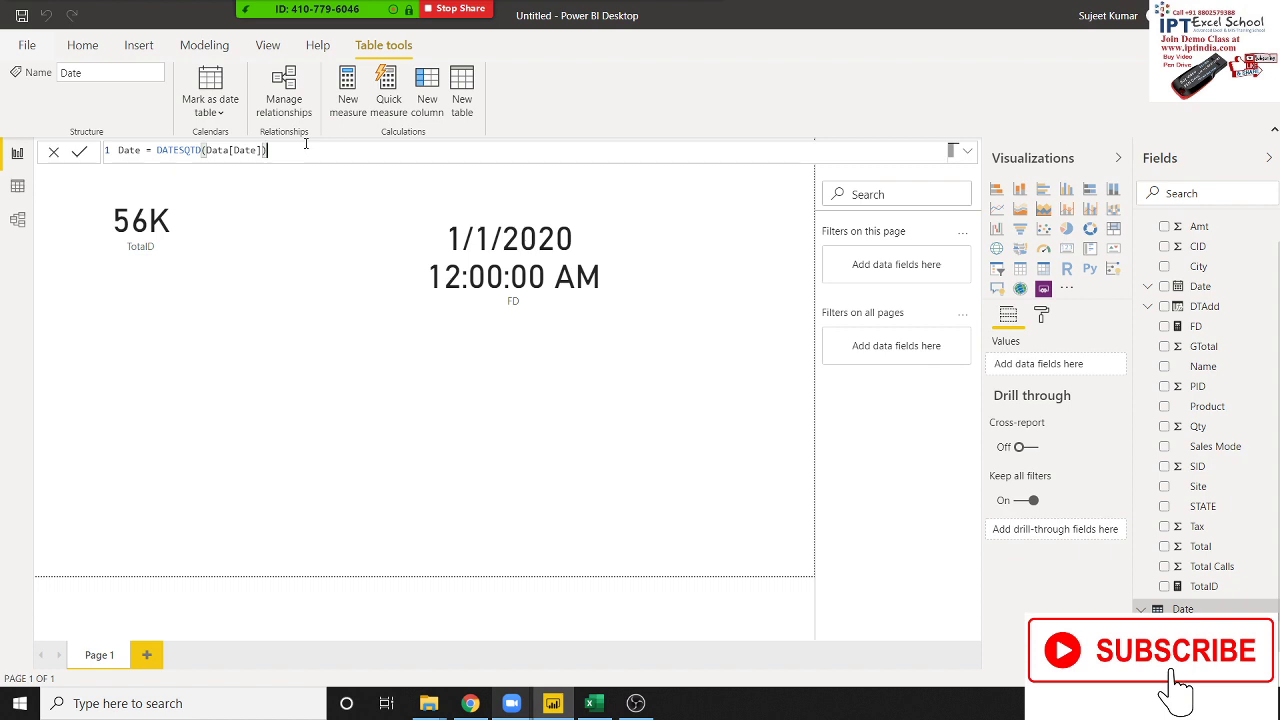
Step: Replace DATESQTD in the Date table formula with PARALLELPERIOD using Data[Date] as dates
key("BackSpace")
key("BackSpace")
key("BackSpace")
key("BackSpace")
key("BackSpace")
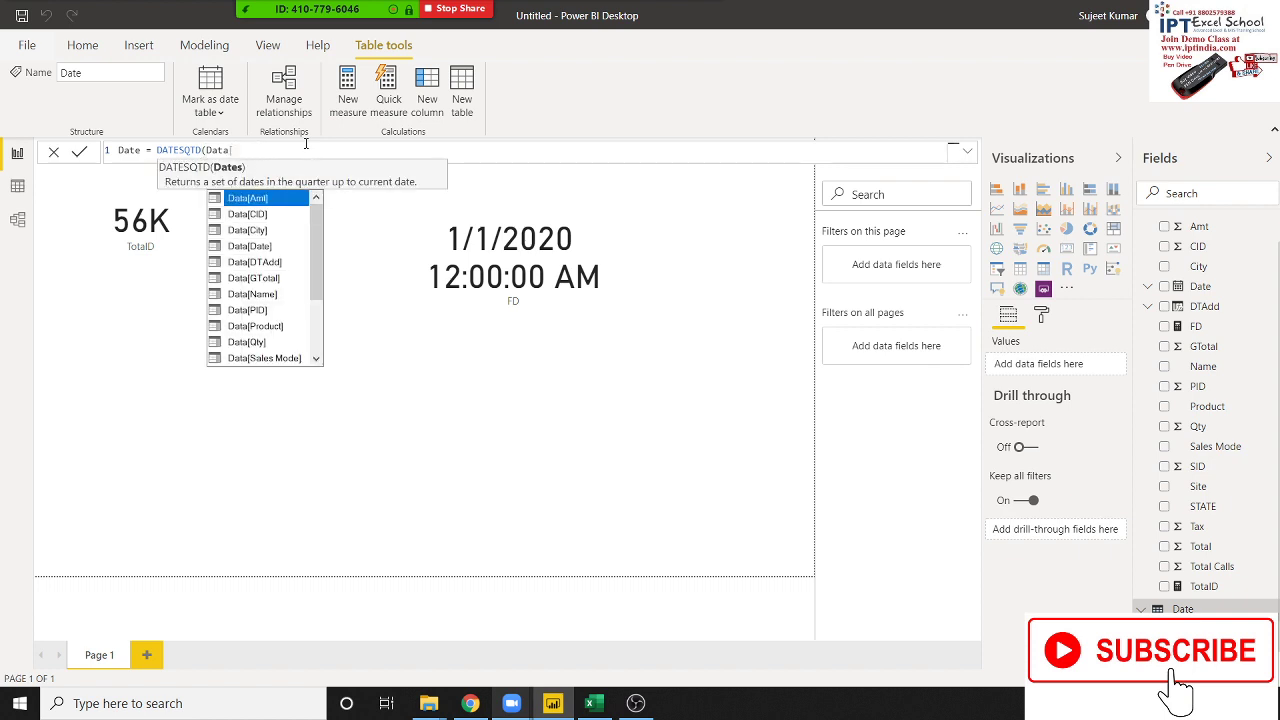
key("BackSpace")
key("BackSpace")
key("BackSpace")
key("BackSpace")
key("BackSpace")
key("BackSpace")
key("BackSpace")
key("BackSpace")
key("BackSpace")
key("BackSpace")
key("BackSpace")
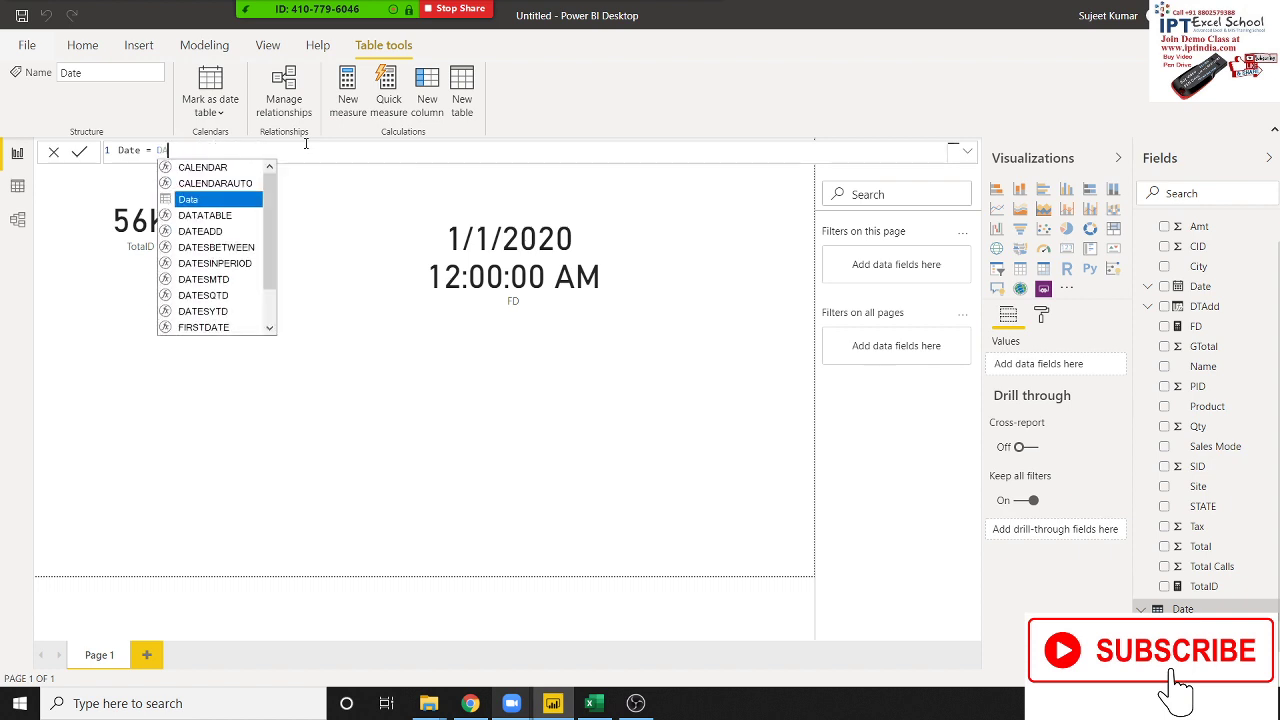
key("BackSpace")
key("BackSpace")
type("pa")
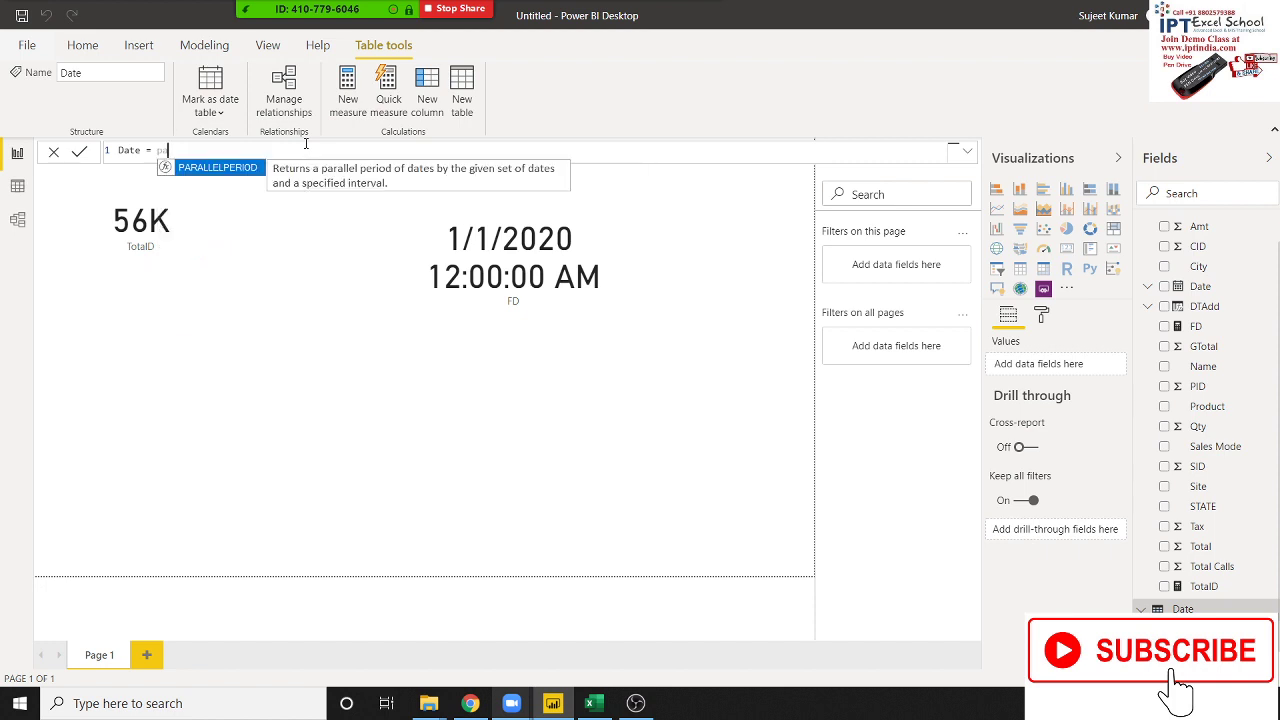
key("Tab")
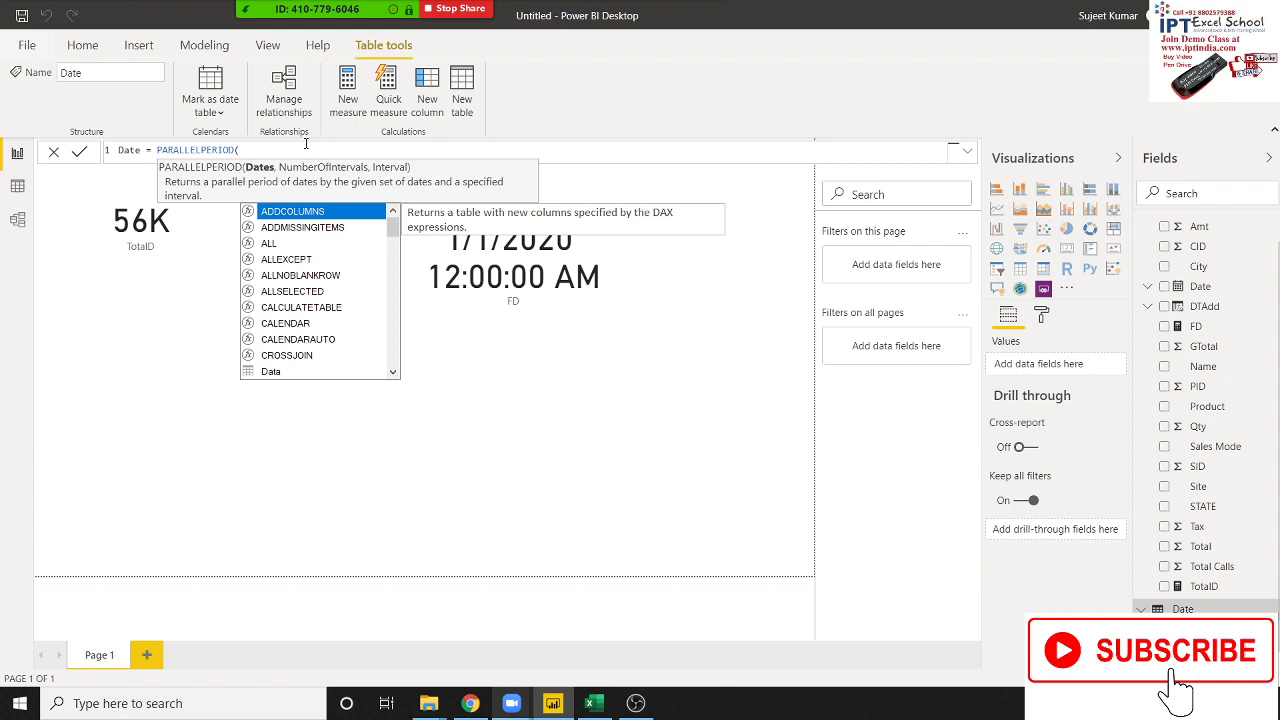
type("date")
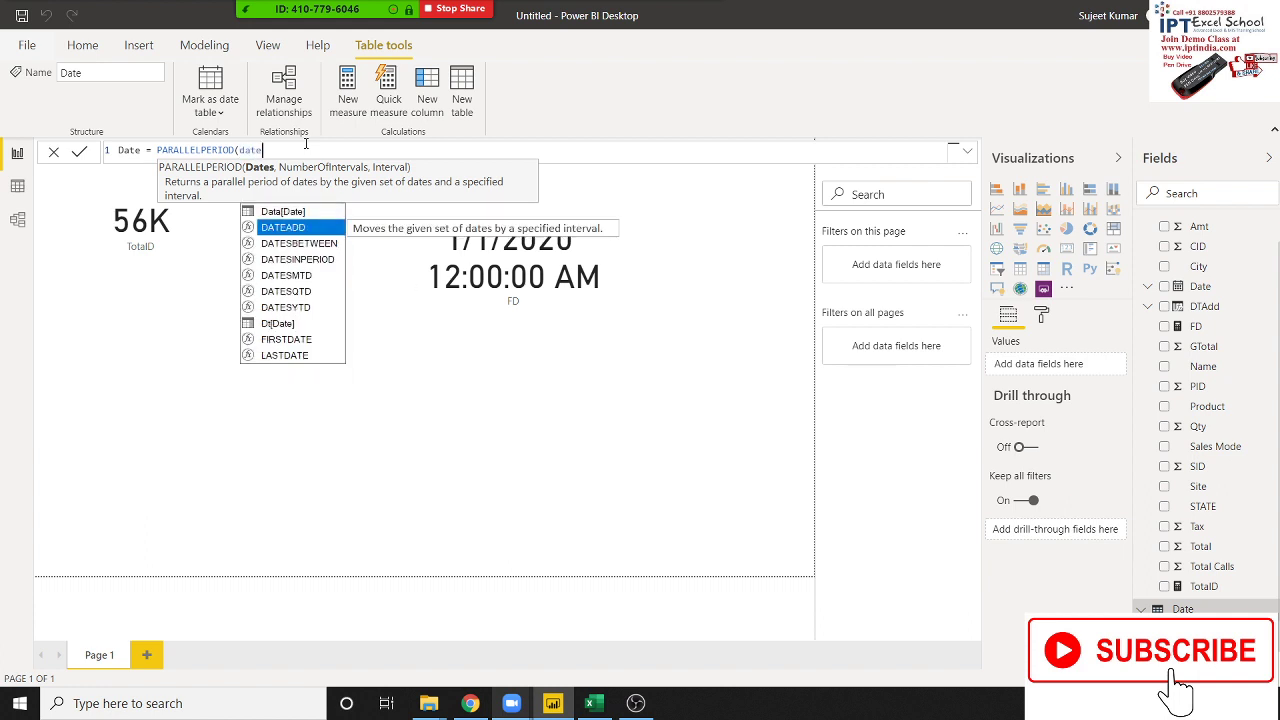
key("Up")
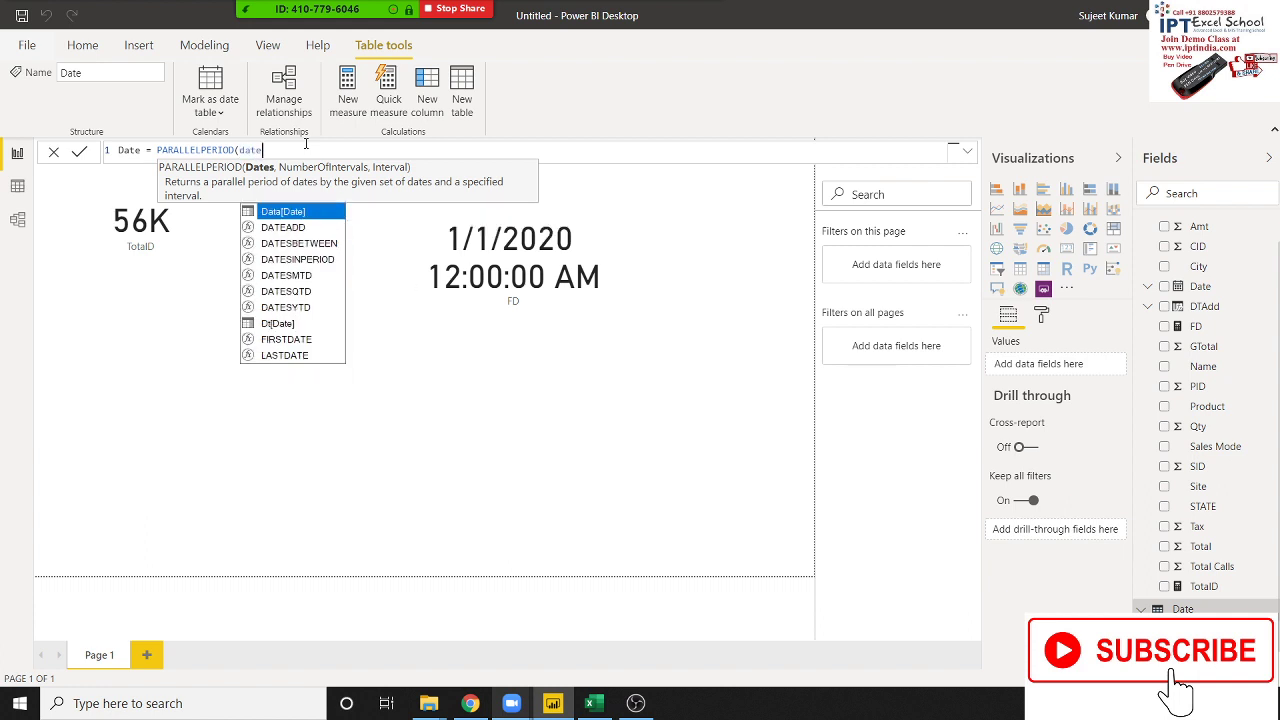
key("Tab")
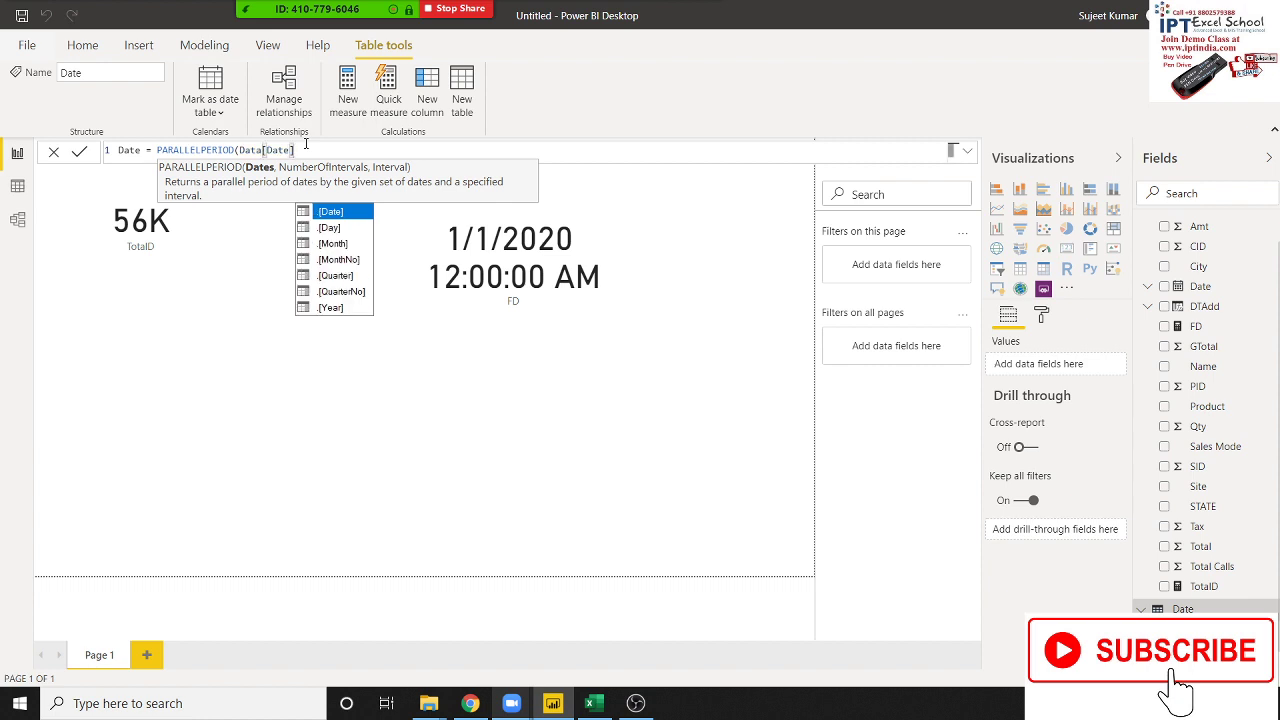
Step: Finish the formula with the MONTH shift interval and view the 270 resulting dates
type(",")
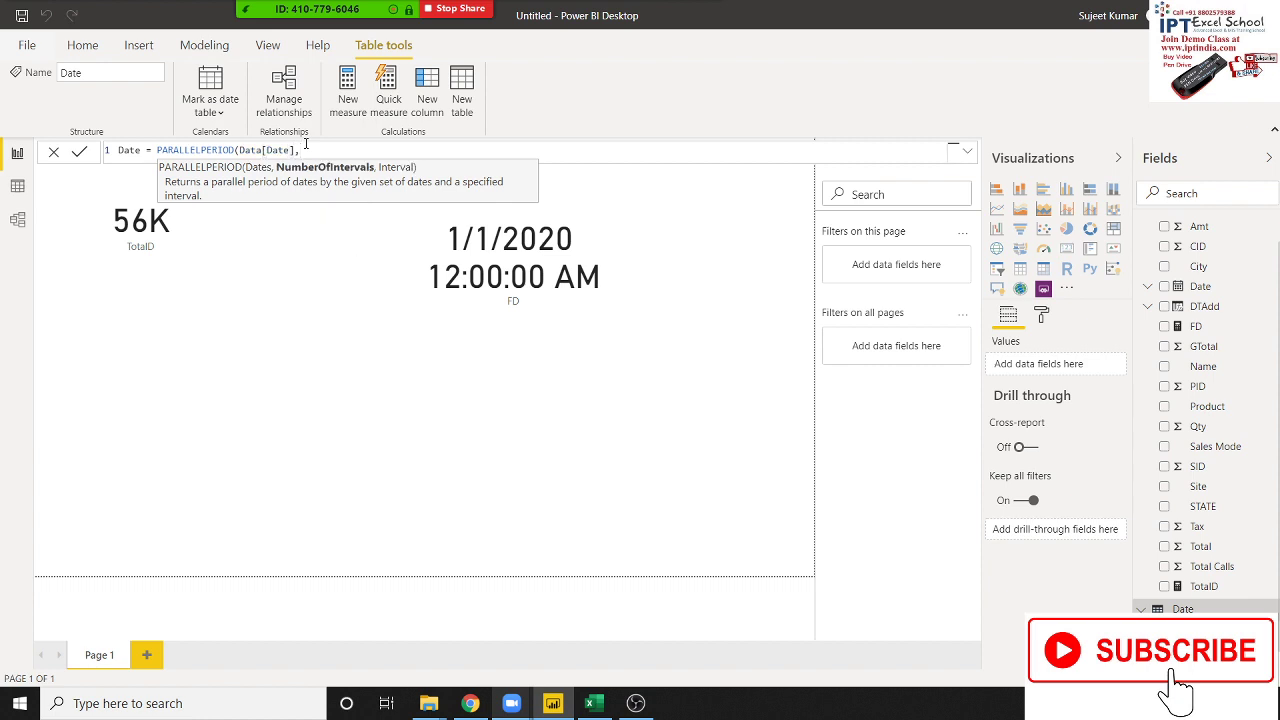
type("-1,")
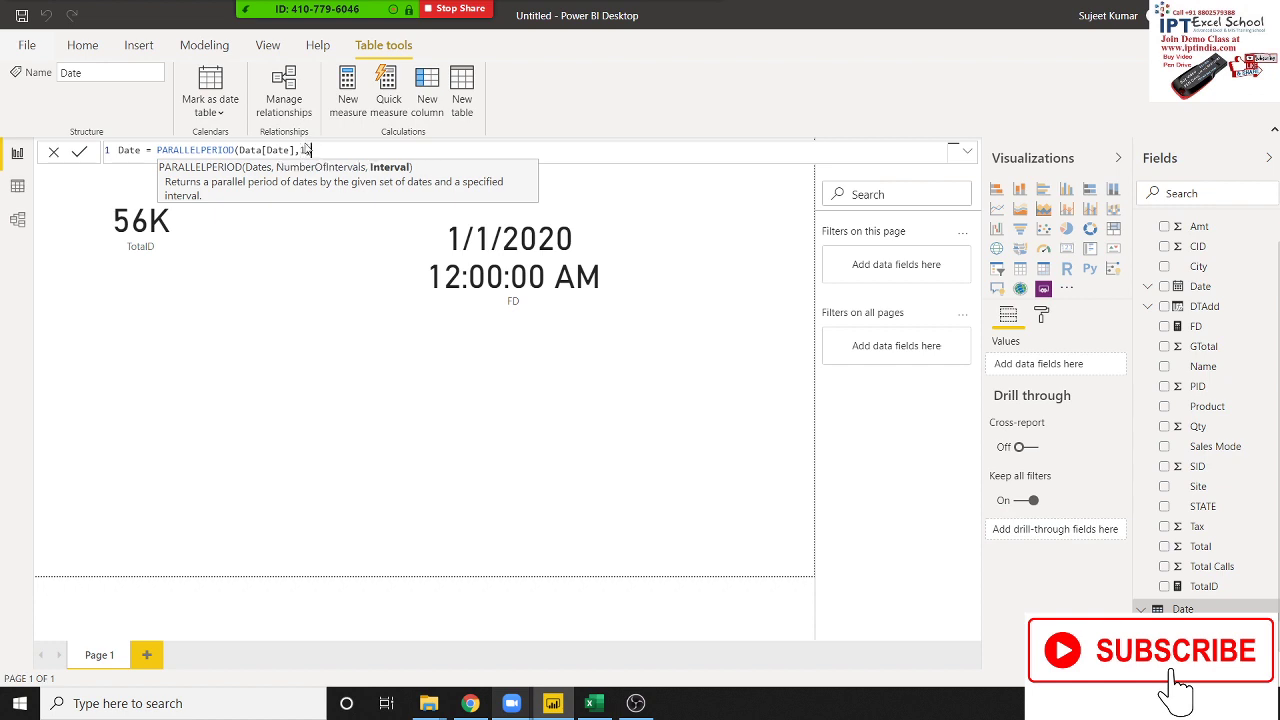
key("Down")
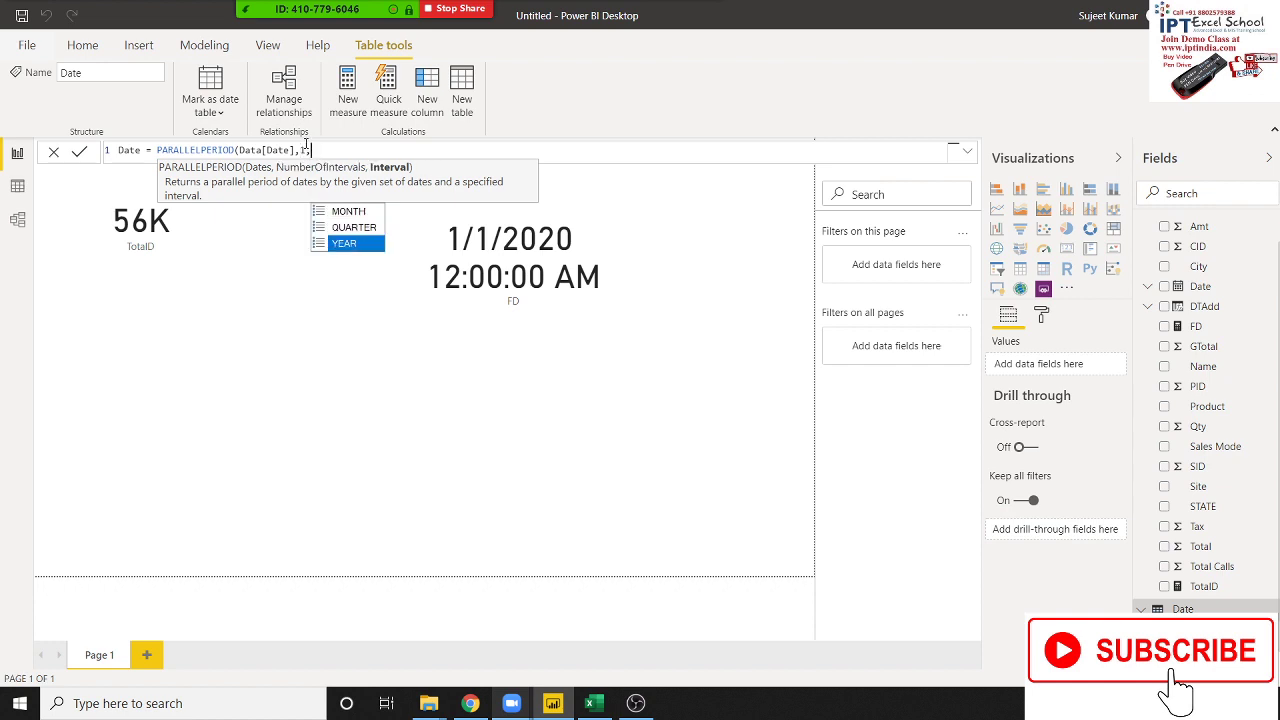
key("Up")
key("Up")
key("Tab")
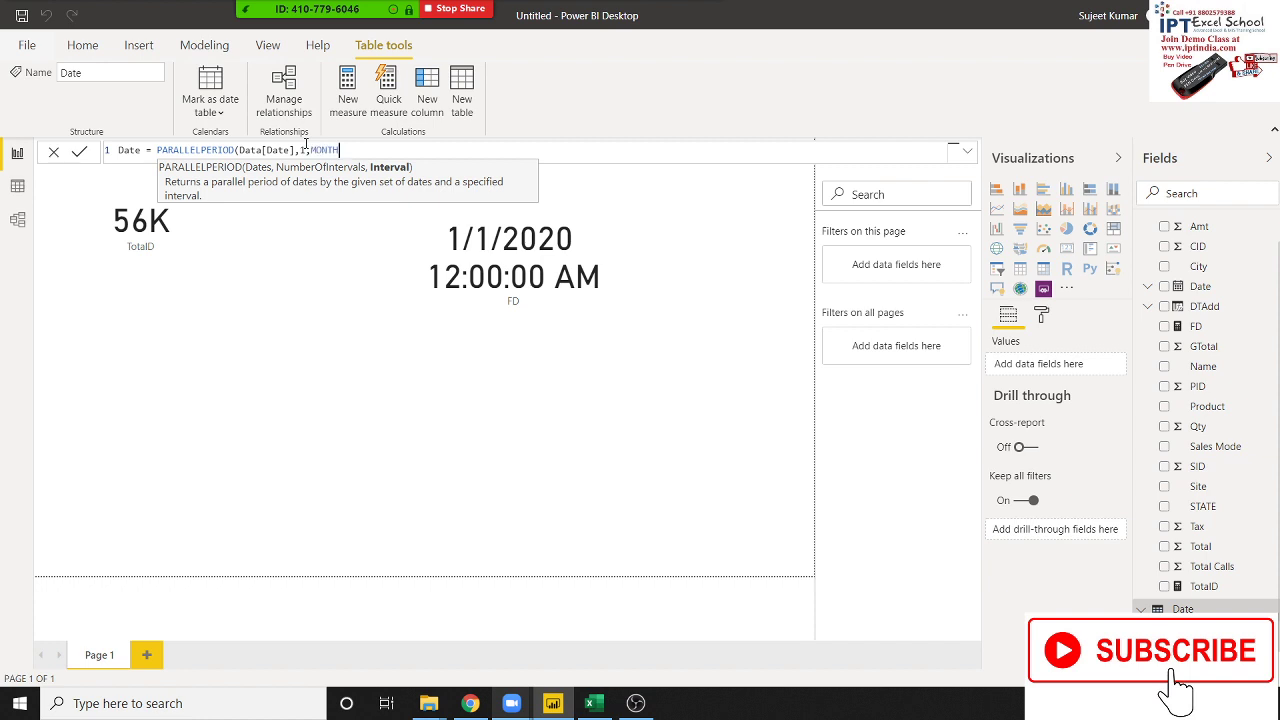
type(")")
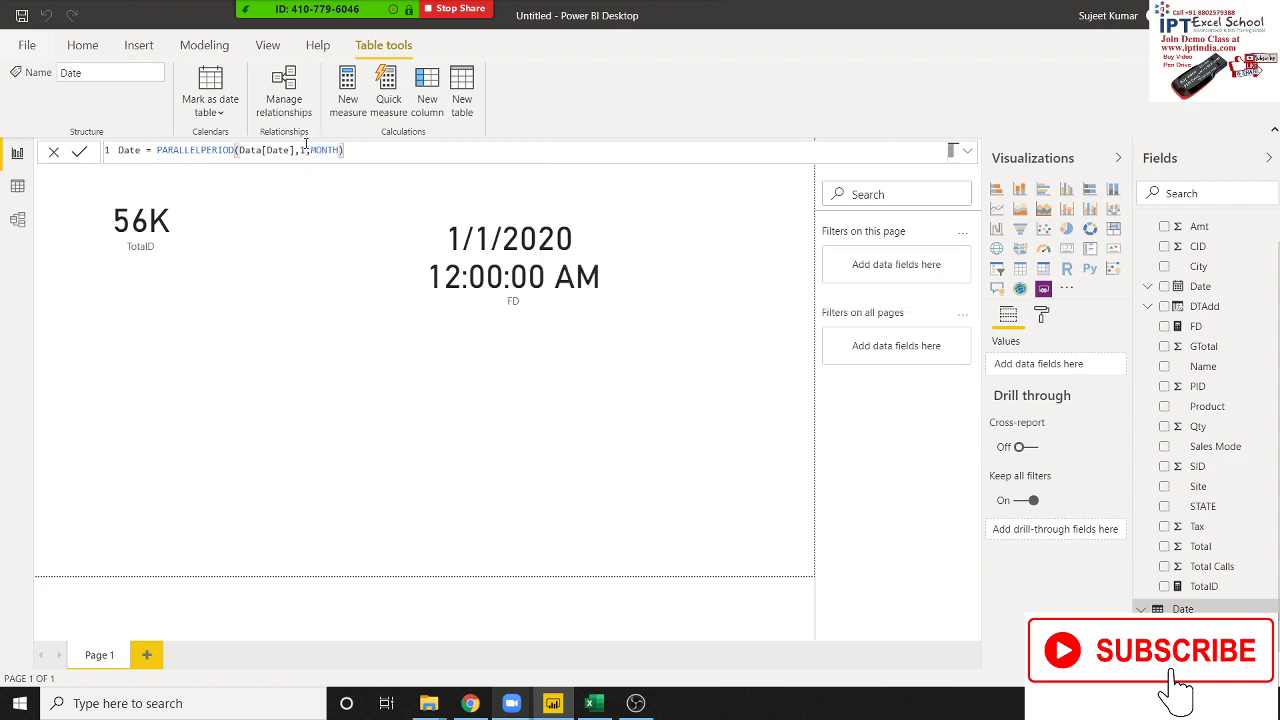
left_click(17, 186)
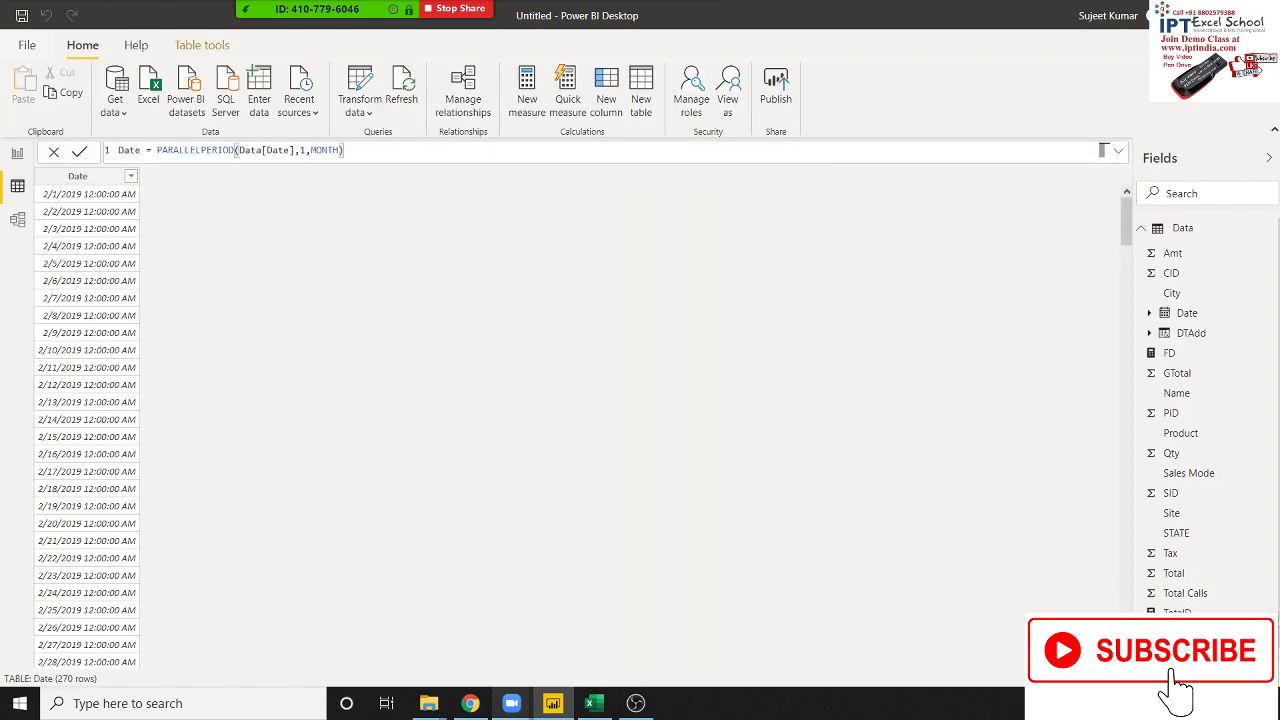
Step: Open the calculated Date table's data and scroll through its rows
left_click(1180, 640)
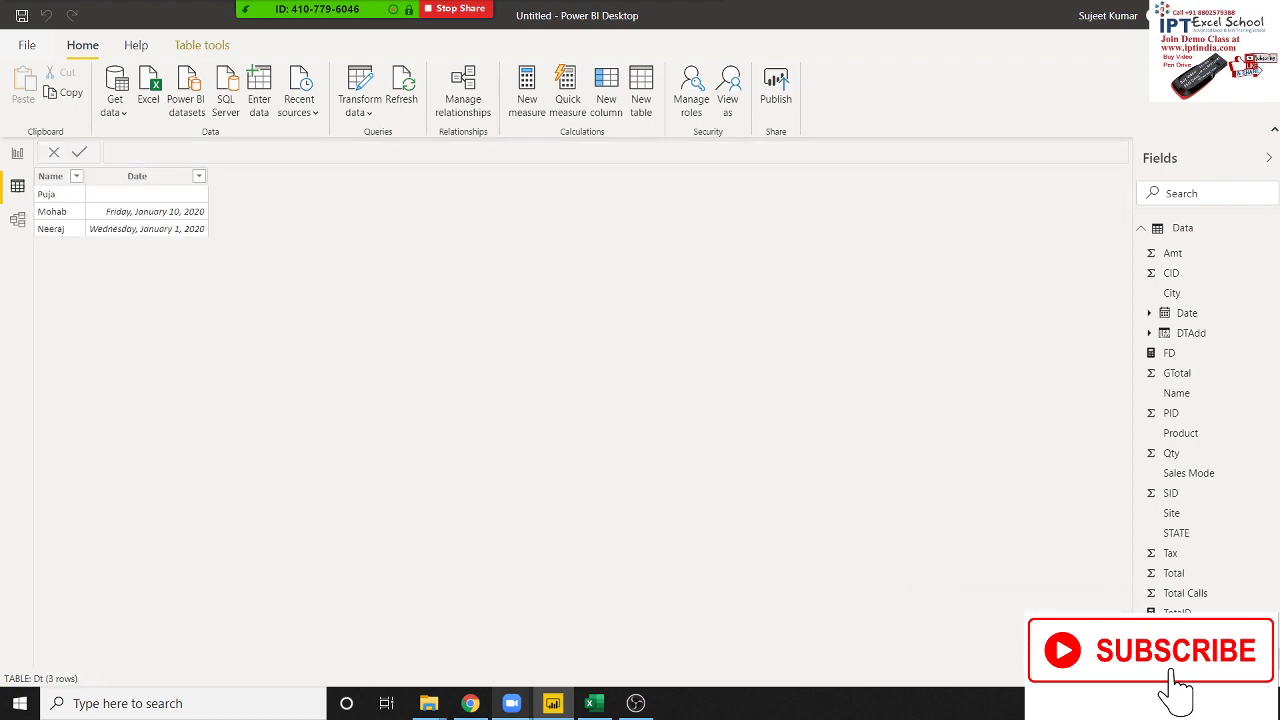
scroll(95, 378, "down", 6)
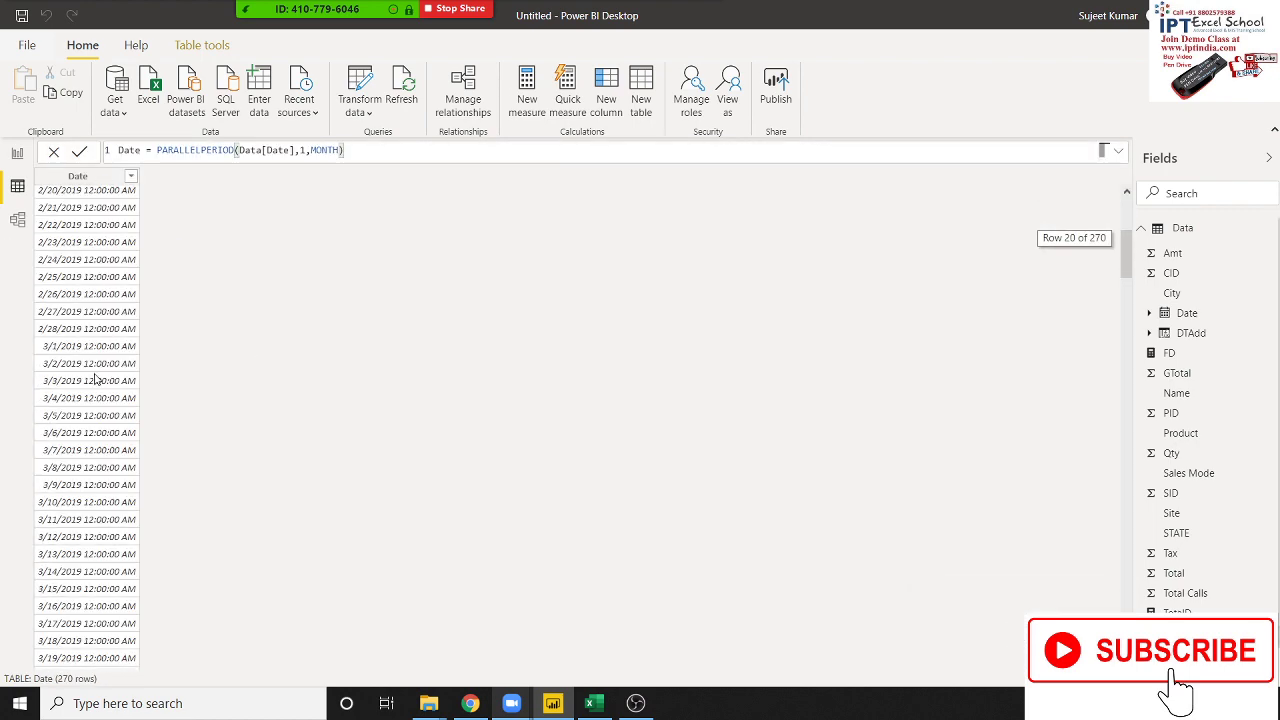
scroll(95, 378, "down", 5)
scroll(95, 380, "down", 10)
scroll(96, 384, "down", 5)
scroll(97, 390, "down", 10)
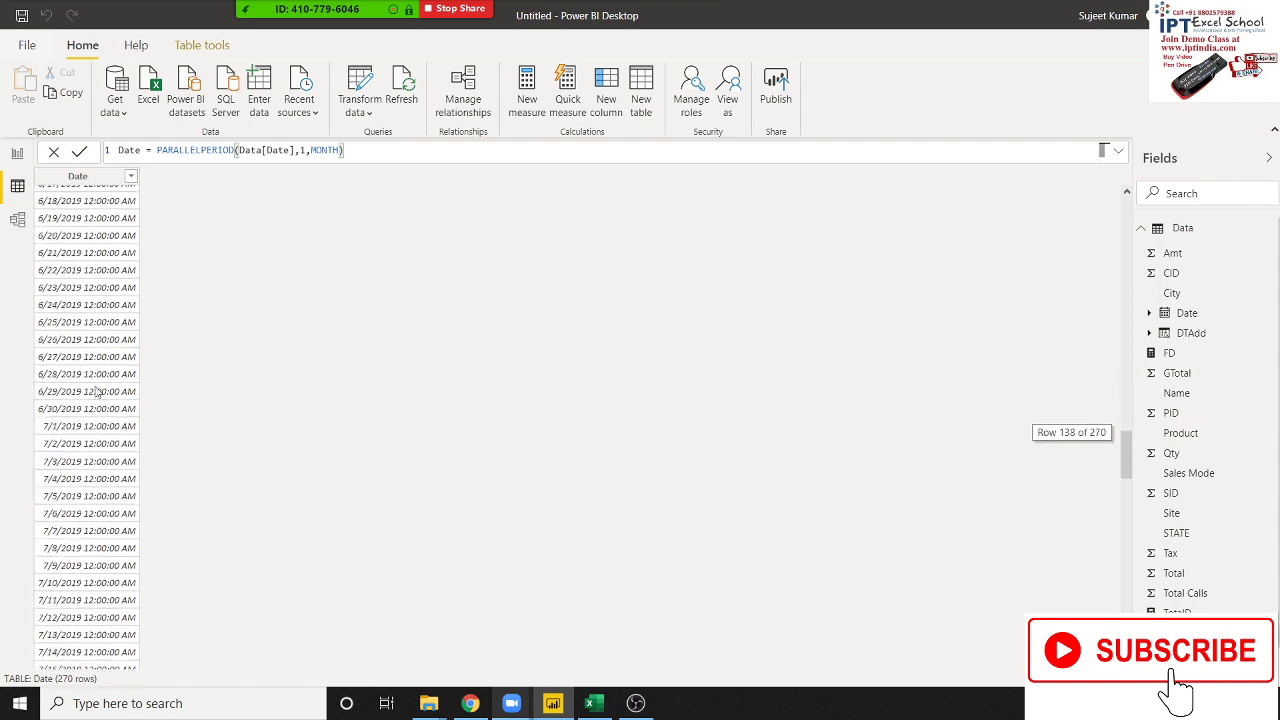
scroll(101, 440, "down", 4)
scroll(105, 482, "up", 5)
scroll(105, 482, "up", 8)
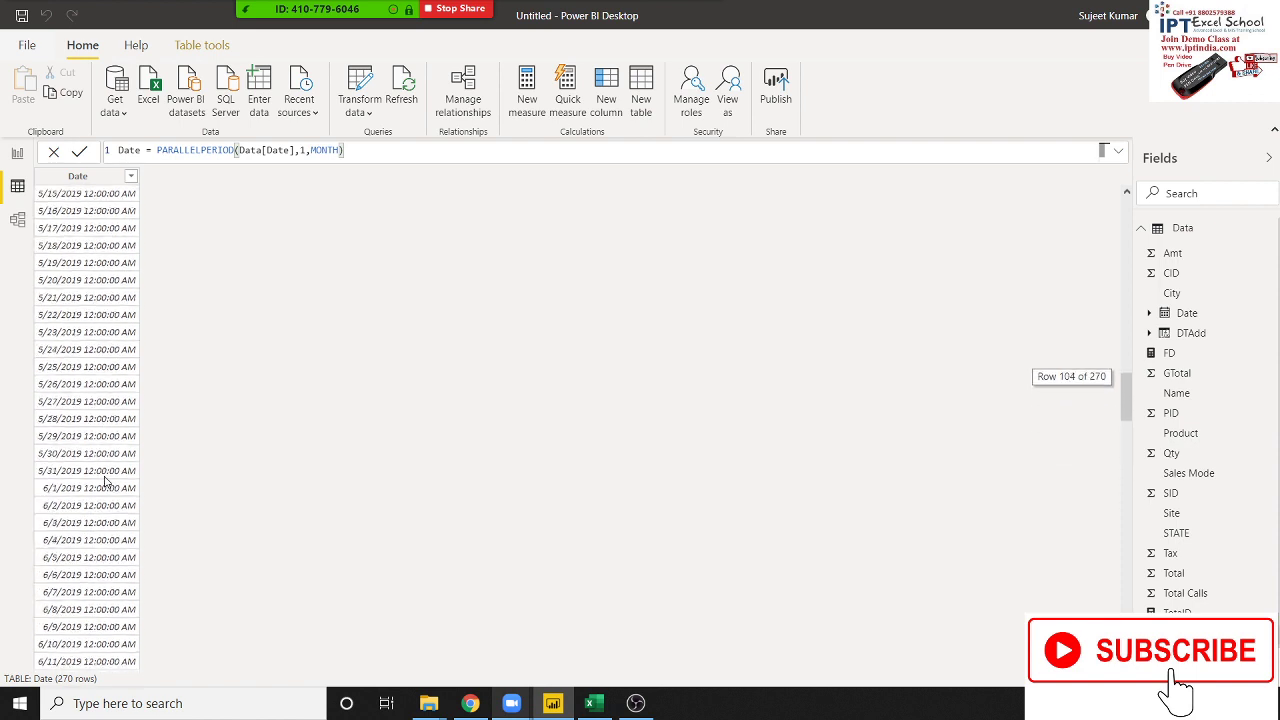
scroll(105, 482, "up", 15)
scroll(107, 476, "up", 10)
scroll(110, 474, "up", 4)
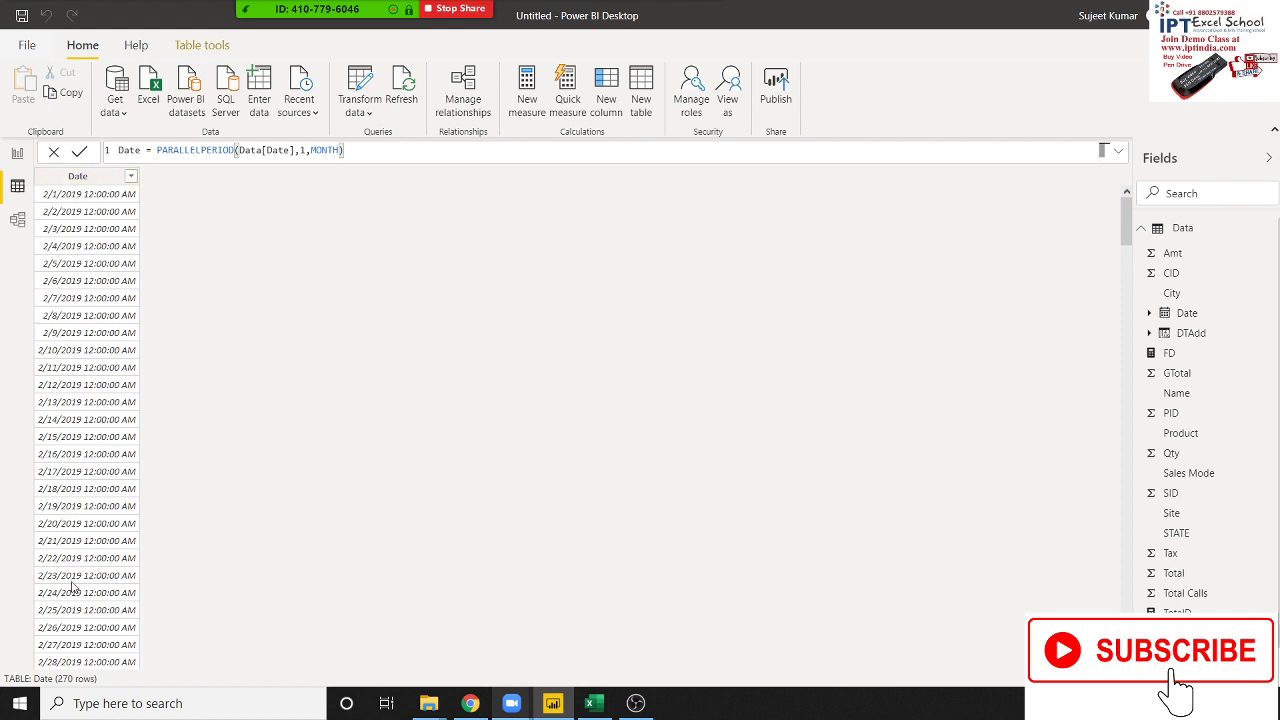
Step: Scroll down the 270-row Date table, then switch back to the PARALLELPERIOD docs in Chrome
scroll(79, 648, "down", 2)
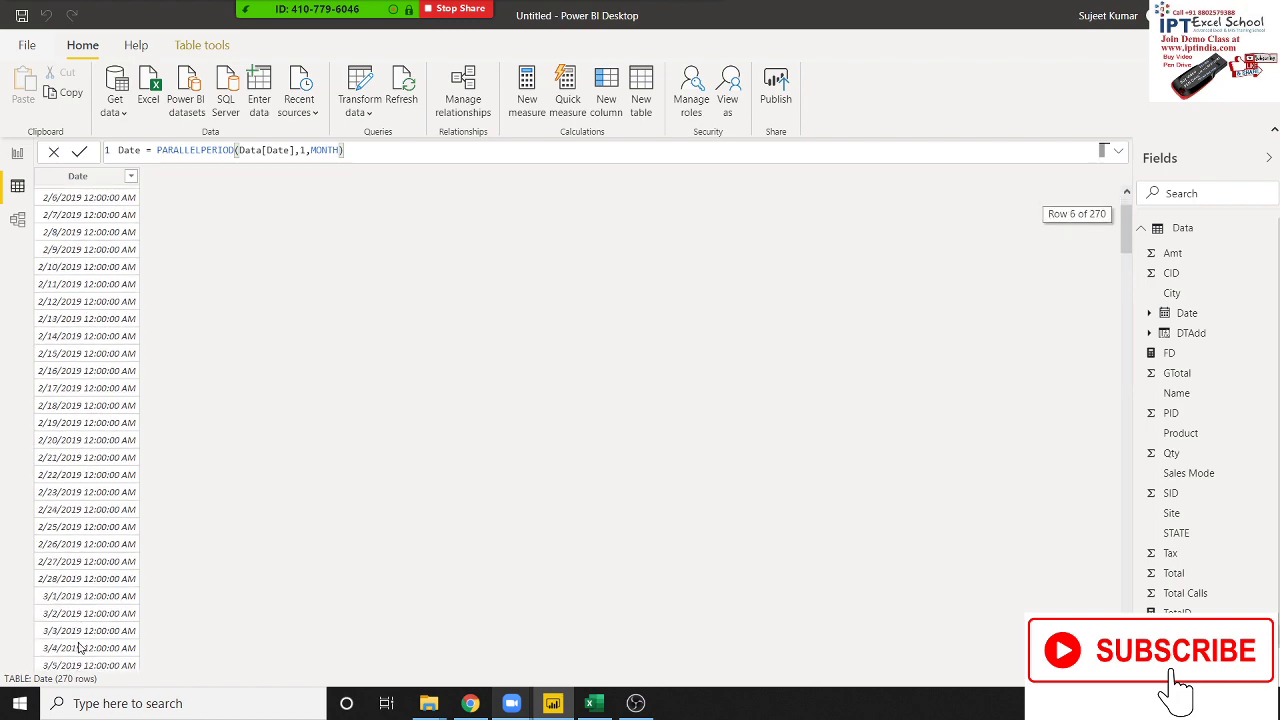
scroll(79, 648, "down", 5)
scroll(79, 648, "down", 4)
scroll(79, 648, "down", 4)
scroll(79, 648, "down", 4)
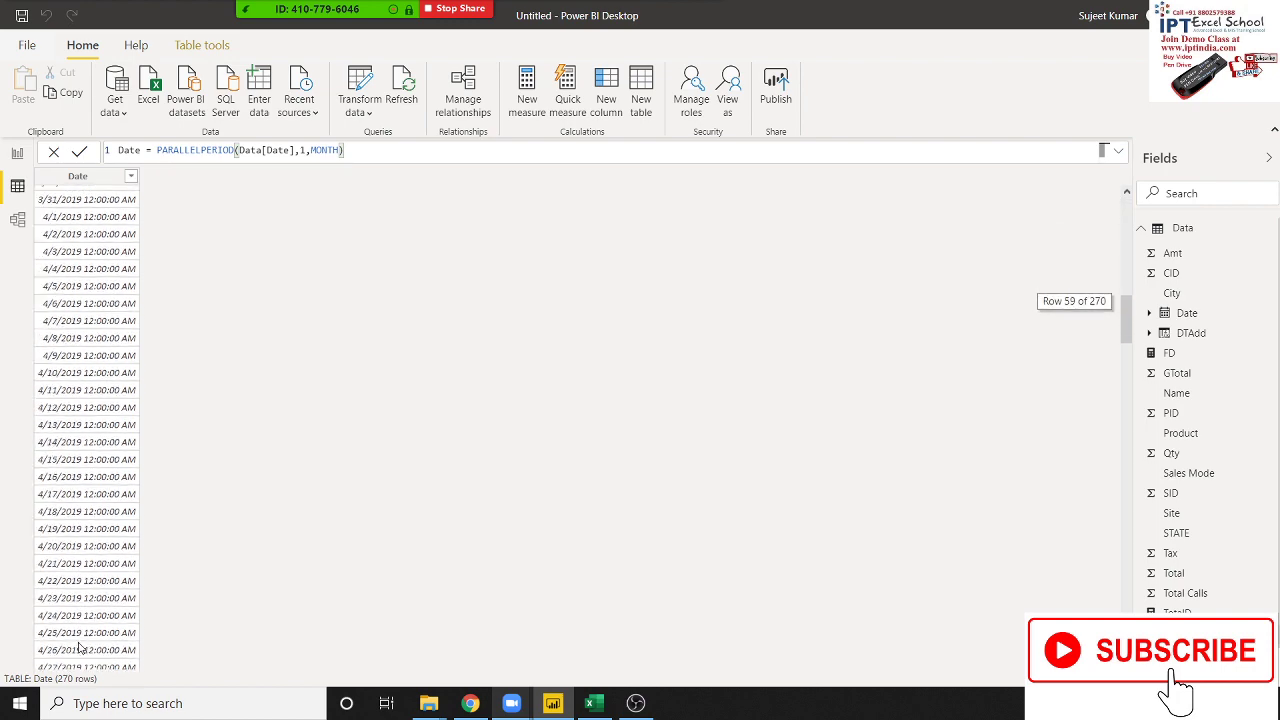
scroll(79, 648, "down", 2)
scroll(79, 648, "down", 10)
scroll(79, 648, "down", 7)
scroll(79, 648, "down", 15)
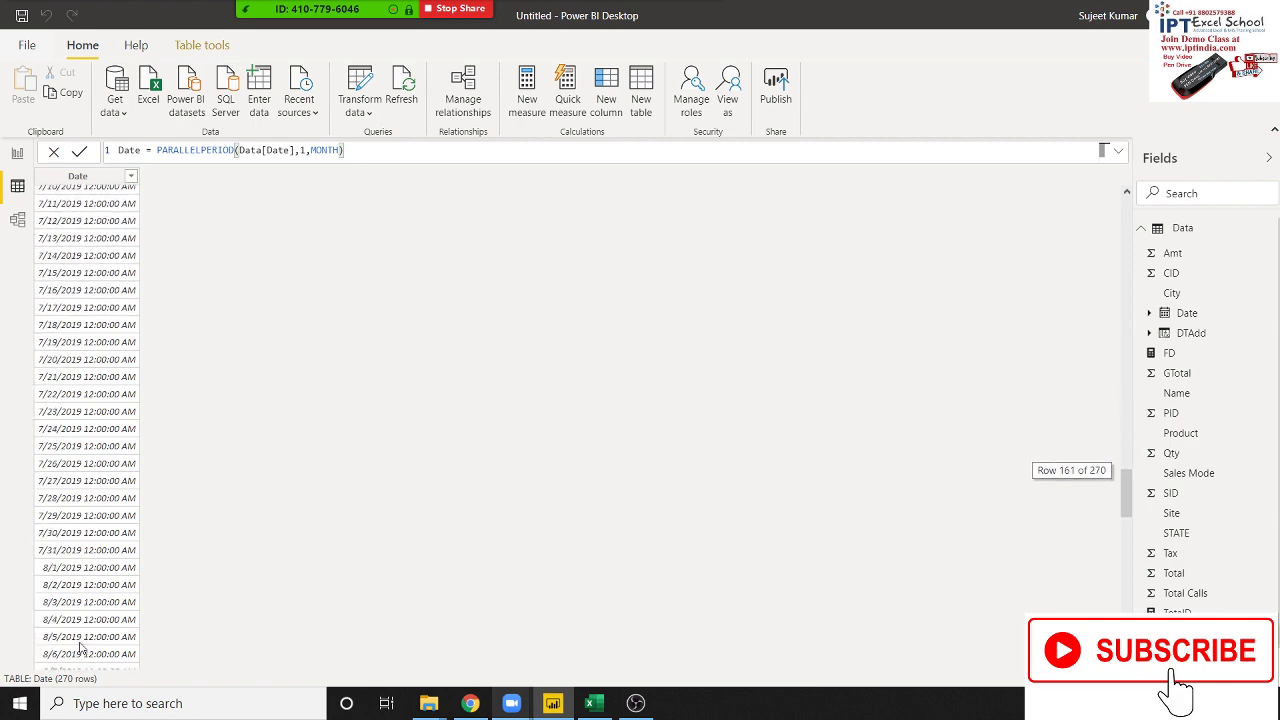
scroll(79, 648, "down", 11)
scroll(79, 648, "down", 8)
scroll(79, 648, "down", 8)
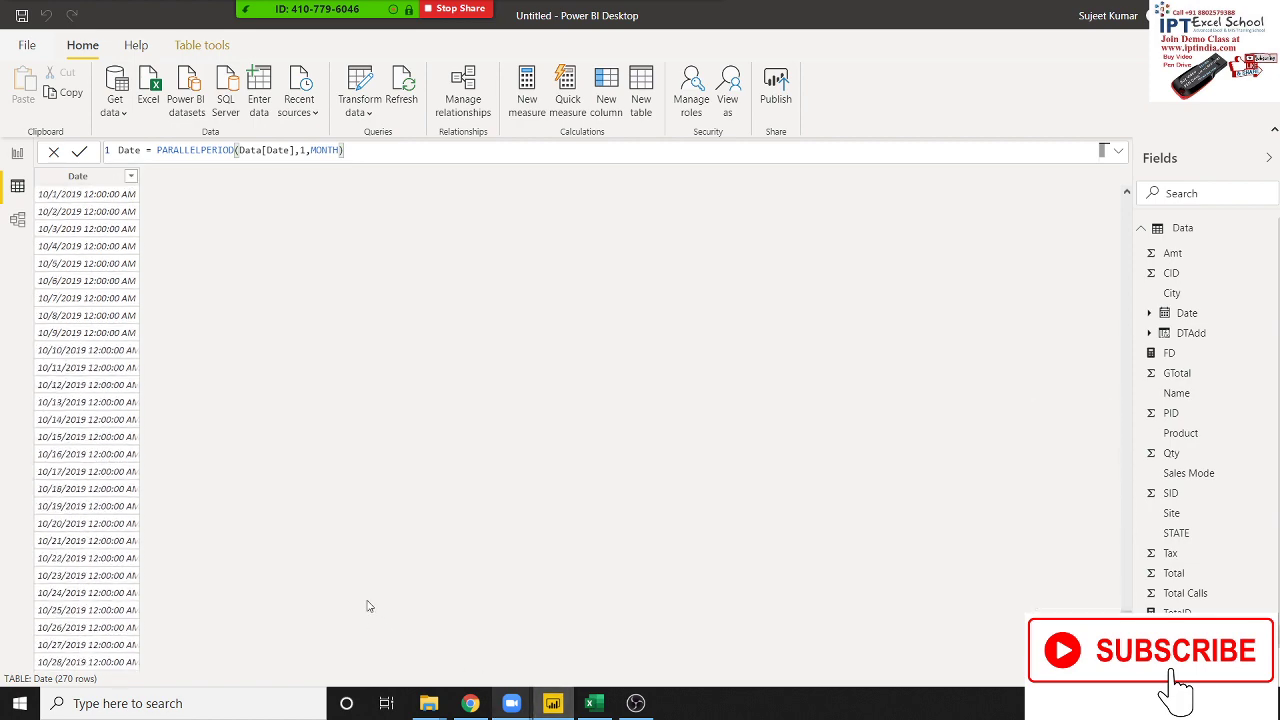
key("alt+Tab")
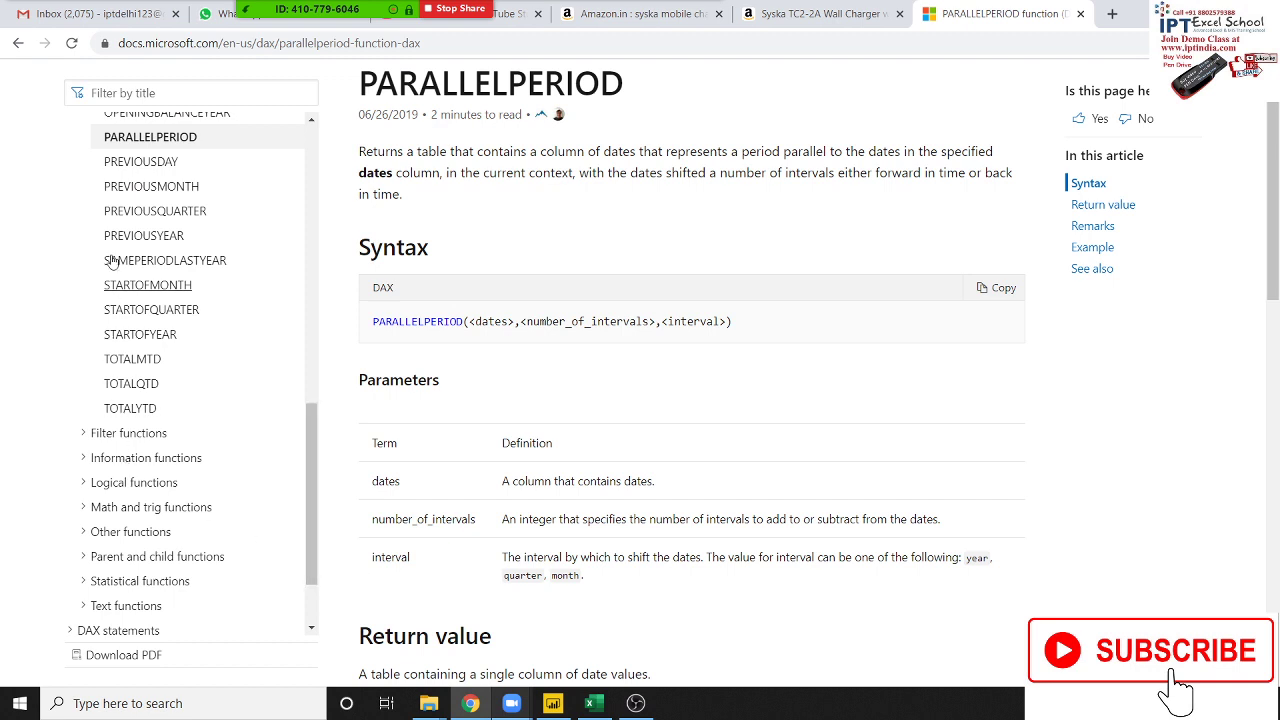
Step: Read the PREVIOUSDAY function documentation page
left_click(130, 165)
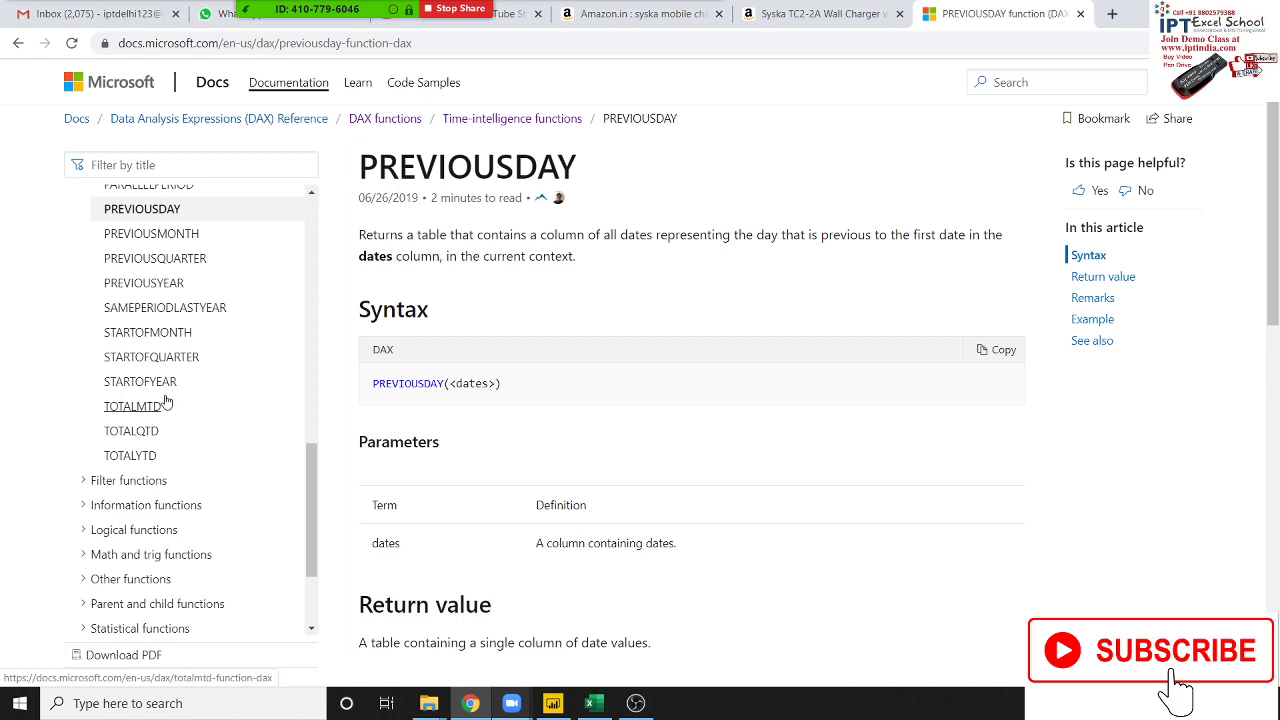
scroll(165, 249, "up", 1)
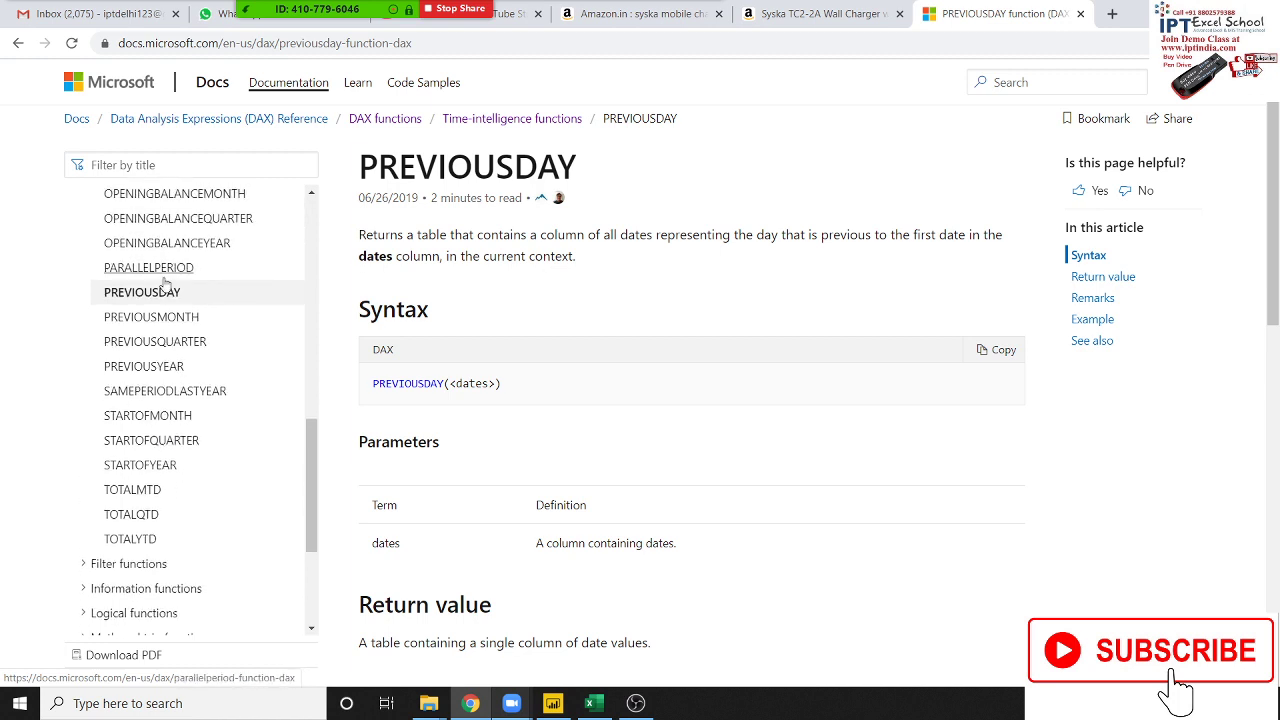
scroll(172, 360, "down", 1)
scroll(160, 316, "up", 2)
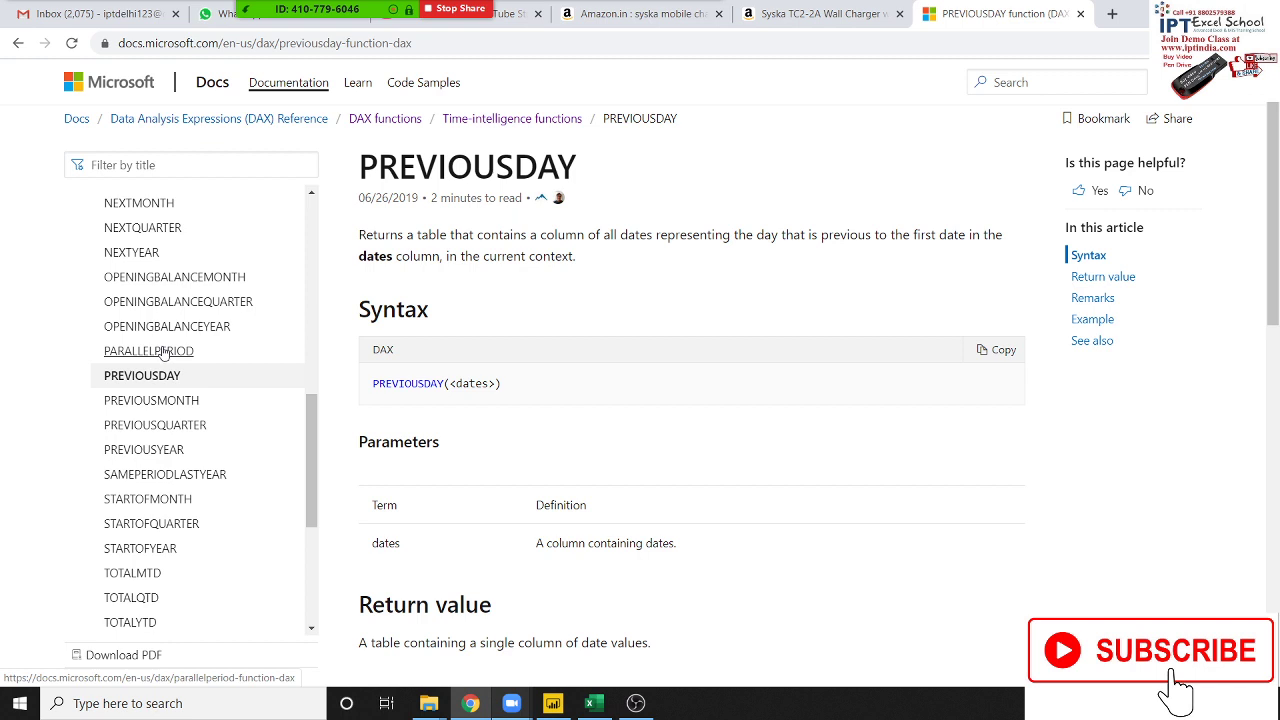
scroll(171, 402, "down", 1)
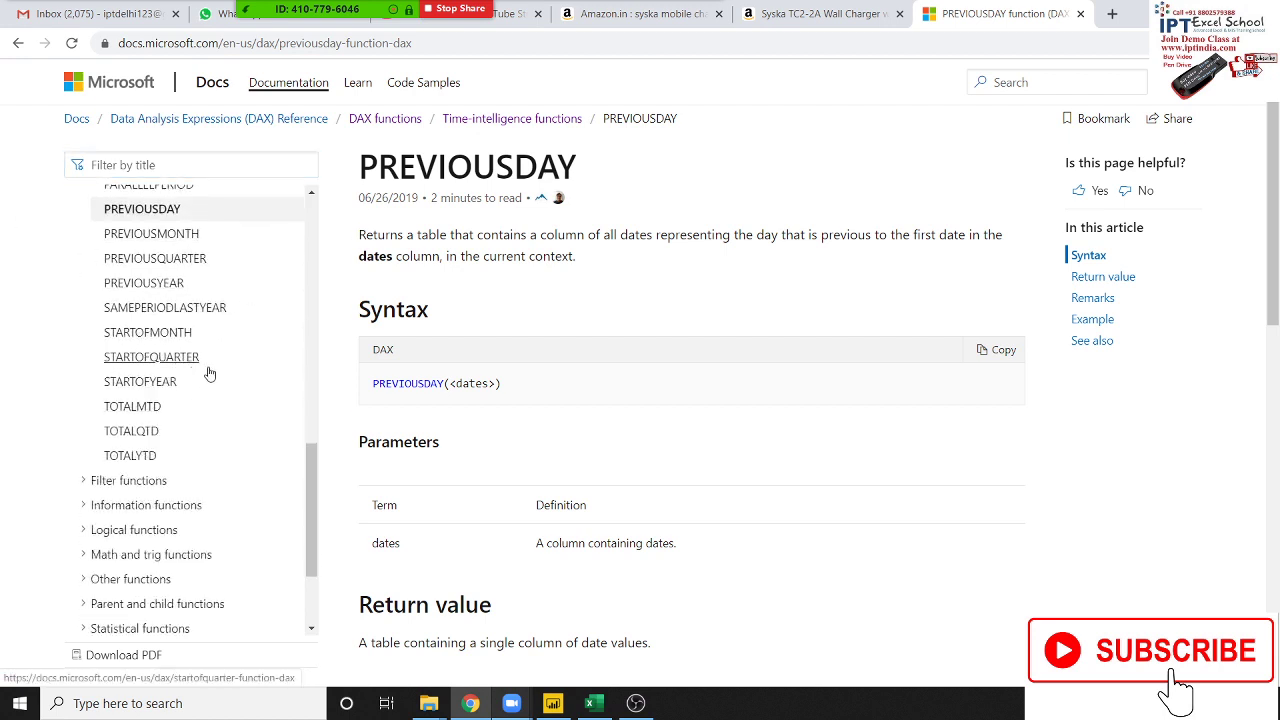
scroll(209, 374, "up", 1)
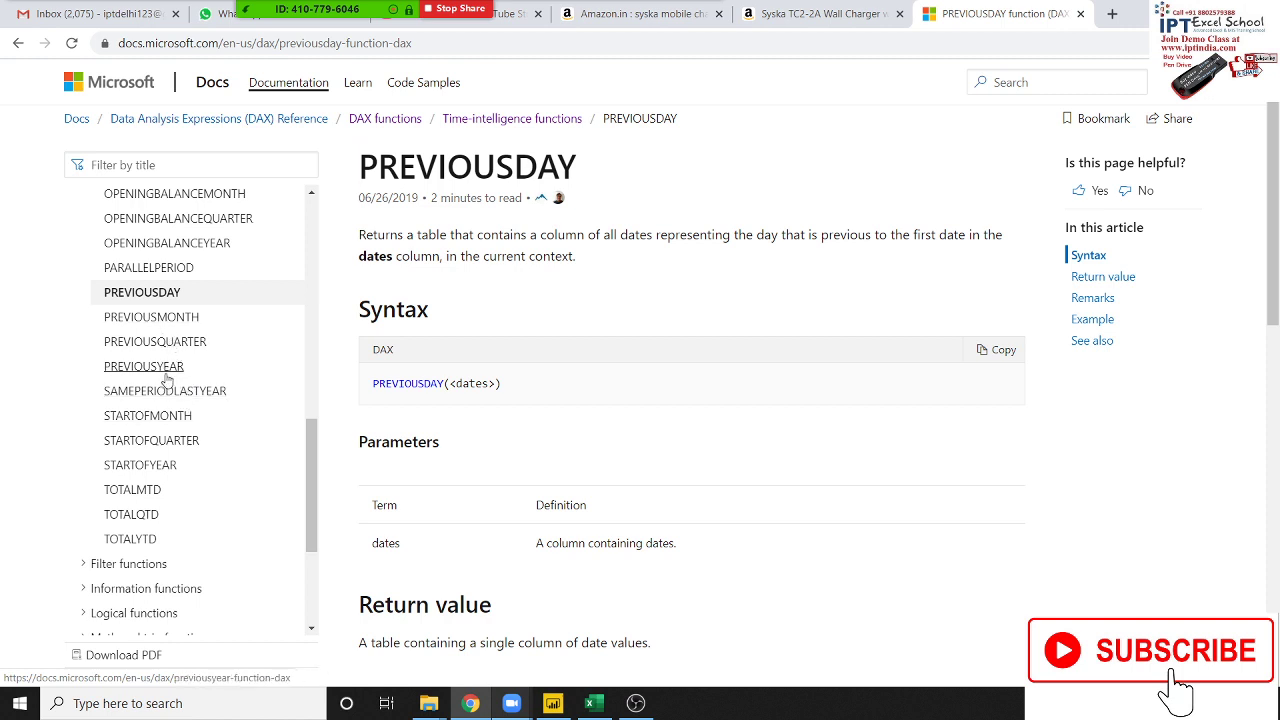
Step: Move through the PREVIOUSYEAR and STARTOFMONTH pages to the TOTALMTD reference
left_click(174, 377)
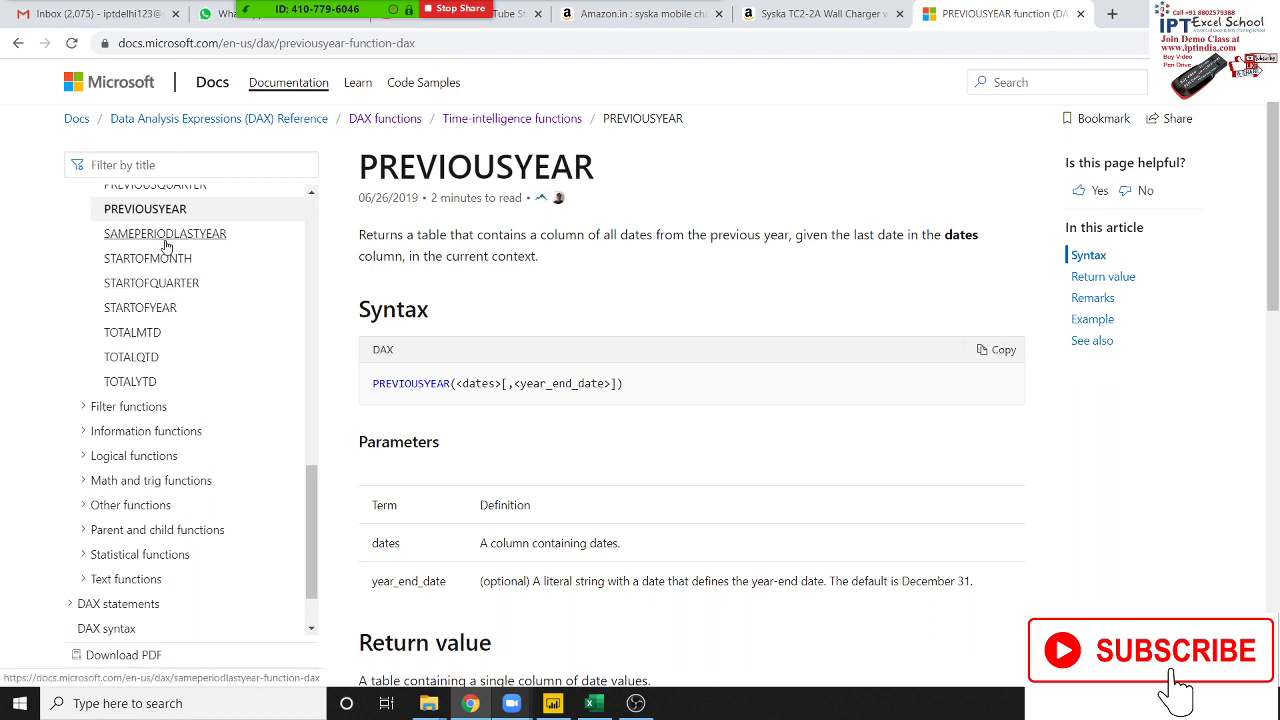
scroll(177, 356, "up", 1)
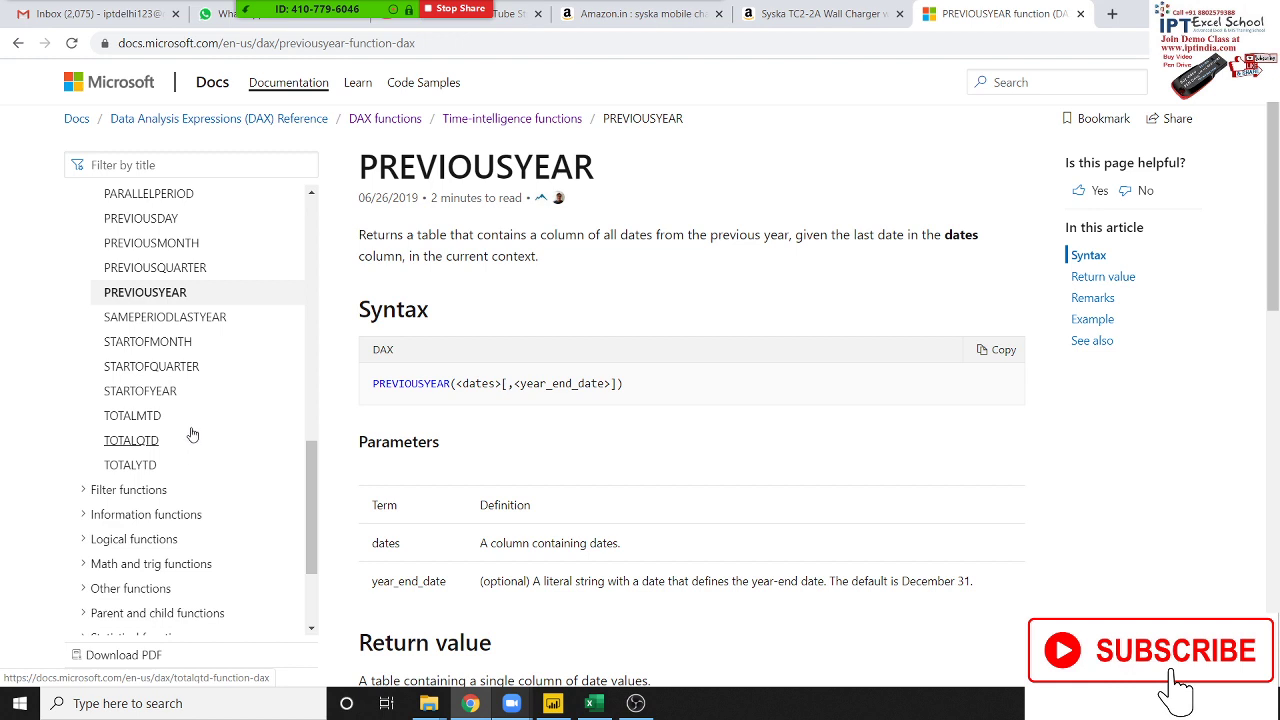
left_click(168, 352)
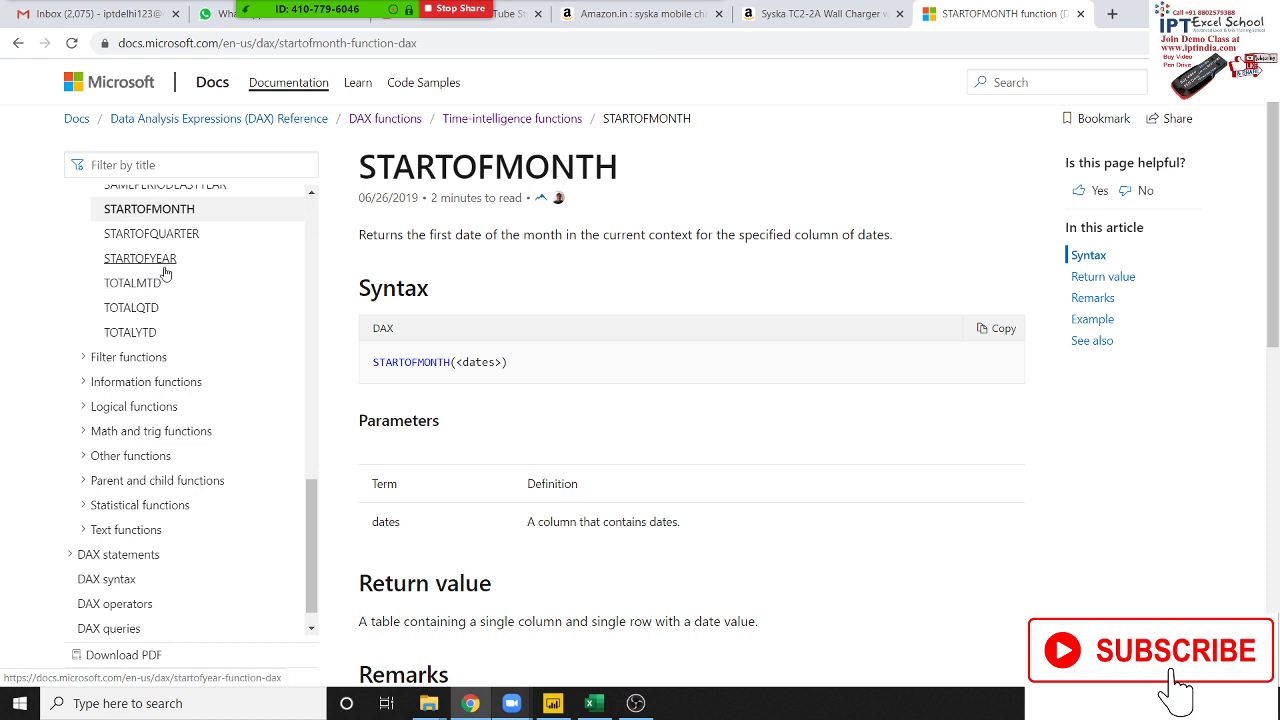
left_click(158, 284)
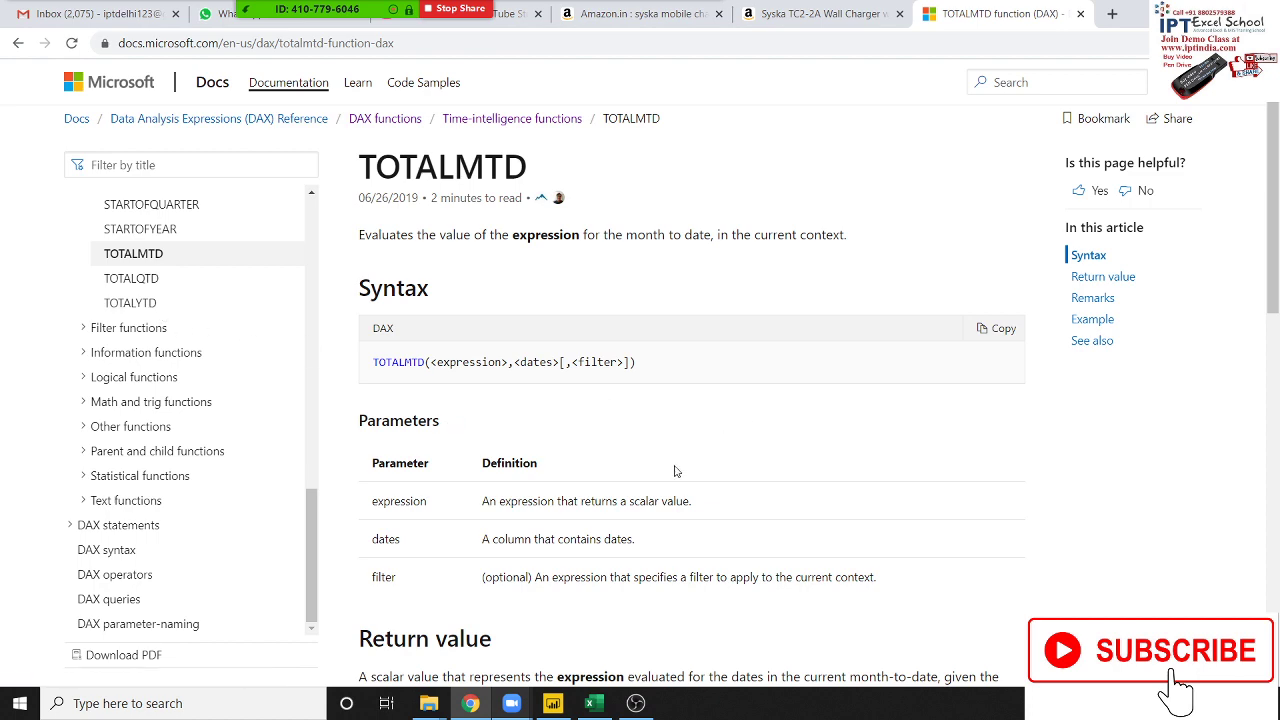
Step: Scroll down the TOTALMTD reference to its example formula and See also links
scroll(677, 470, "down", 2)
scroll(677, 470, "down", 2)
scroll(675, 473, "down", 2)
scroll(674, 473, "down", 3)
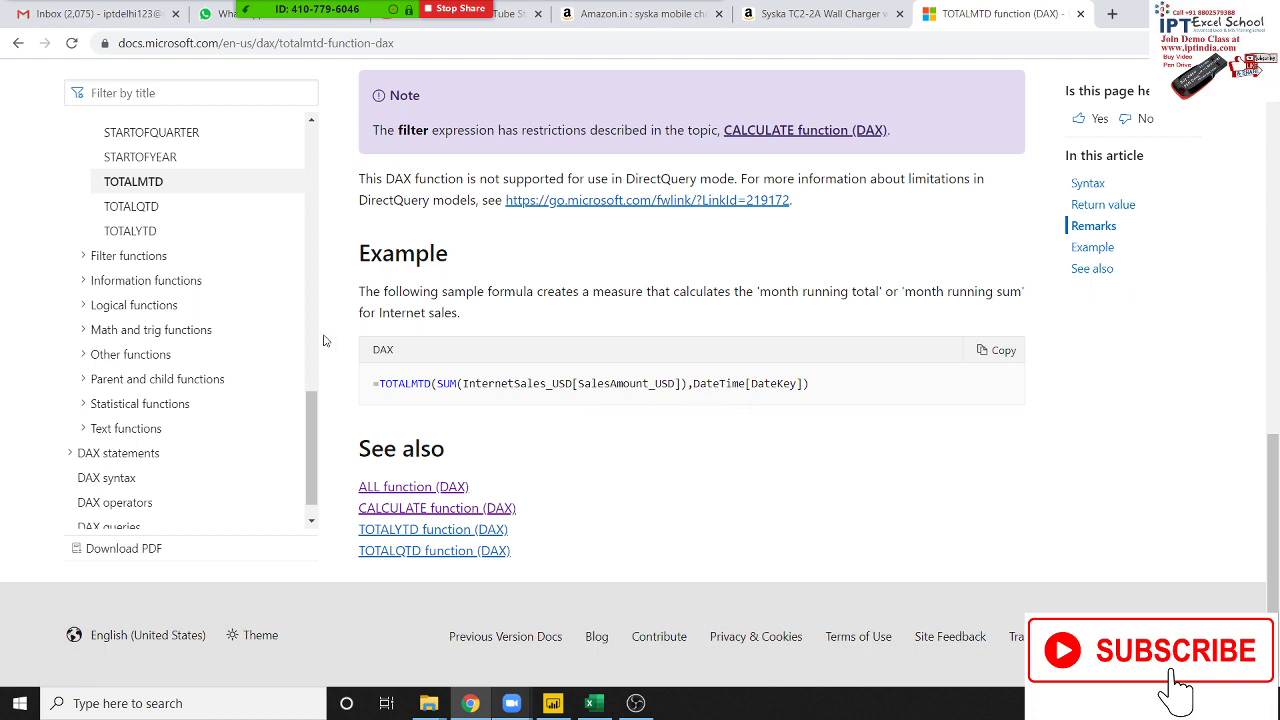
scroll(266, 334, "up", 3)
scroll(263, 351, "down", 2)
scroll(263, 369, "down", 1)
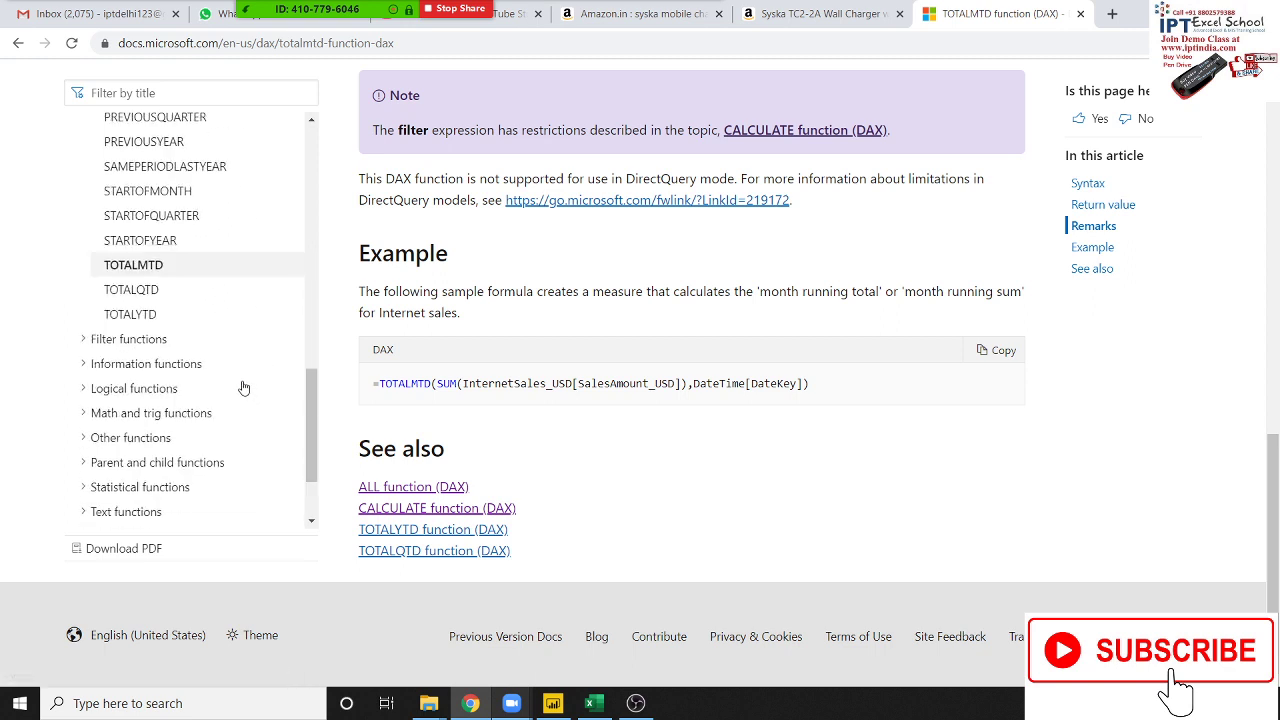
Step: Expand the Filter functions list in the contents, scan it, then minimise Chrome to the desktop
left_click(145, 341)
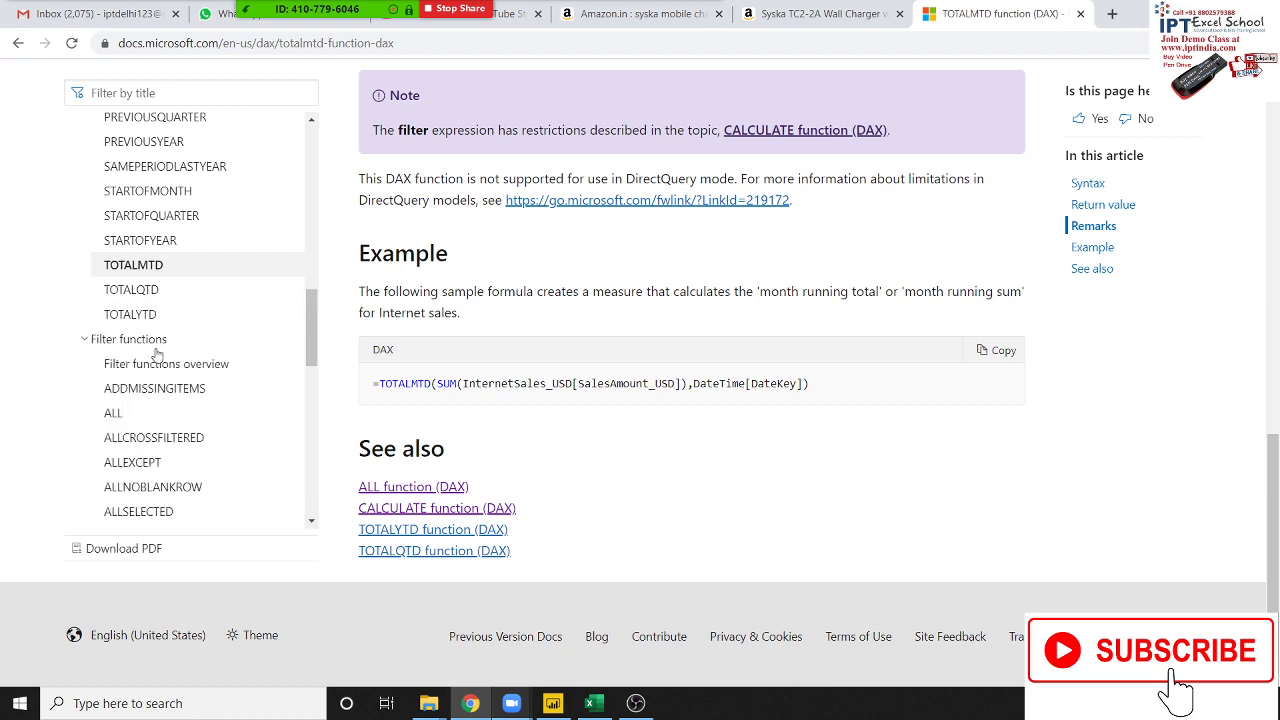
left_click(150, 342)
left_click(152, 343)
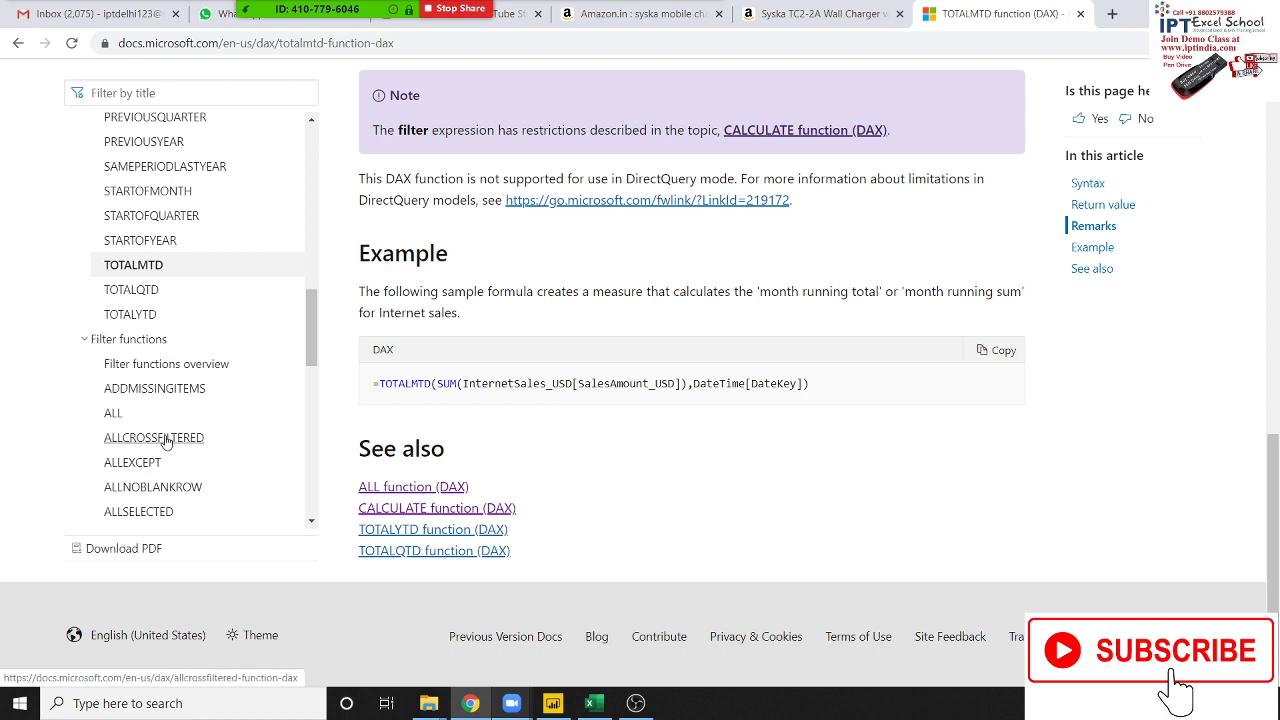
scroll(166, 515, "down", 2)
scroll(166, 515, "down", 1)
scroll(167, 512, "down", 1)
scroll(166, 512, "down", 2)
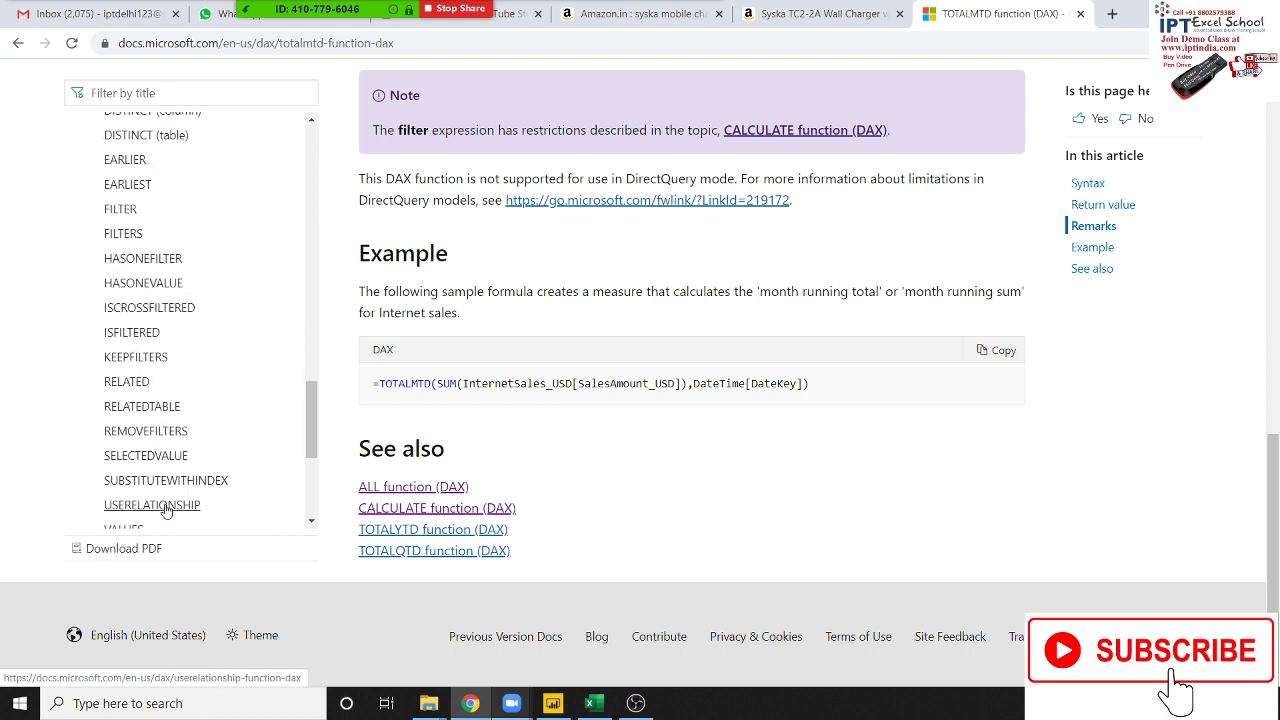
scroll(164, 508, "down", 1)
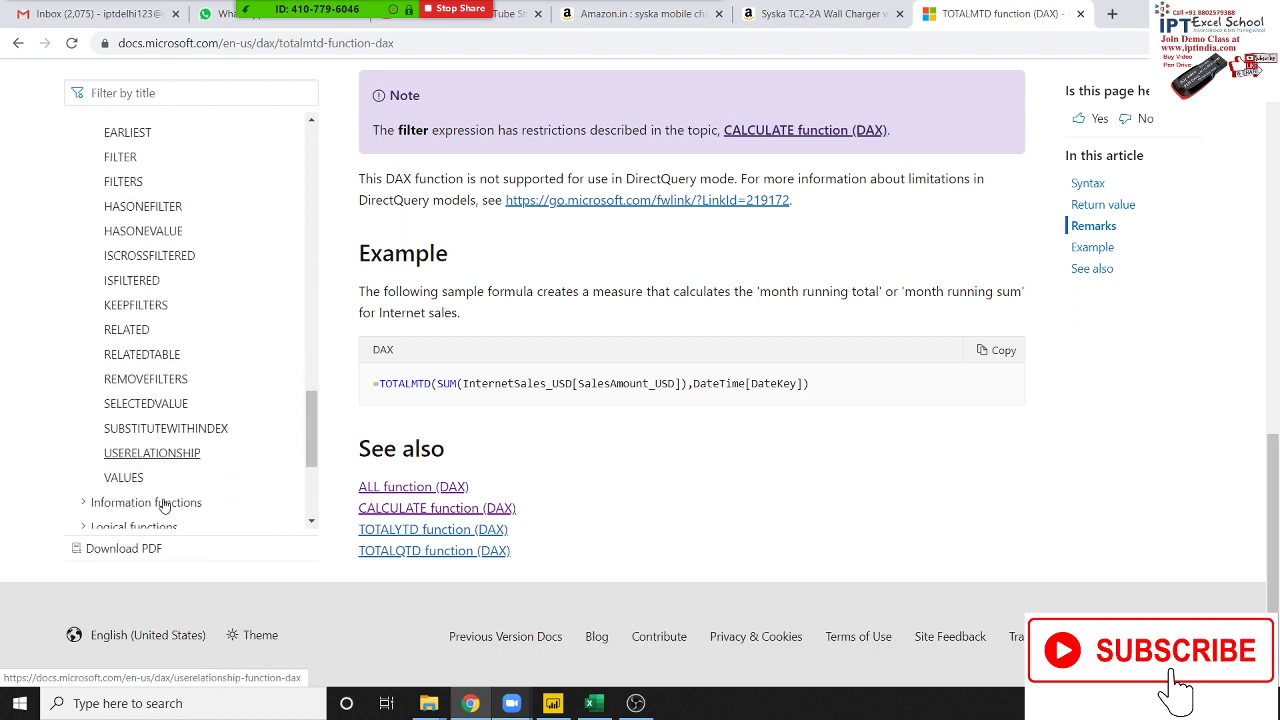
scroll(163, 420, "down", 1)
scroll(152, 390, "up", 2)
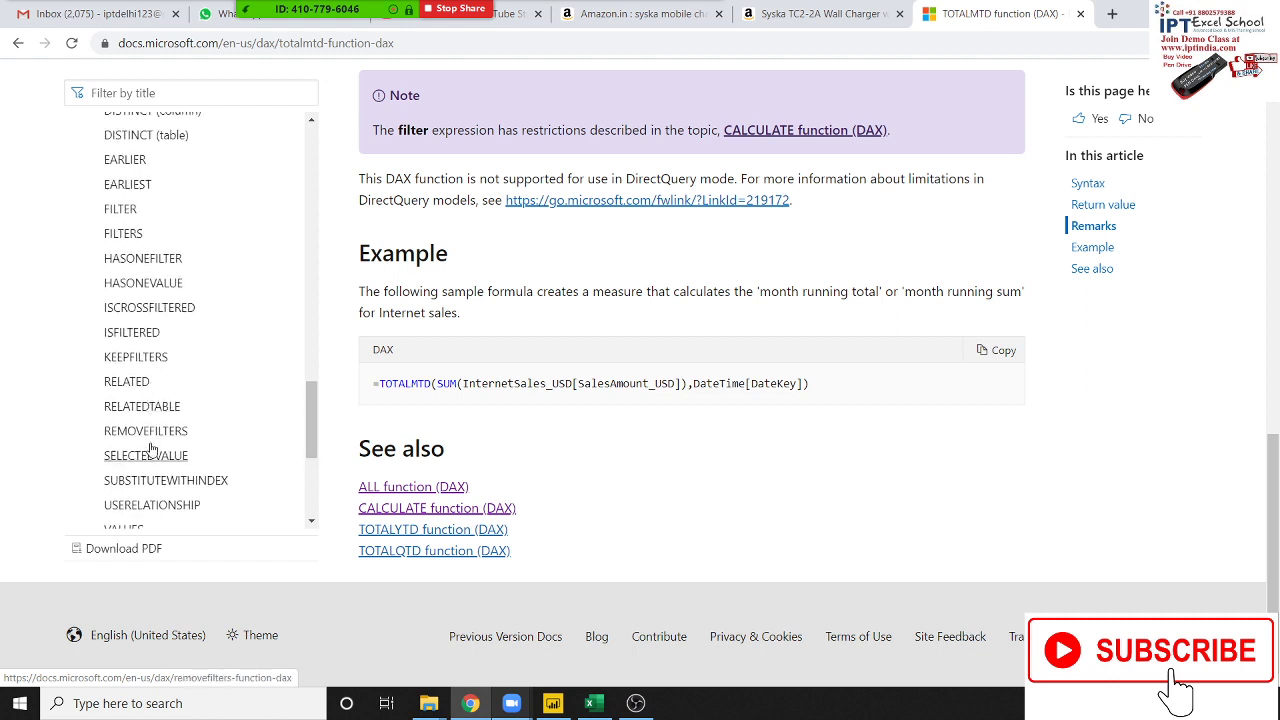
scroll(150, 440, "up", 1)
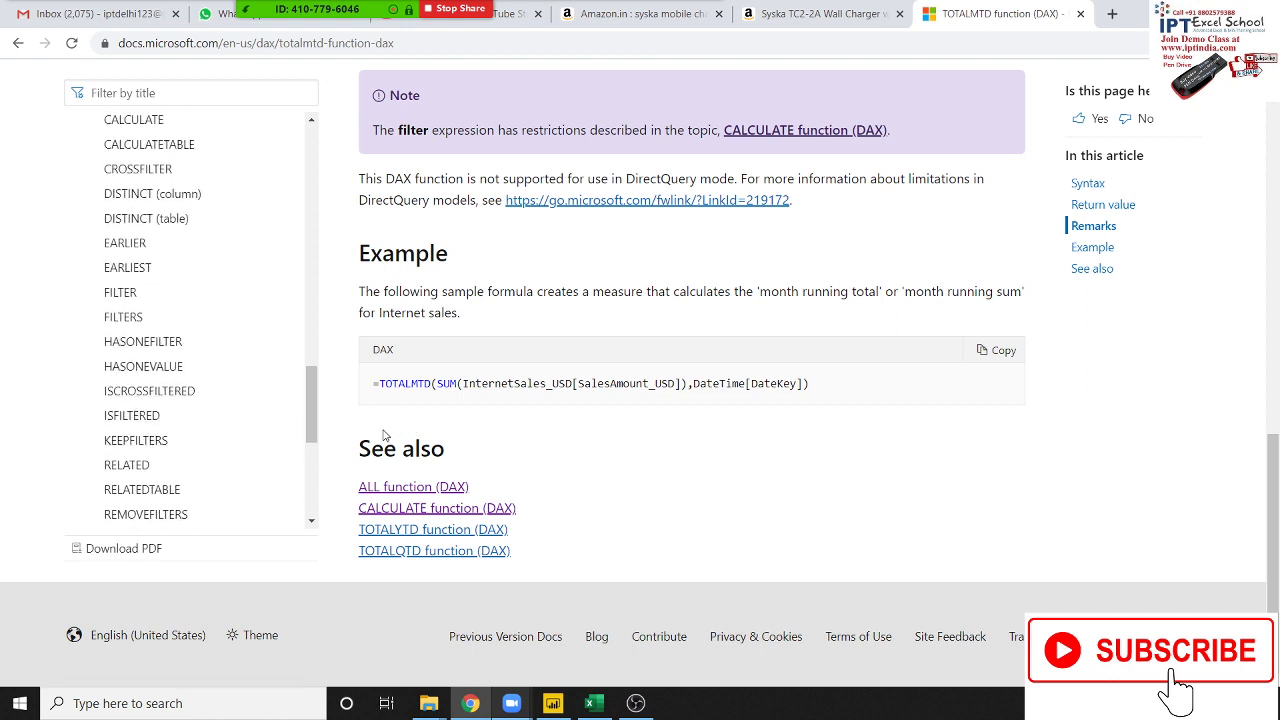
key("super+d")
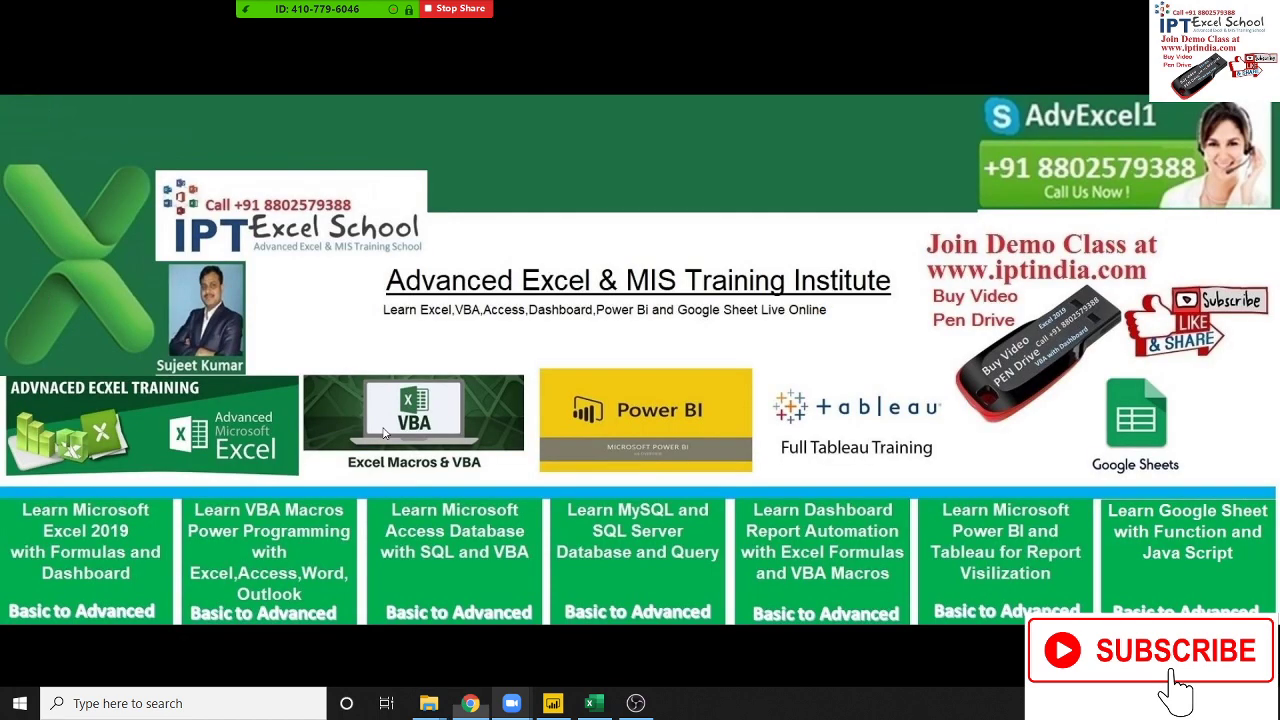